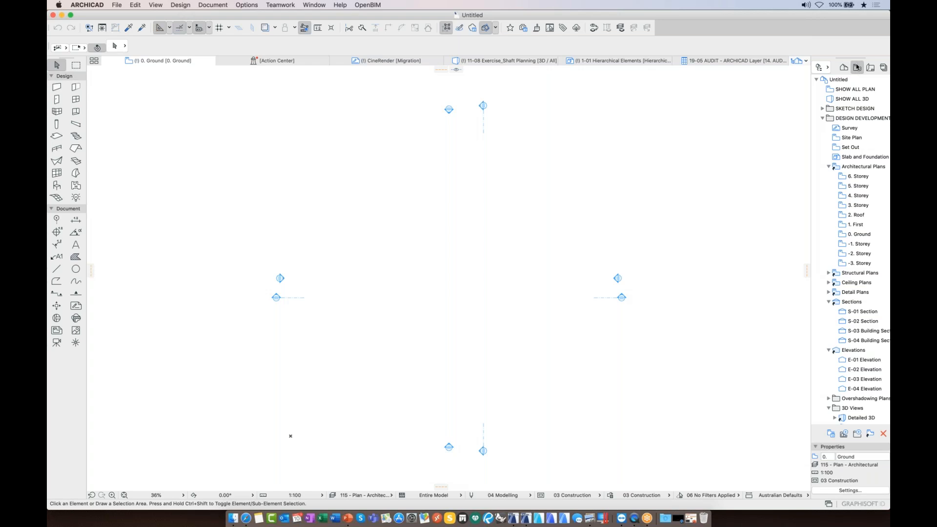
# Find the webinar slides in the saved views and open the Webinar Presentation cover, followed by the MIGRATION title view
pyautogui.scroll(-10, 839, 196)
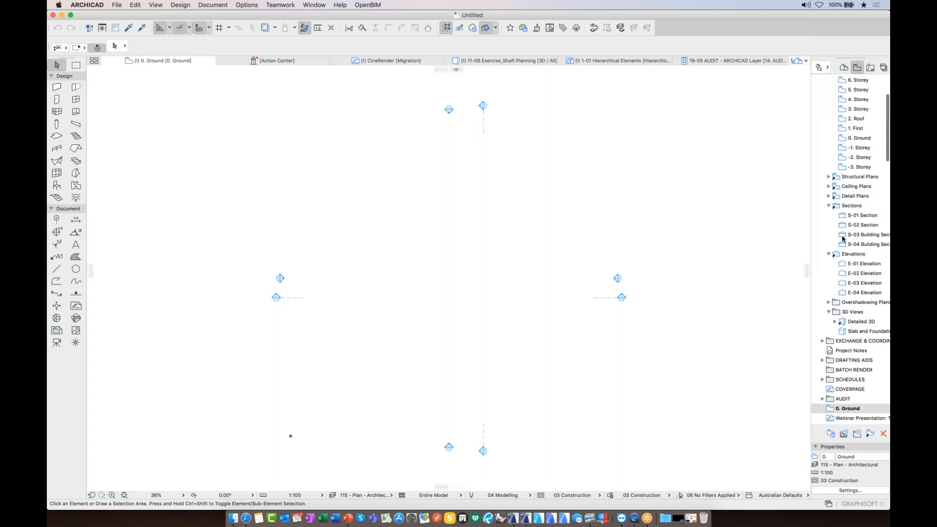
pyautogui.scroll(-2, 842, 239)
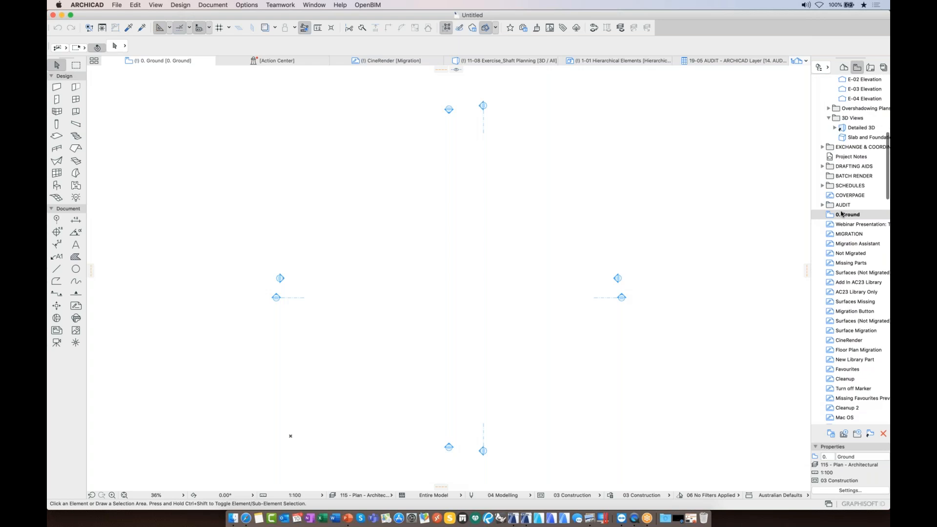
pyautogui.scroll(-15, 842, 362)
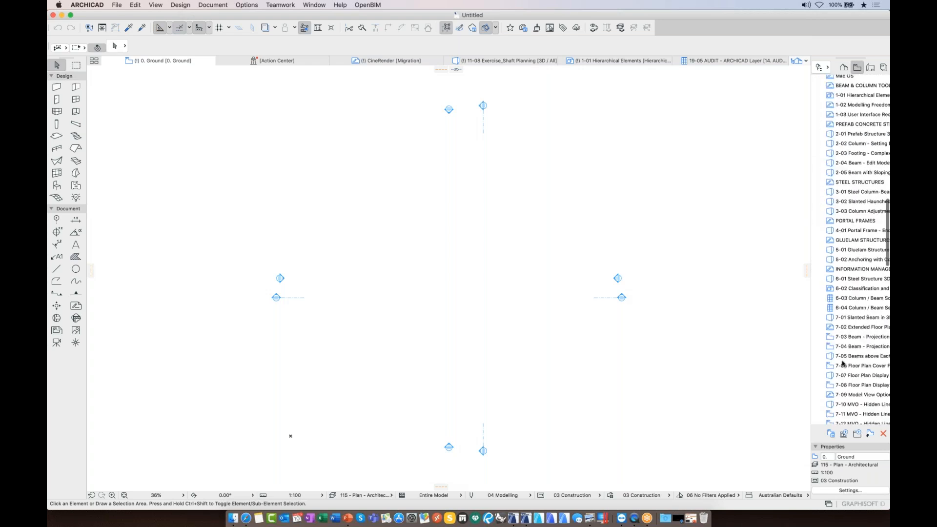
pyautogui.scroll(20, 868, 245)
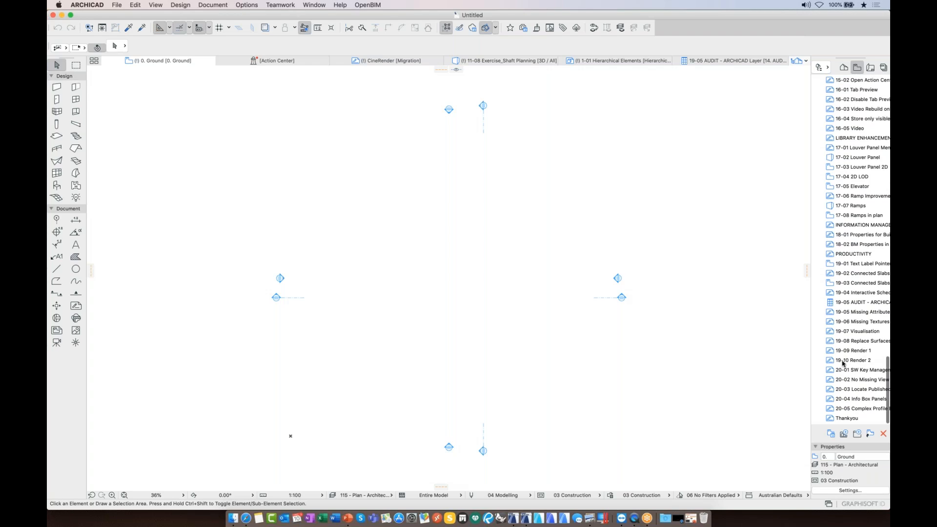
pyautogui.scroll(10, 868, 246)
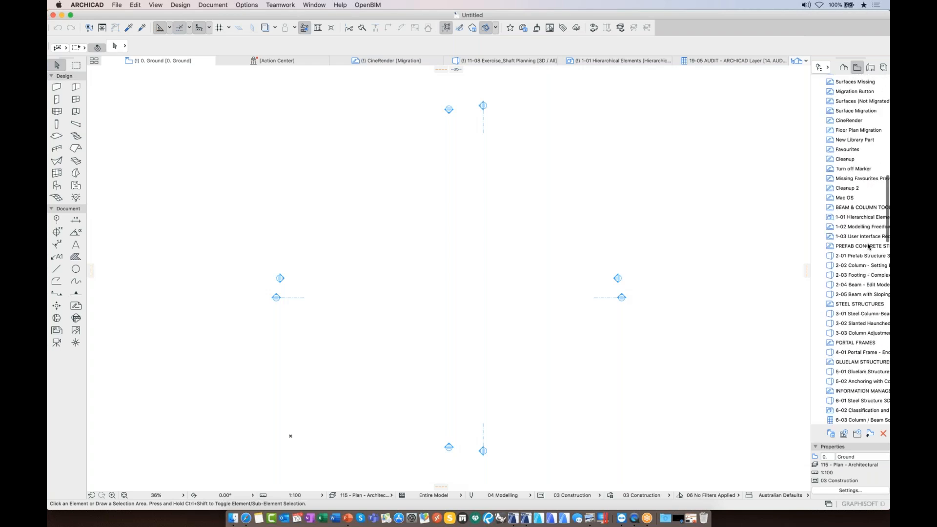
pyautogui.scroll(8, 871, 204)
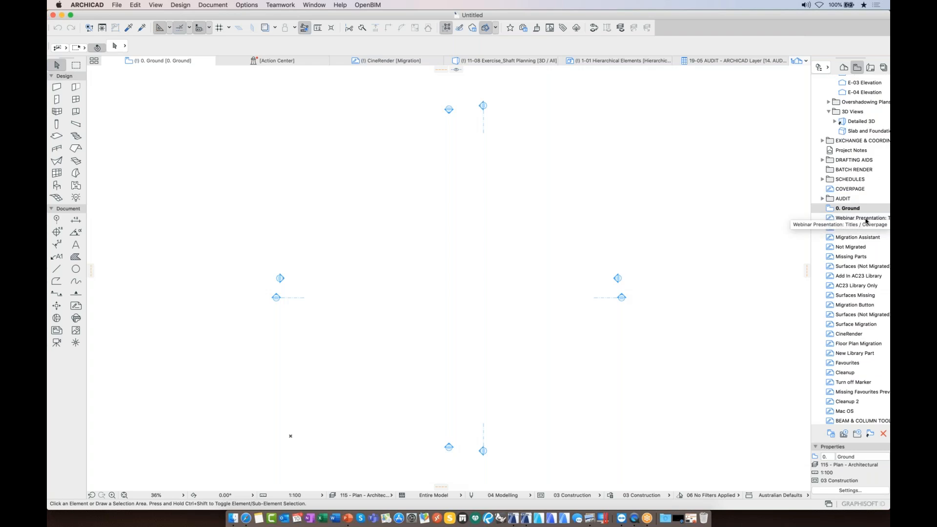
pyautogui.doubleClick(861, 218)
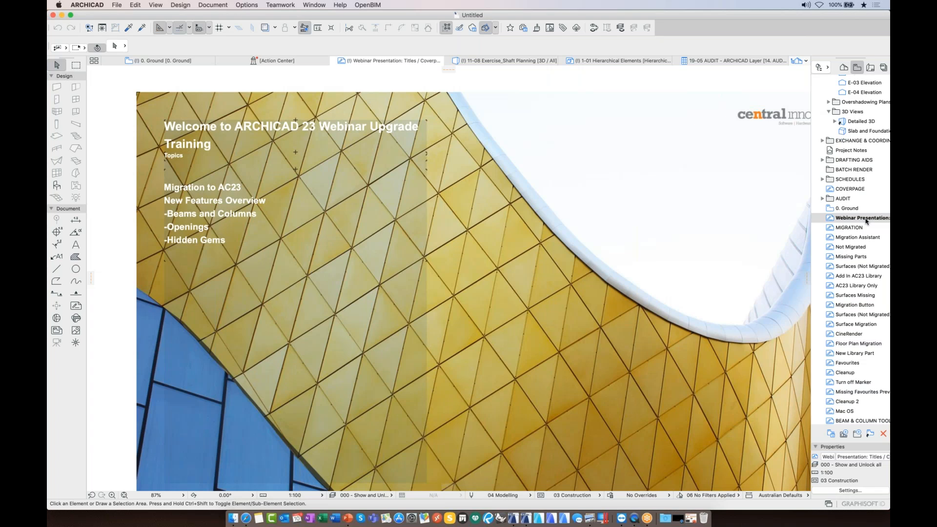
pyautogui.doubleClick(854, 228)
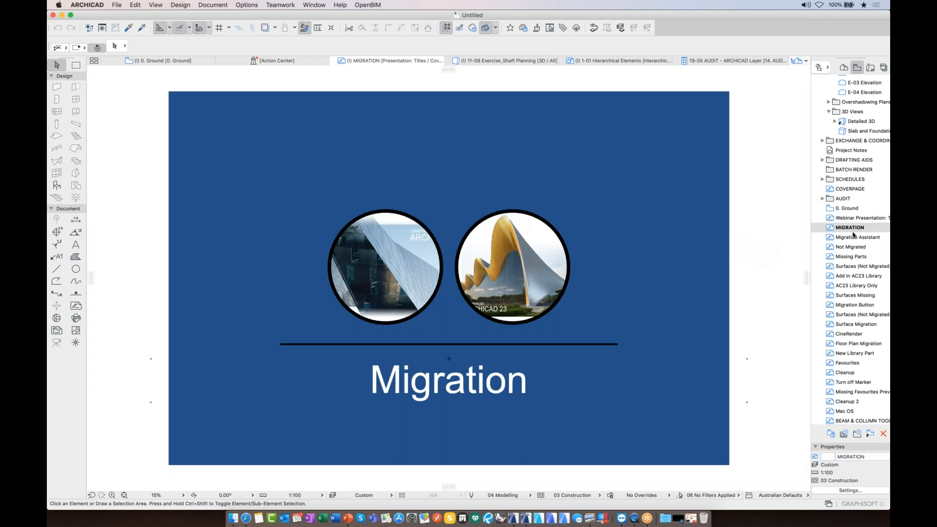
# Step through the saved migration views from Migration Assistant through Not Migrated to Missing Parts
pyautogui.doubleClick(853, 237)
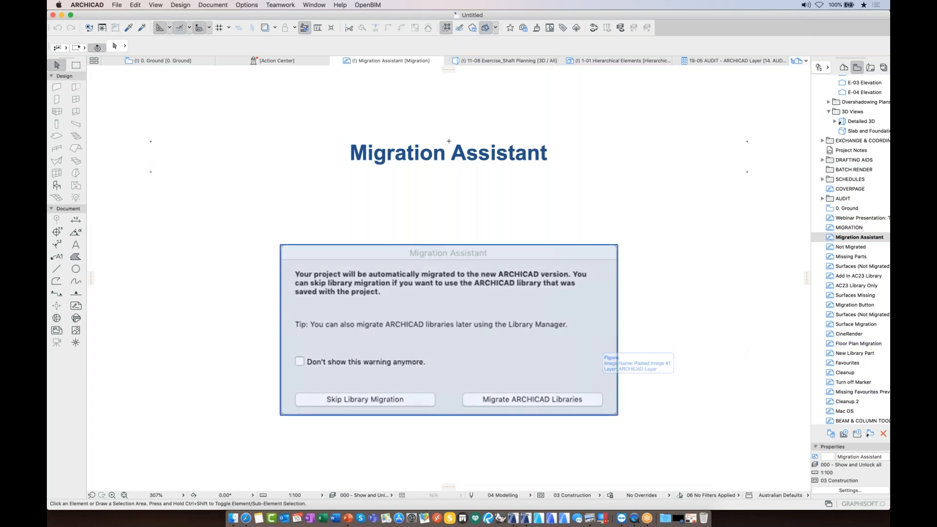
pyautogui.click(863, 250)
pyautogui.doubleClick(863, 251)
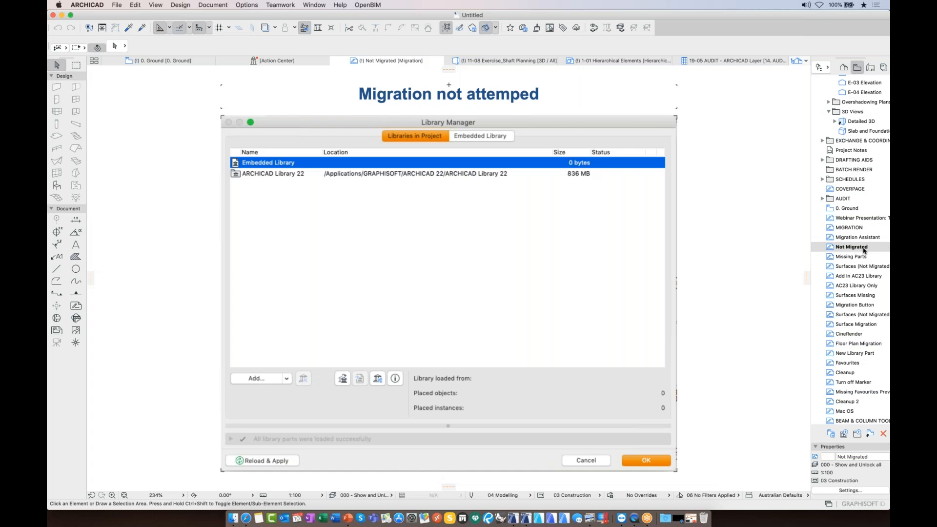
pyautogui.doubleClick(852, 257)
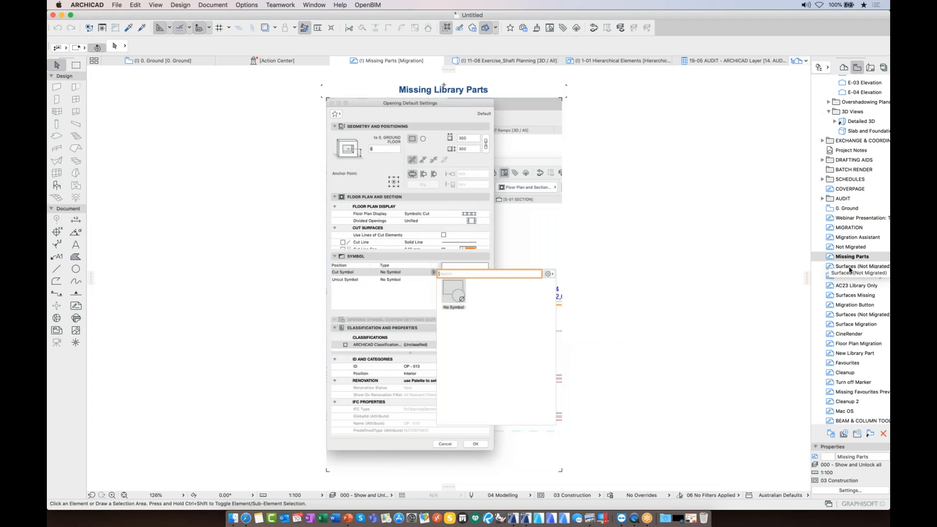
# Show the first Surfaces (Not Migrated) view, followed by the Add In AC23 Library view
pyautogui.click(849, 267)
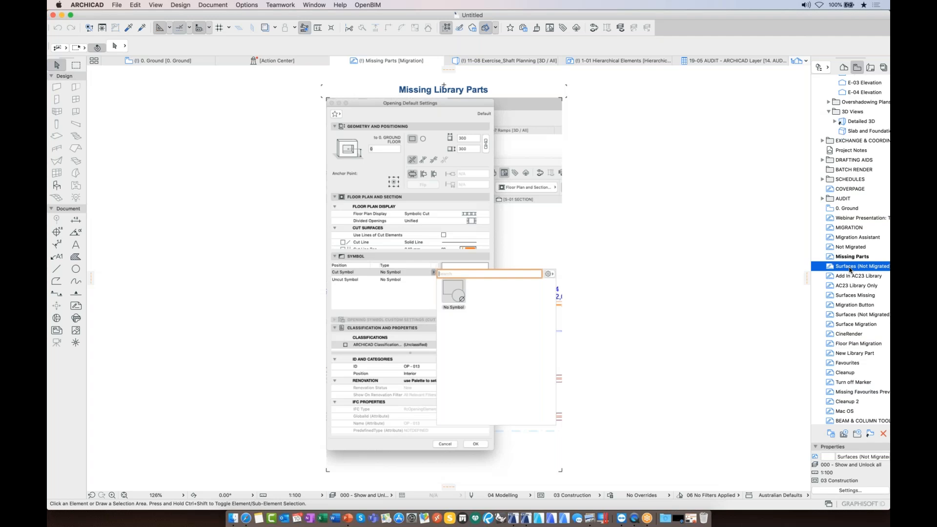
pyautogui.doubleClick(849, 267)
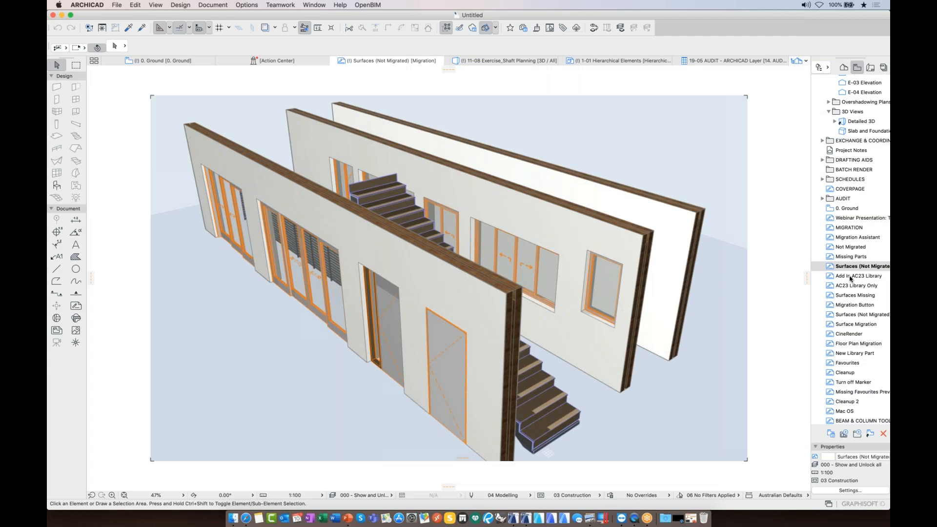
pyautogui.click(849, 278)
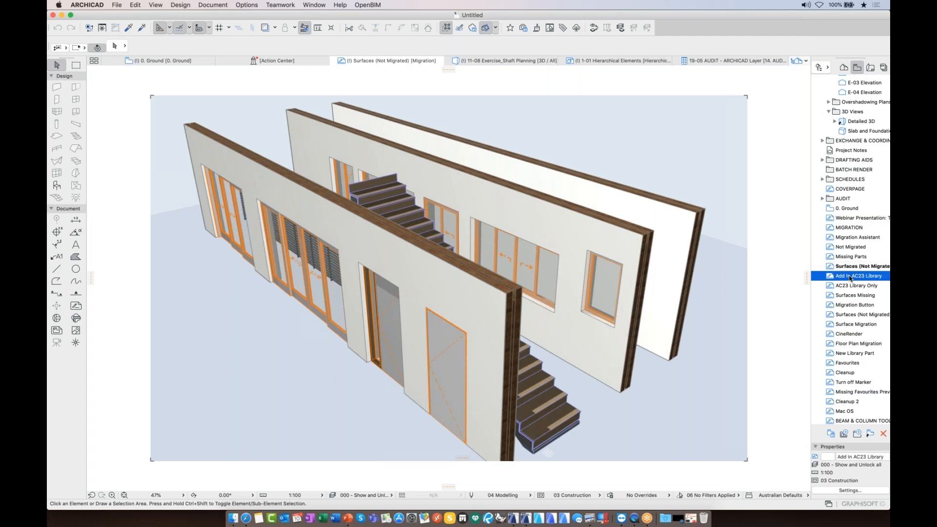
pyautogui.doubleClick(849, 276)
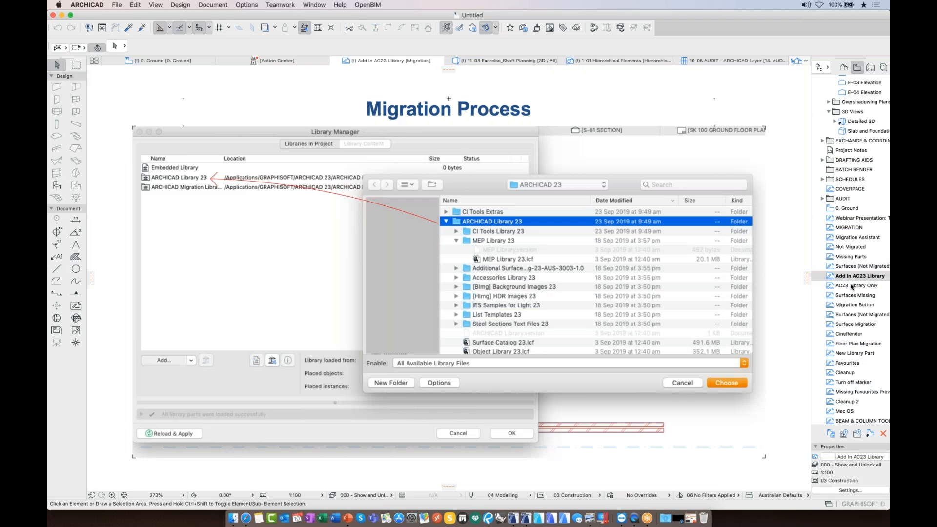
# Step through the saved views from AC23 Library Only through Surfaces Missing to Migration Button
pyautogui.doubleClick(851, 286)
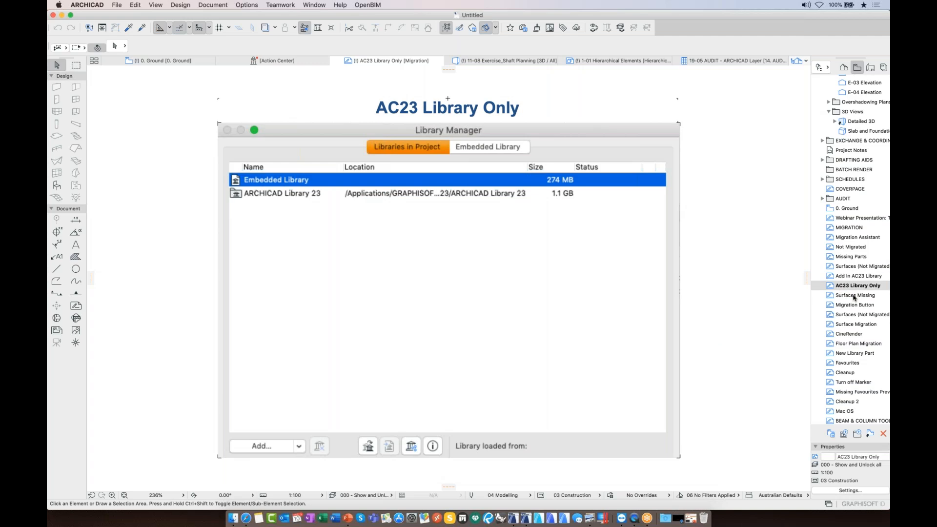
pyautogui.doubleClick(853, 295)
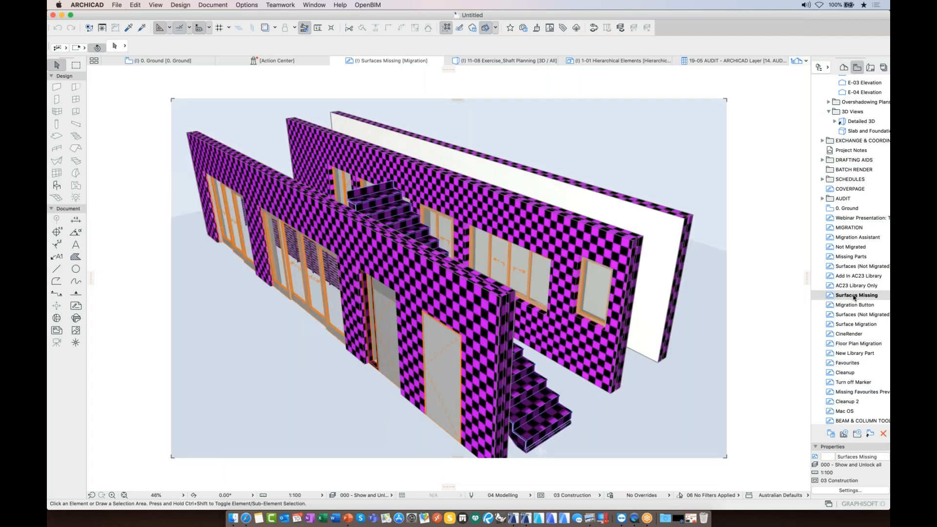
pyautogui.doubleClick(854, 305)
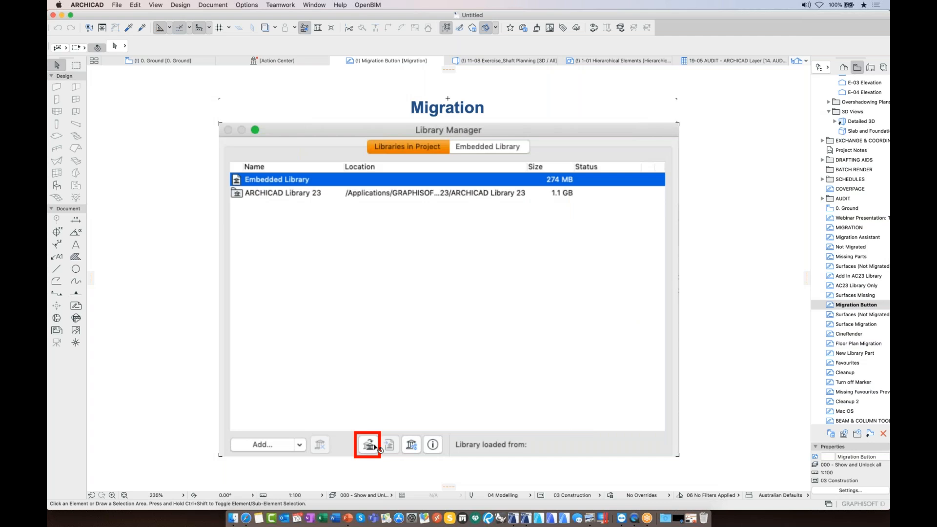
# Show the second Surfaces (Not Migrated) view, listed below Migration Button, followed by the Surface Migration view
pyautogui.doubleClick(846, 316)
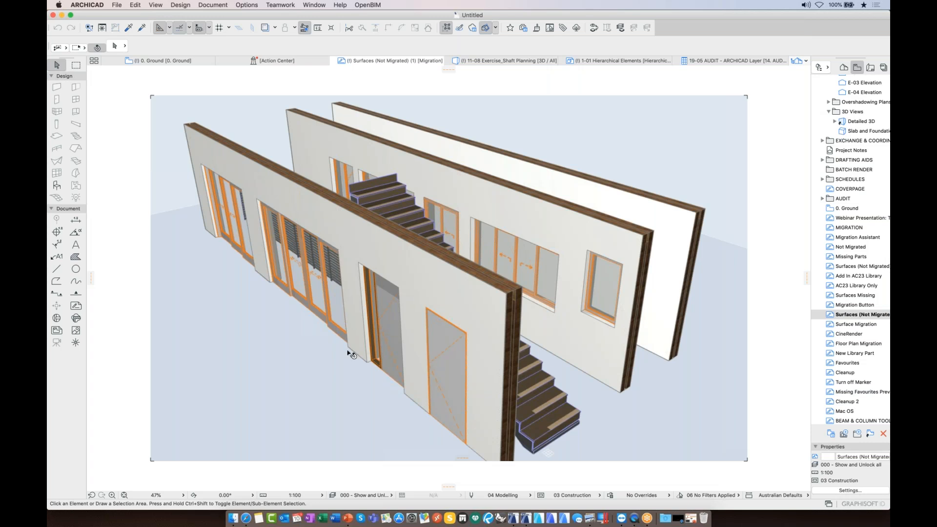
pyautogui.click(386, 309)
pyautogui.click(843, 324)
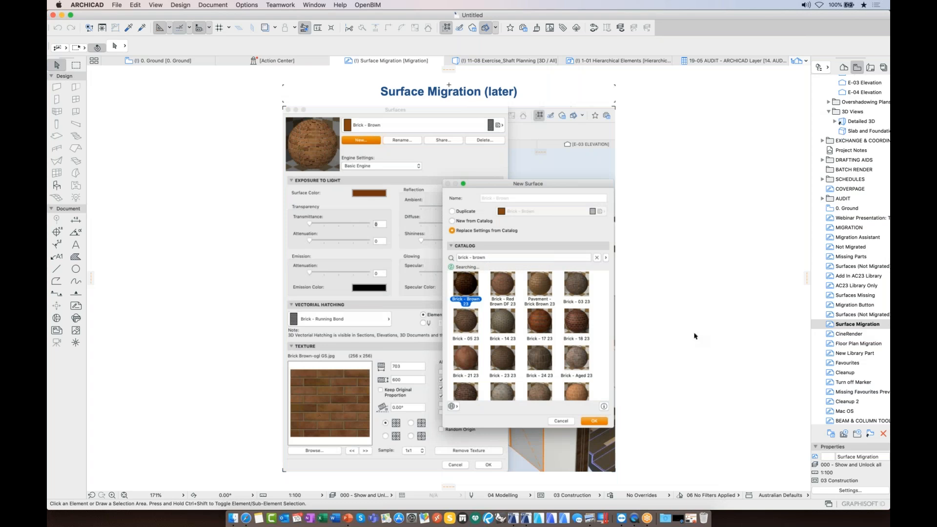
# Step through the saved views from CineRender through Floor Plan Migration to New Library Part
pyautogui.doubleClick(857, 334)
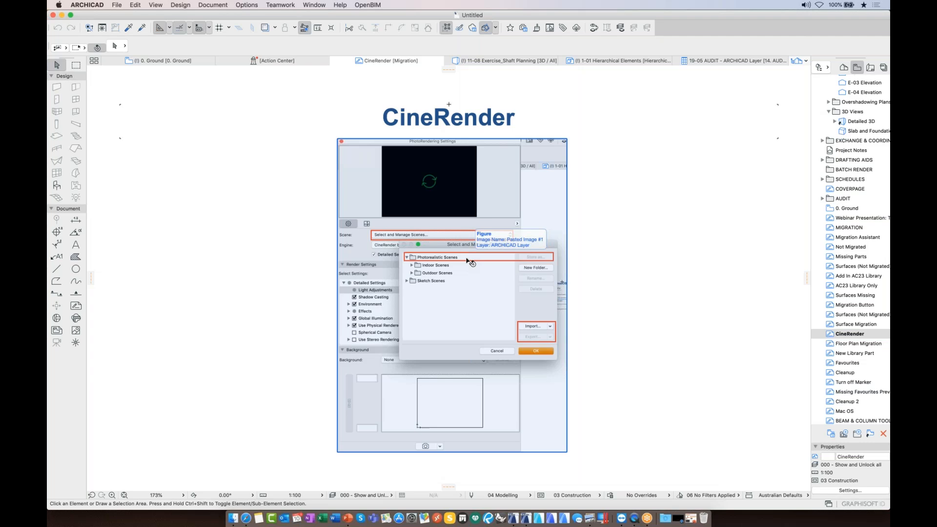
pyautogui.doubleClick(853, 344)
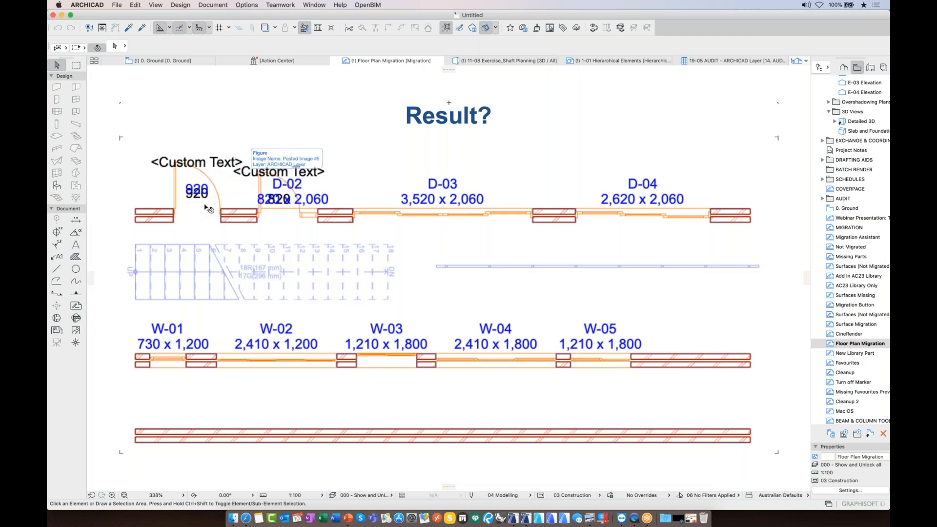
pyautogui.doubleClick(838, 353)
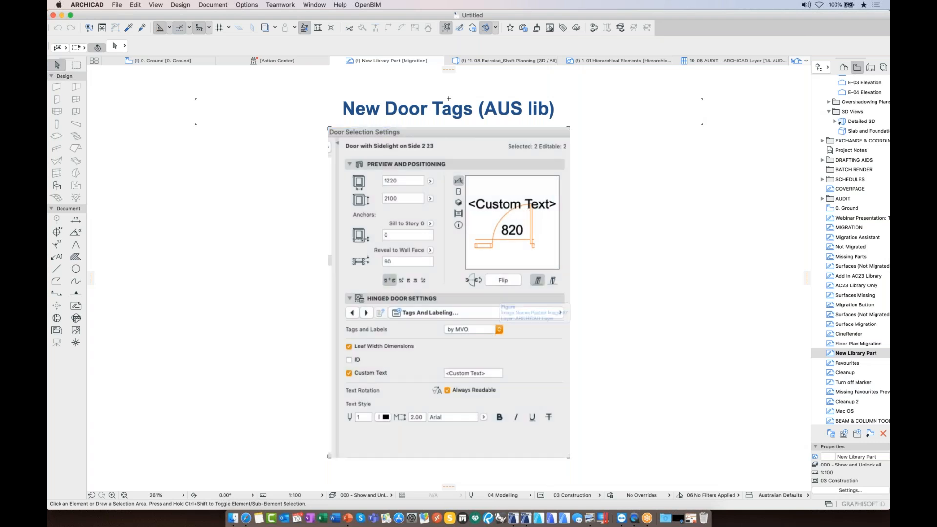
# Examine the construction element options of the 02 Drafting model view combination, and close the dialog without saving
pyautogui.click(541, 495)
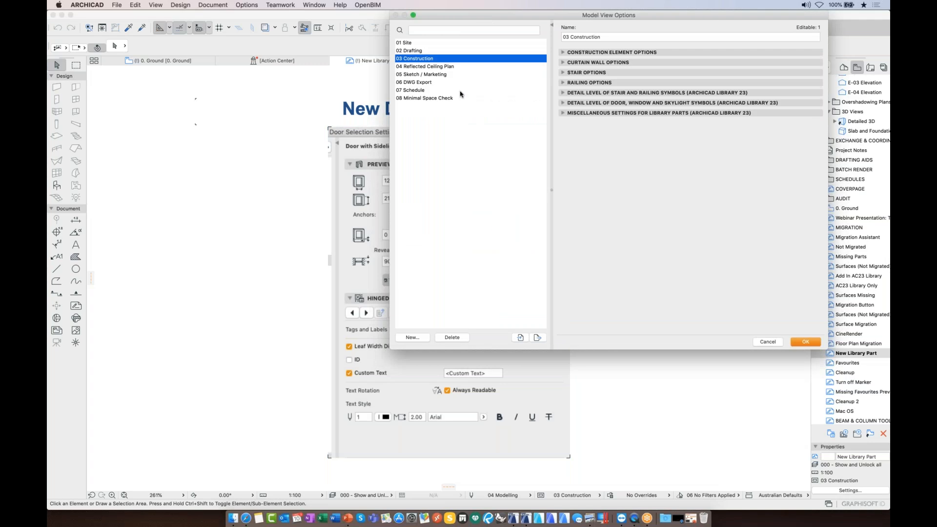
pyautogui.click(477, 50)
pyautogui.click(569, 52)
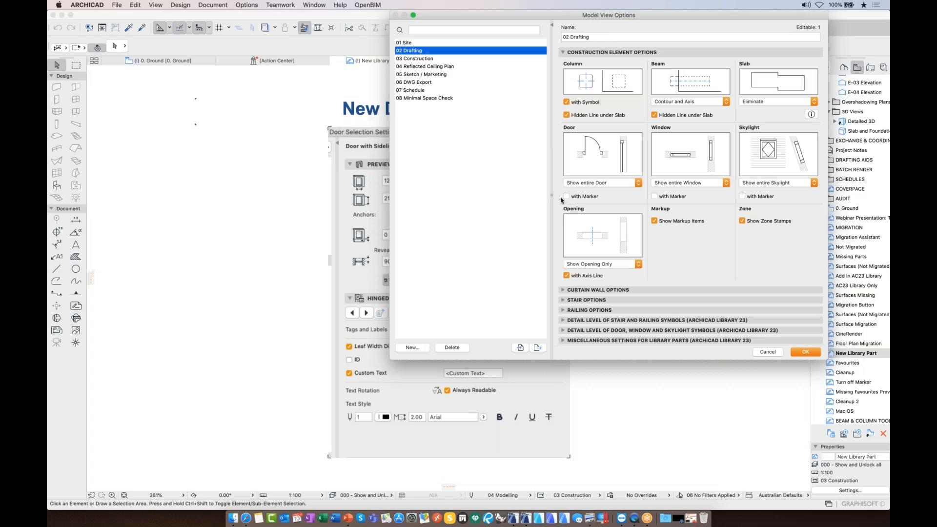
pyautogui.click(766, 352)
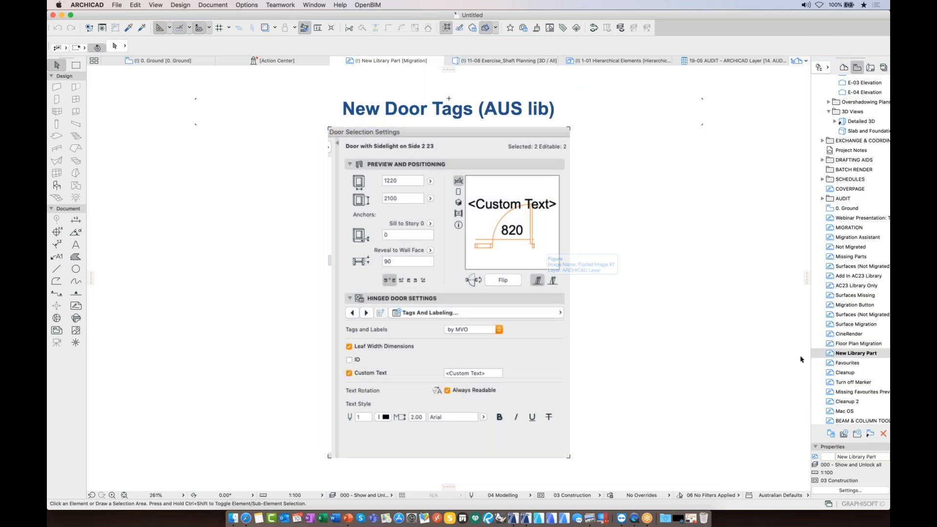
# Show the Favourites view, followed by the first Cleanup view about editing multiple door favourites
pyautogui.doubleClick(846, 363)
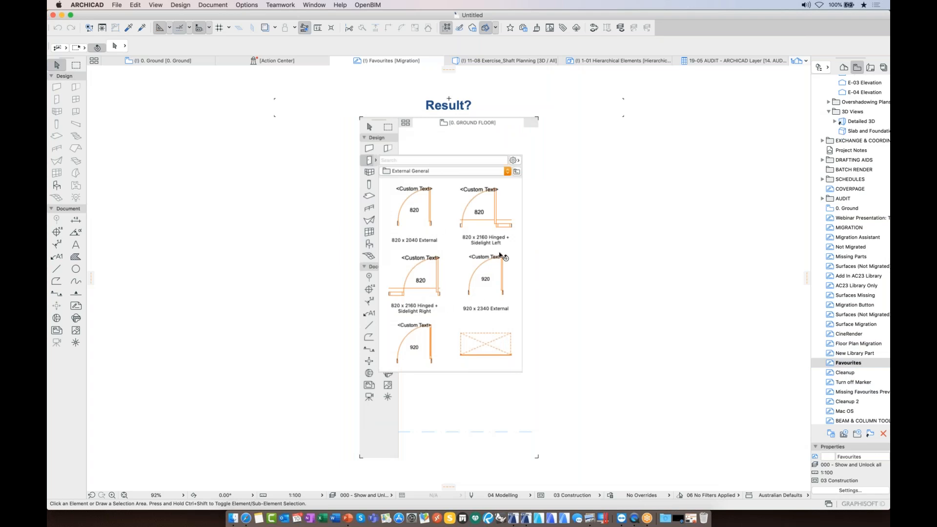
pyautogui.click(837, 373)
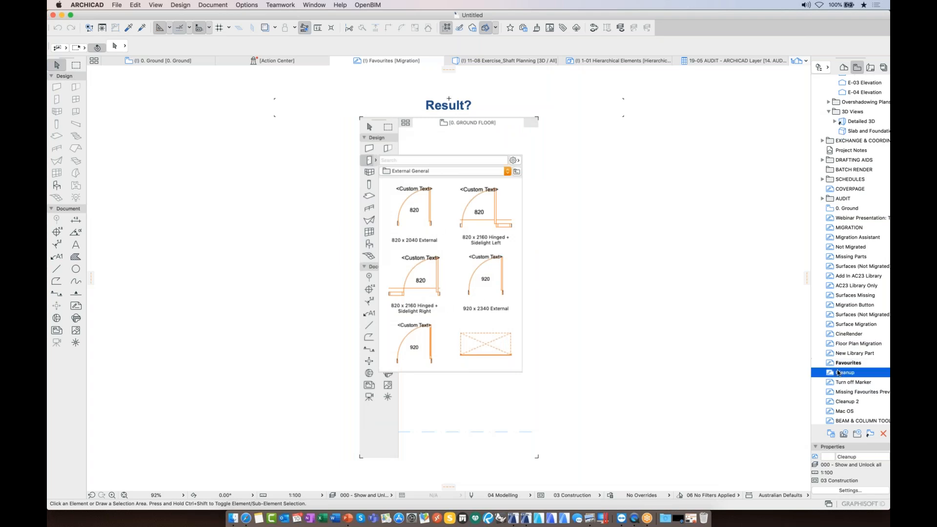
pyautogui.doubleClick(837, 373)
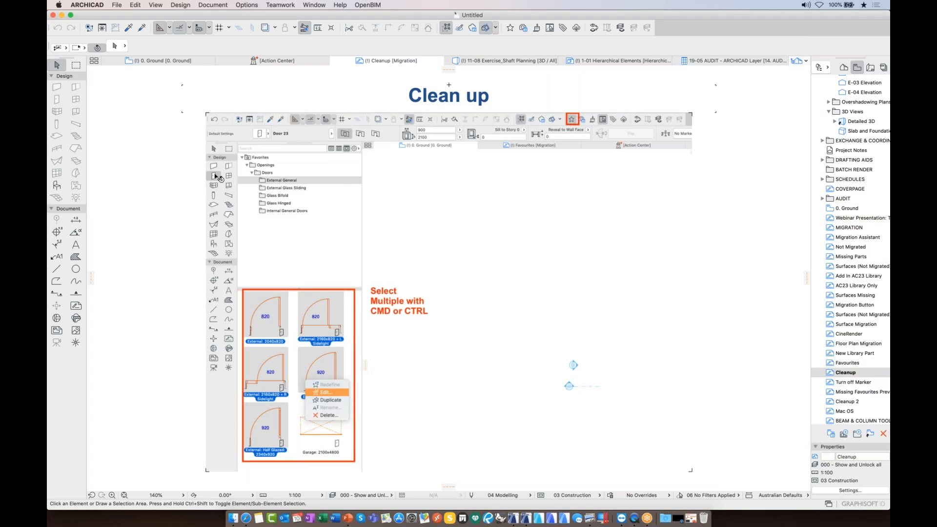
pyautogui.click(276, 418)
# Show the Turn off Marker view, followed by the Missing Favourites Previews view
pyautogui.click(854, 382)
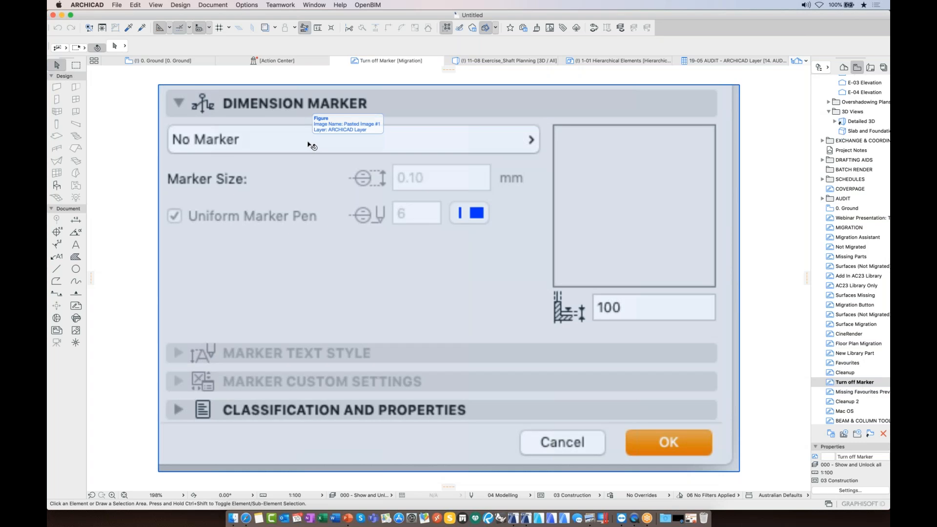
pyautogui.click(344, 139)
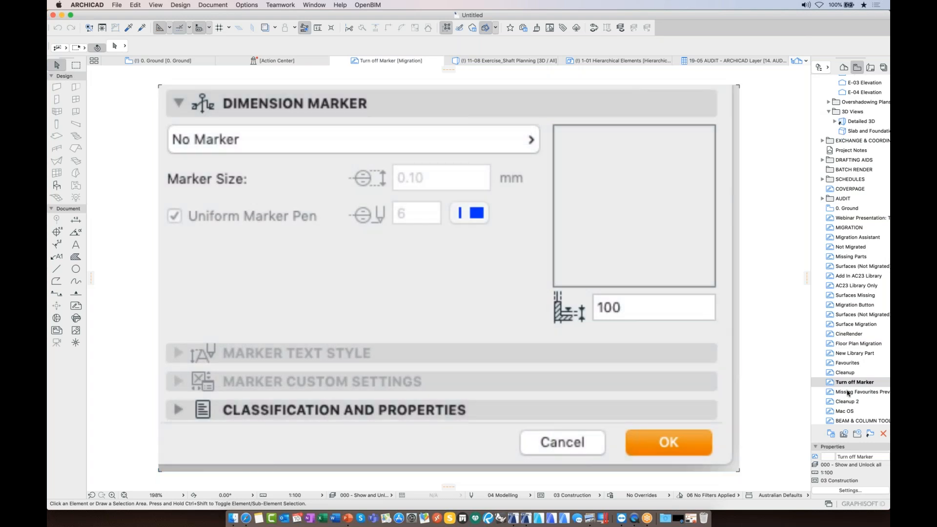
pyautogui.doubleClick(849, 391)
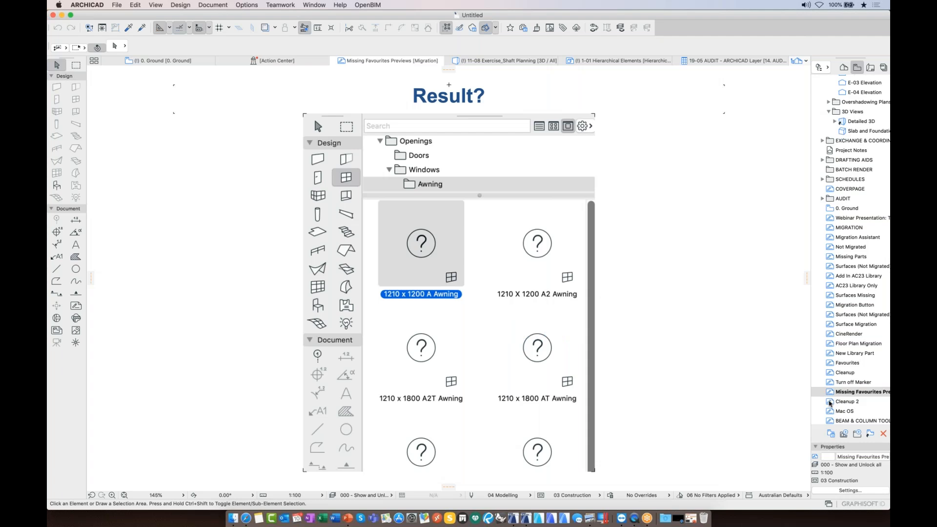
# Show the Cleanup 2 view and the Mac OS view, and bring the BEAM & COLUMN TOOL RENEWAL entries into reach
pyautogui.doubleClick(849, 401)
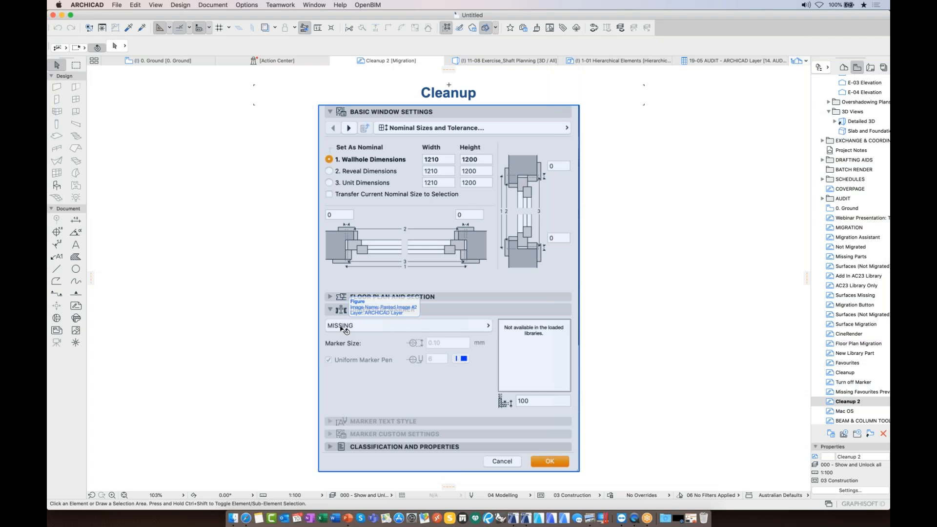
pyautogui.click(845, 411)
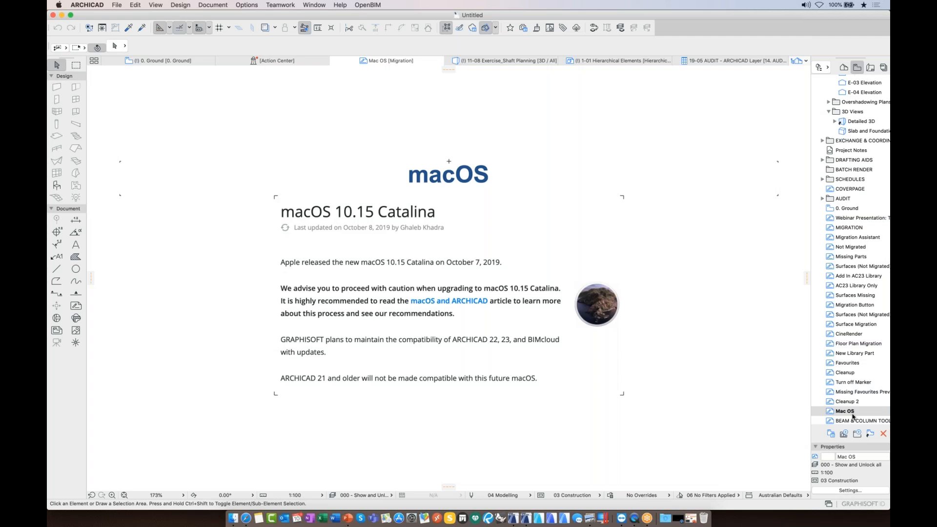
pyautogui.scroll(-5, 853, 416)
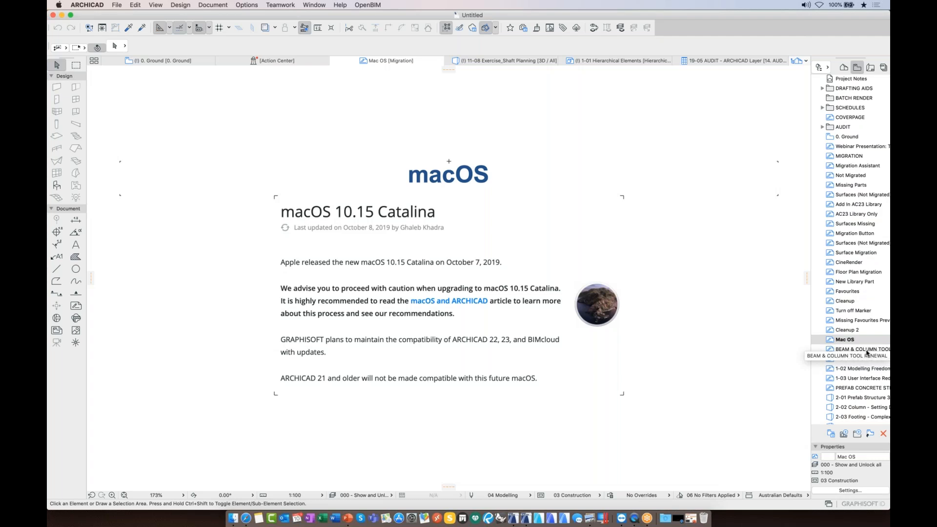
# Show the BEAM & COLUMN TOOL RENEWAL title view, followed by the 1-01 Hierarchical Elements view
pyautogui.doubleClick(866, 350)
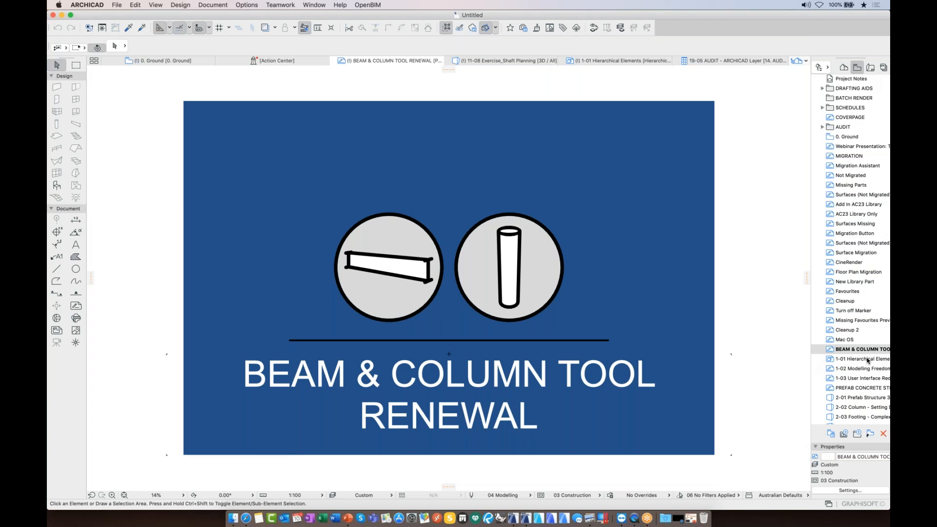
pyautogui.doubleClick(859, 359)
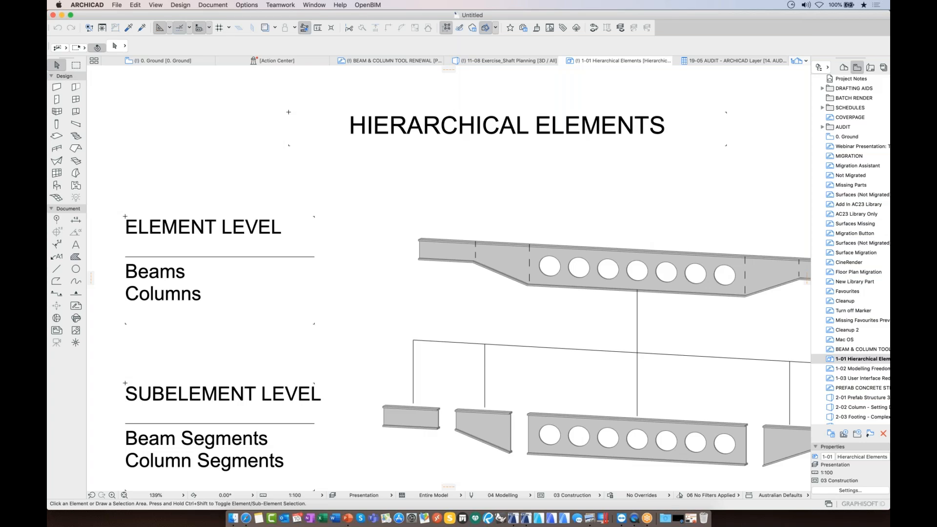
# Examine the individual segments in the settings of the full beam under HIERARCHICAL ELEMENTS, and close the dialog without saving
pyautogui.moveTo(608, 260)
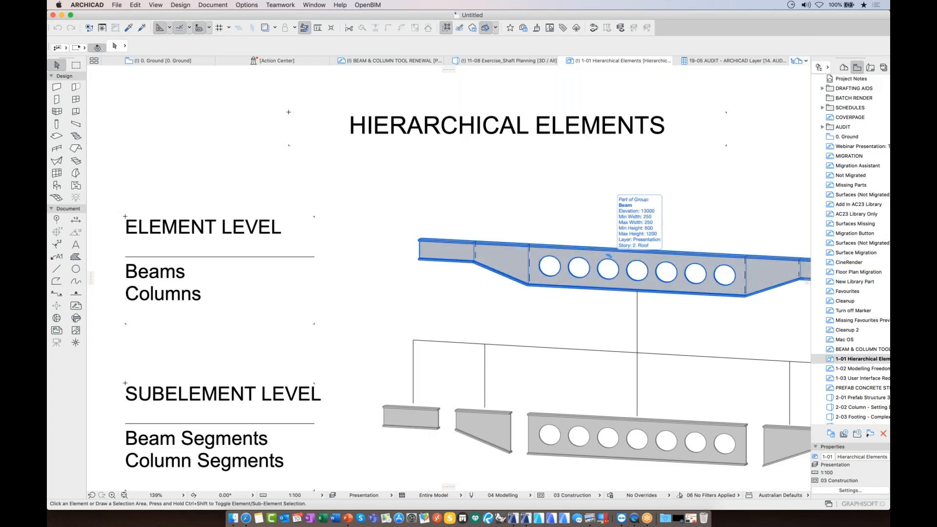
pyautogui.click(606, 259)
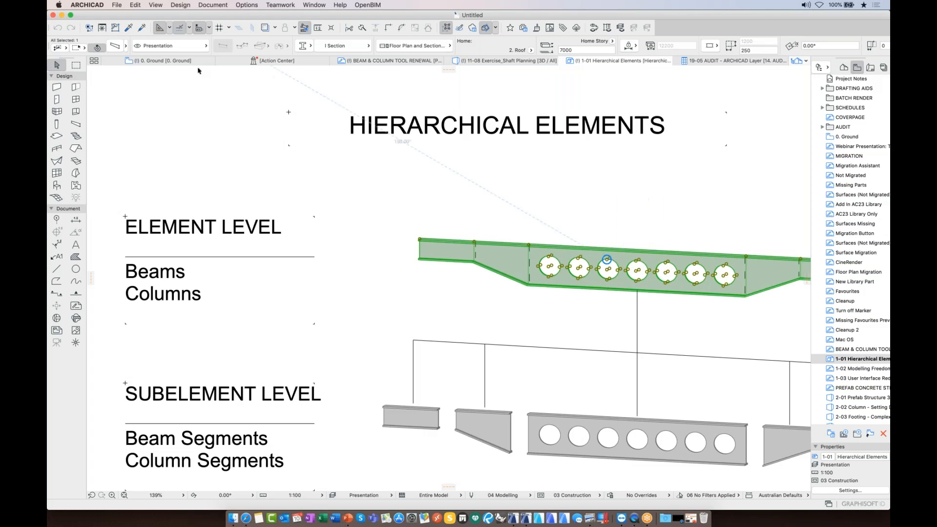
pyautogui.click(117, 47)
pyautogui.click(348, 128)
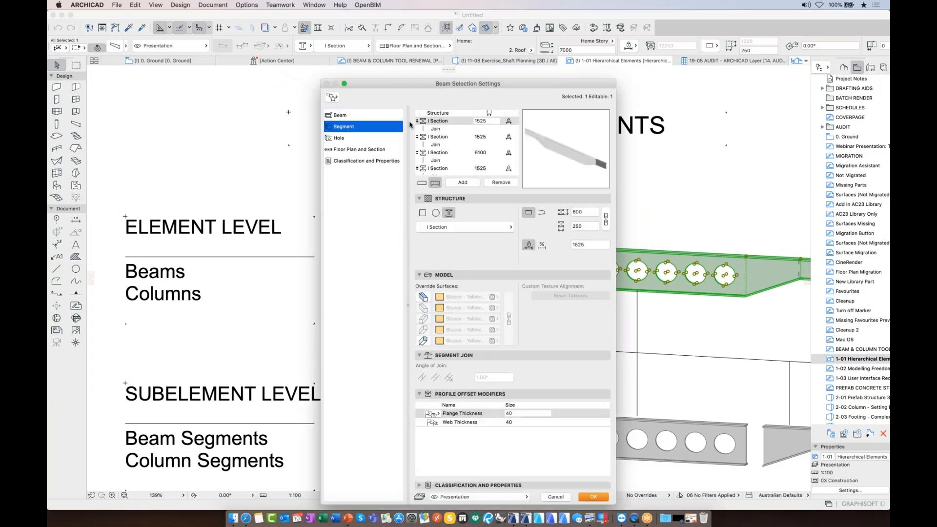
pyautogui.click(437, 145)
pyautogui.click(437, 152)
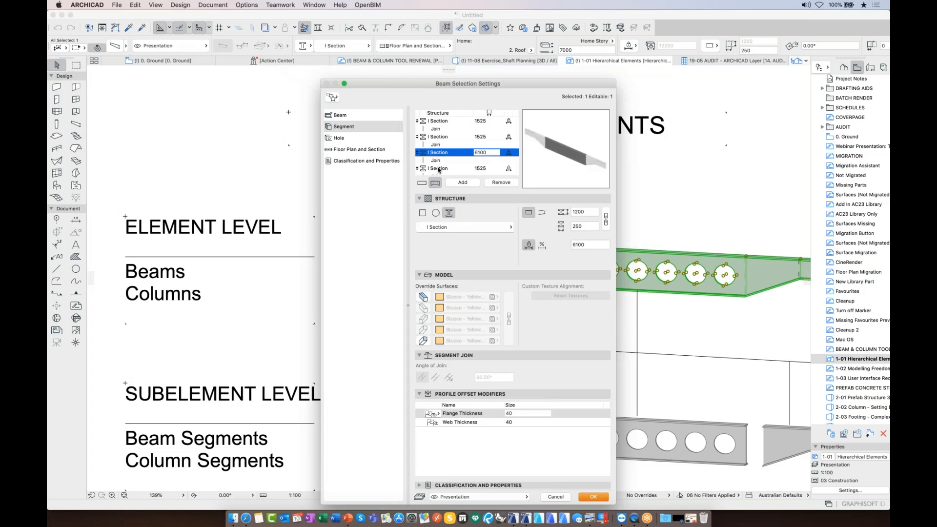
pyautogui.click(439, 168)
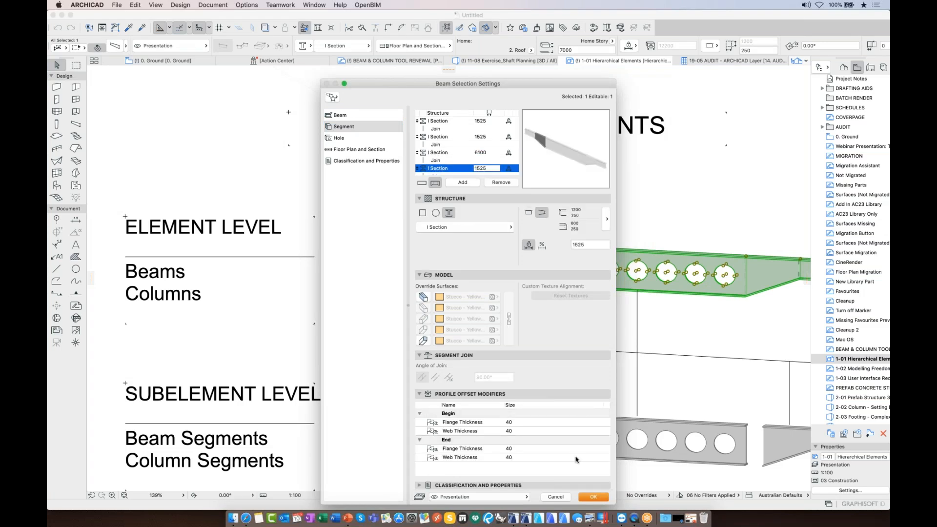
pyautogui.click(555, 497)
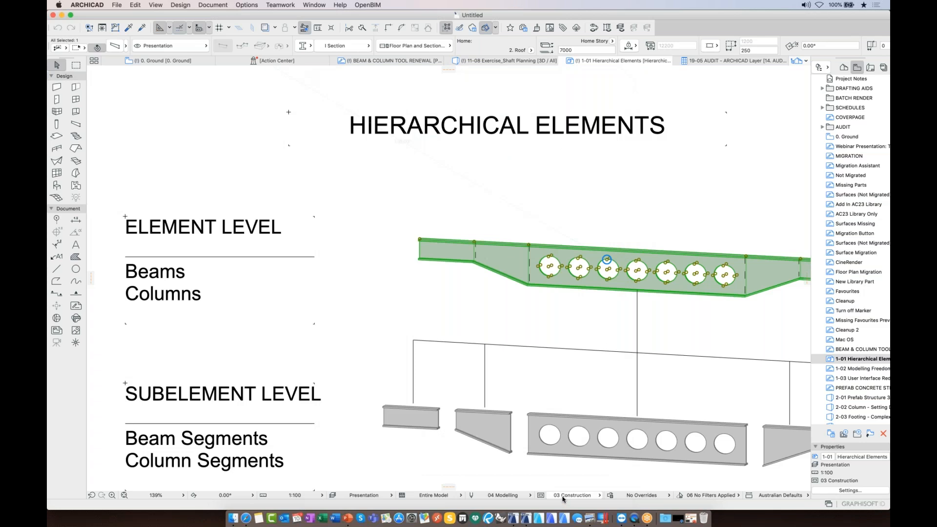
# Show the 1-02 Modelling Freedom view, the PREFAB CONCRETE STRUCTURES title view and the 2-01 Prefab Structure 3D view
pyautogui.doubleClick(853, 369)
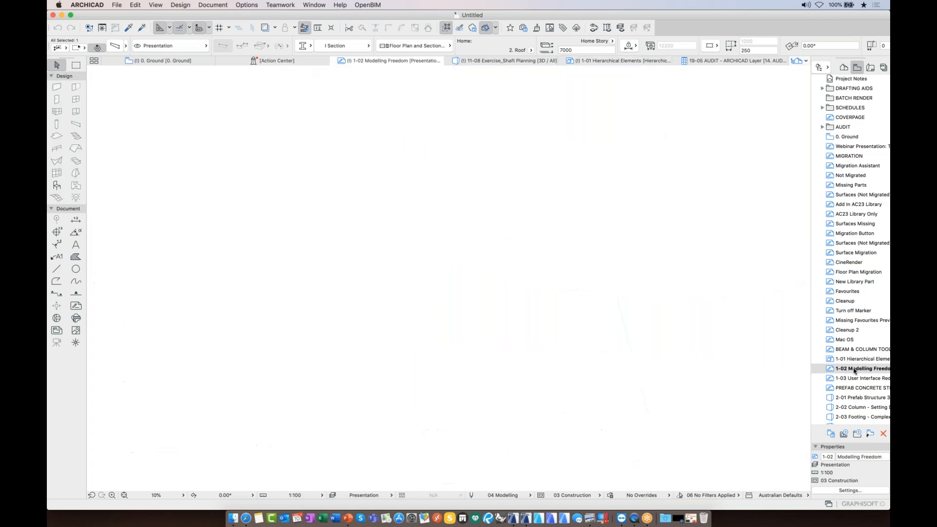
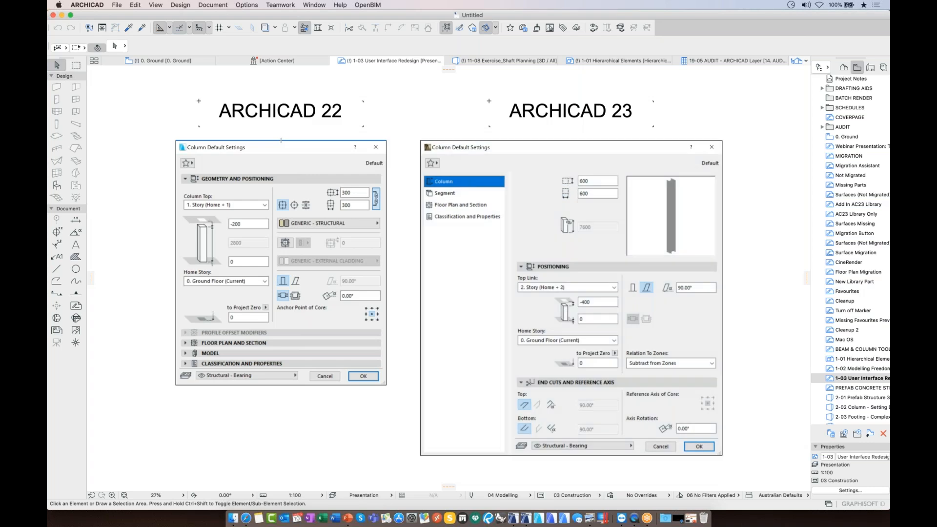
pyautogui.doubleClick(845, 388)
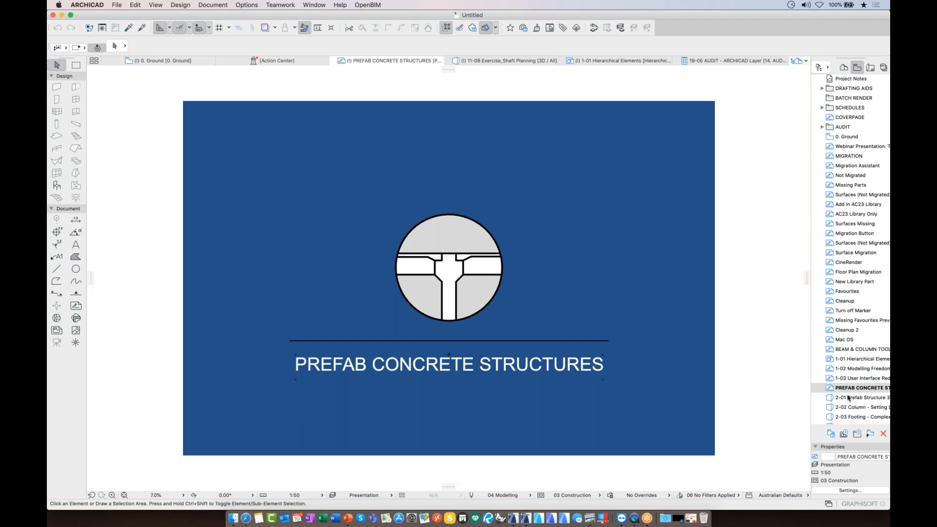
pyautogui.doubleClick(847, 398)
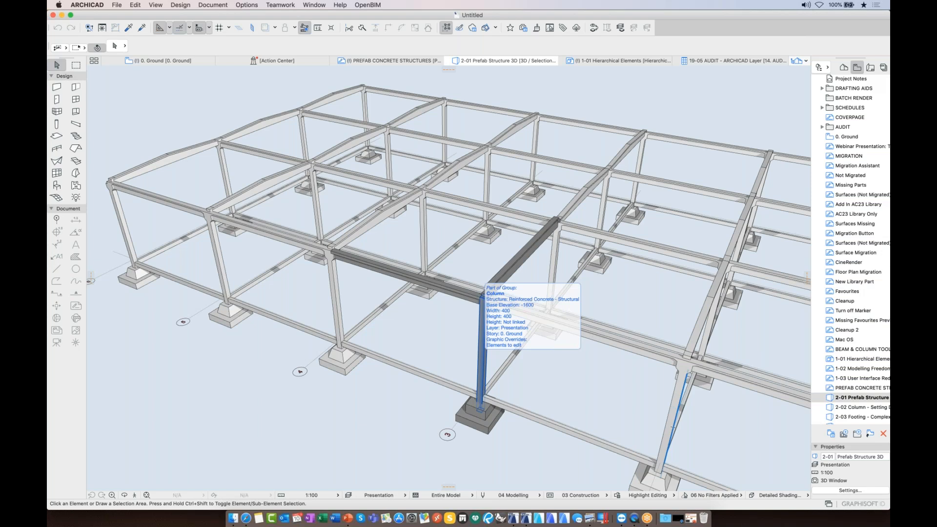
# Point out the dark edge beam and a neighbouring beam of the prefab frame by selecting them, leaving nothing selected
pyautogui.keyDown('shift'); pyautogui.click(481, 295); pyautogui.keyUp('shift')
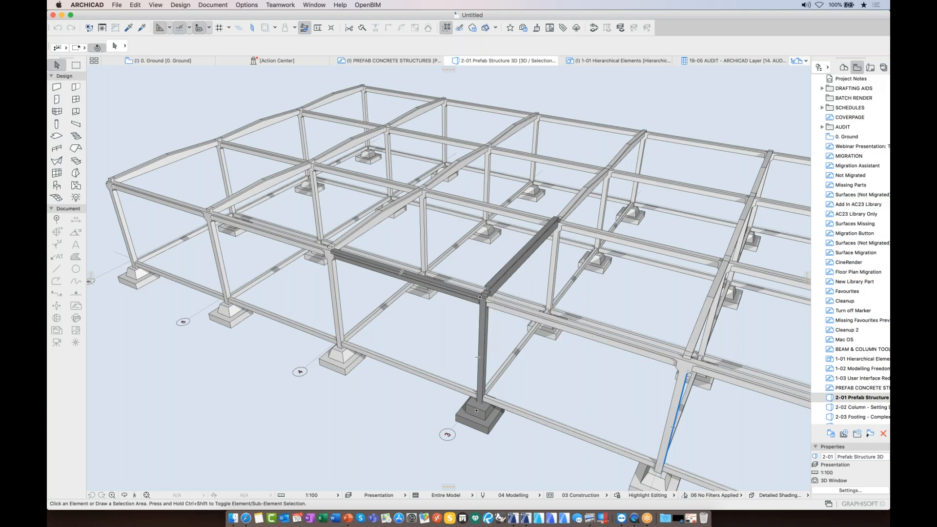
pyautogui.click(467, 296)
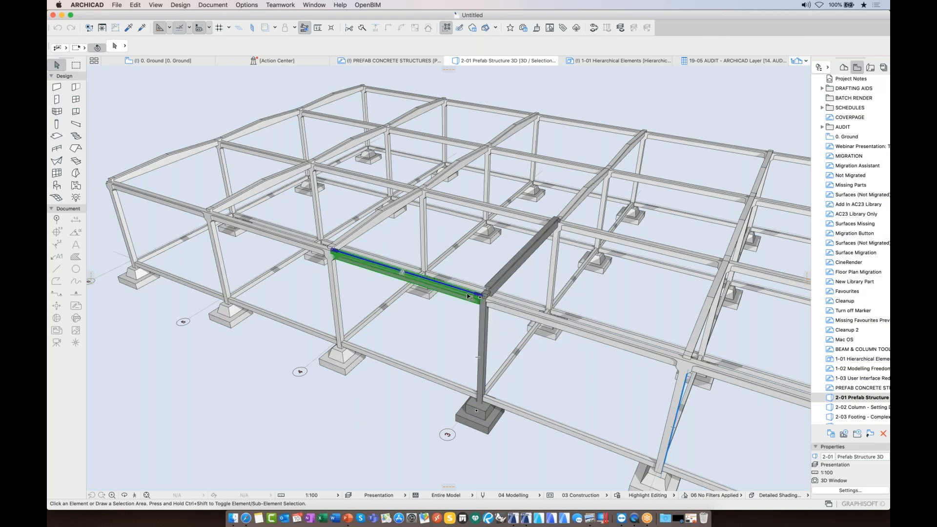
pyautogui.click(395, 330)
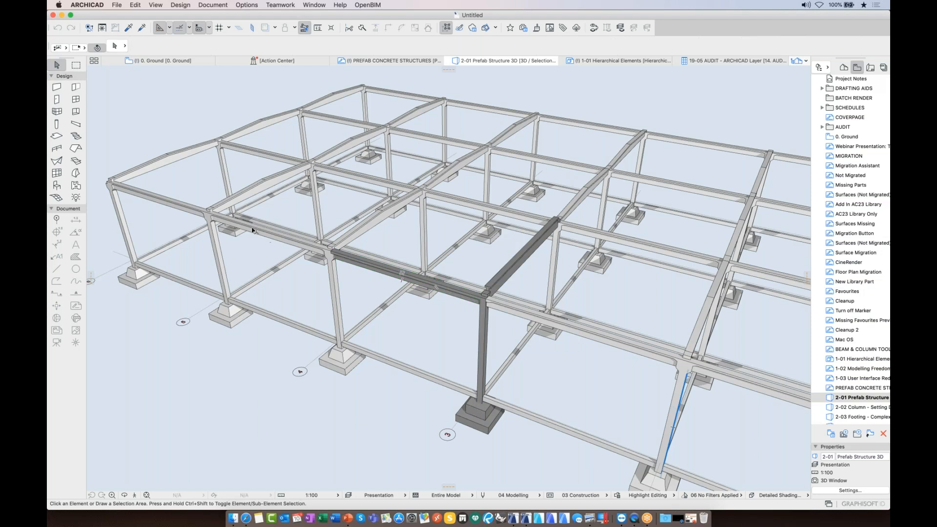
pyautogui.click(247, 228)
pyautogui.click(278, 415)
# Show the 2-02 Column - Setting Dialog view and examine the dark column over its full height down to the footing
pyautogui.doubleClick(843, 407)
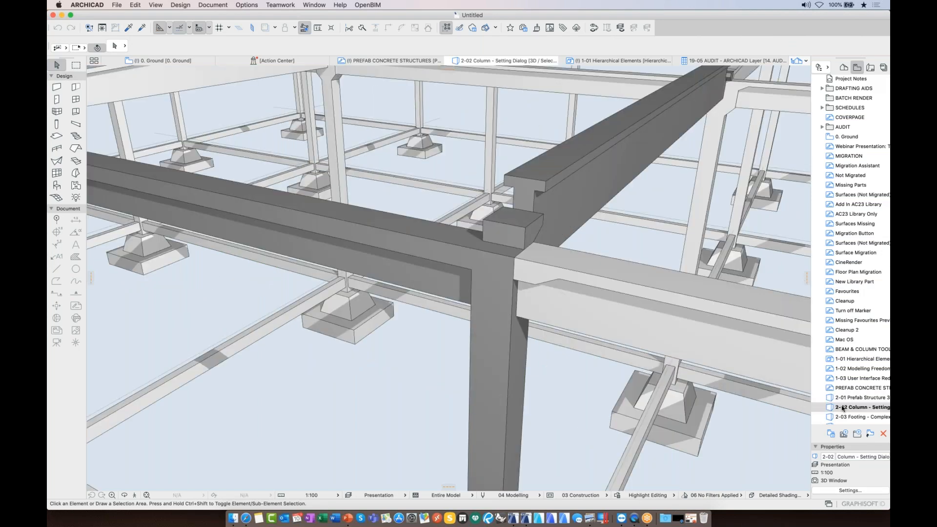
pyautogui.click(509, 377)
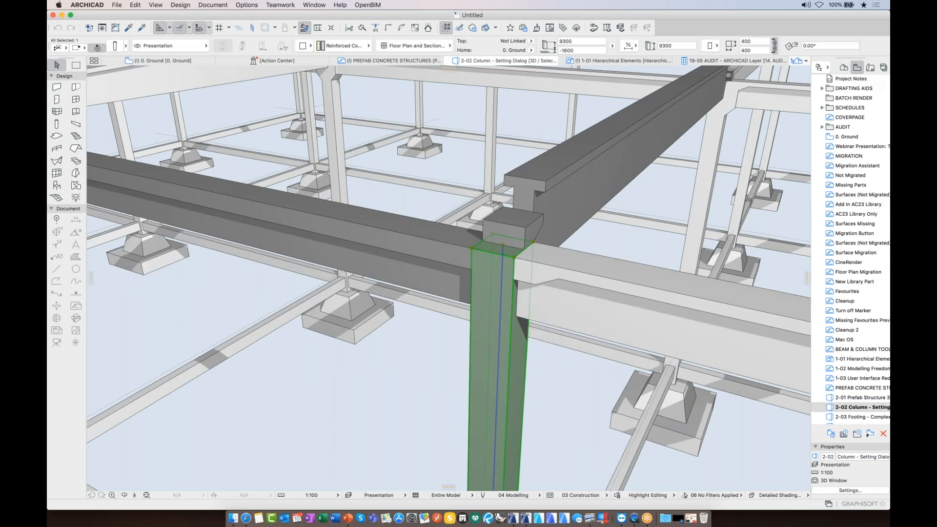
pyautogui.moveTo(509, 376); pyautogui.dragTo(464, 355, button='middle')
pyautogui.scroll(-3, 463, 355)
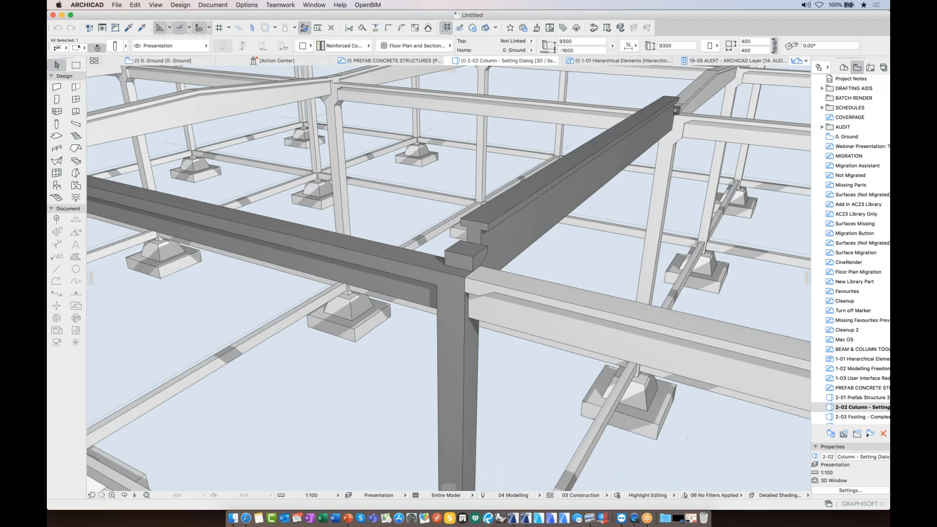
pyautogui.moveTo(468, 286); pyautogui.dragTo(336, 203, button='middle')
pyautogui.scroll(-4, 536, 424)
pyautogui.moveTo(678, 390); pyautogui.dragTo(608, 318, button='middle')
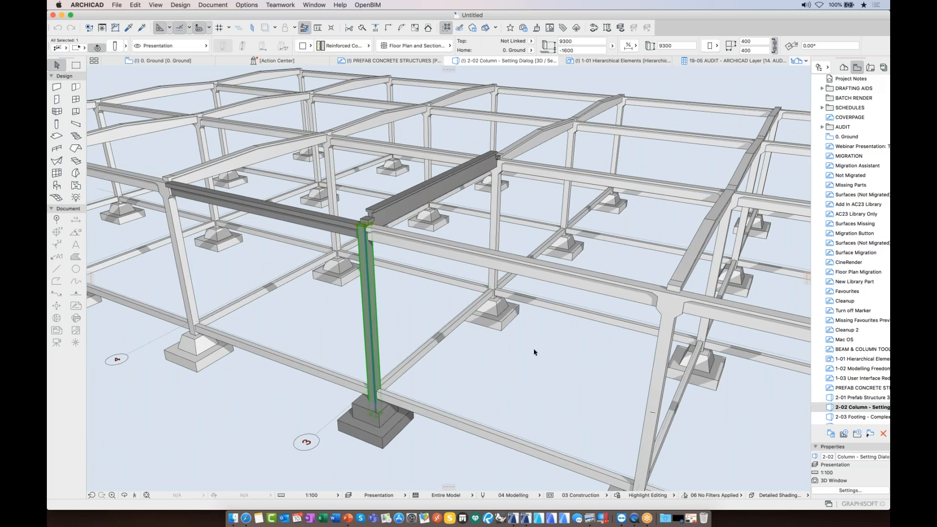
pyautogui.click(534, 352)
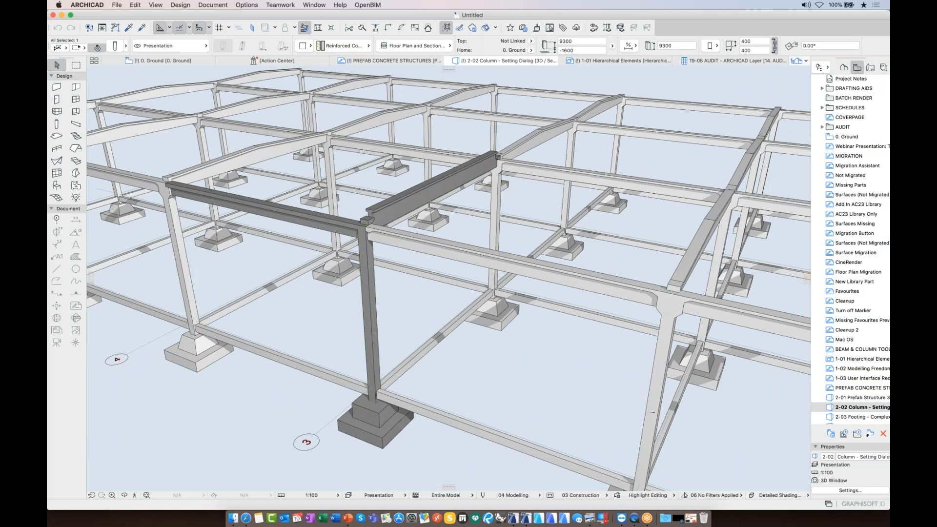
# Open the selection settings of the dark column, place the dialog clear of the model and bring up its segment settings
pyautogui.click(372, 293)
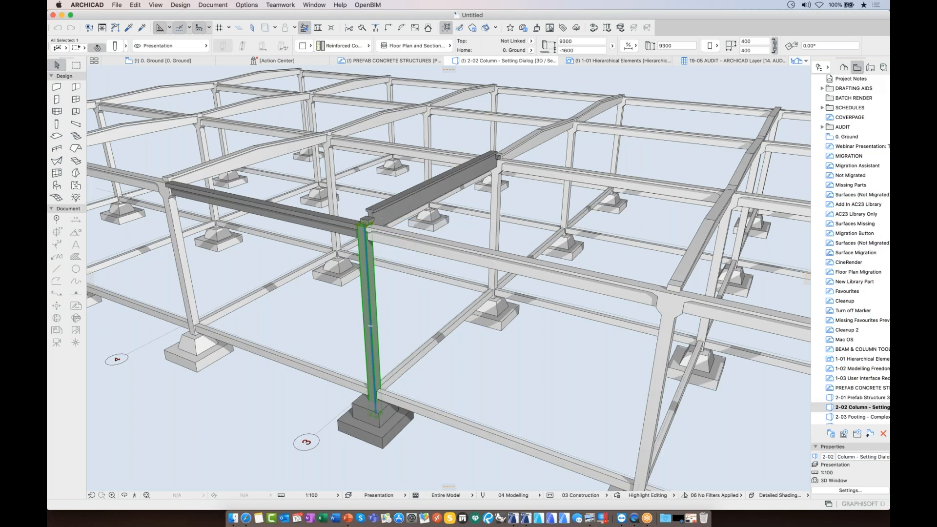
pyautogui.click(116, 46)
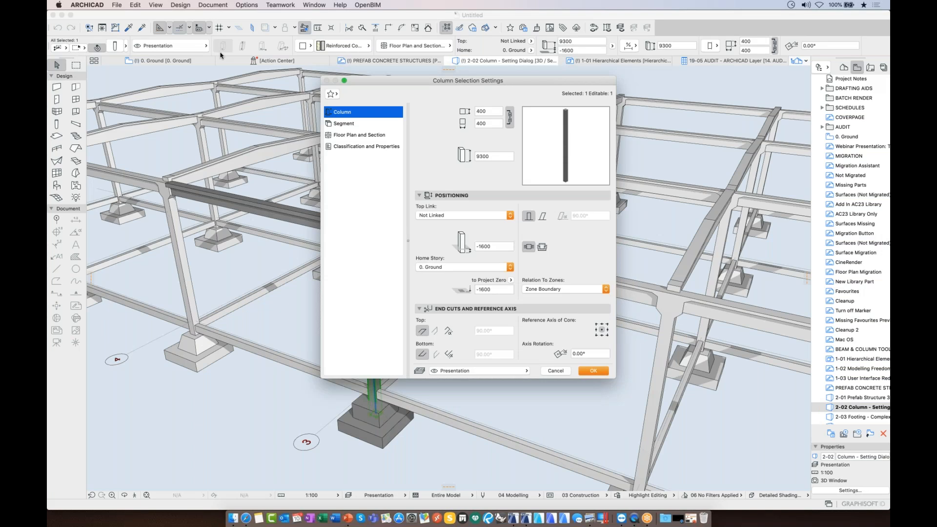
pyautogui.click(341, 124)
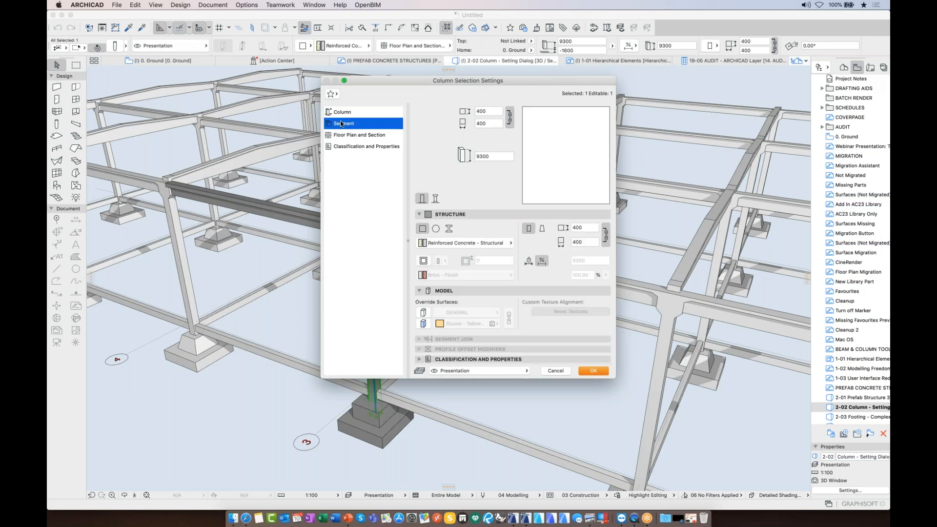
pyautogui.moveTo(434, 84); pyautogui.dragTo(208, 92)
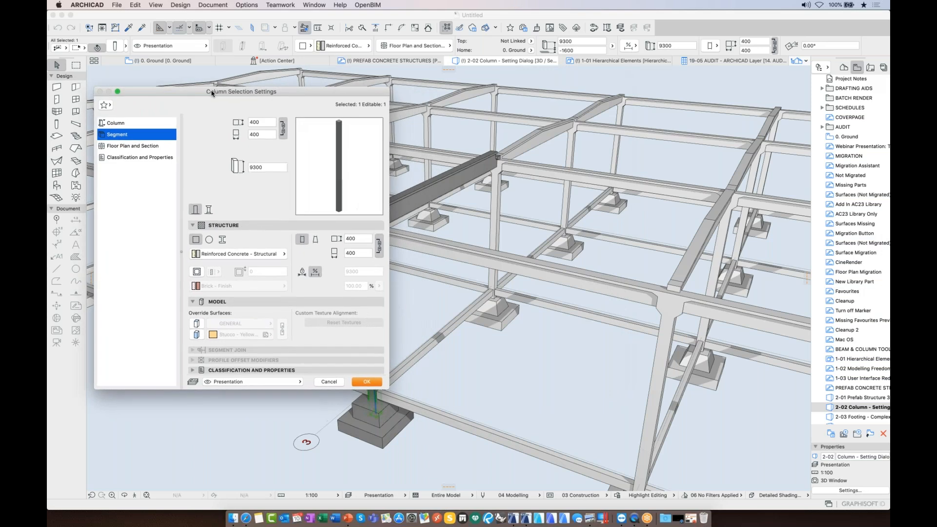
pyautogui.click(140, 126)
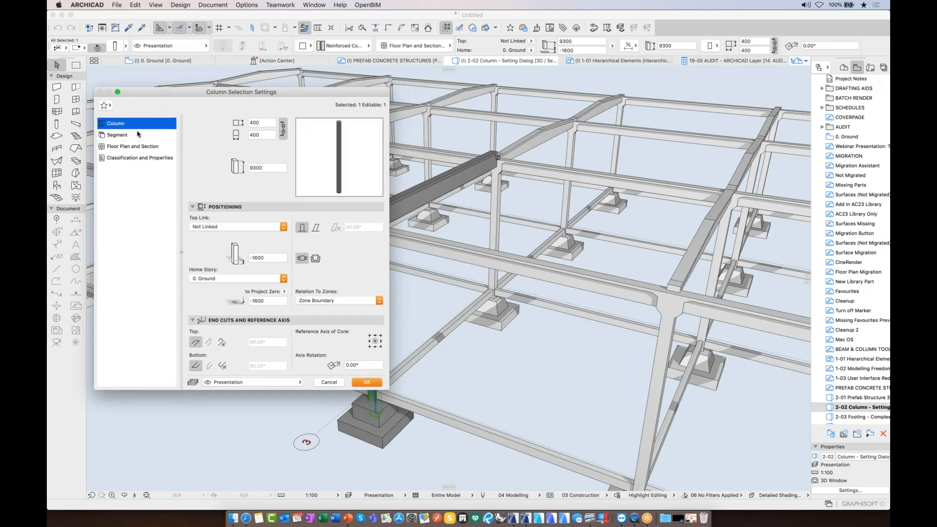
pyautogui.click(132, 135)
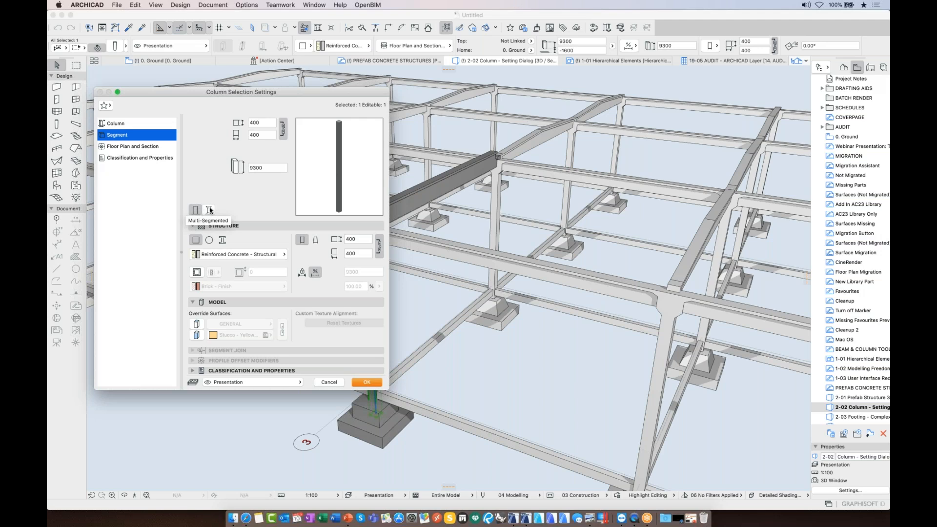
# Make the column multi-segmented and give its segment a fixed length of 8500
pyautogui.click(210, 210)
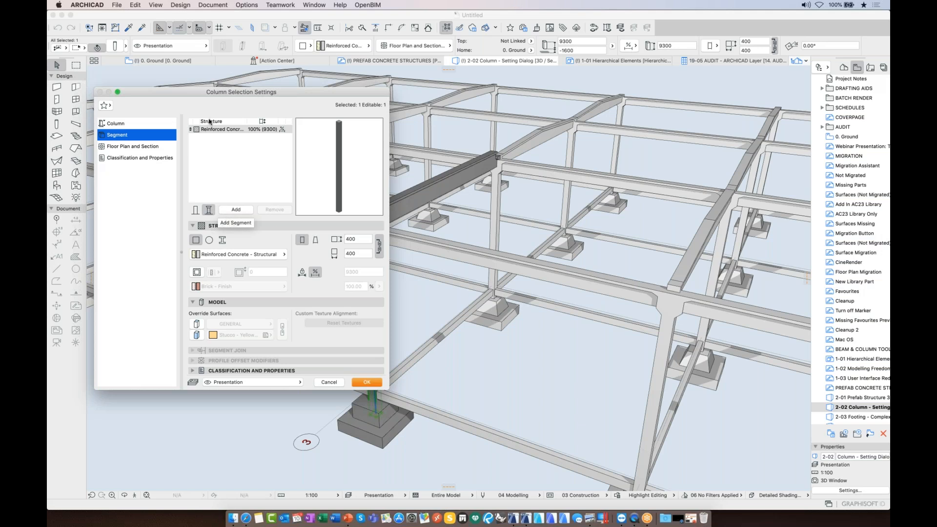
pyautogui.click(302, 272)
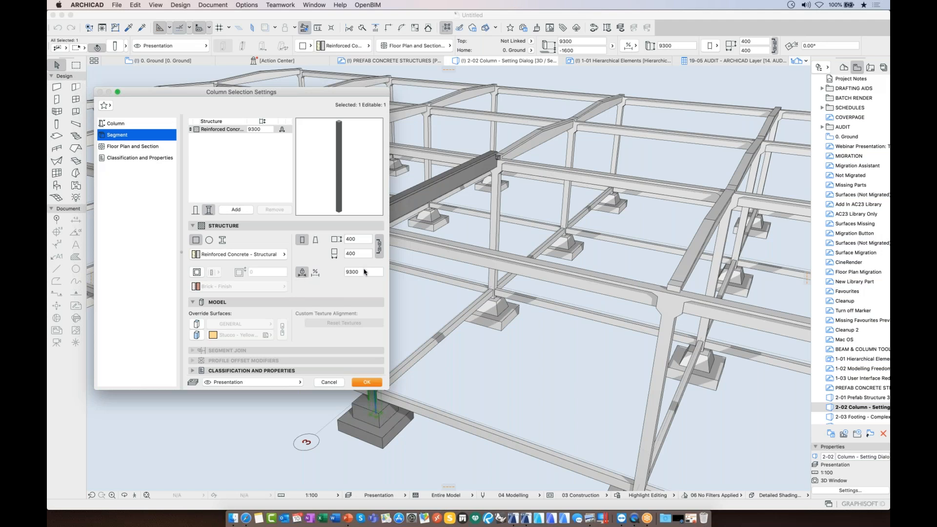
pyautogui.click(364, 272)
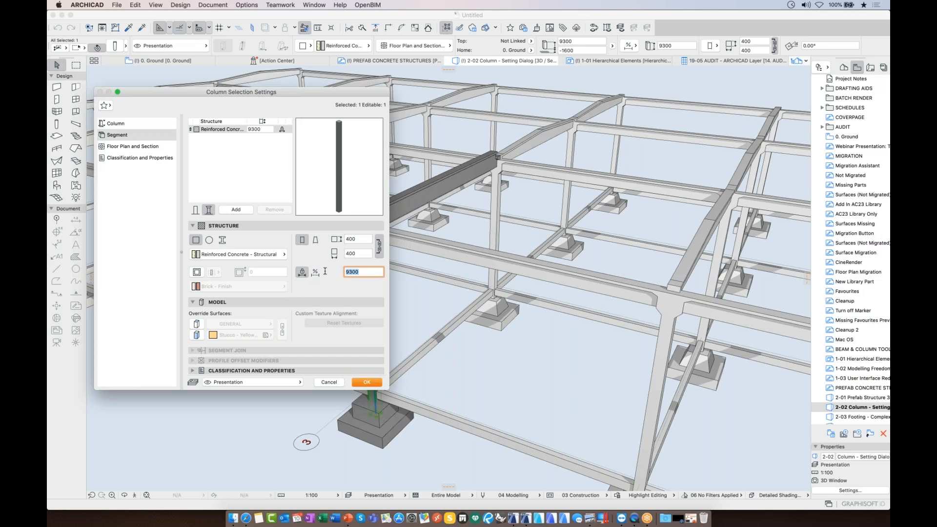
pyautogui.write('8500')
# Add a second segment to the column and set the length of the top segment to 200
pyautogui.click(234, 209)
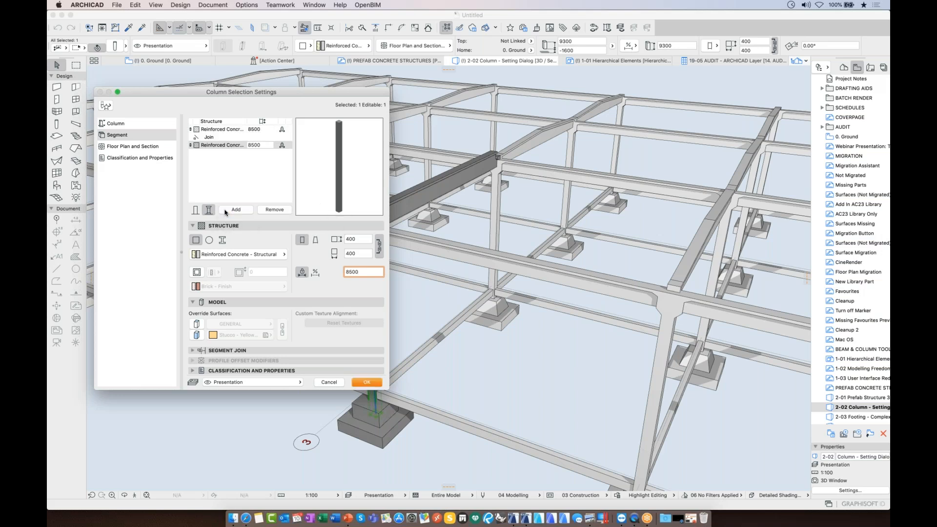
pyautogui.click(238, 130)
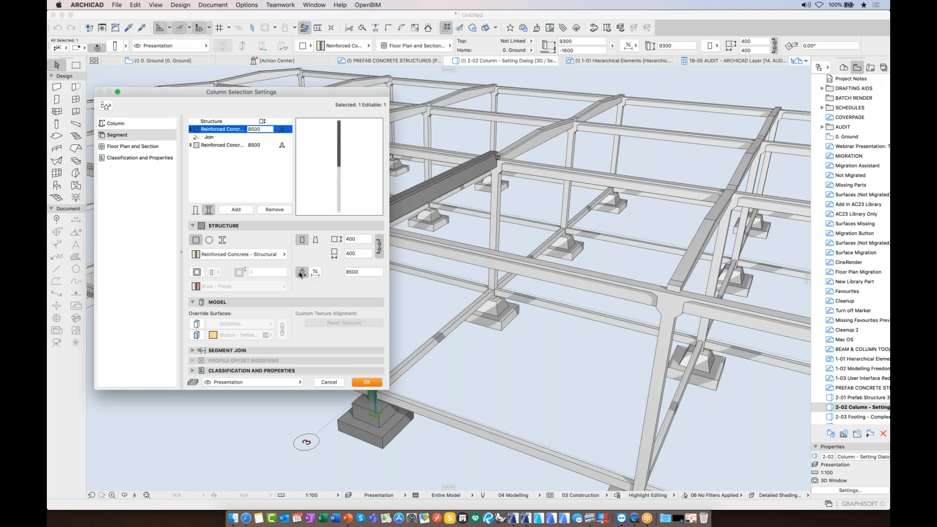
pyautogui.doubleClick(354, 272)
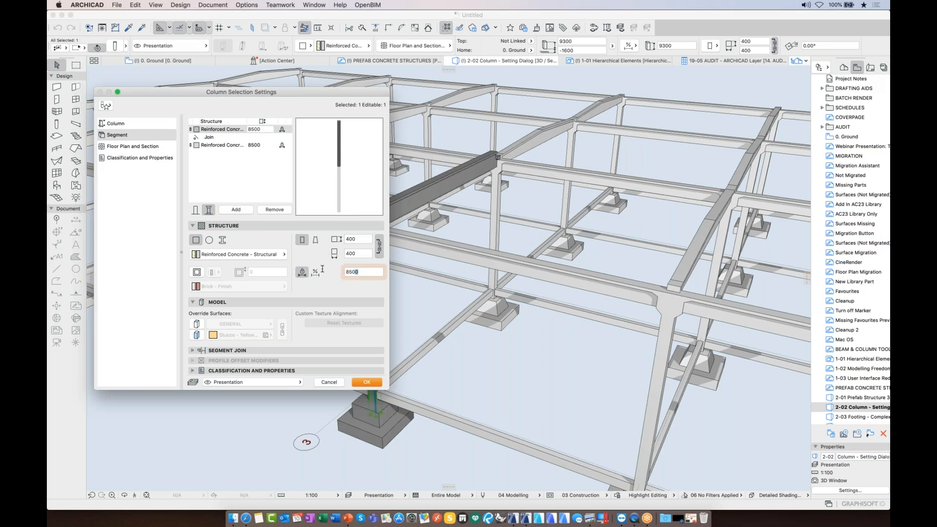
pyautogui.write('200')
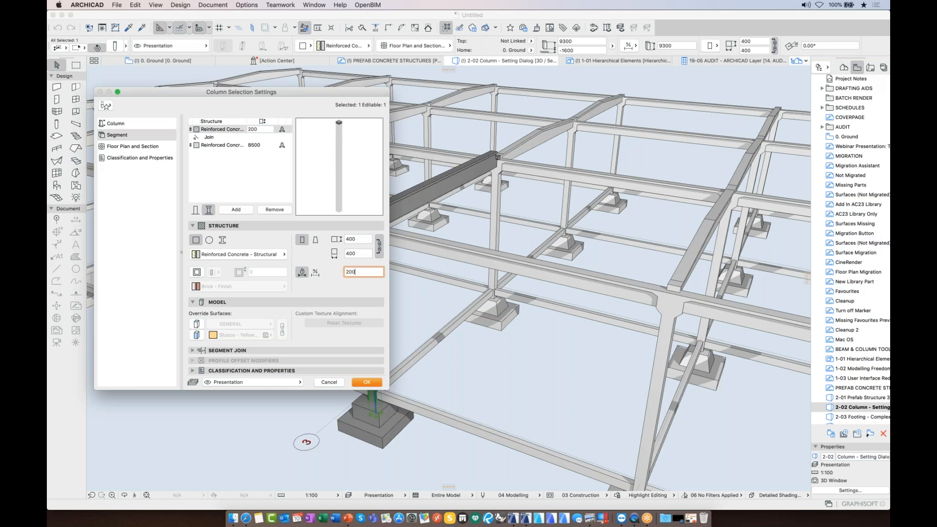
# Add a third segment to the column and set the length of the new top segment to 400
pyautogui.click(235, 210)
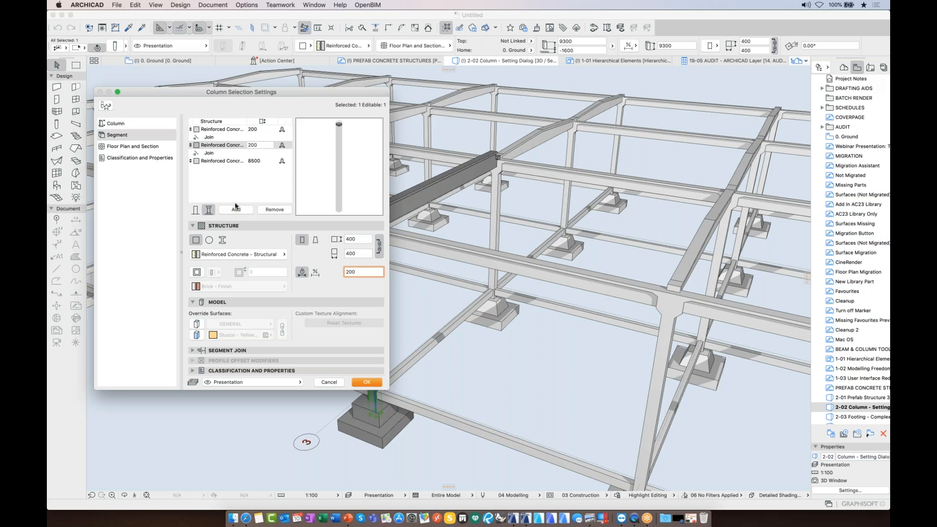
pyautogui.click(236, 130)
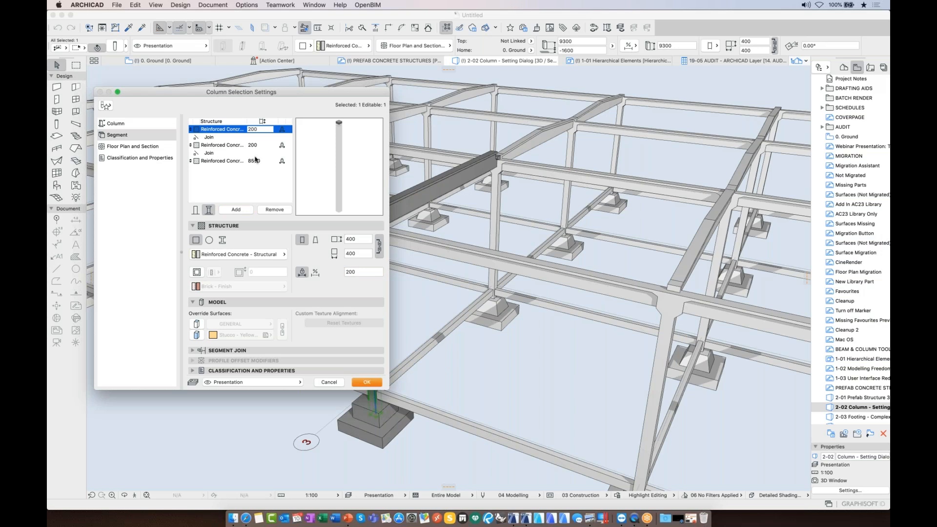
pyautogui.click(357, 272)
pyautogui.write('400')
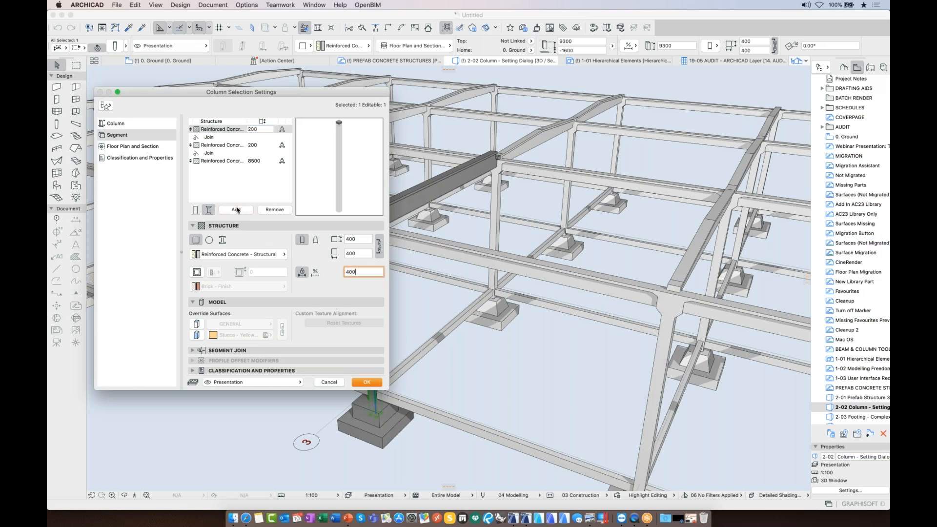
# Add a fourth segment to the column and set the length of the topmost segment to 200
pyautogui.click(237, 209)
pyautogui.click(256, 130)
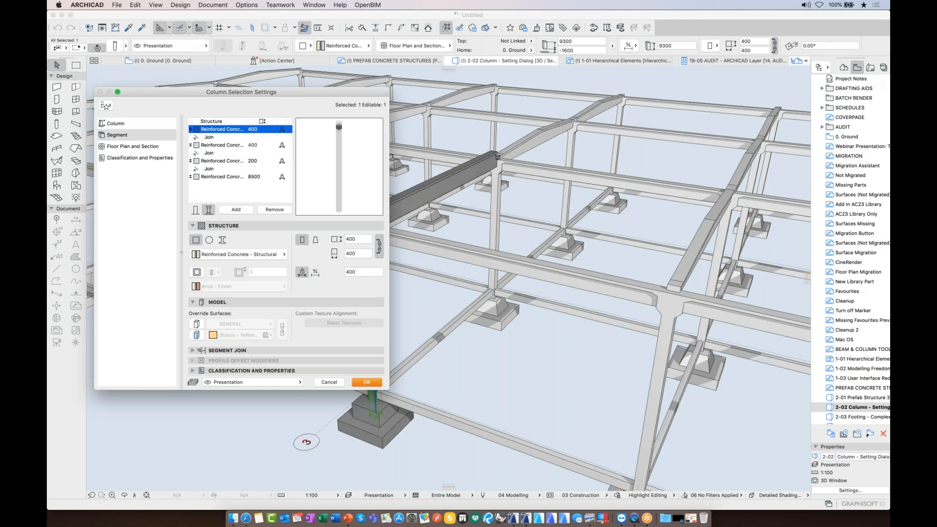
pyautogui.moveTo(361, 271); pyautogui.dragTo(323, 272)
pyautogui.write('200')
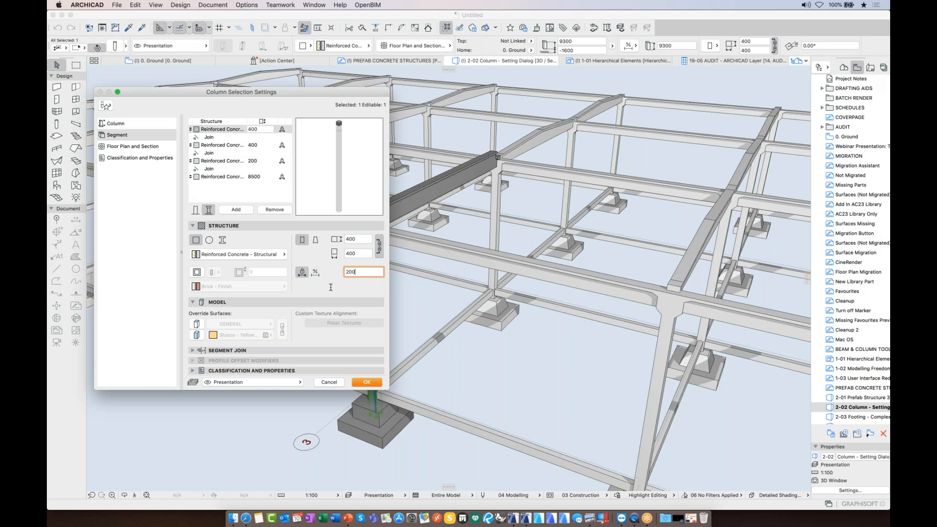
# Check the position of each of the four segments in the column preview and apply the column settings
pyautogui.click(215, 146)
pyautogui.click(217, 162)
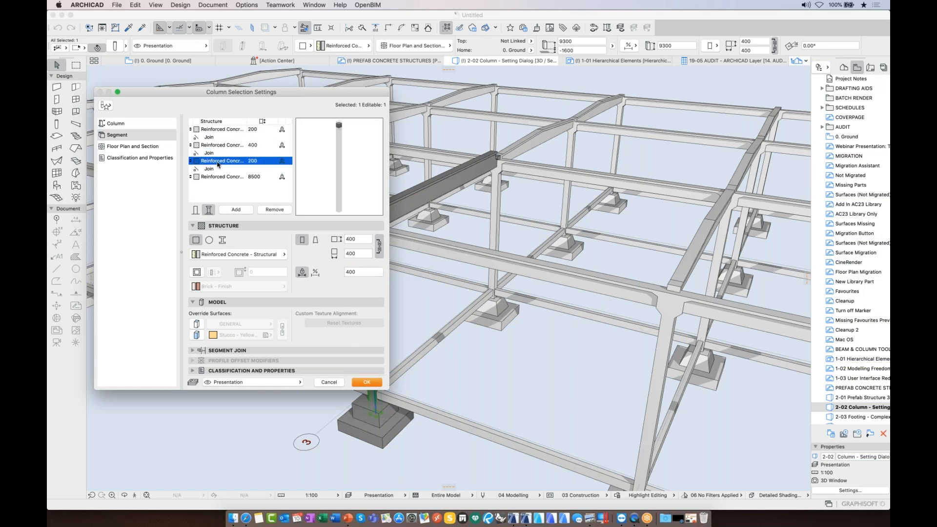
pyautogui.click(219, 177)
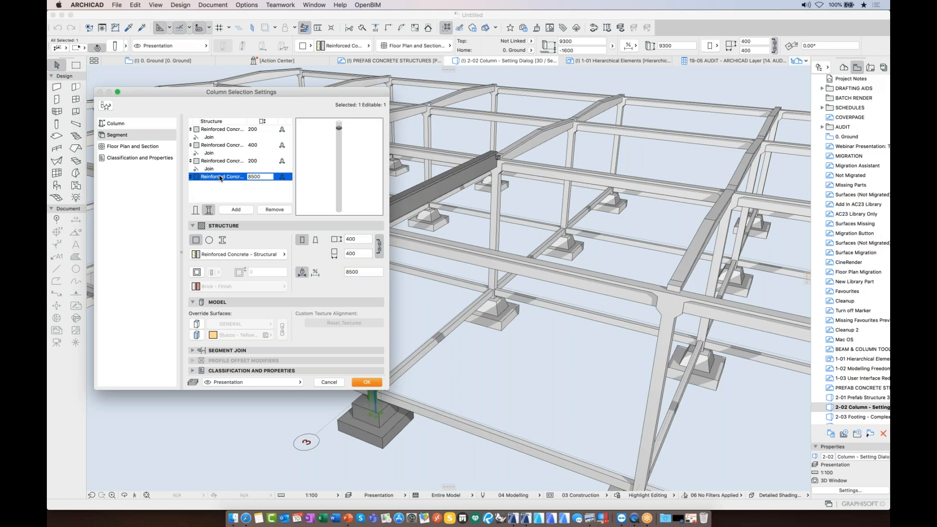
pyautogui.click(223, 162)
pyautogui.click(227, 146)
pyautogui.click(228, 130)
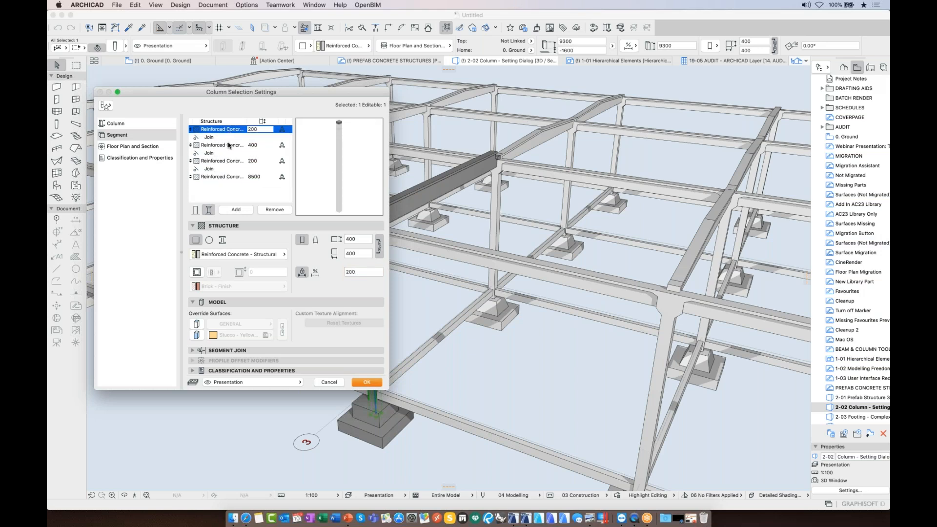
pyautogui.click(228, 146)
pyautogui.click(226, 161)
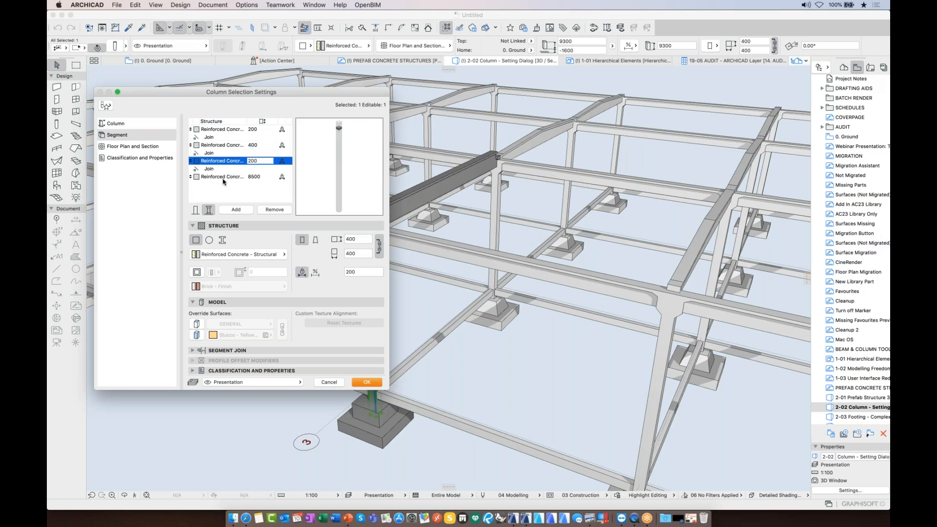
pyautogui.click(223, 179)
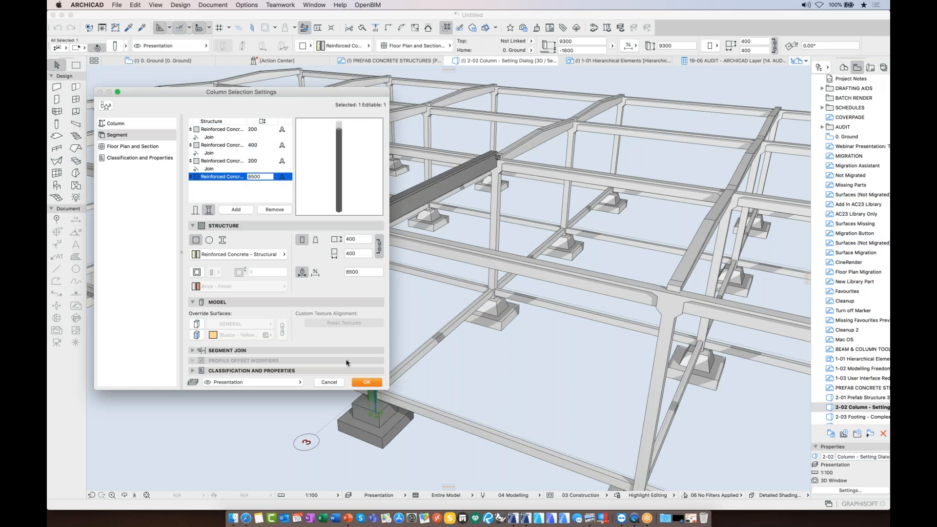
pyautogui.click(367, 382)
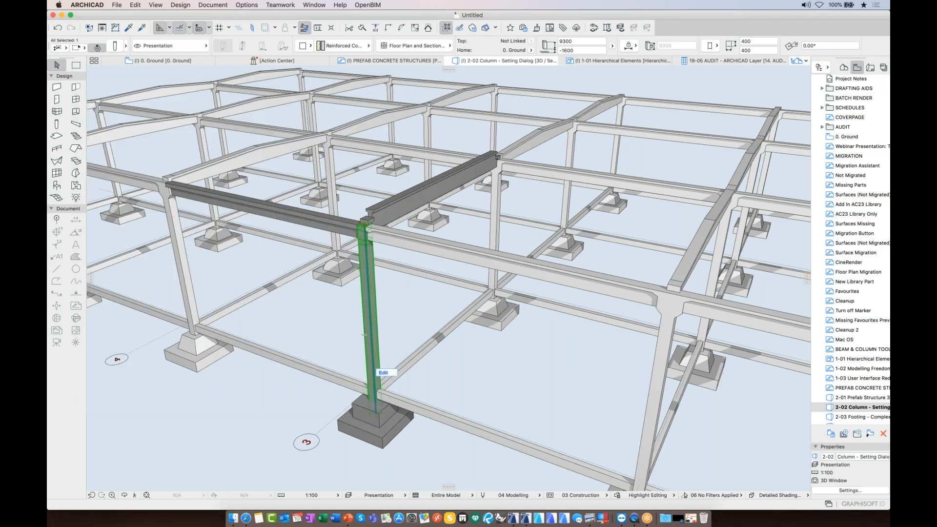
# Select the dark column together with the finished light column beside it to compare their heads, and clear the selection
pyautogui.press('Escape')
pyautogui.click(369, 348)
pyautogui.keyDown('shift'); pyautogui.click(648, 368); pyautogui.keyUp('shift')
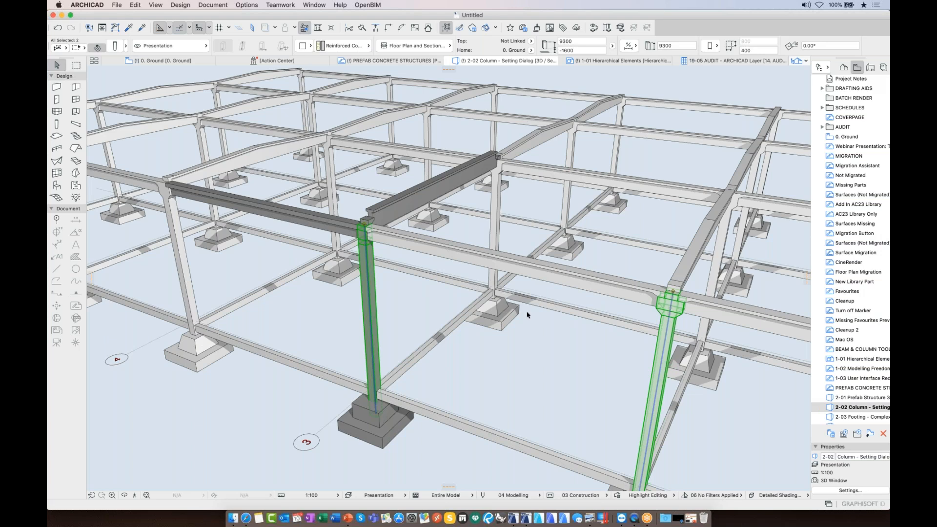
pyautogui.click(385, 288)
# In the dark column's settings, taper the 200 segment above the 8500 one, with unlinked top dimensions of 800 by 400
pyautogui.click(370, 293)
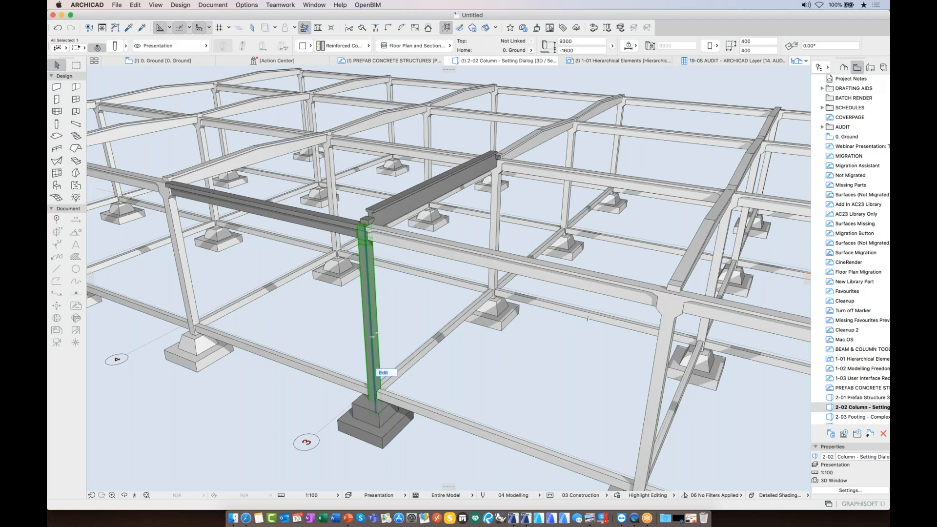
pyautogui.click(116, 47)
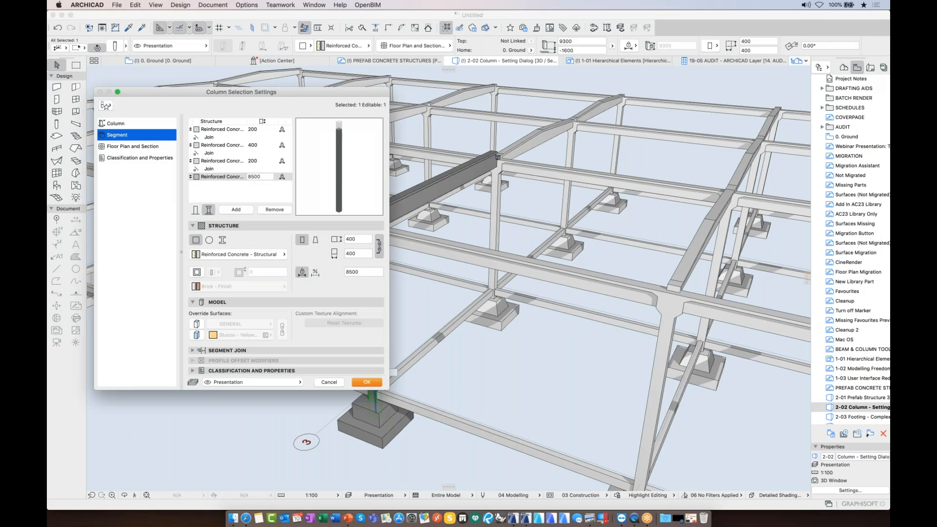
pyautogui.click(230, 163)
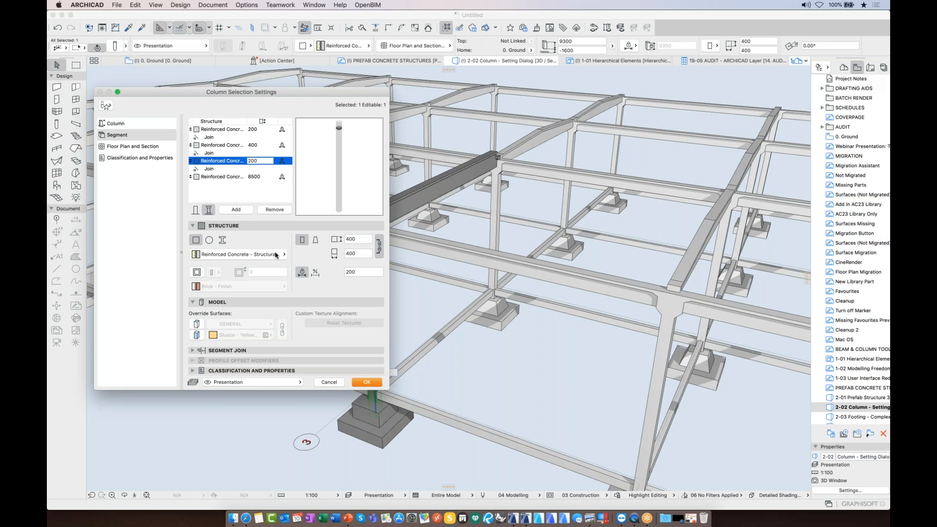
pyautogui.click(315, 241)
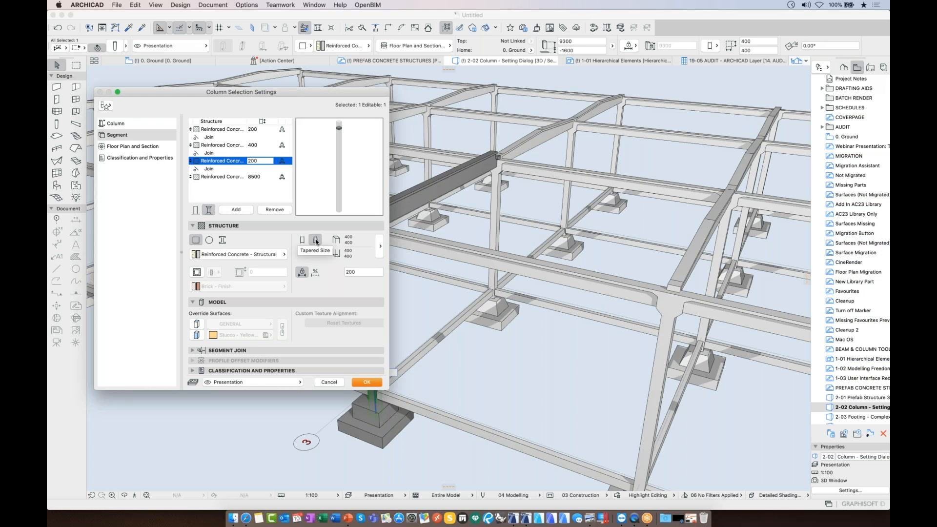
pyautogui.click(380, 247)
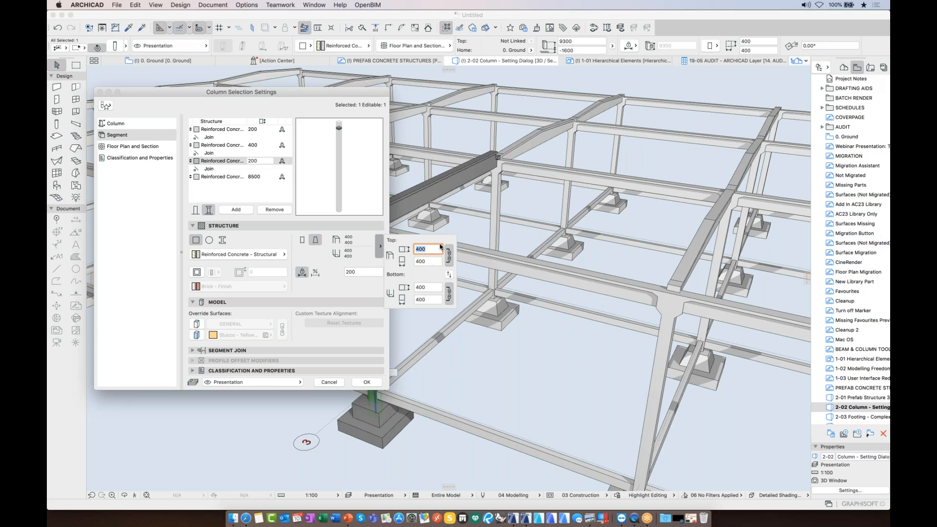
pyautogui.click(449, 256)
pyautogui.write('800')
pyautogui.press('Tab')
pyautogui.press('Return')
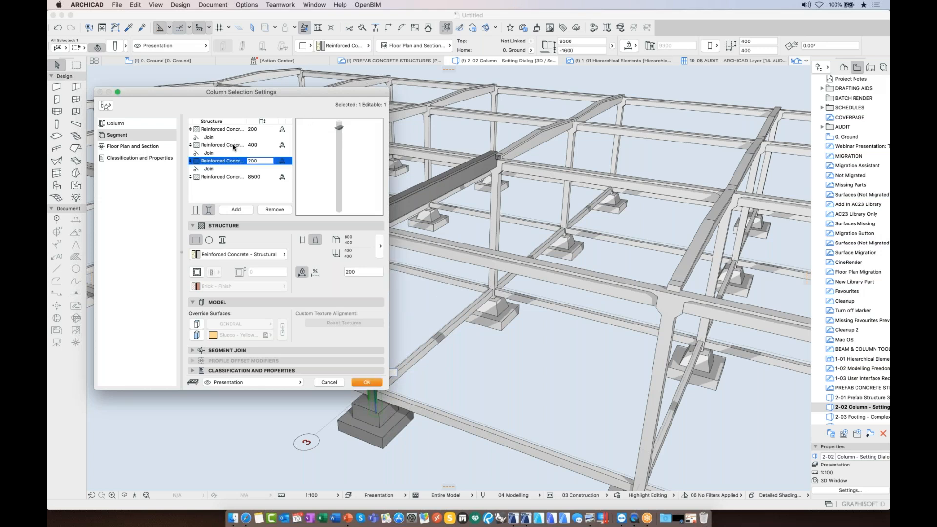
# Unlink the 400-long segment's cross-section dimensions, set the first one to 800, and apply the column settings
pyautogui.click(235, 146)
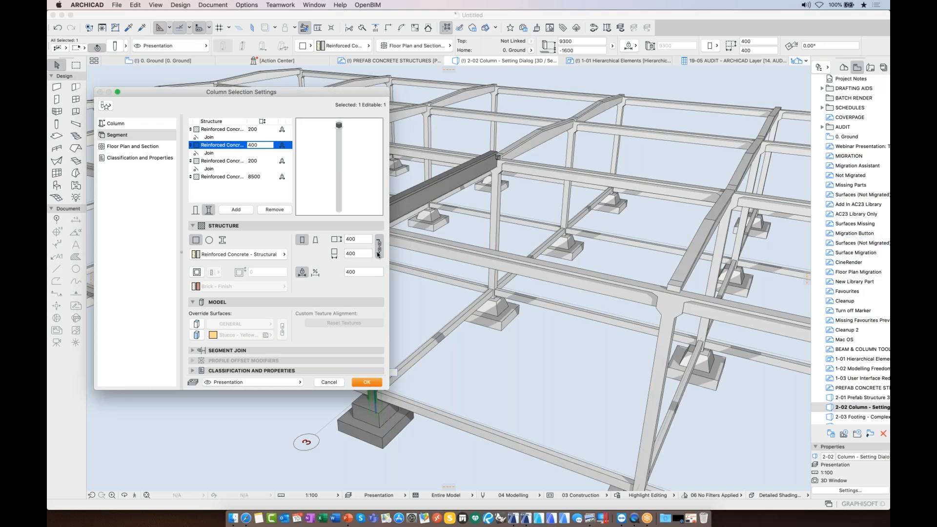
pyautogui.click(381, 244)
pyautogui.doubleClick(363, 239)
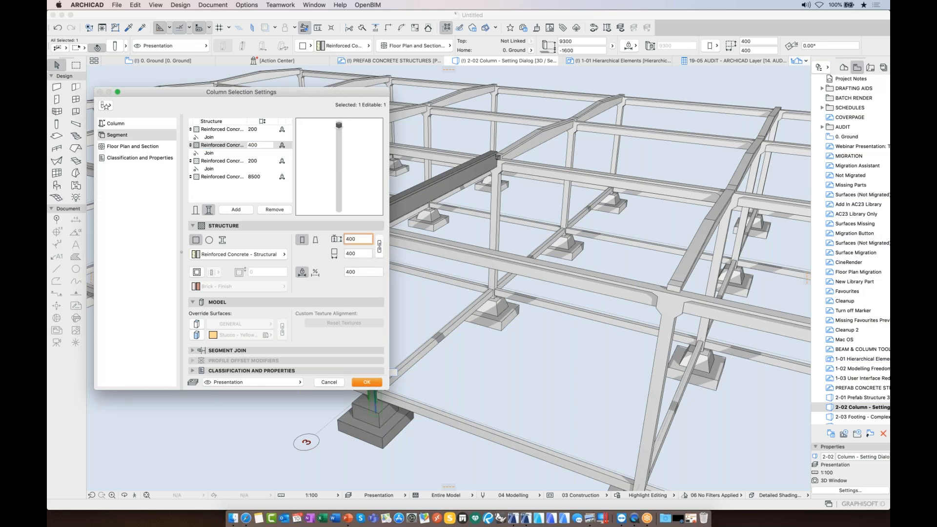
pyautogui.write('800')
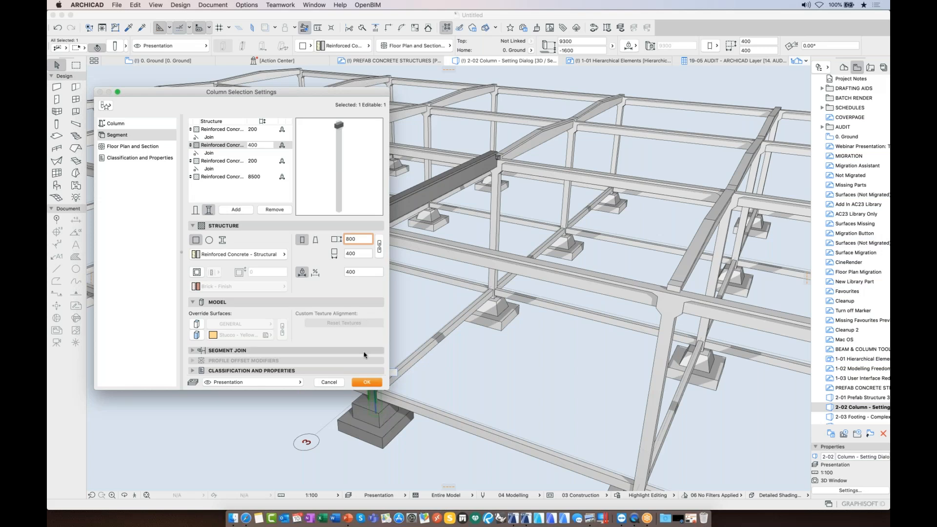
pyautogui.click(367, 383)
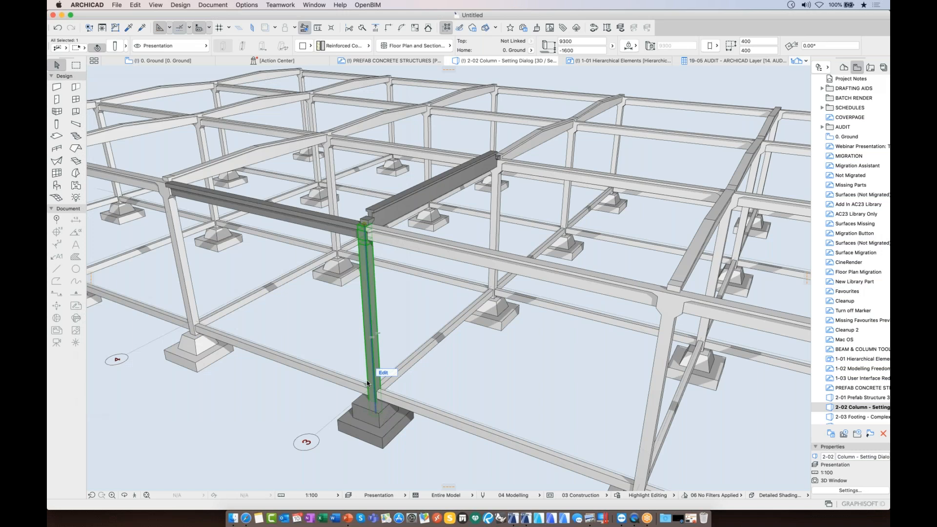
pyautogui.press('Escape')
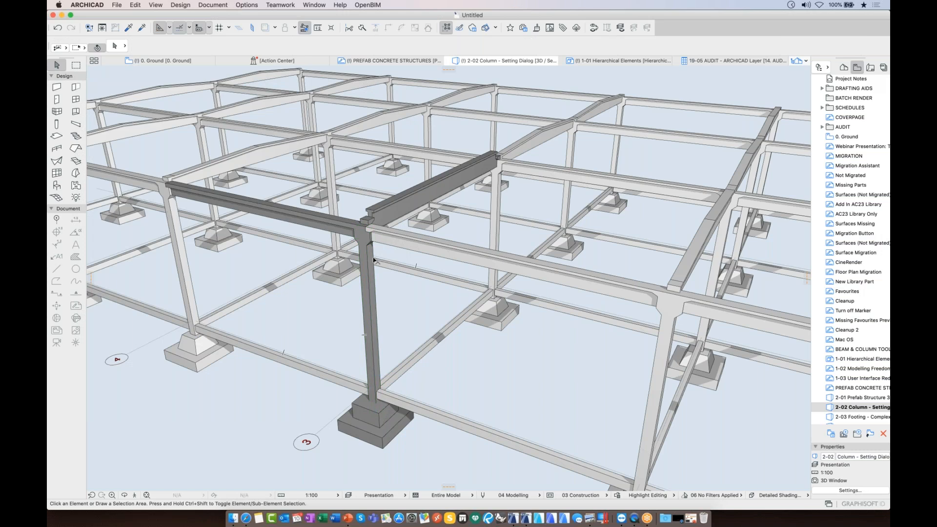
# Examine the dark column's widened head and its junction with the beams up close from different angles
pyautogui.scroll(10, 374, 260)
pyautogui.keyDown('shift'); pyautogui.moveTo(446, 254); pyautogui.dragTo(450, 302, button='middle'); pyautogui.keyUp('shift')
pyautogui.click(556, 228)
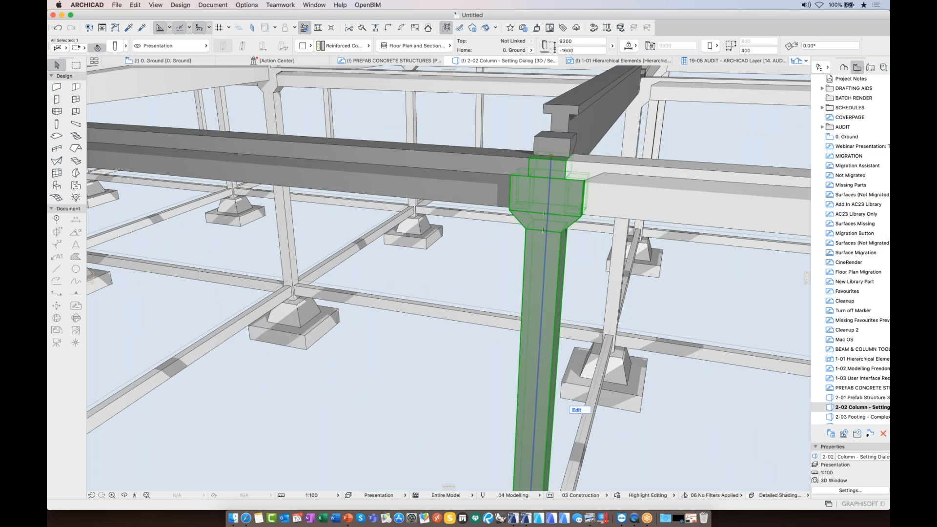
pyautogui.keyDown('shift'); pyautogui.moveTo(561, 141); pyautogui.dragTo(451, 110, button='middle'); pyautogui.keyUp('shift')
pyautogui.keyDown('shift'); pyautogui.moveTo(521, 182); pyautogui.dragTo(522, 223, button='middle'); pyautogui.keyUp('shift')
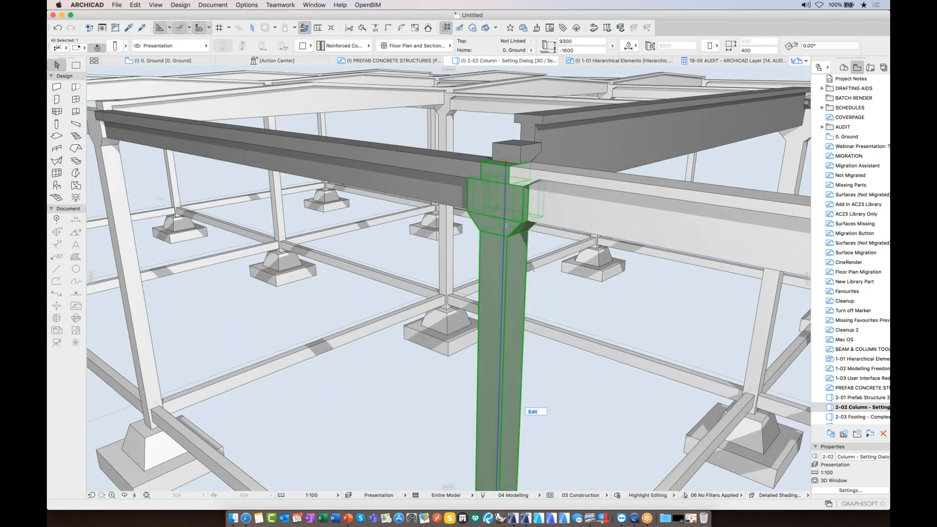
pyautogui.press('Escape')
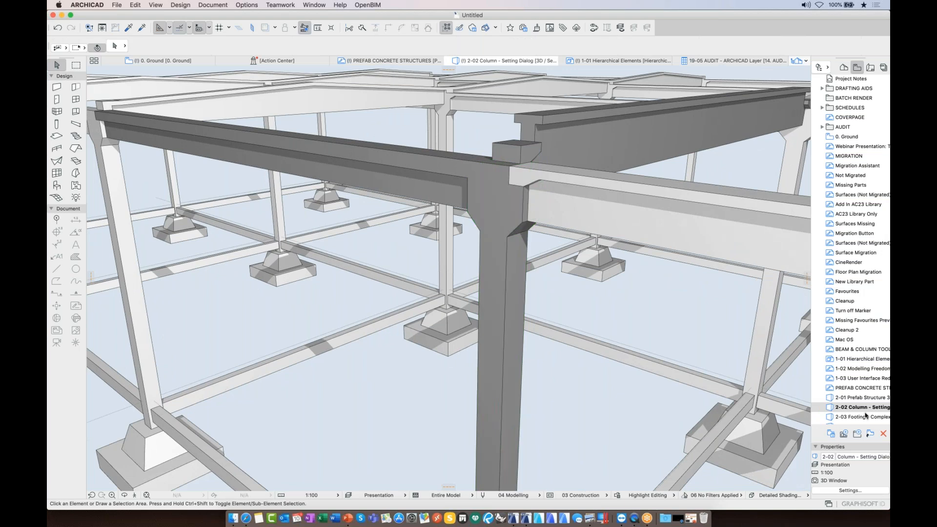
# Show the 2-03 Footing - Complex Profile view and isolate the dark footing and the light footing at grid 4 in 3D
pyautogui.doubleClick(866, 417)
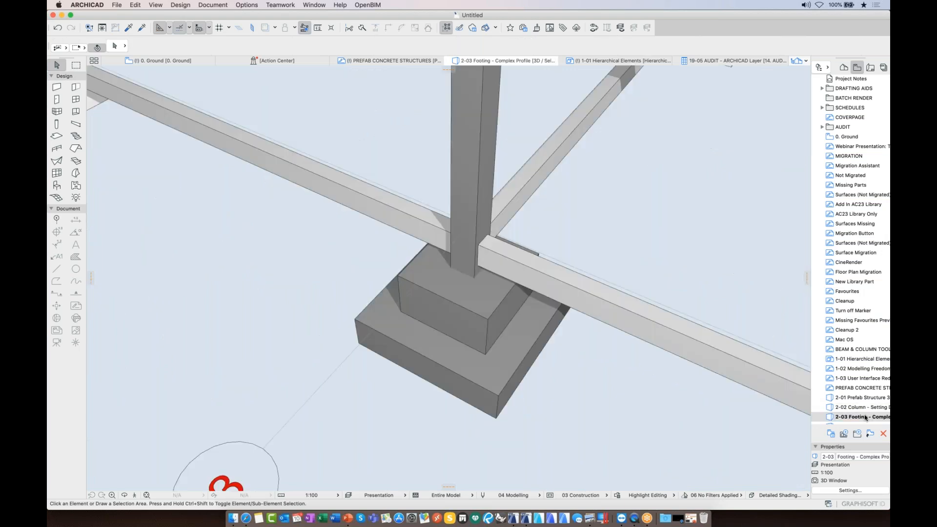
pyautogui.scroll(-3, 548, 412)
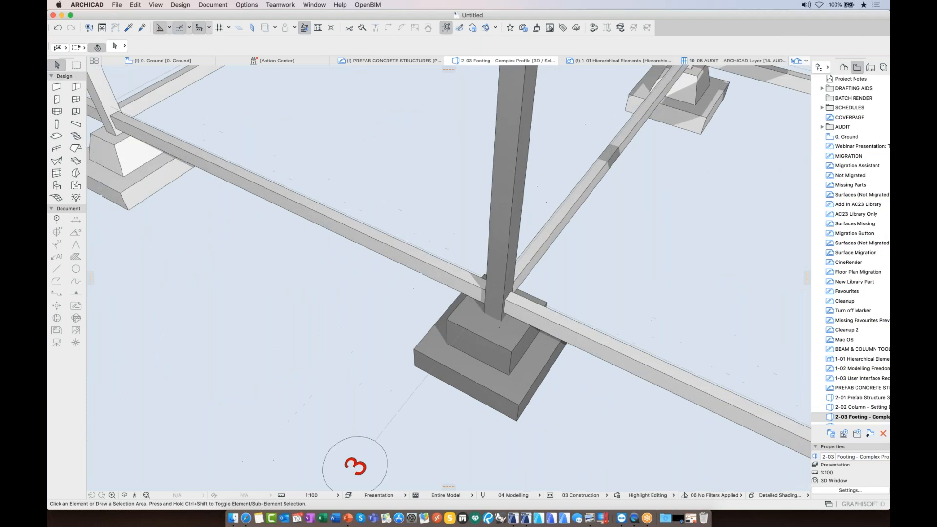
pyautogui.click(533, 384)
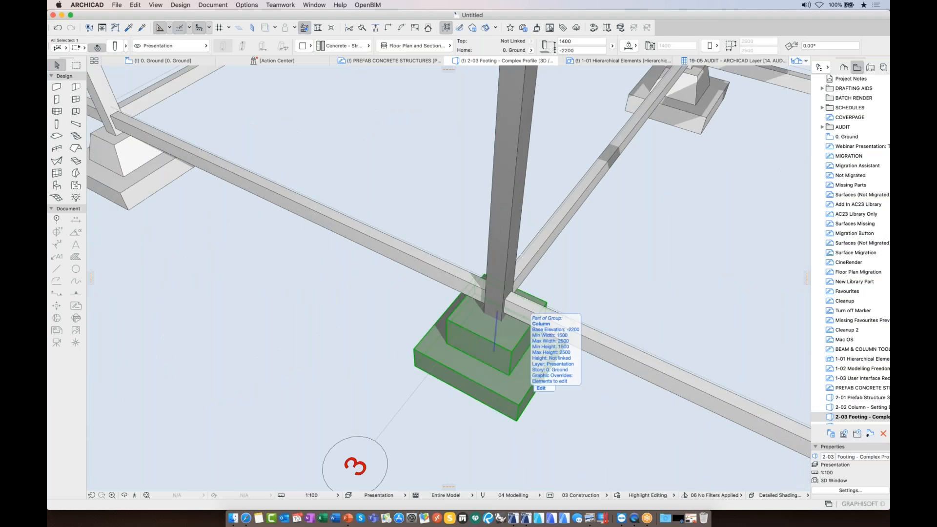
pyautogui.keyDown('shift'); pyautogui.moveTo(408, 462); pyautogui.dragTo(758, 456, button='middle'); pyautogui.keyUp('shift')
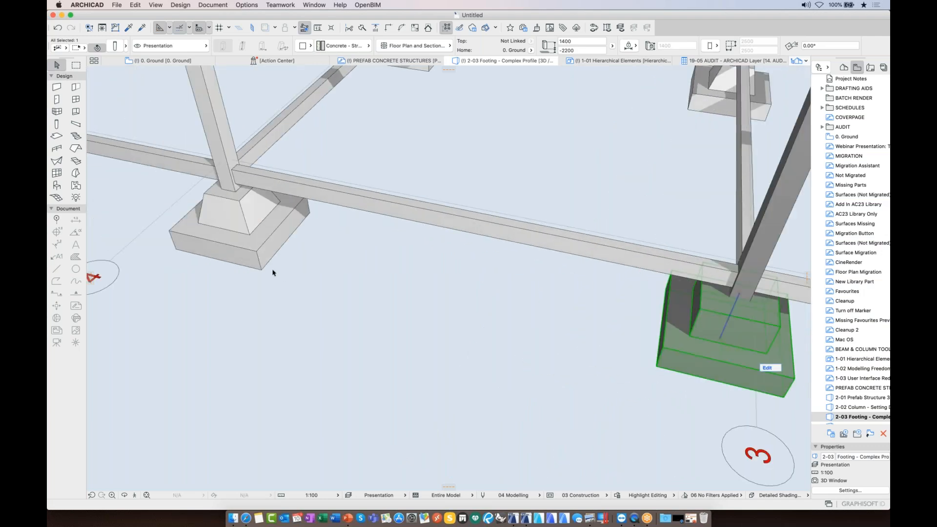
pyautogui.keyDown('shift'); pyautogui.click(261, 258); pyautogui.keyUp('shift')
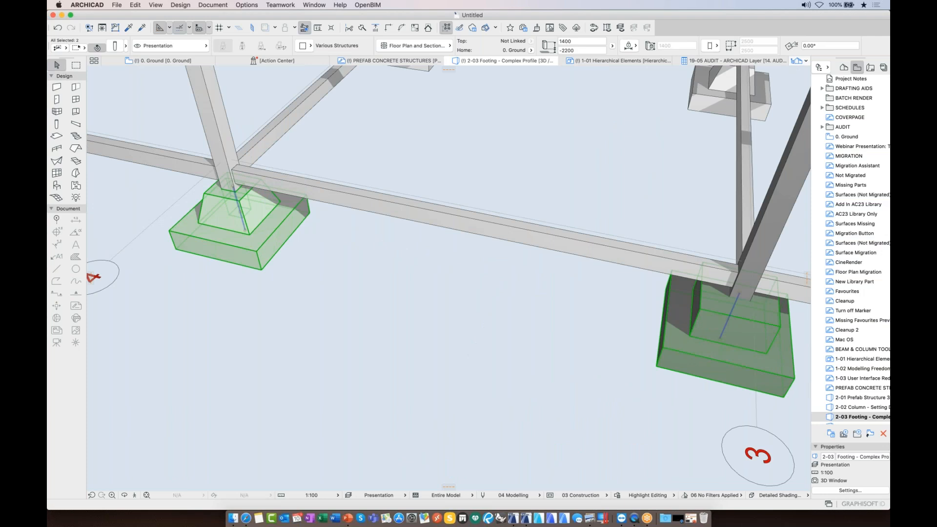
pyautogui.press('F5')
pyautogui.click(454, 314)
pyautogui.keyDown('shift'); pyautogui.moveTo(454, 314); pyautogui.dragTo(447, 370, button='middle'); pyautogui.keyUp('shift')
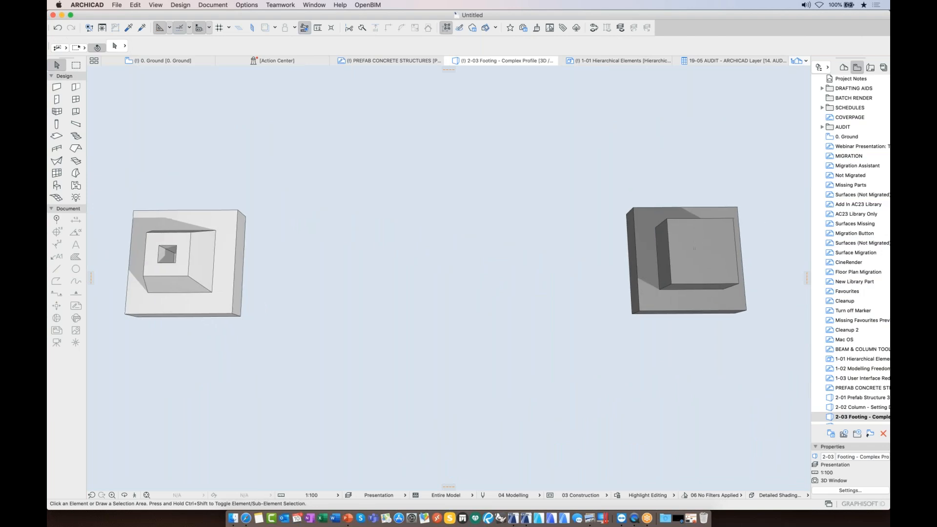
# Open the selection settings of the dark footing and place the dialog between the two footings
pyautogui.click(680, 260)
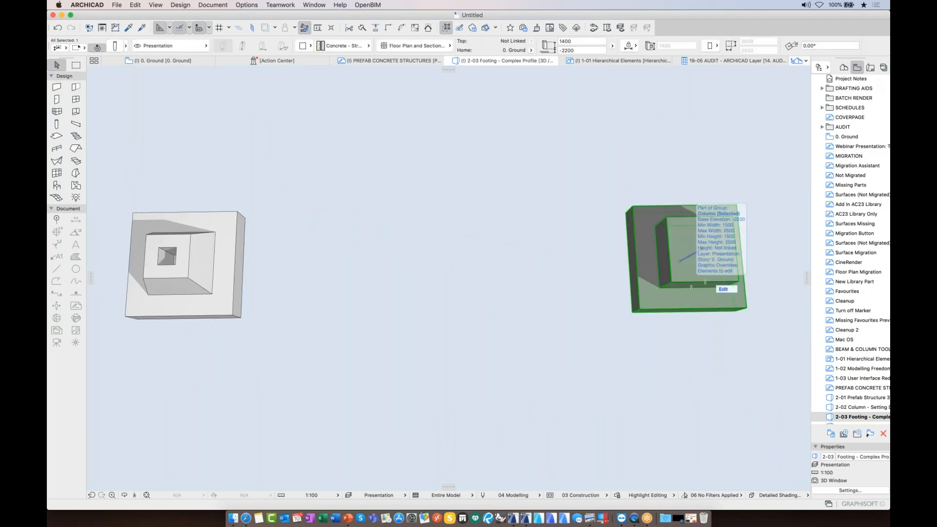
pyautogui.press('super+t')
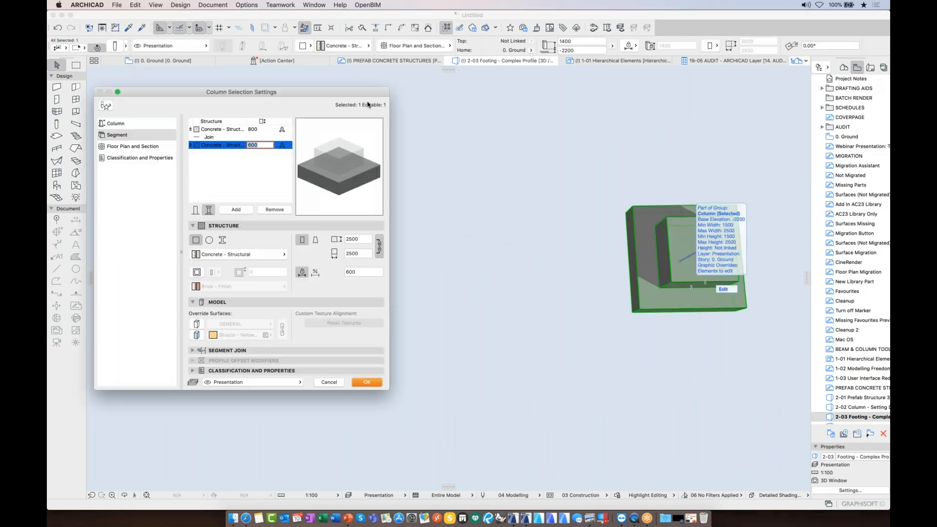
pyautogui.moveTo(371, 92); pyautogui.dragTo(534, 92)
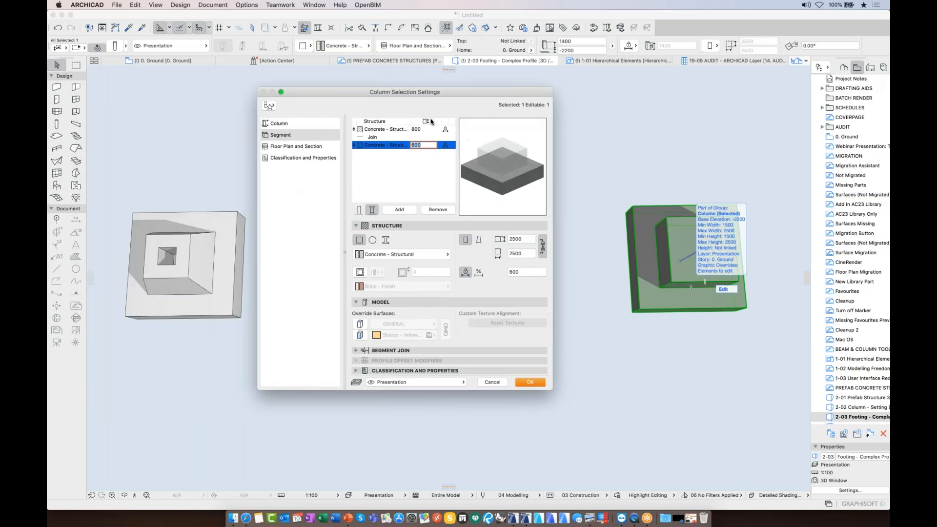
# Give the footing's 800-high upper segment the complex profile 2-03 - Prefab Column Footing and apply the settings
pyautogui.click(402, 130)
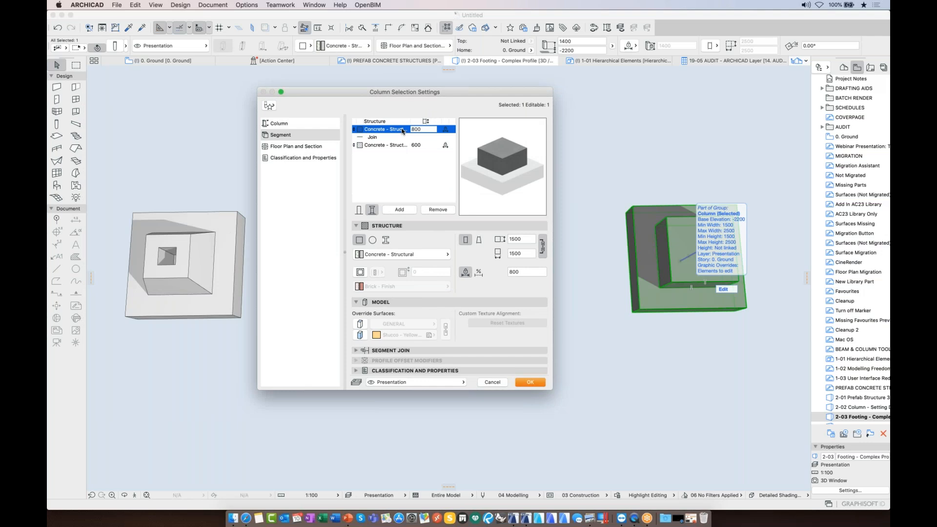
pyautogui.click(385, 241)
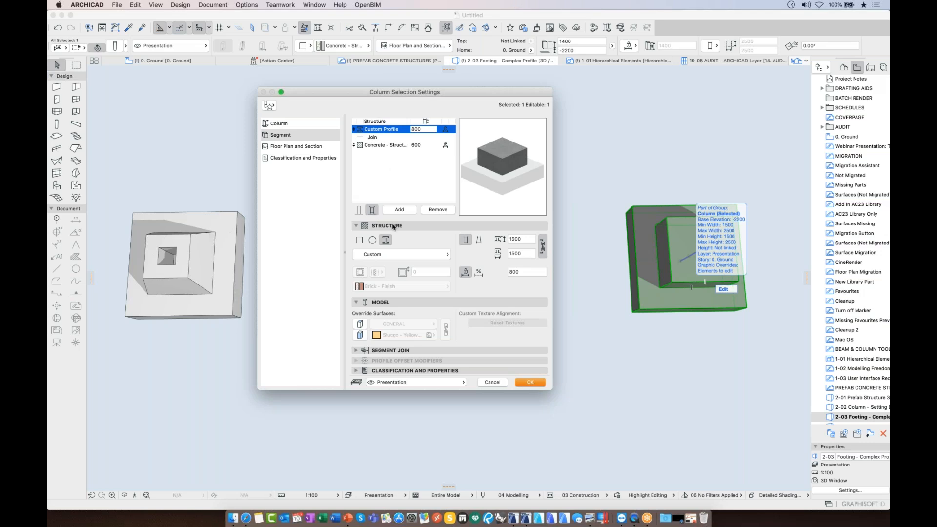
pyautogui.click(388, 254)
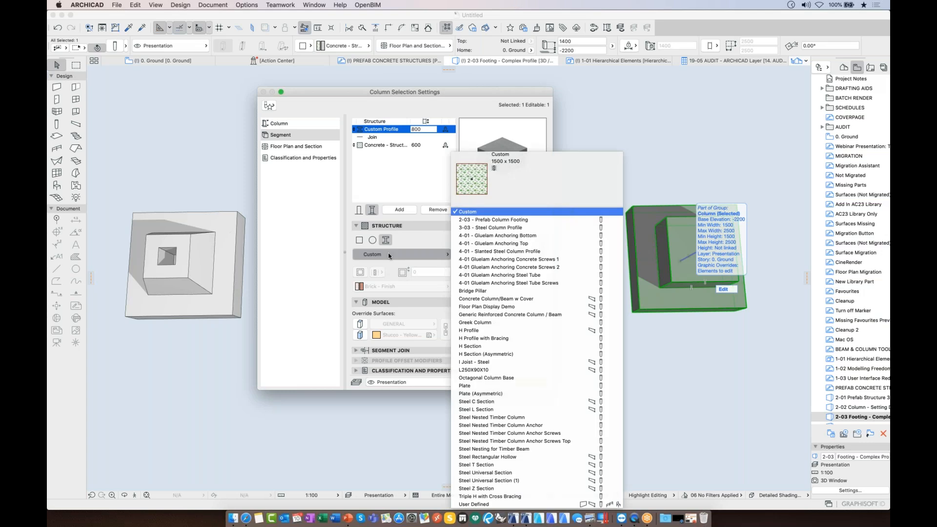
pyautogui.click(506, 220)
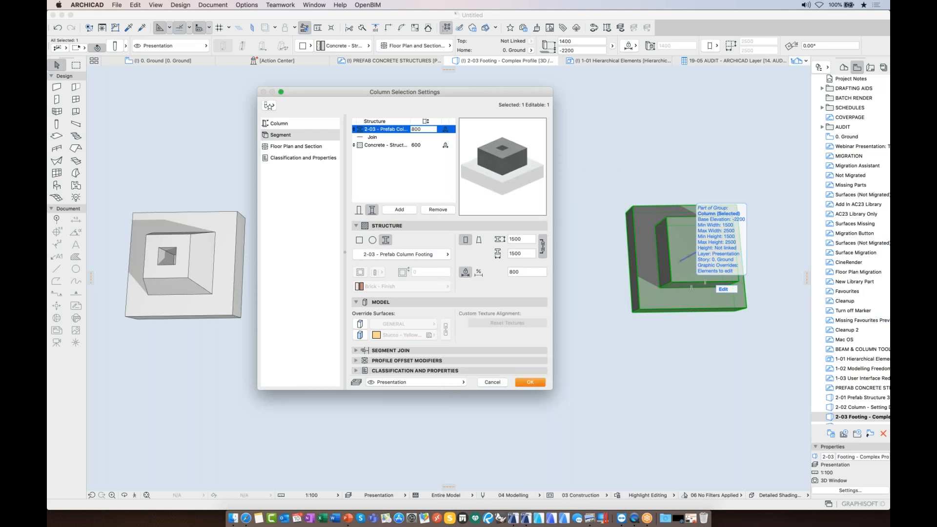
pyautogui.click(528, 382)
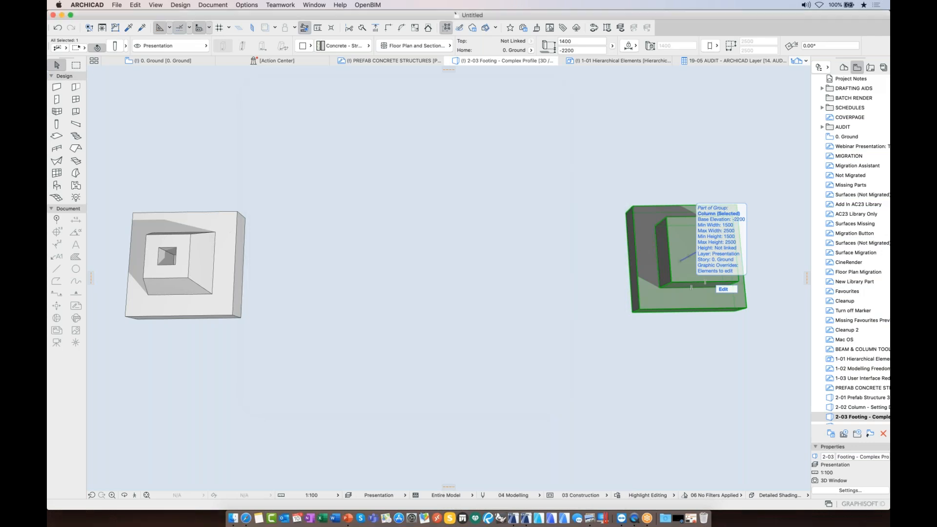
# View the dark footing's new opening obliquely and switch its 800-high upper segment to a tapered size in the selection settings
pyautogui.click(539, 372)
pyautogui.keyDown('shift'); pyautogui.moveTo(449, 278); pyautogui.dragTo(394, 239, button='middle'); pyautogui.keyUp('shift')
pyautogui.click(724, 304)
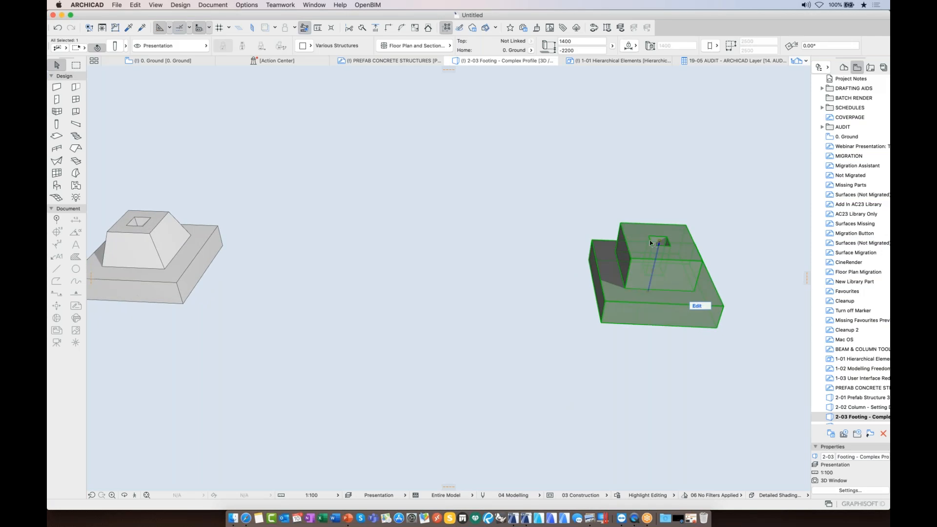
pyautogui.keyDown('shift'); pyautogui.moveTo(650, 243); pyautogui.dragTo(678, 271, button='middle'); pyautogui.keyUp('shift')
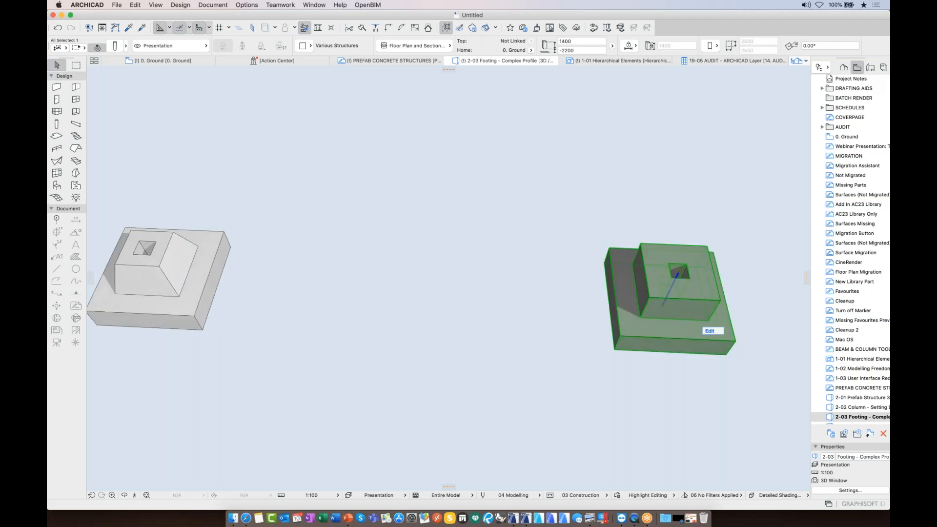
pyautogui.press('super+t')
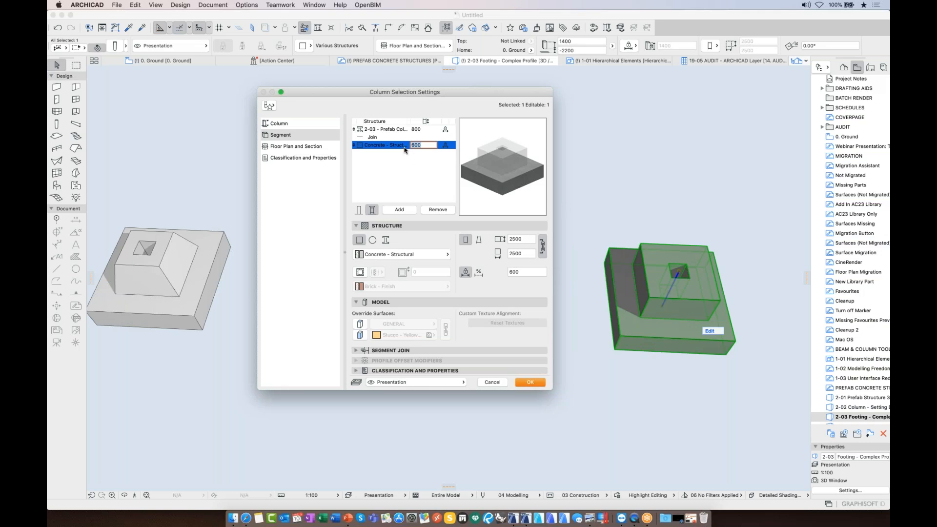
pyautogui.click(389, 130)
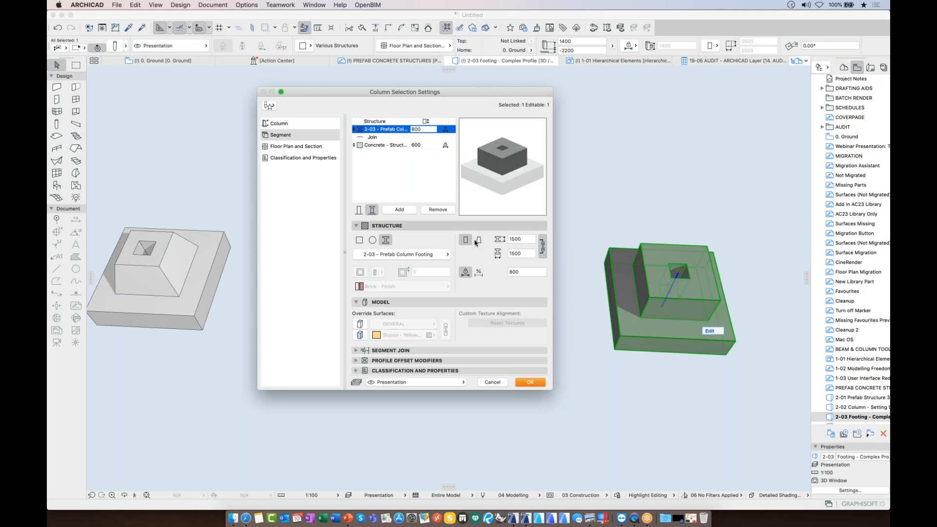
pyautogui.click(478, 242)
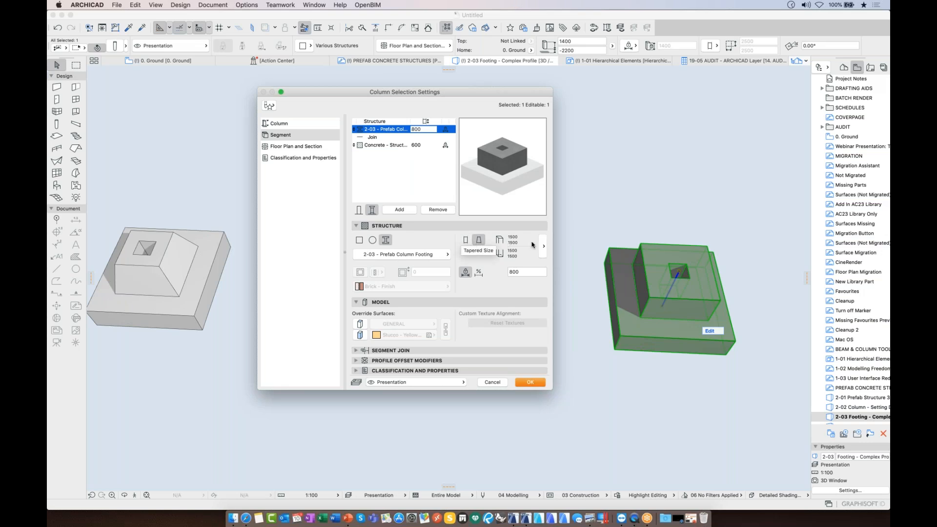
# Set the upper segment's top dimensions to 1000 by 1000 and apply the column settings
pyautogui.click(543, 245)
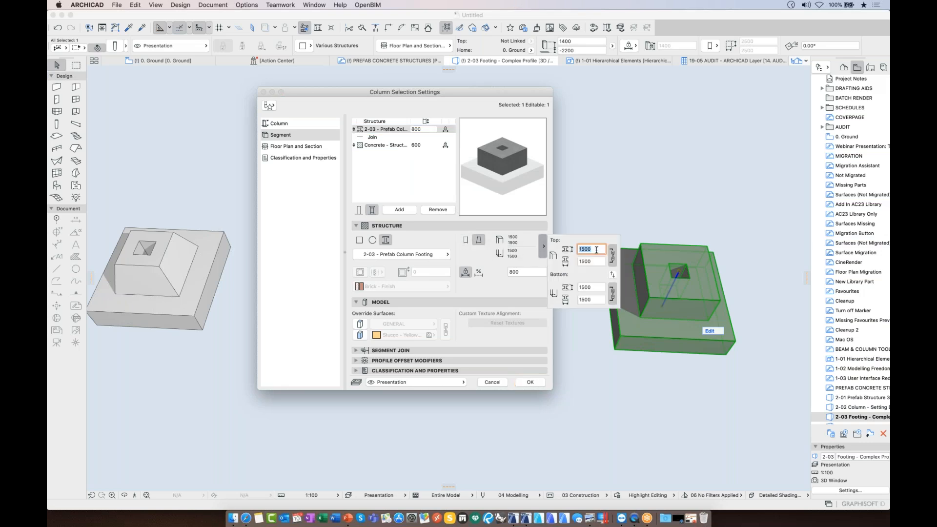
pyautogui.write('10')
pyautogui.click(596, 262)
pyautogui.click(593, 249)
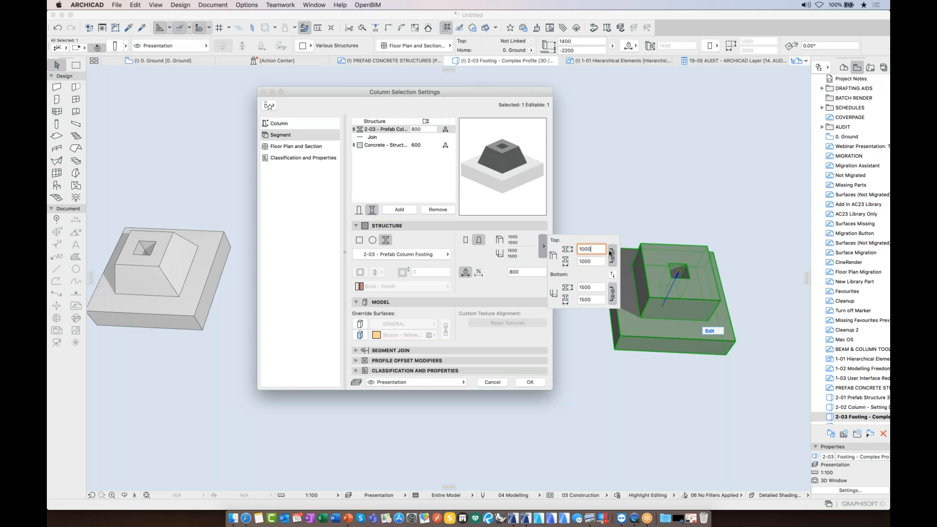
pyautogui.click(533, 386)
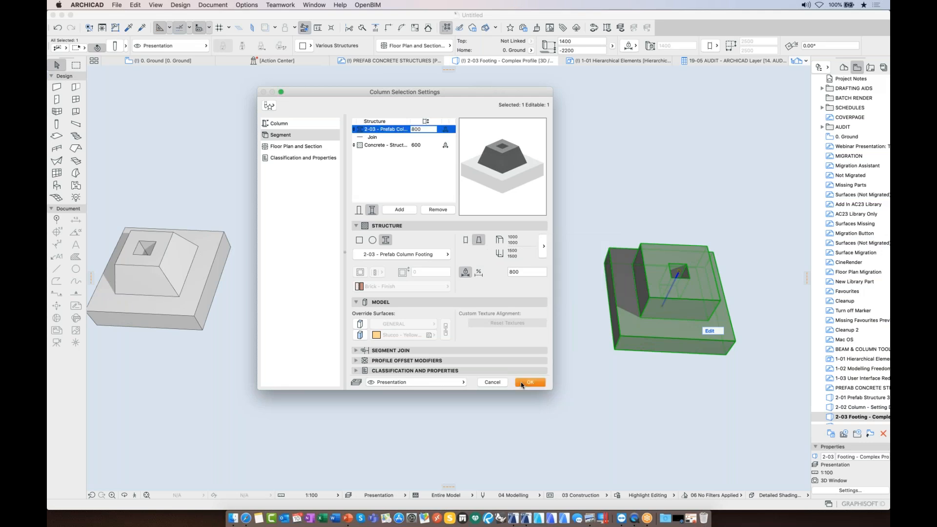
pyautogui.click(522, 383)
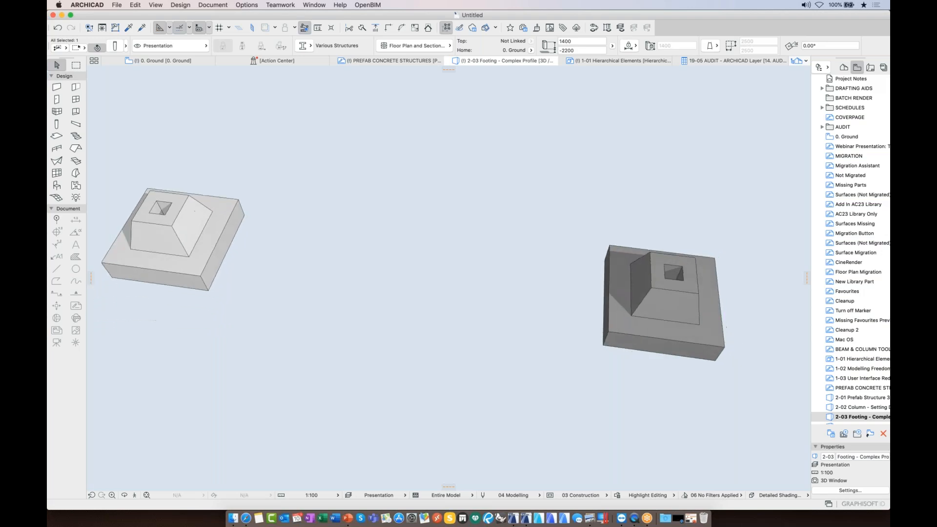
# Open the profile of the dark footing's upper segment from edit mode, examine its Column Size modifiers, and return to the 3D view
pyautogui.moveTo(668, 358); pyautogui.dragTo(675, 376, button='middle')
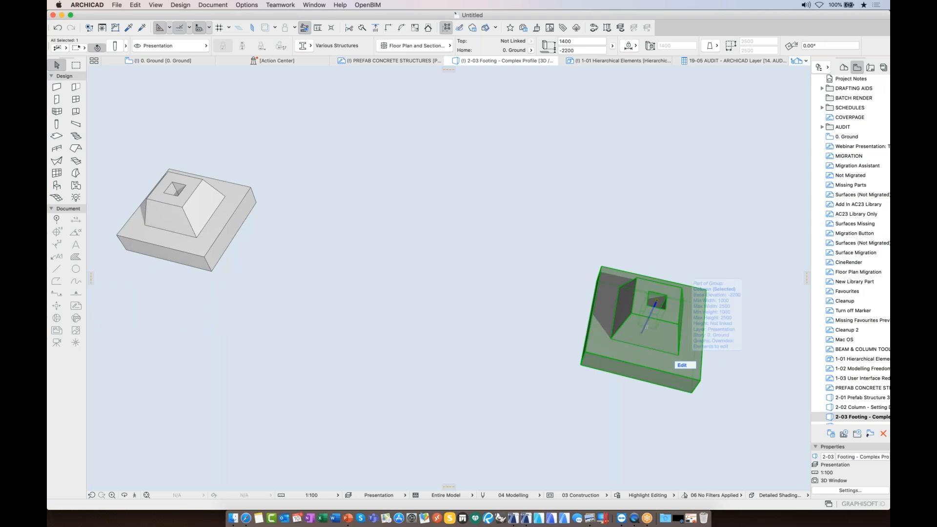
pyautogui.click(682, 365)
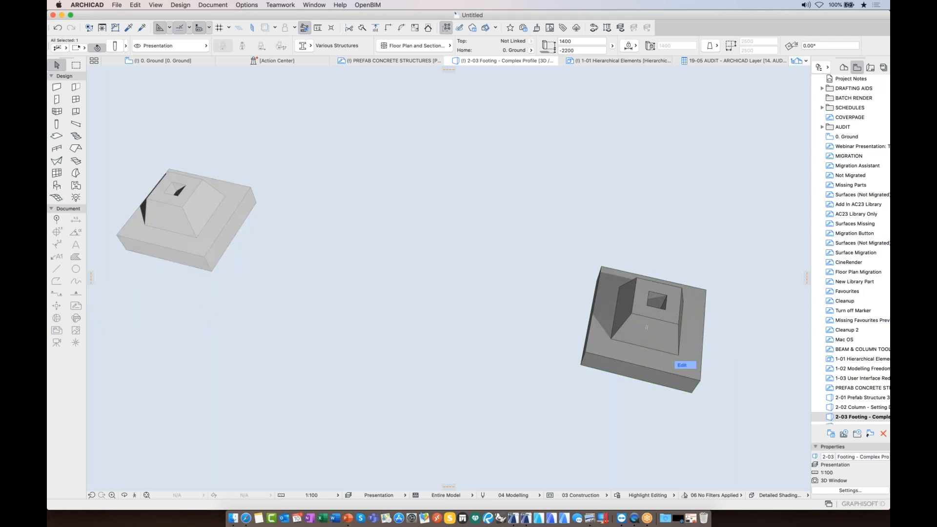
pyautogui.click(671, 319)
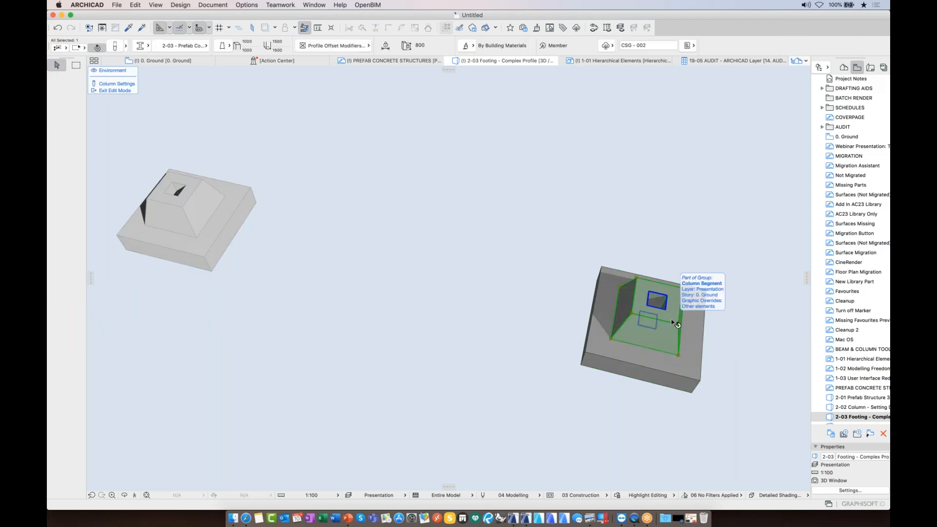
pyautogui.rightClick(672, 320)
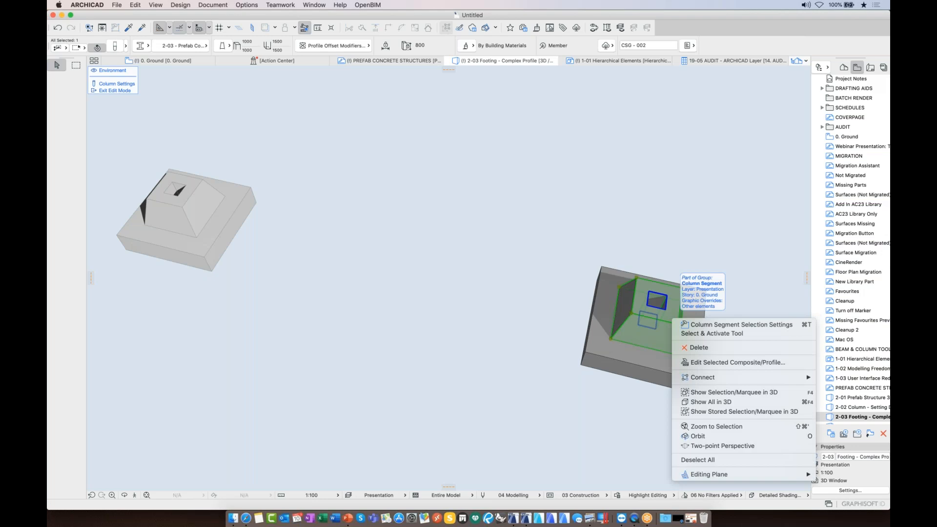
pyautogui.click(687, 362)
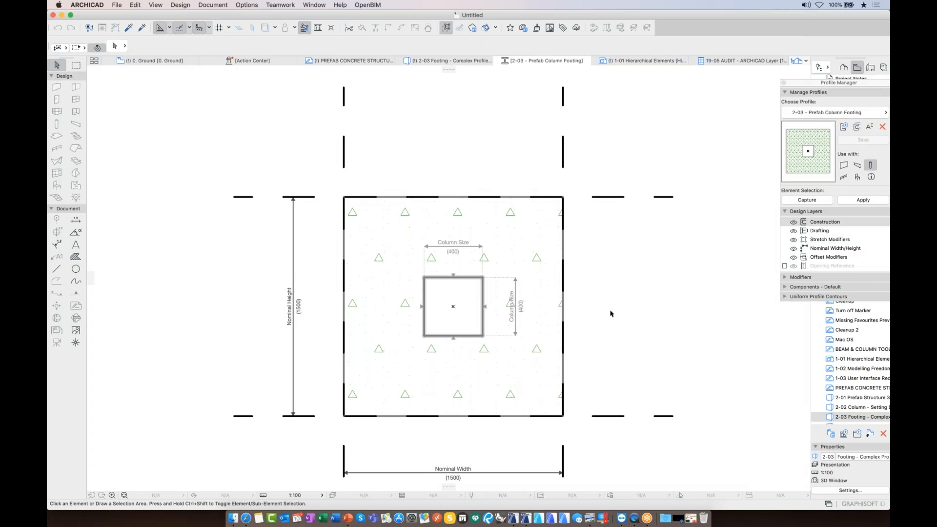
pyautogui.scroll(-1, 610, 313)
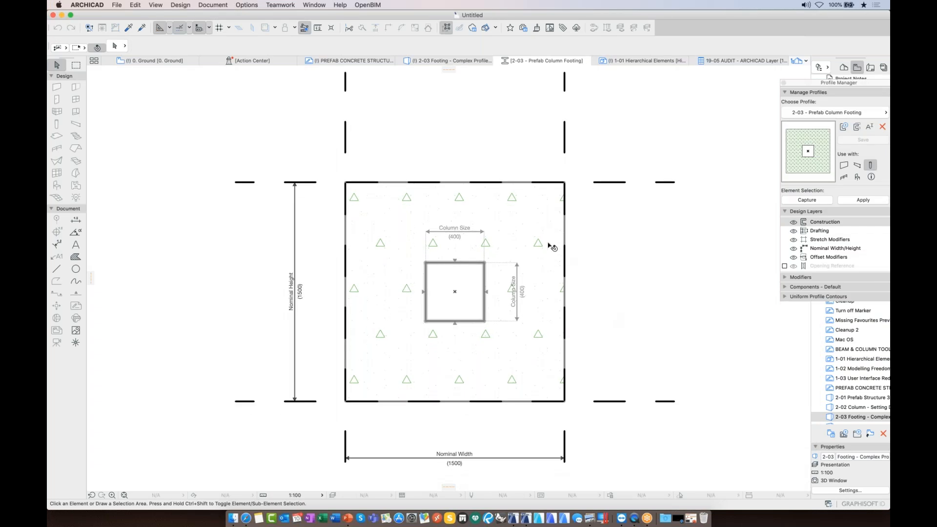
pyautogui.click(552, 246)
pyautogui.click(497, 61)
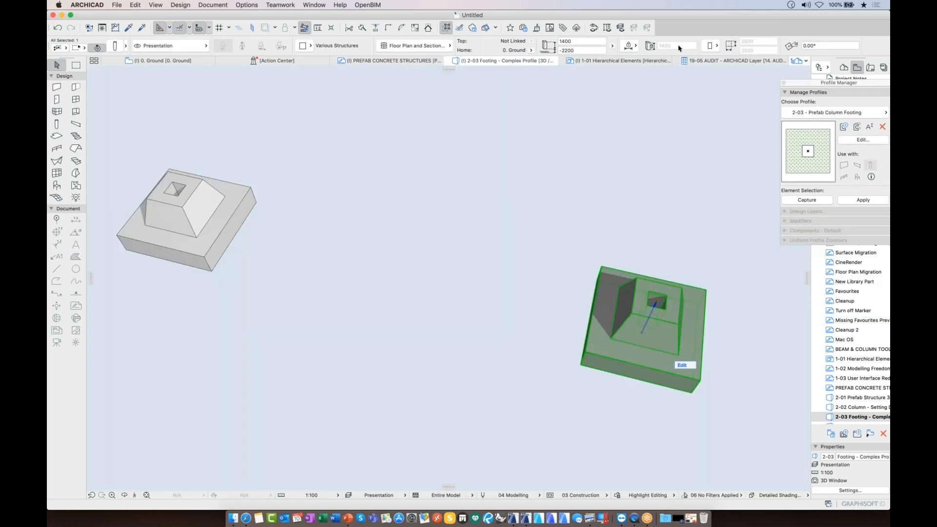
# Set the top Column Size offset modifier of the footing's 2-03 - Prefab Column Footing segment to 200
pyautogui.hscroll(8, 673, 49)
pyautogui.hscroll(6, 678, 48)
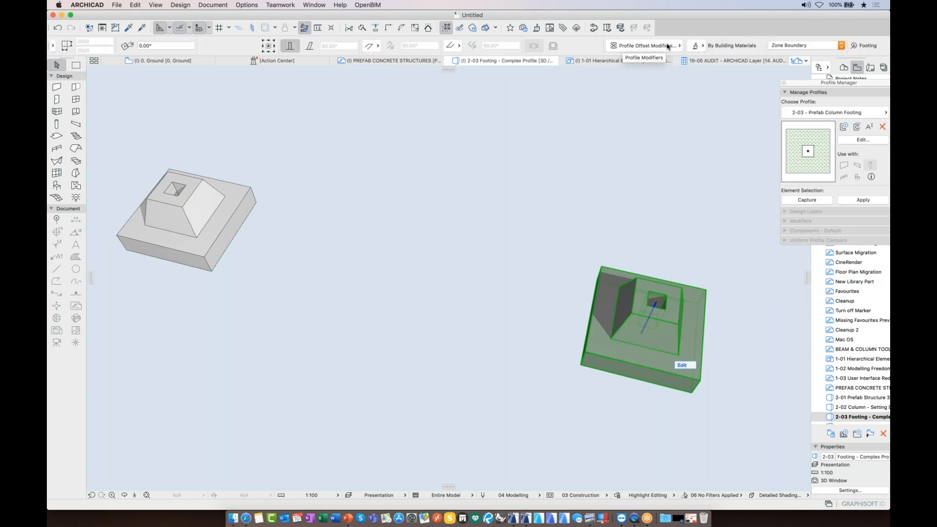
pyautogui.click(667, 46)
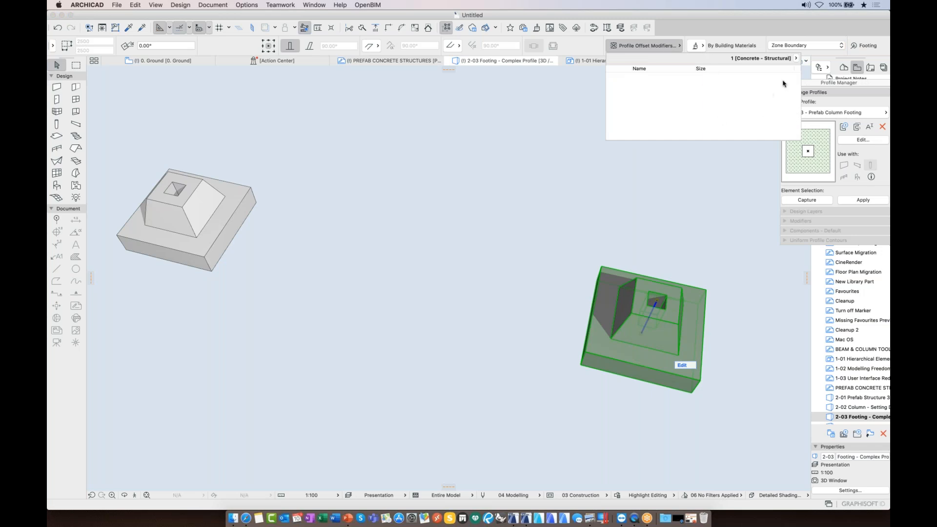
pyautogui.click(797, 59)
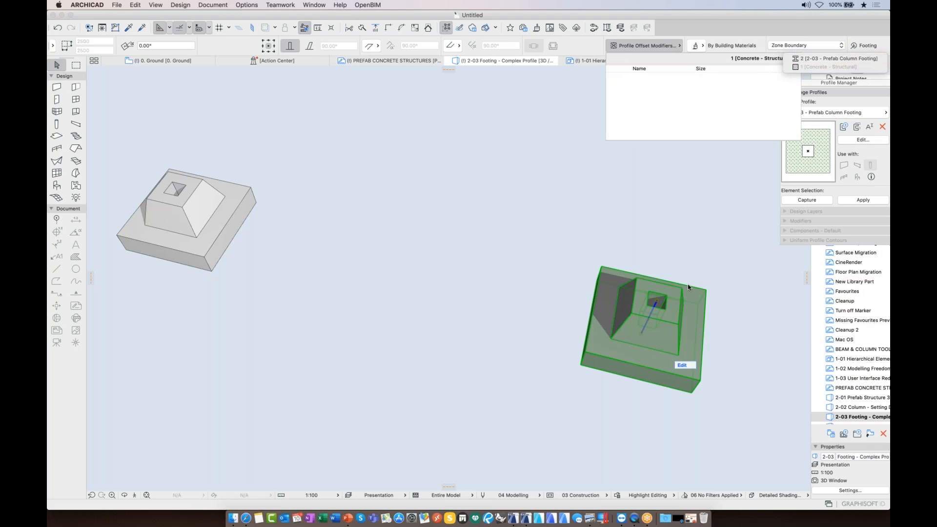
pyautogui.click(797, 59)
pyautogui.click(725, 86)
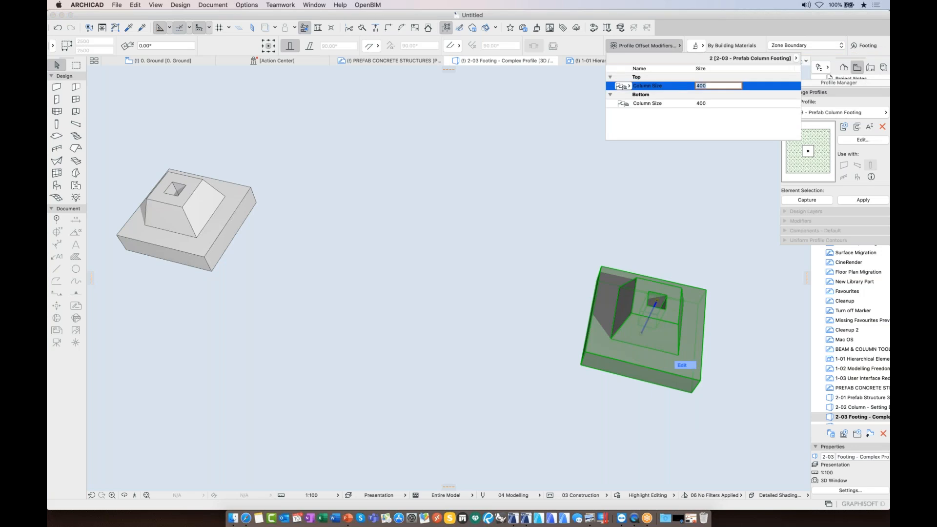
pyautogui.write('200')
pyautogui.press('Return')
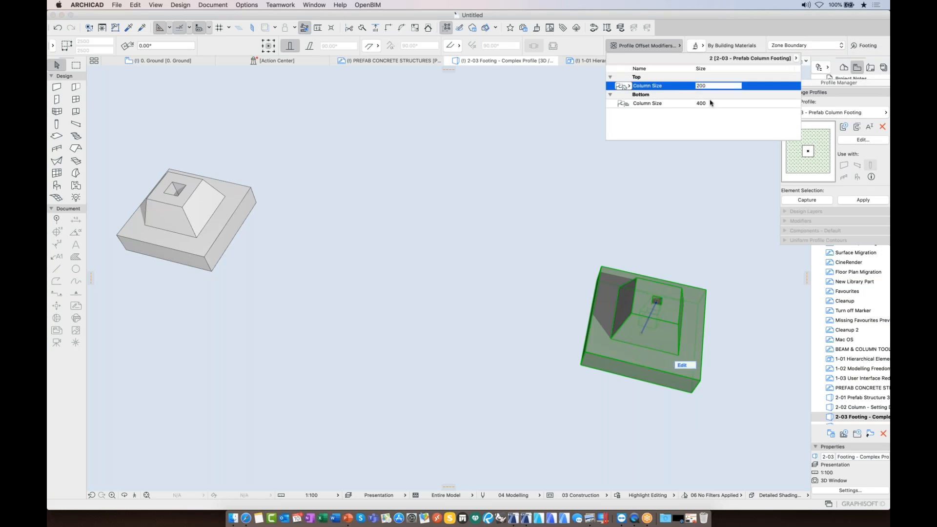
# Change the segment's top Column Size modifier to 300, close the modifiers and deselect the footing
pyautogui.click(663, 86)
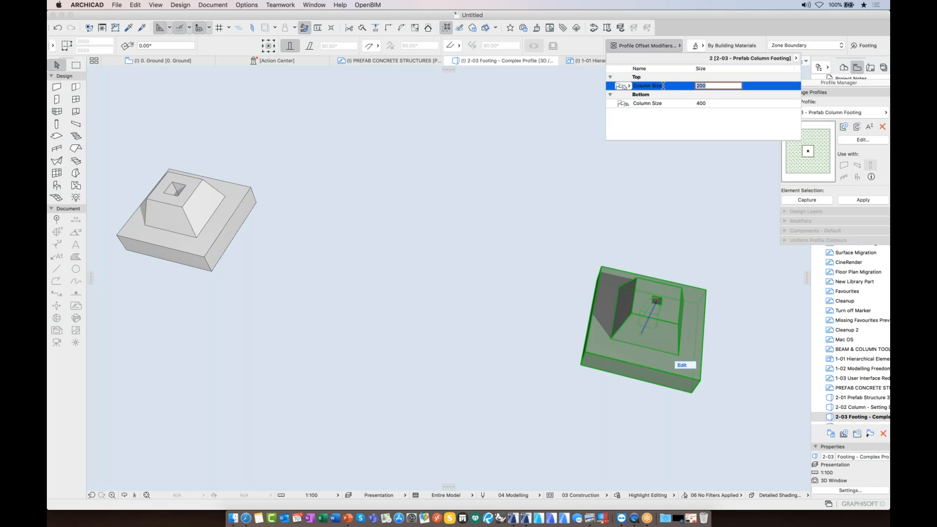
pyautogui.write('300')
pyautogui.press('Return')
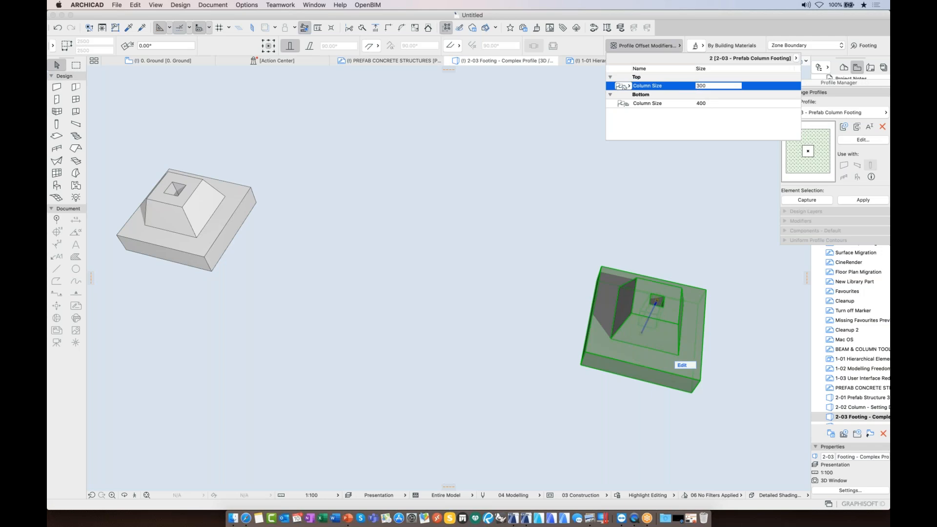
pyautogui.click(663, 86)
pyautogui.write('400')
pyautogui.press('Return')
pyautogui.press('Escape')
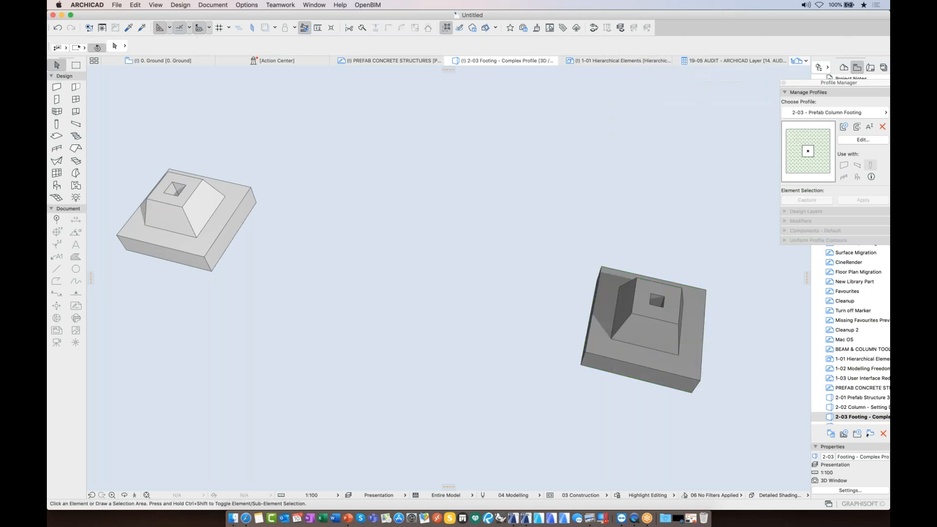
# Restore the saved 2-03 Footing - Complex Profile view and compare the footing at grid 3 with the one at grid 4
pyautogui.scroll(-3, 857, 398)
pyautogui.scroll(-1, 857, 398)
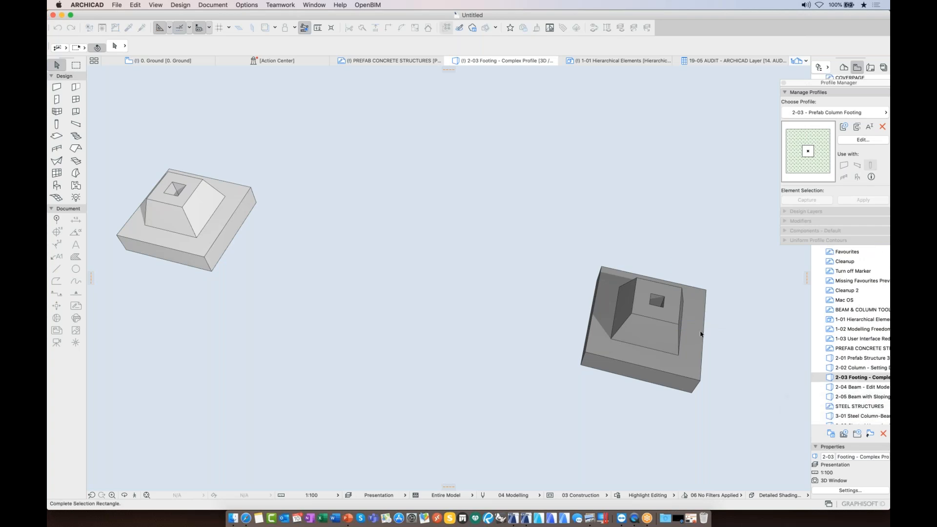
pyautogui.doubleClick(854, 379)
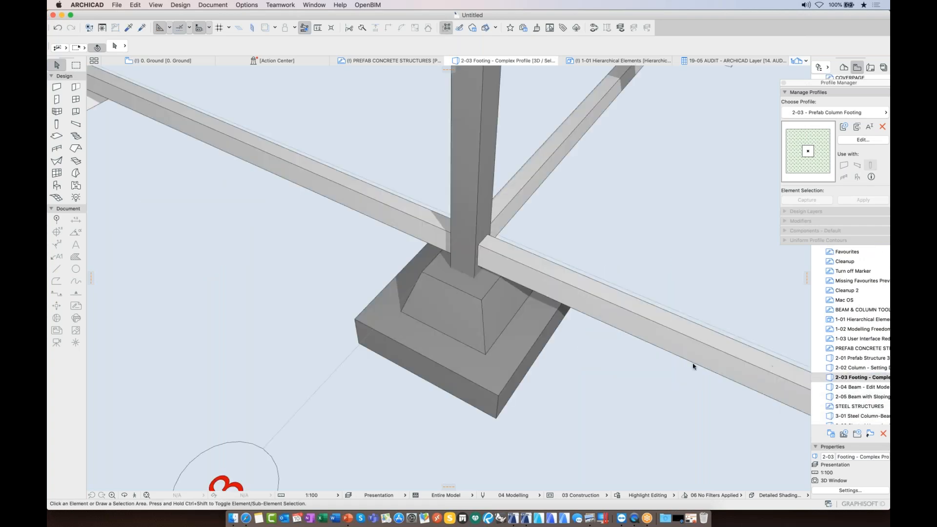
pyautogui.scroll(-4, 693, 366)
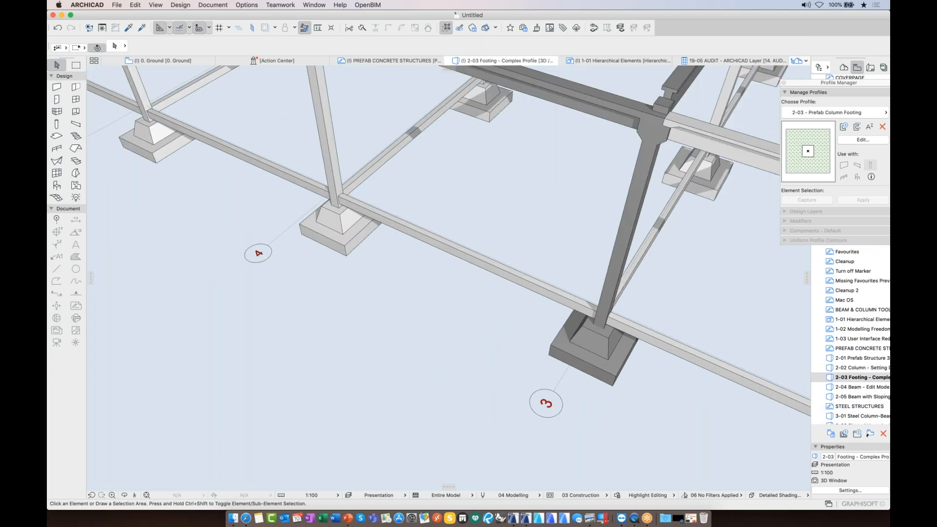
pyautogui.keyDown('shift'); pyautogui.moveTo(439, 289); pyautogui.dragTo(439, 275, button='middle'); pyautogui.keyUp('shift')
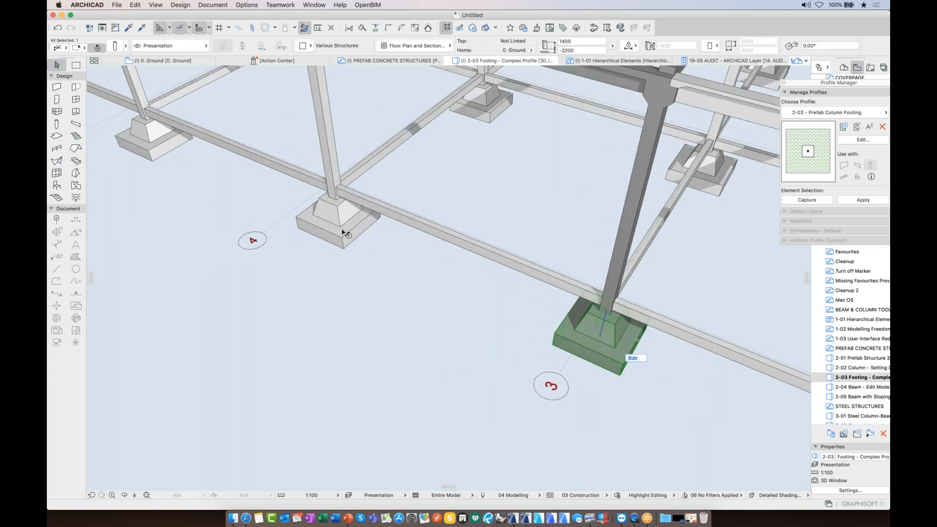
pyautogui.click(533, 348)
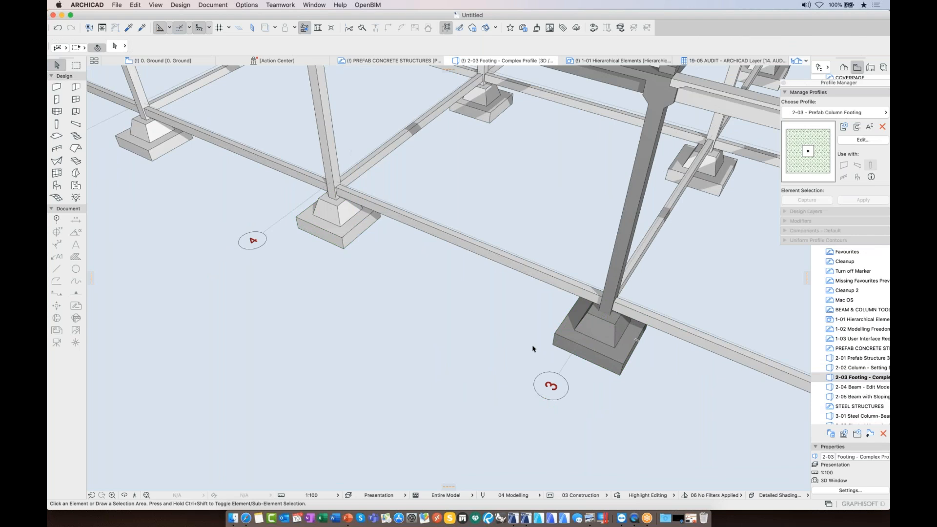
# Show the saved view 2-04 Beam - Edit Mode
pyautogui.doubleClick(867, 389)
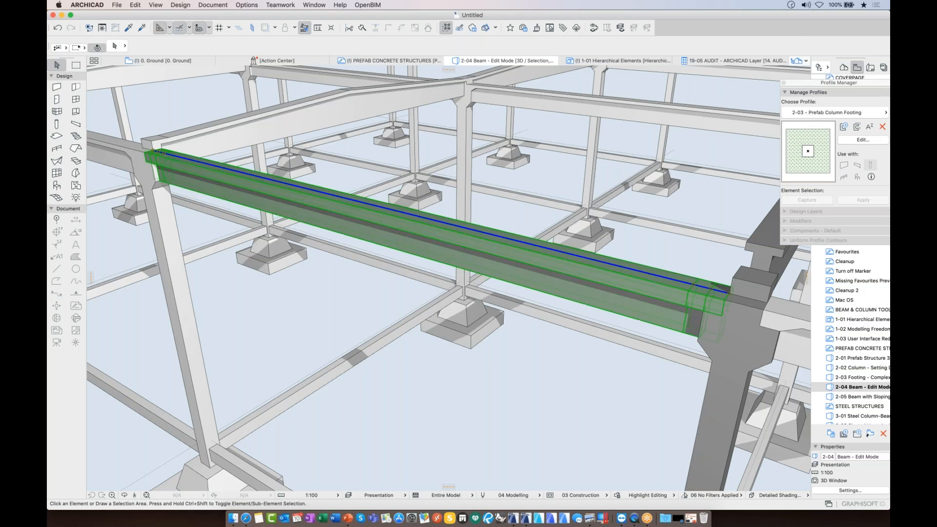
# Select the prefab beam spanning between the two columns and enter its Edit Mode
pyautogui.click(598, 291)
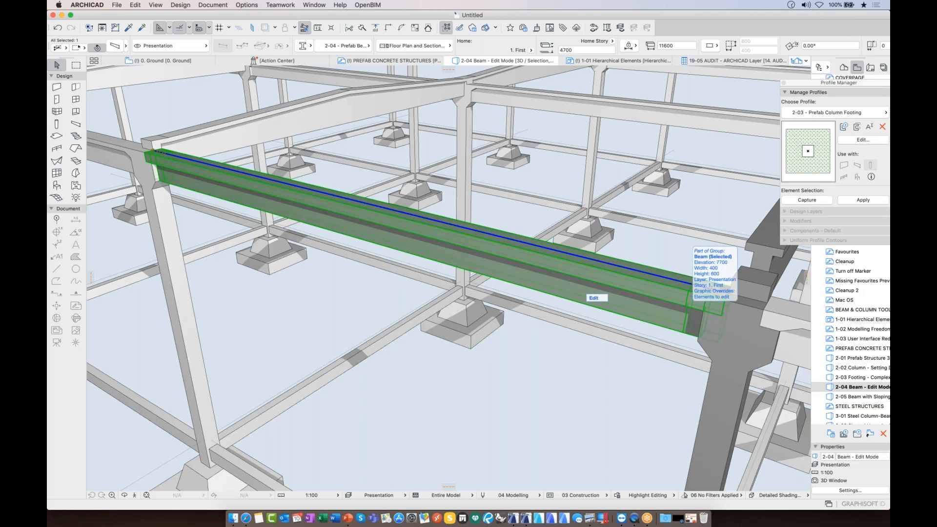
pyautogui.moveTo(691, 309); pyautogui.dragTo(678, 308, button='middle')
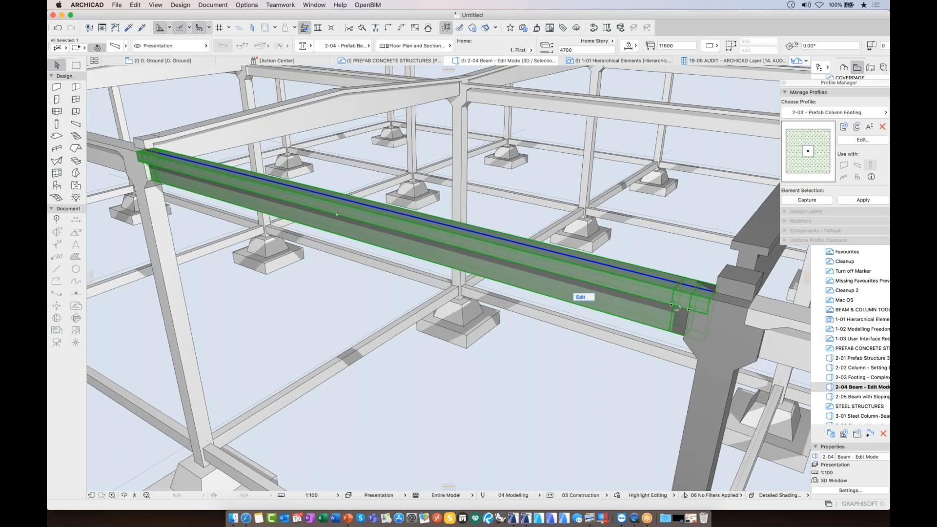
pyautogui.keyDown('shift'); pyautogui.moveTo(526, 293); pyautogui.dragTo(390, 249, button='middle'); pyautogui.keyUp('shift')
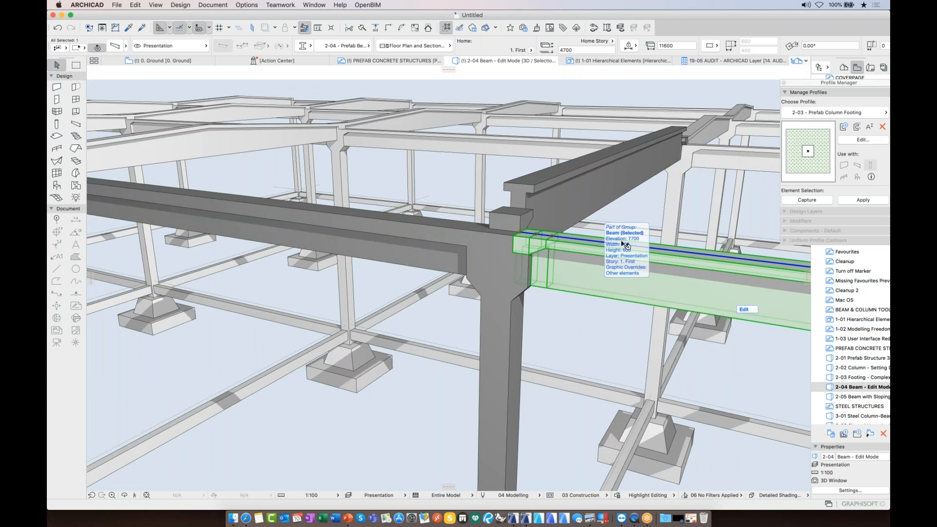
pyautogui.keyDown('shift'); pyautogui.moveTo(536, 234); pyautogui.dragTo(623, 253, button='middle'); pyautogui.keyUp('shift')
pyautogui.moveTo(507, 253); pyautogui.dragTo(512, 262, button='middle')
pyautogui.press('Escape')
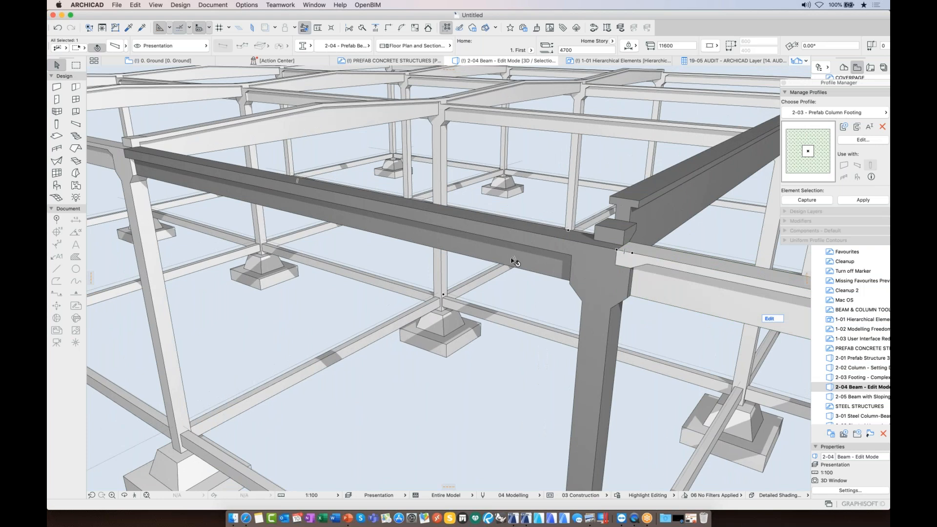
pyautogui.click(485, 230)
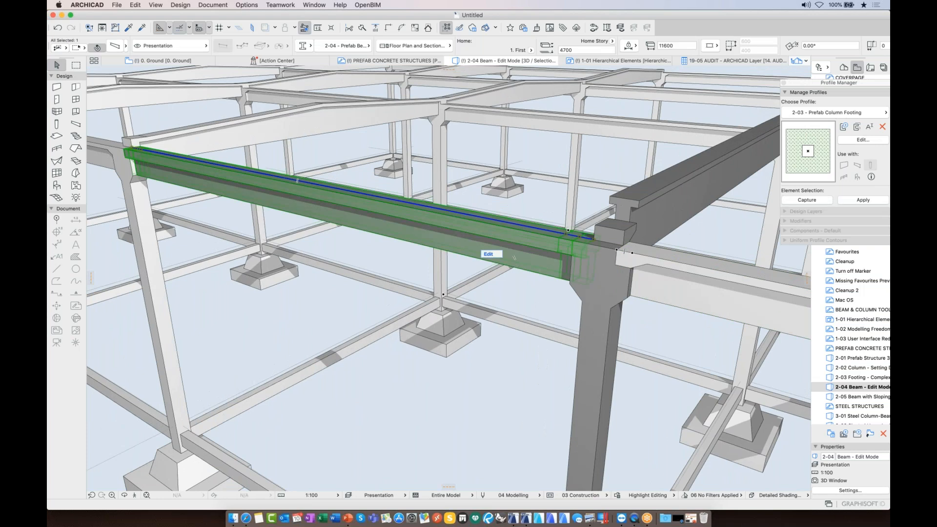
pyautogui.moveTo(492, 255); pyautogui.dragTo(508, 262, button='middle')
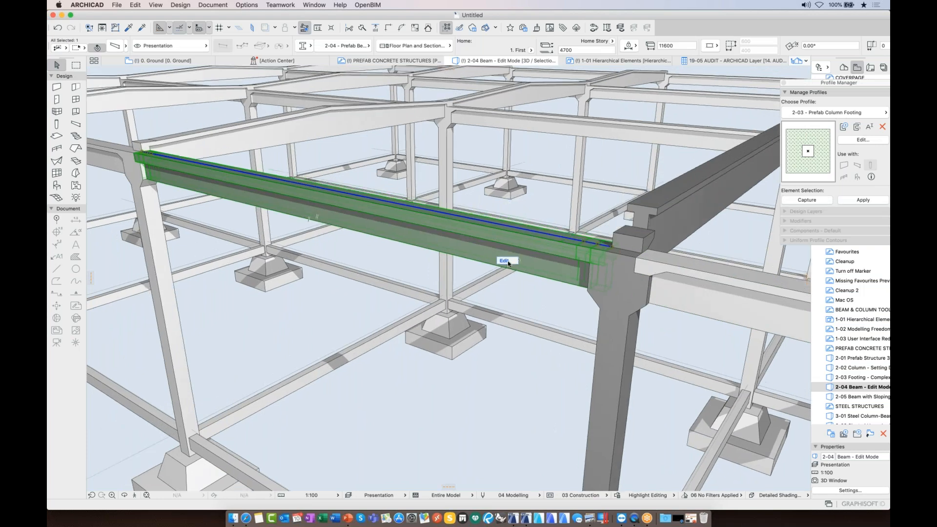
pyautogui.click(506, 262)
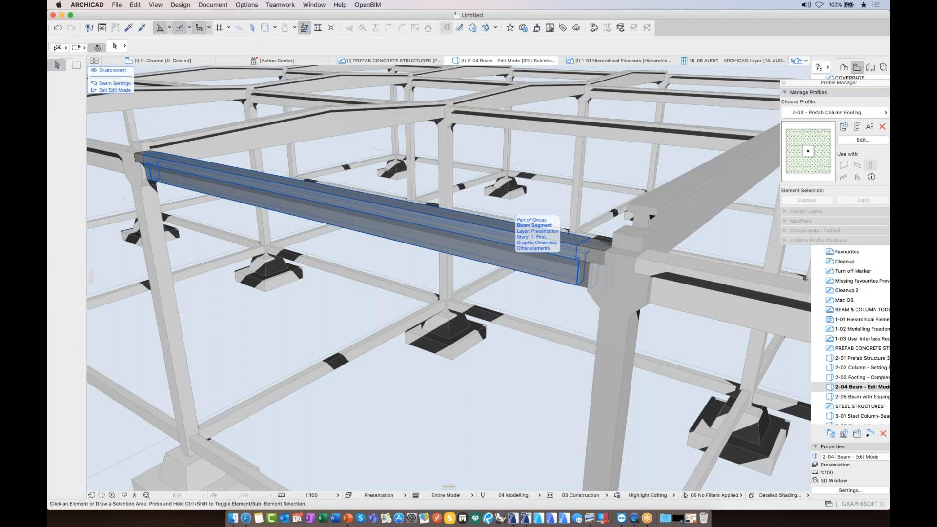
# Reduce the height of the beam's end segment at the column, raising its underside to the bottom of the flange
pyautogui.click(578, 269)
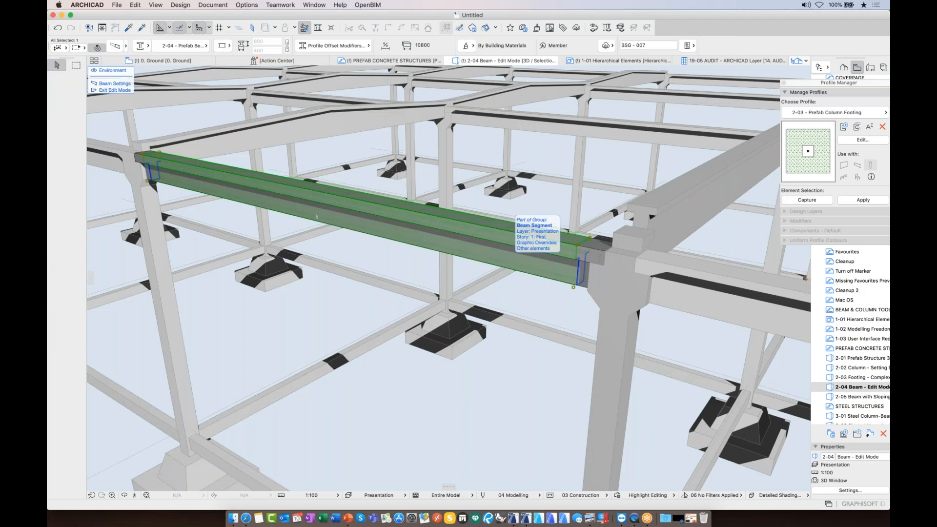
pyautogui.click(600, 259)
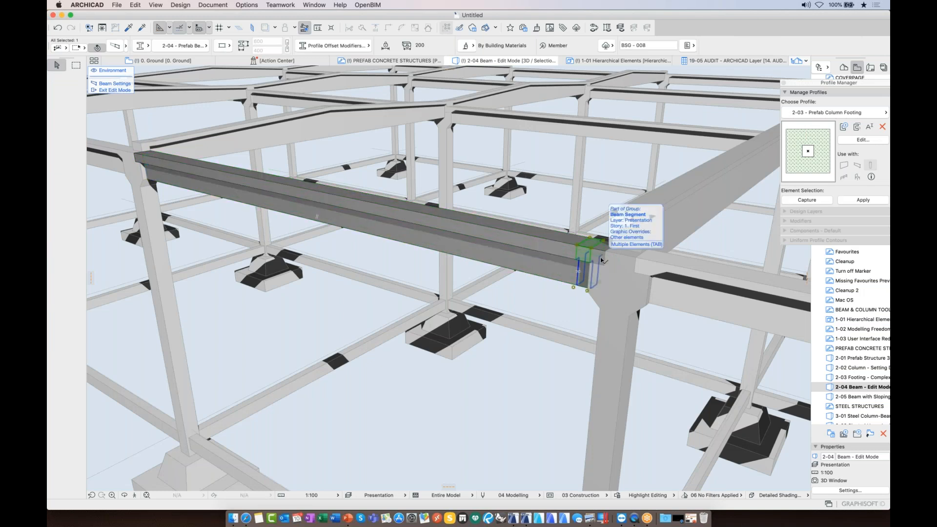
pyautogui.click(603, 265)
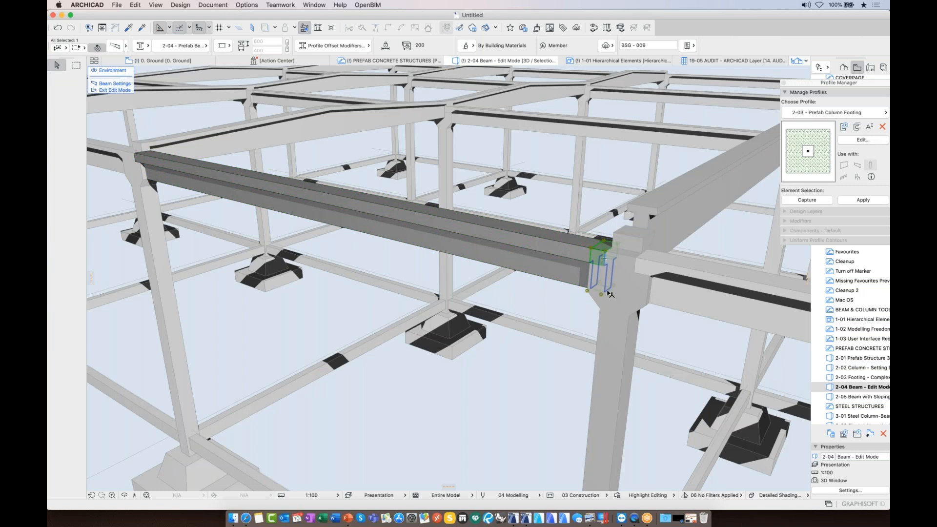
pyautogui.scroll(8, 635, 279)
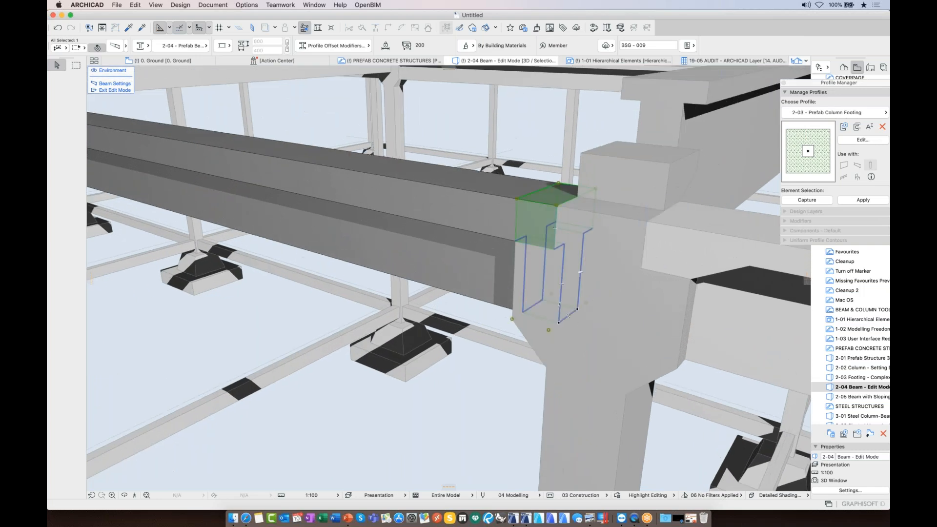
pyautogui.click(567, 315)
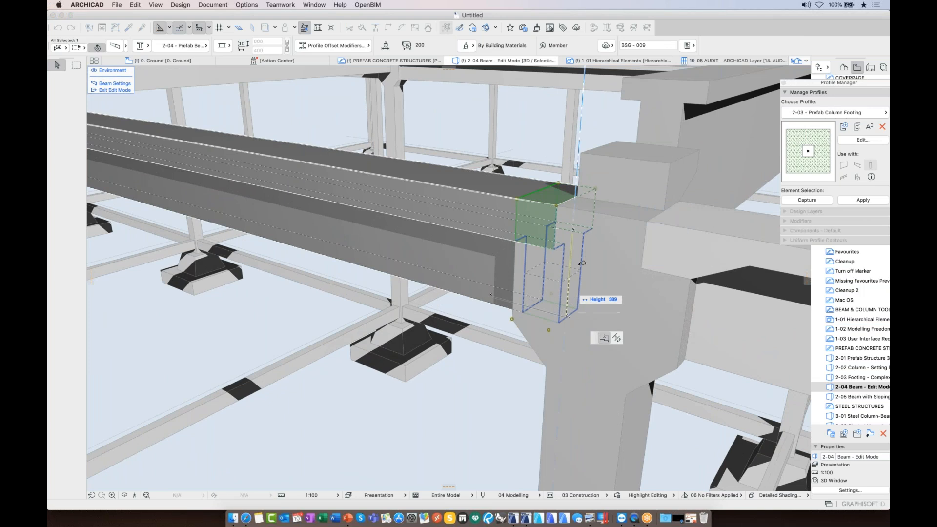
pyautogui.click(566, 241)
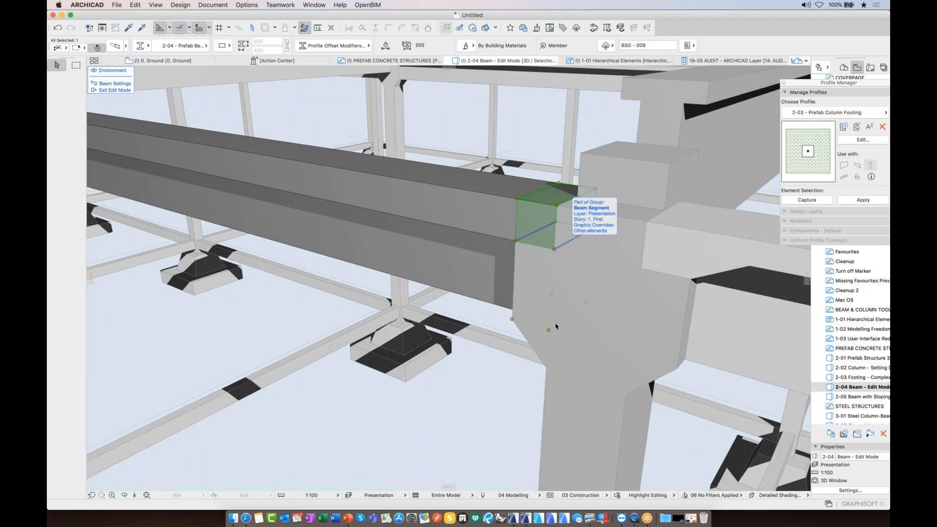
# Reduce the flange thickness of the beam's long main segment to 100
pyautogui.moveTo(574, 238)
pyautogui.keyDown('shift'); pyautogui.mouseDown(button='middle')
pyautogui.moveTo(663, 220)
pyautogui.moveTo(576, 219)
pyautogui.mouseUp(button='middle'); pyautogui.keyUp('shift')
pyautogui.keyDown('shift'); pyautogui.moveTo(436, 264); pyautogui.dragTo(439, 268, button='middle'); pyautogui.keyUp('shift')
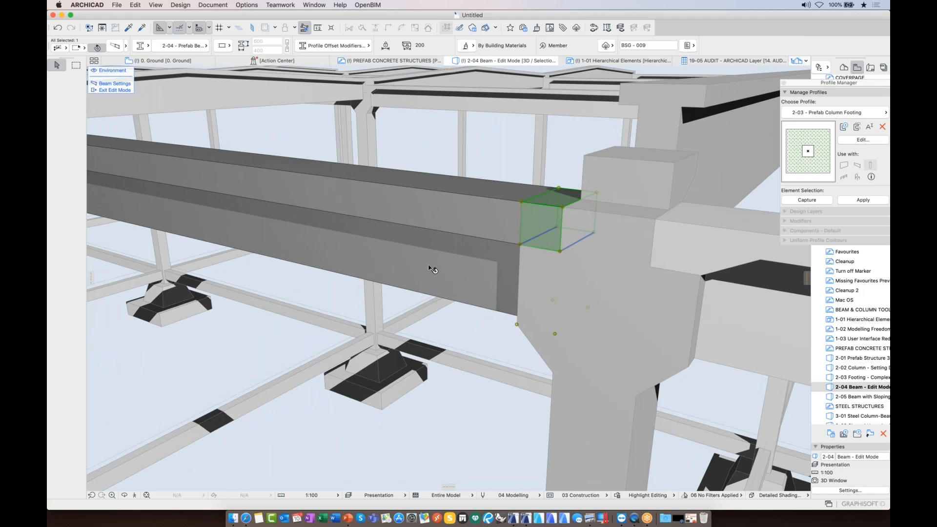
pyautogui.click(429, 267)
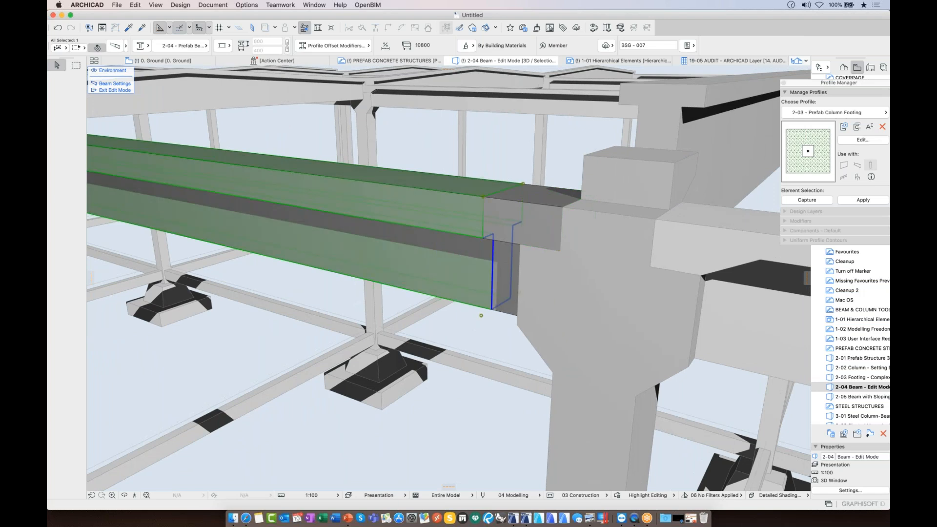
pyautogui.click(489, 236)
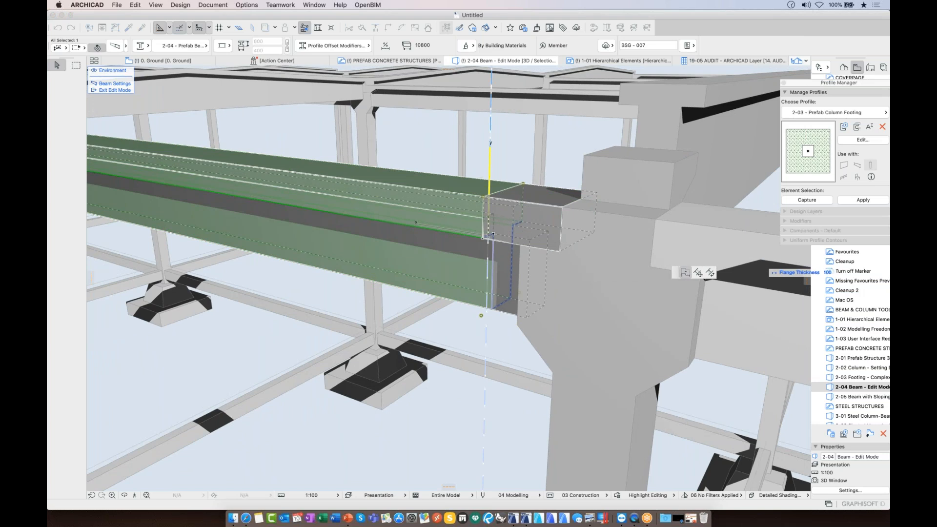
pyautogui.click(577, 274)
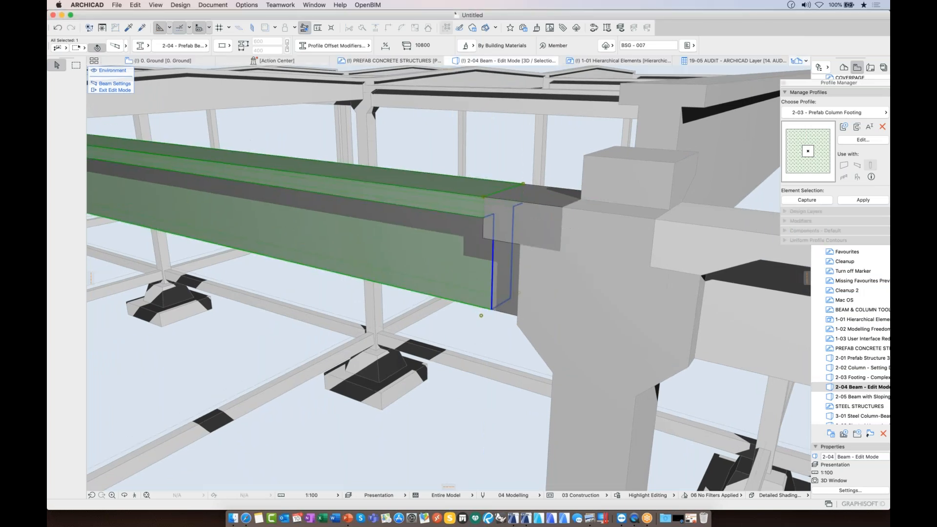
# Switch the short 200 mm segment between the main segment and the end segment from uniform to tapered
pyautogui.click(537, 363)
pyautogui.keyDown('shift'); pyautogui.moveTo(537, 363); pyautogui.dragTo(547, 404, button='middle'); pyautogui.keyUp('shift')
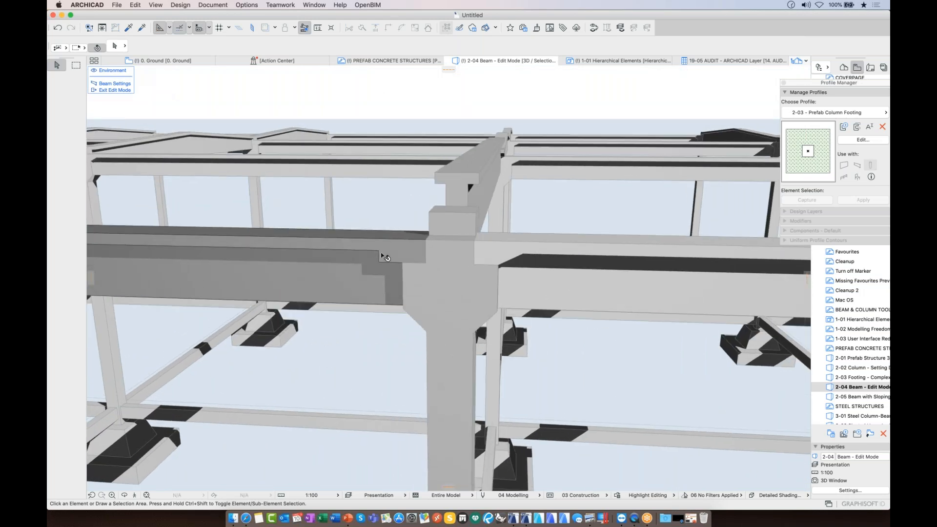
pyautogui.click(382, 277)
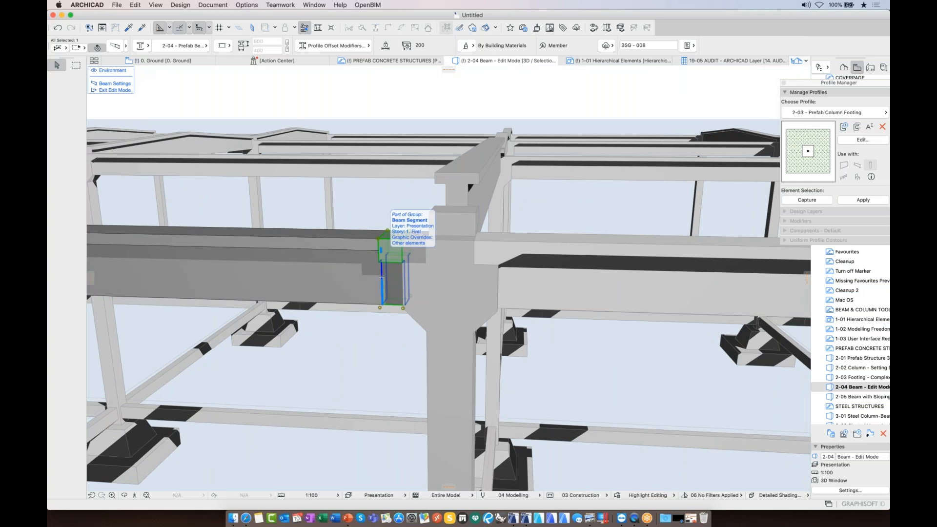
pyautogui.keyDown('shift'); pyautogui.moveTo(382, 277); pyautogui.dragTo(498, 175, button='middle'); pyautogui.keyUp('shift')
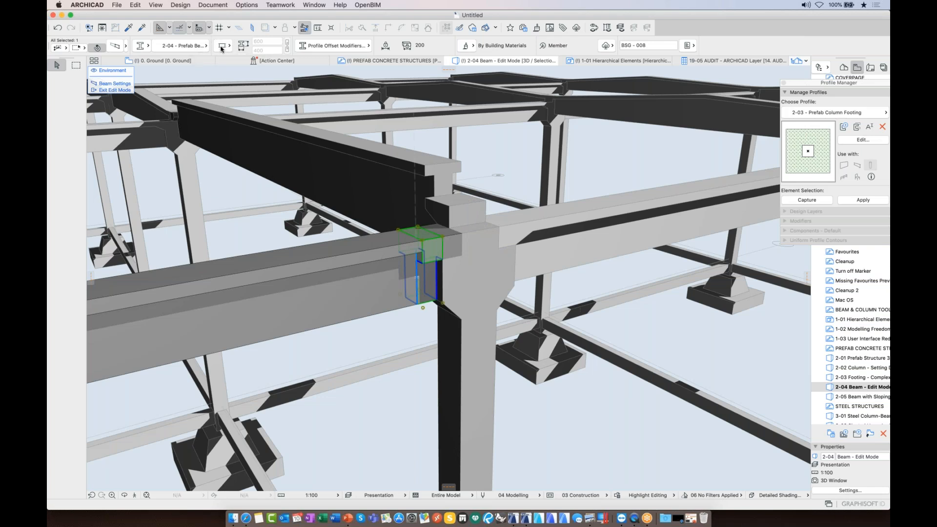
pyautogui.click(222, 46)
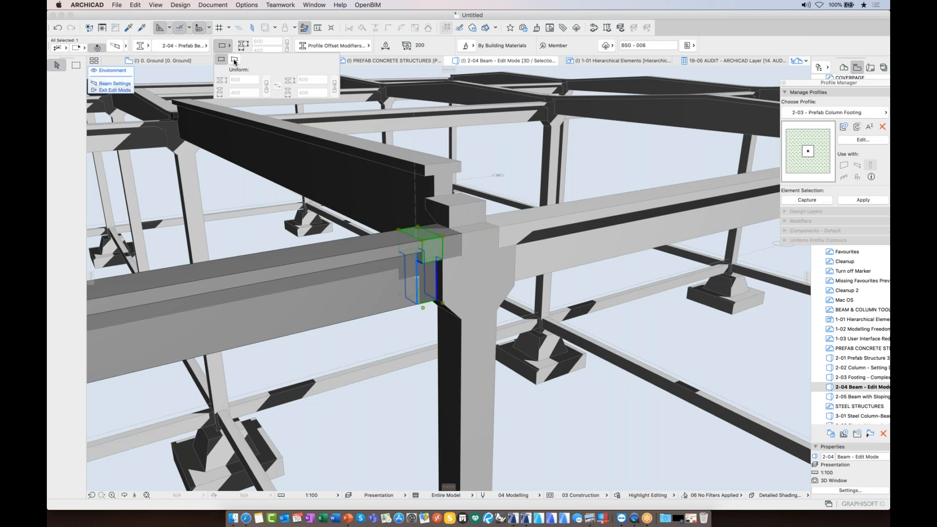
pyautogui.click(235, 59)
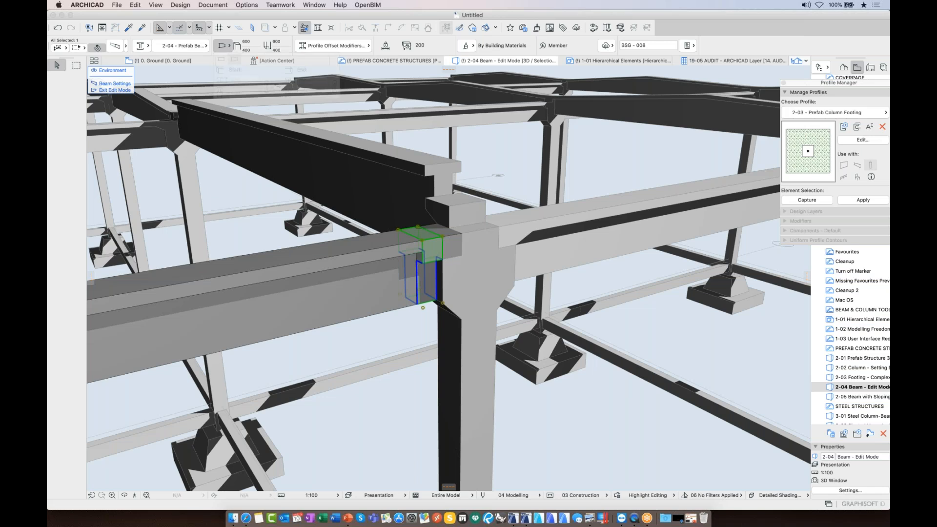
# Thin the flange at the start of the tapered segment to match the adjoining main segment's flange, and deselect the segment
pyautogui.scroll(3, 417, 262)
pyautogui.scroll(3, 438, 269)
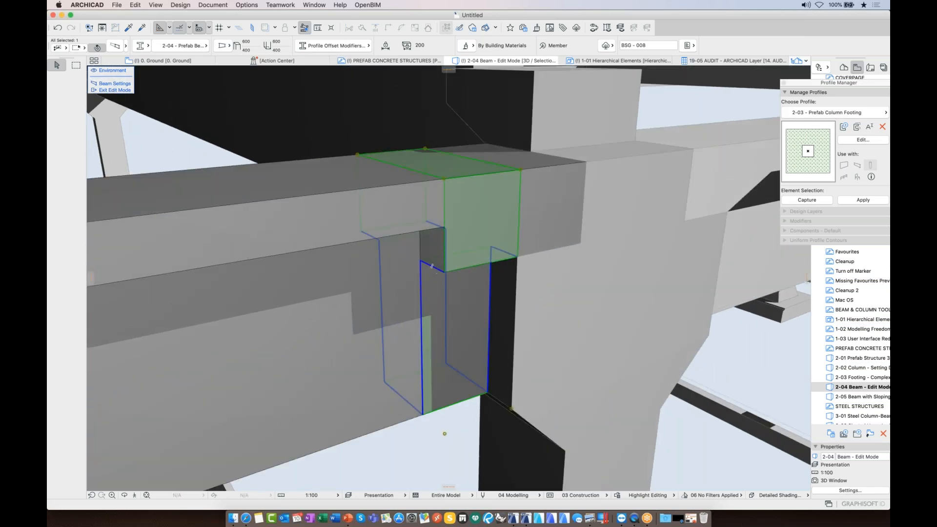
pyautogui.click(432, 266)
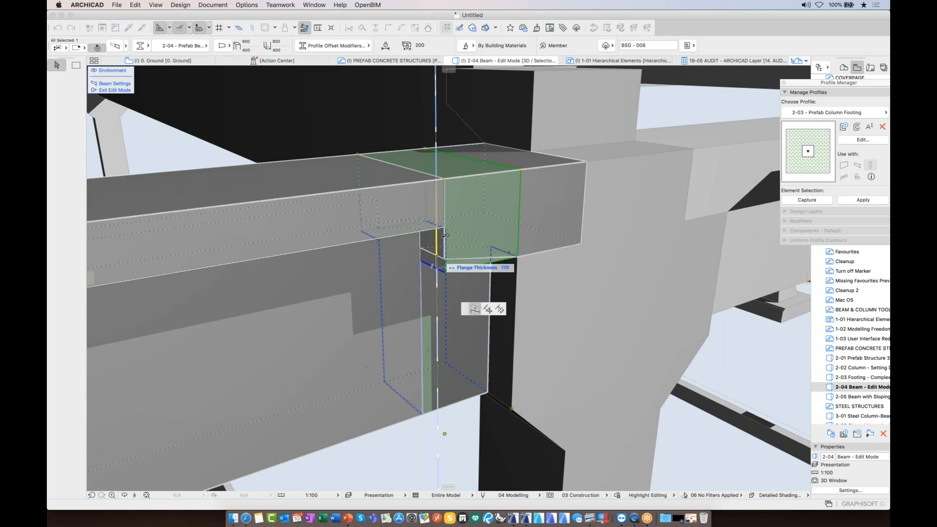
pyautogui.press('Escape')
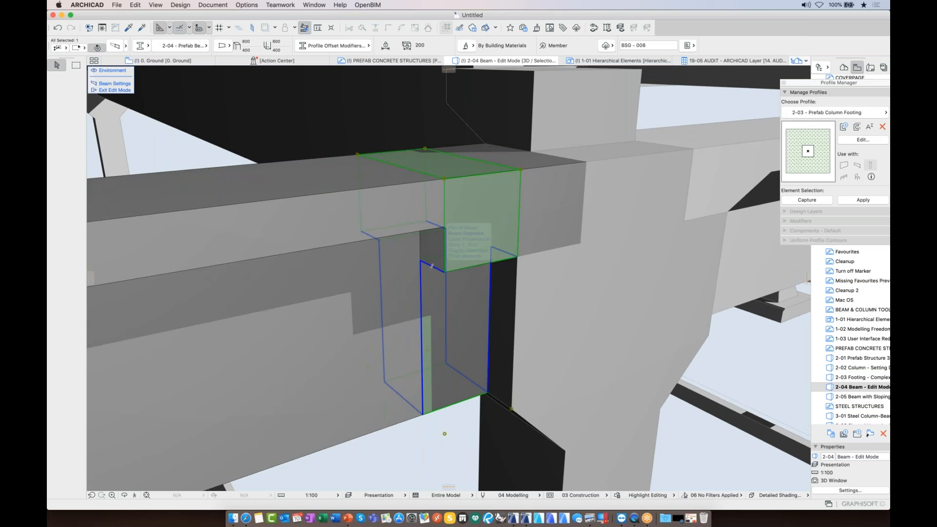
pyautogui.click(440, 272)
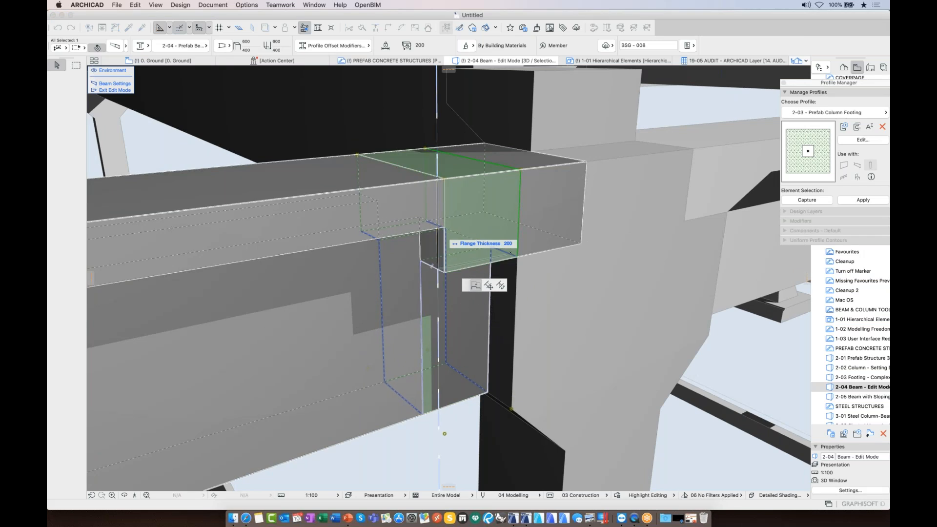
pyautogui.click(444, 227)
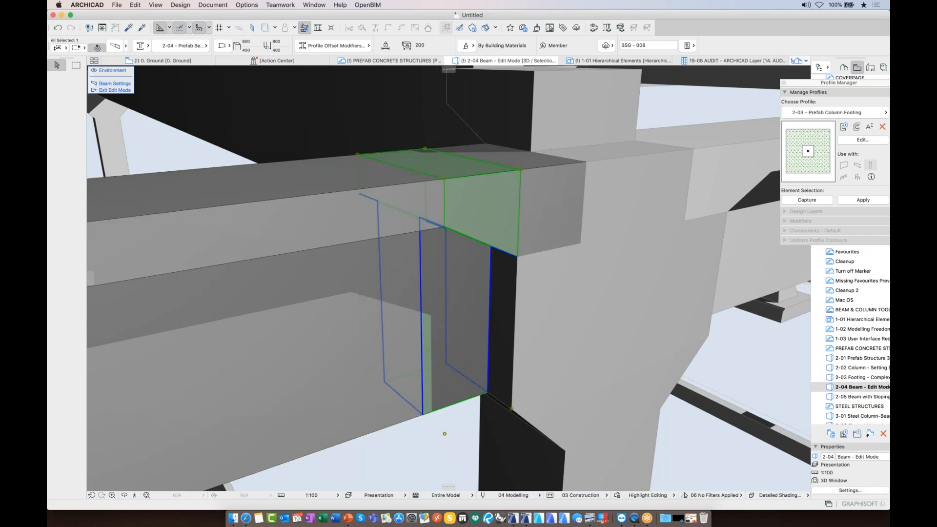
pyautogui.press('Escape')
pyautogui.click(478, 316)
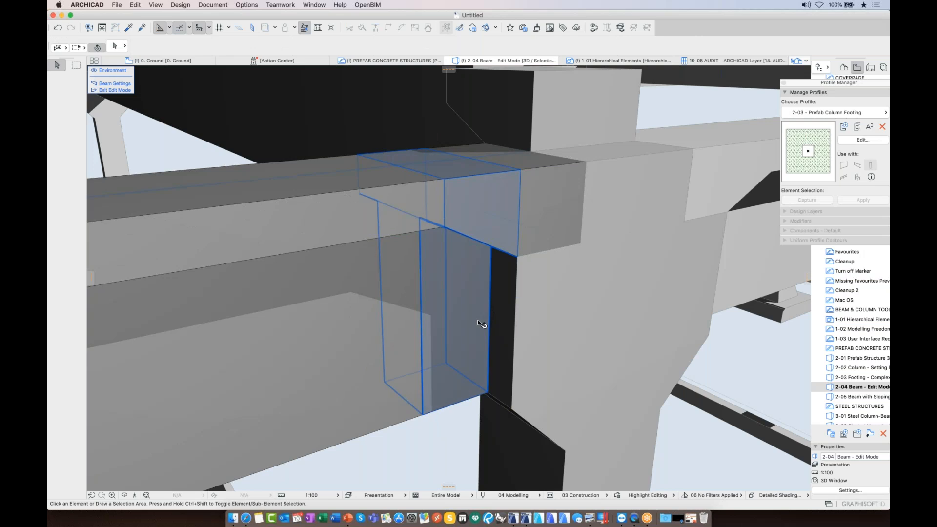
# Leave the beam's Edit Mode and try to move the whole beam from its opposite end
pyautogui.scroll(-5, 478, 320)
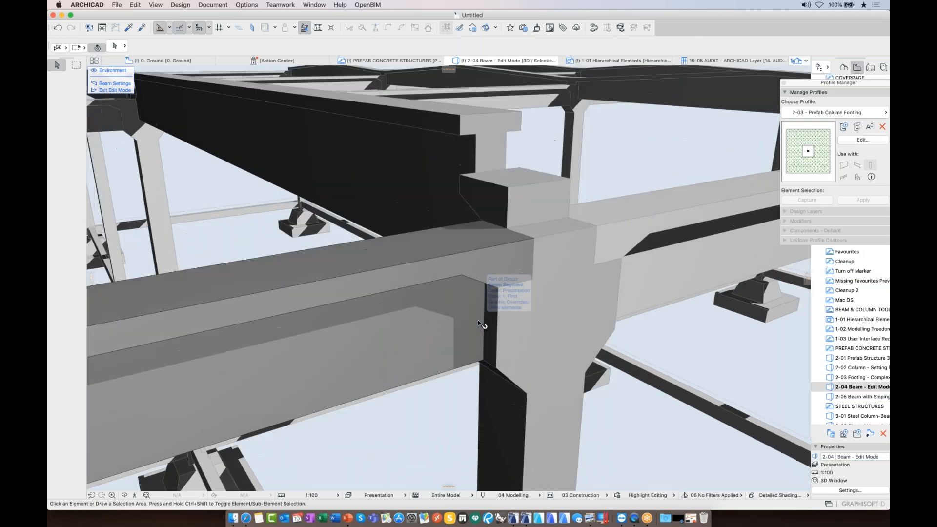
pyautogui.scroll(-5, 478, 320)
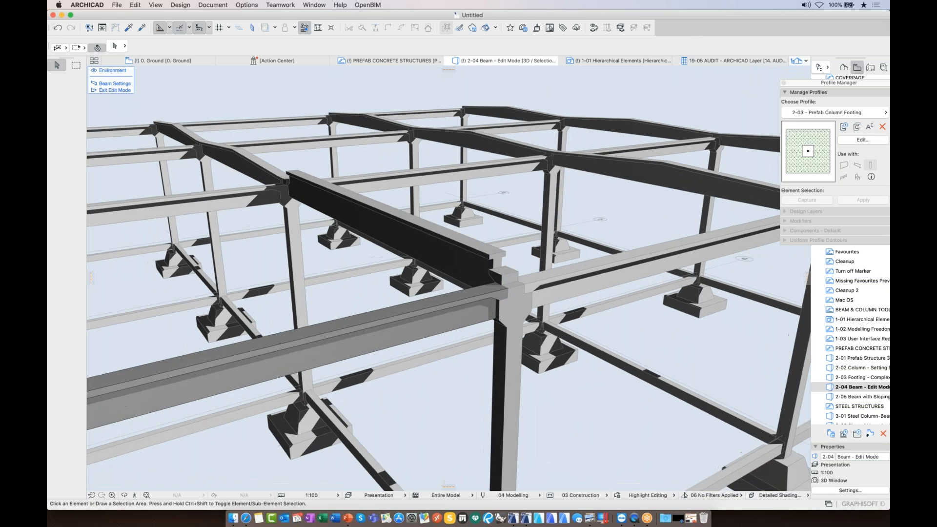
pyautogui.keyDown('shift'); pyautogui.moveTo(478, 320); pyautogui.dragTo(676, 270, button='middle'); pyautogui.keyUp('shift')
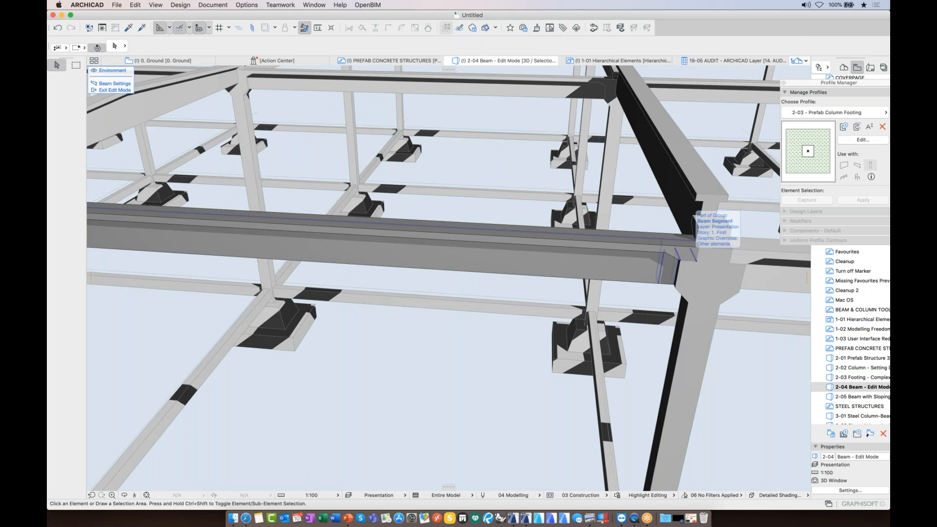
pyautogui.moveTo(689, 254); pyautogui.dragTo(868, 234, button='middle')
pyautogui.moveTo(507, 210); pyautogui.dragTo(541, 209, button='middle')
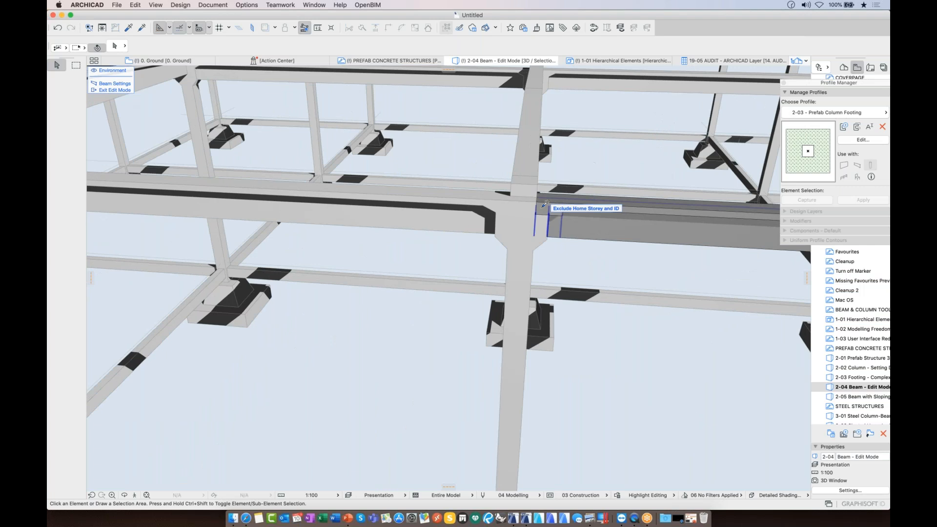
pyautogui.click(542, 213)
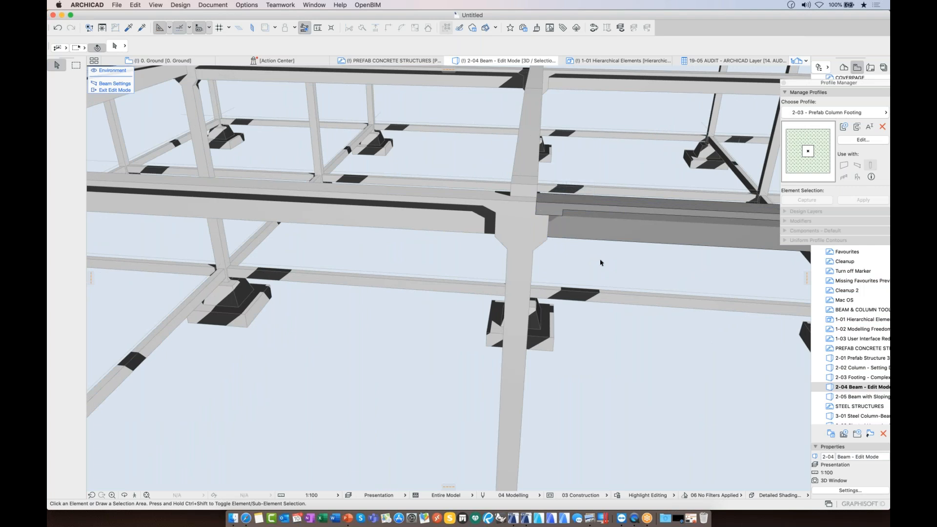
pyautogui.press('Escape')
pyautogui.press('super+d')
pyautogui.click(540, 207)
pyautogui.hscroll(3, 579, 248)
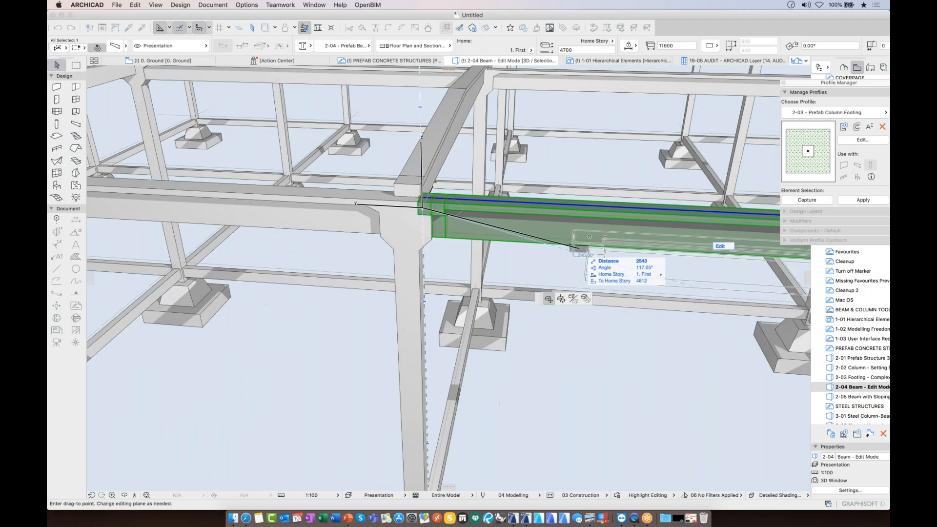
pyautogui.press('Escape')
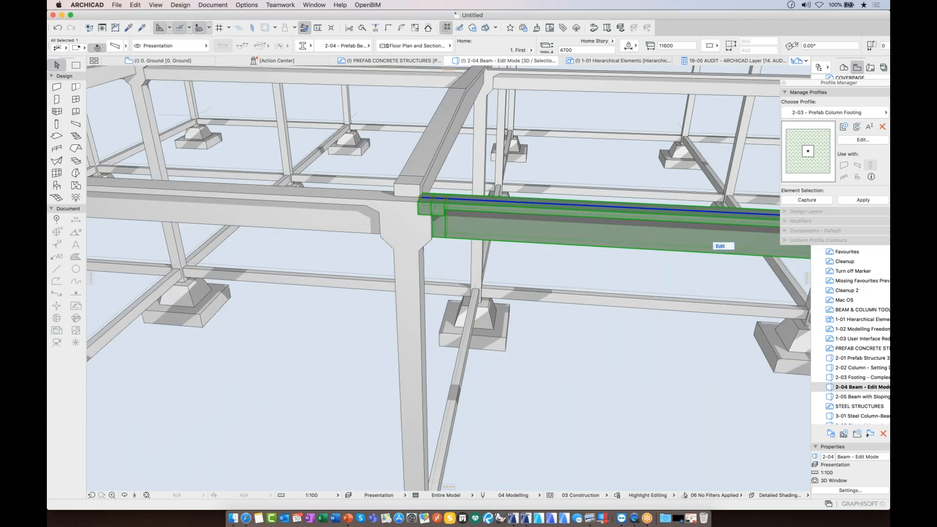
# In the beam's Edit Mode, transfer the settings of the tapered short segment at one end to the matching short segment at the opposite end
pyautogui.click(719, 246)
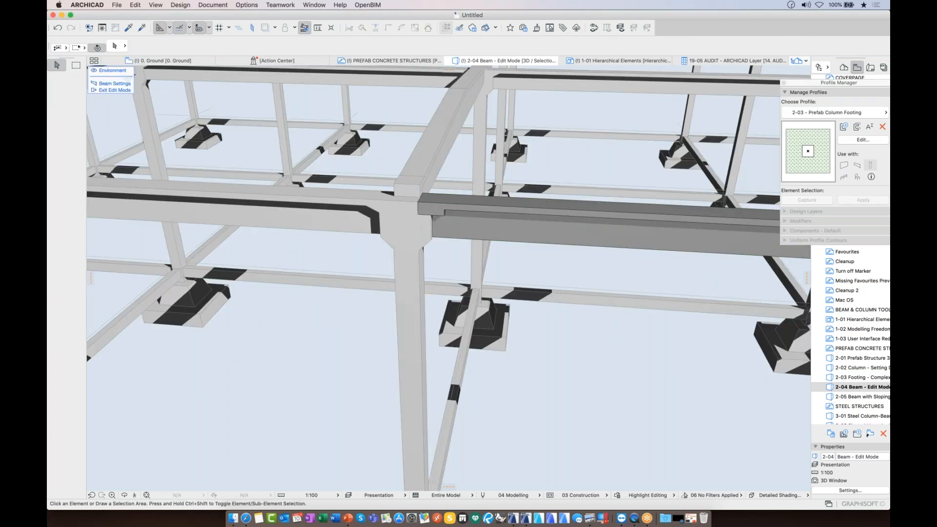
pyautogui.hscroll(5, 700, 293)
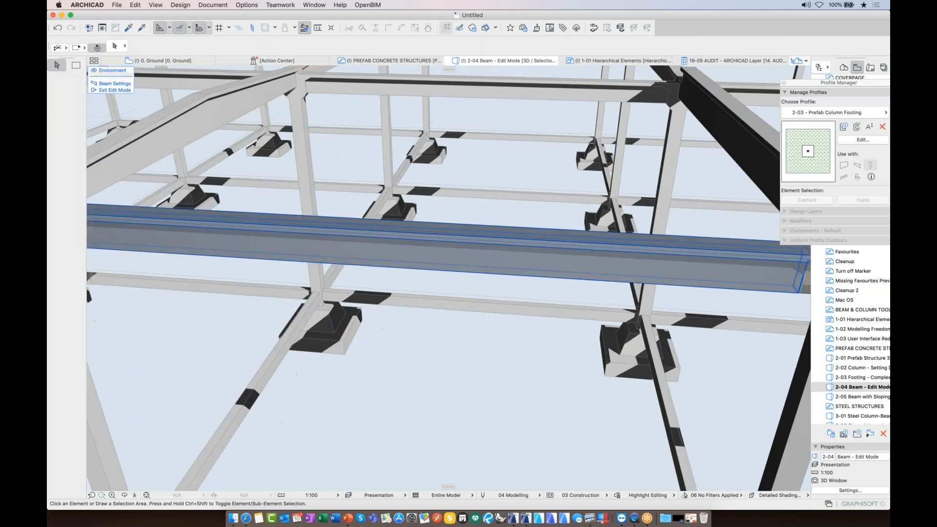
pyautogui.scroll(-3, 701, 294)
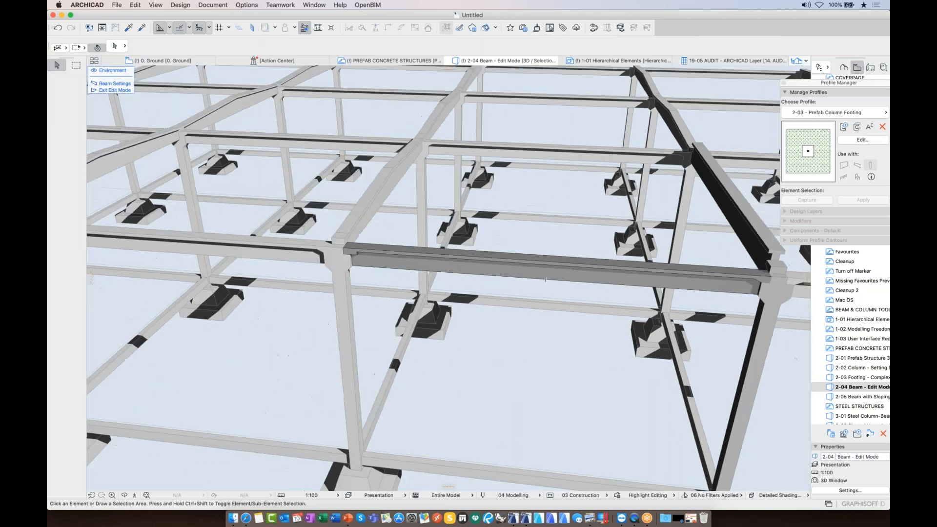
pyautogui.scroll(3, 754, 288)
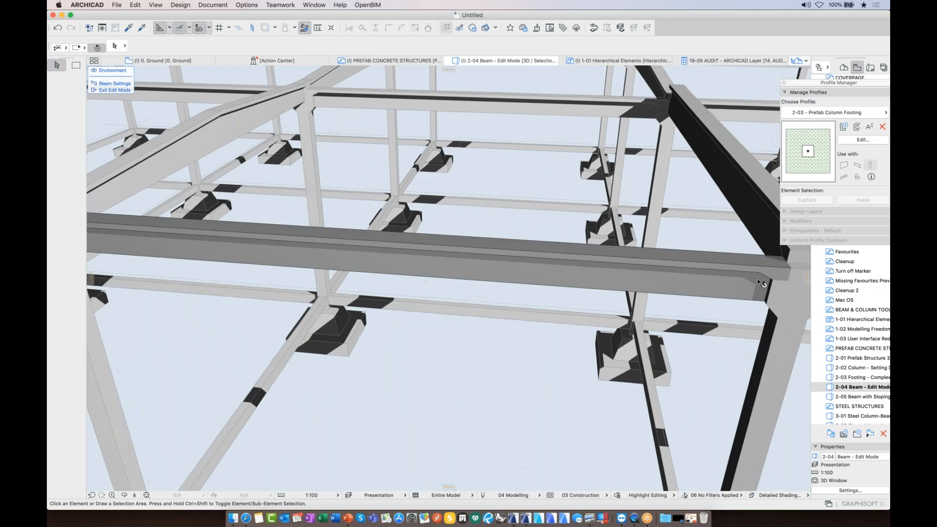
pyautogui.click(760, 279)
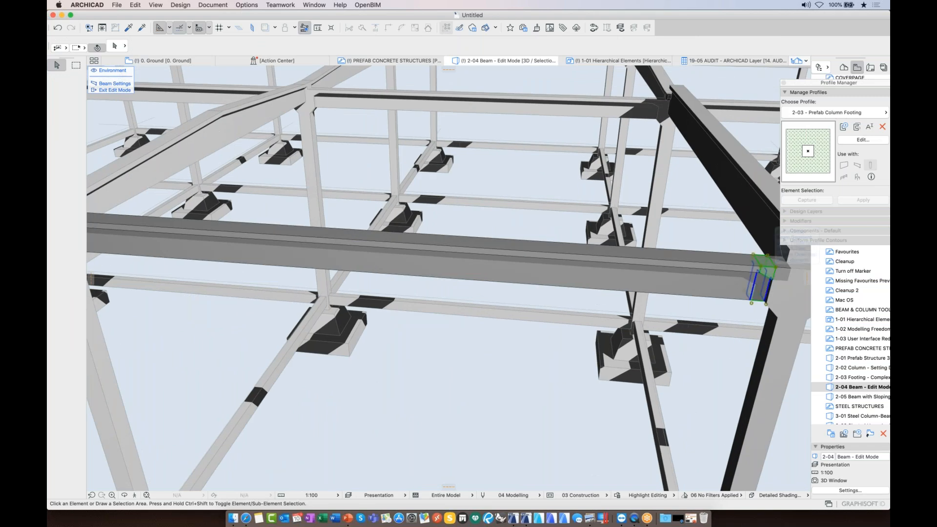
pyautogui.click(764, 268)
pyautogui.scroll(-4, 765, 269)
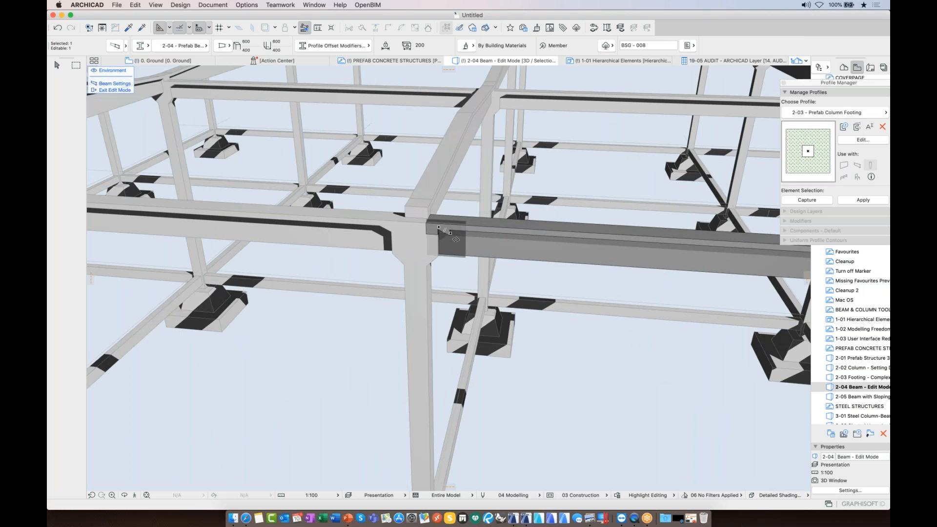
pyautogui.press('Escape')
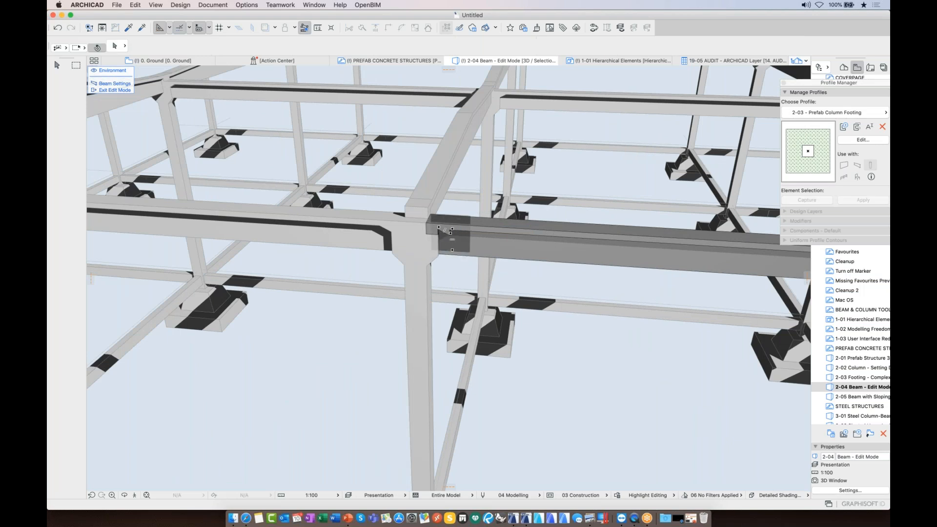
pyautogui.click(57, 65)
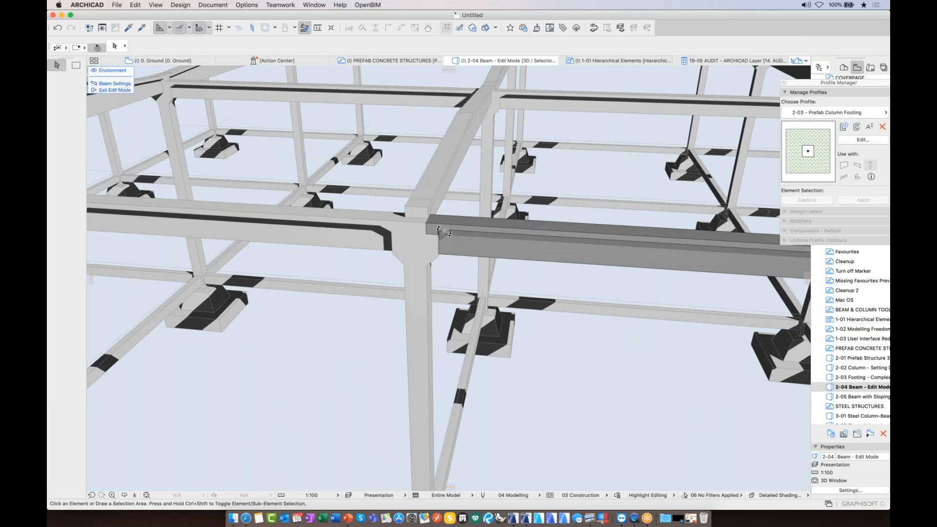
# Swap the start and end dimensions of the short segment that received the tapered settings, and leave the beam's Edit Mode
pyautogui.click(444, 232)
pyautogui.click(225, 45)
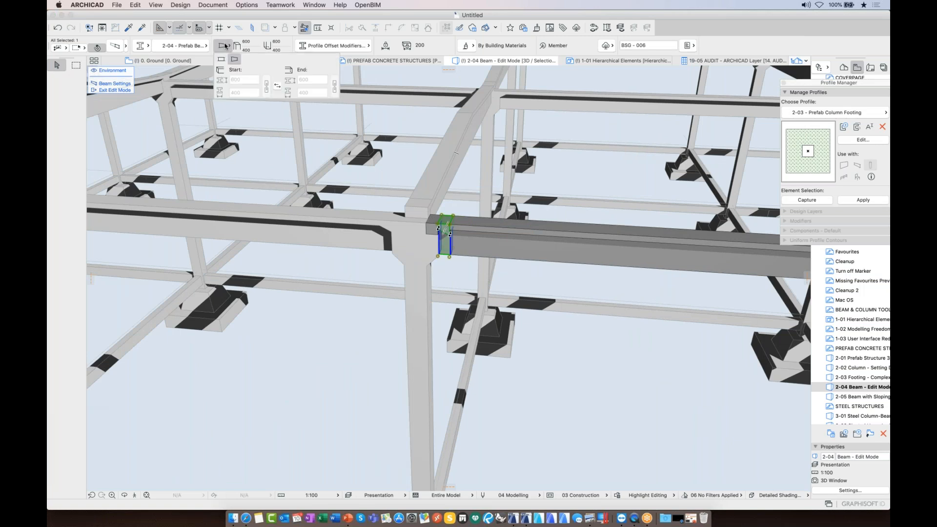
pyautogui.click(277, 86)
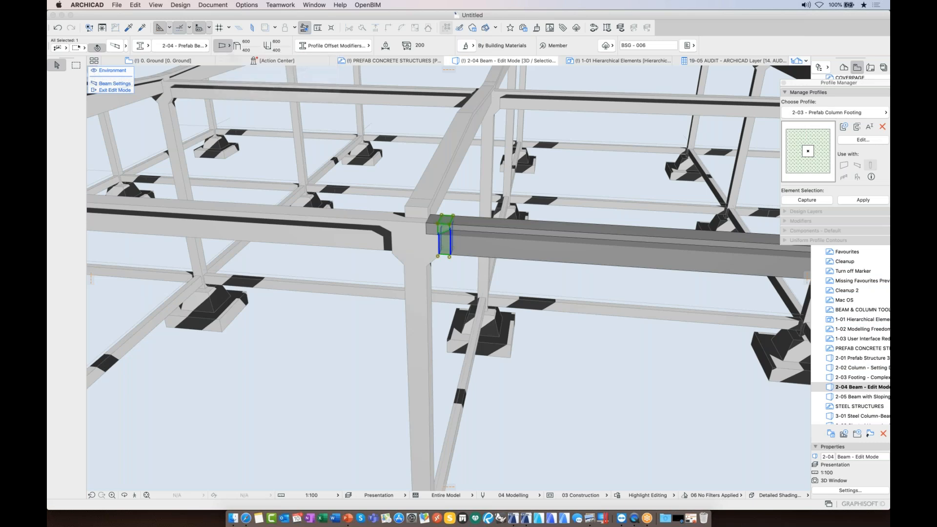
pyautogui.press('Escape')
pyautogui.moveTo(585, 273); pyautogui.dragTo(196, 288, button='middle')
pyautogui.keyDown('shift'); pyautogui.moveTo(269, 234); pyautogui.dragTo(269, 186, button='middle'); pyautogui.keyUp('shift')
pyautogui.scroll(-3, 585, 371)
pyautogui.moveTo(586, 371); pyautogui.dragTo(586, 351, button='middle')
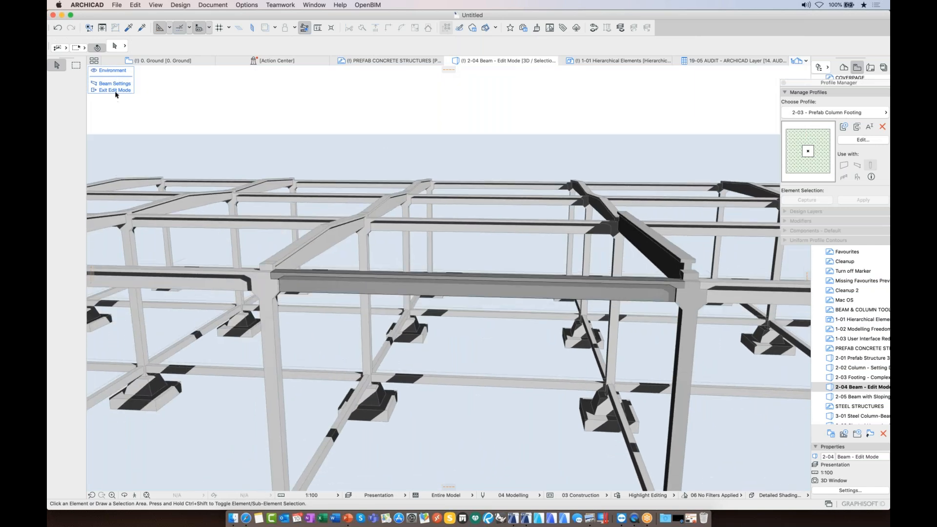
pyautogui.click(116, 90)
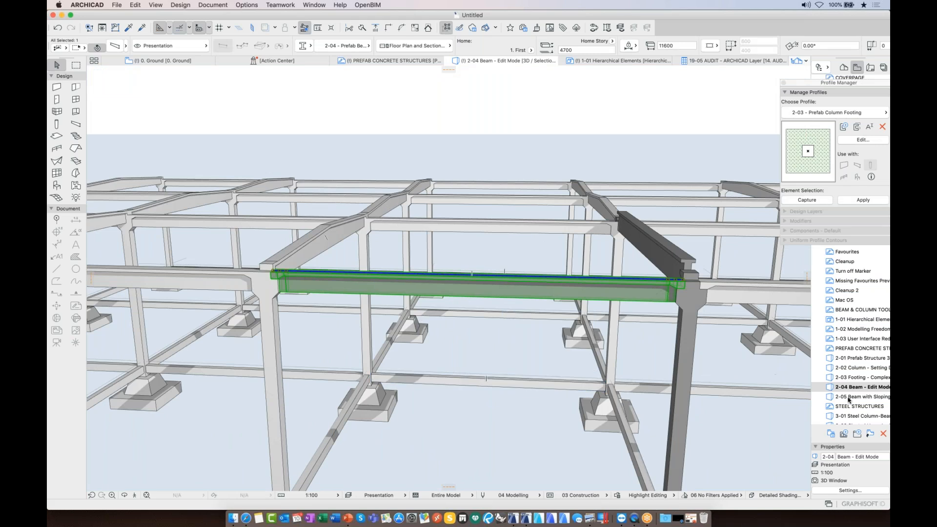
# Open the saved view 2-05 Beam with Sloping Top Surface and select the ridged beam parallel to the flat beam as a reference
pyautogui.keyDown('shift'); pyautogui.moveTo(683, 390); pyautogui.dragTo(571, 395, button='middle'); pyautogui.keyUp('shift')
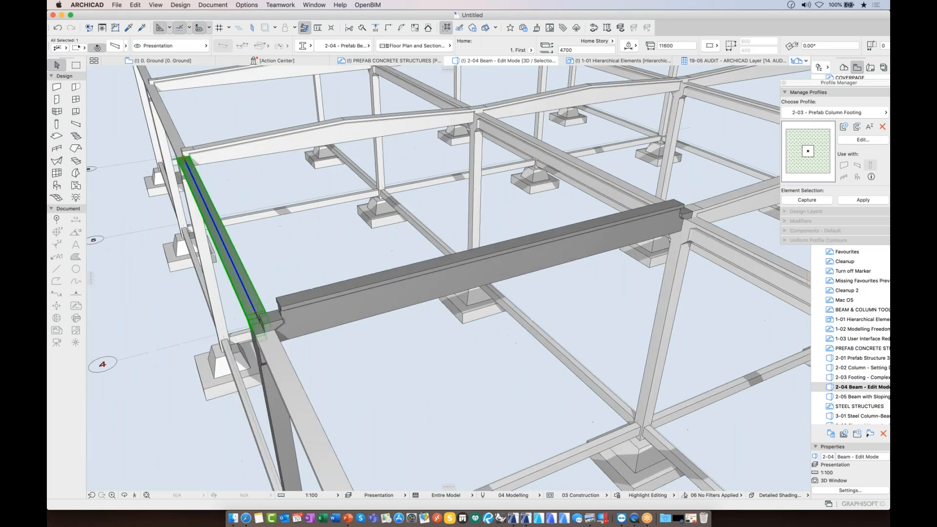
pyautogui.doubleClick(860, 397)
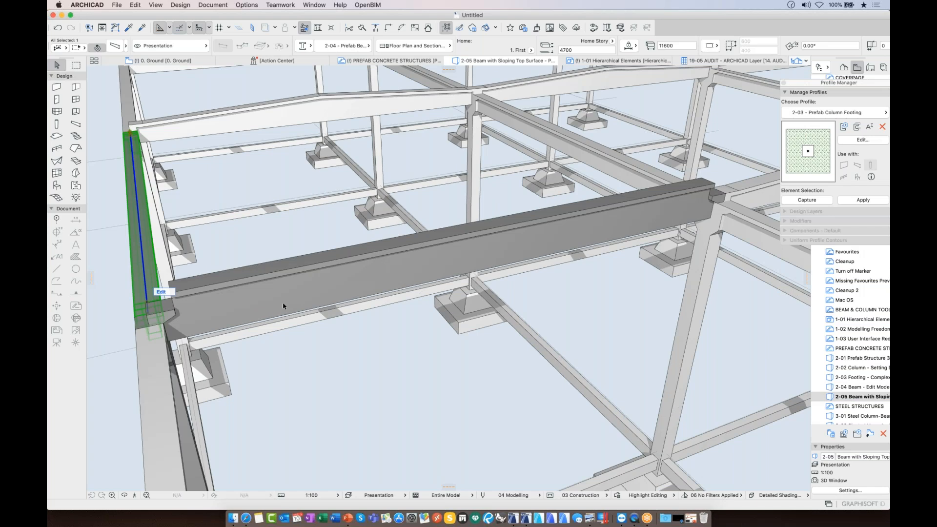
pyautogui.click(306, 292)
pyautogui.keyDown('shift'); pyautogui.moveTo(537, 342); pyautogui.dragTo(629, 388, button='middle'); pyautogui.keyUp('shift')
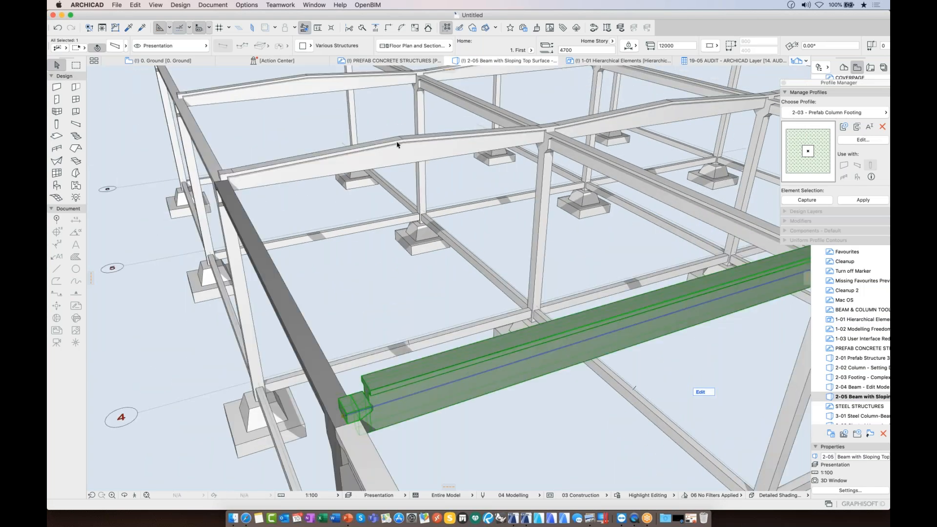
pyautogui.click(322, 157)
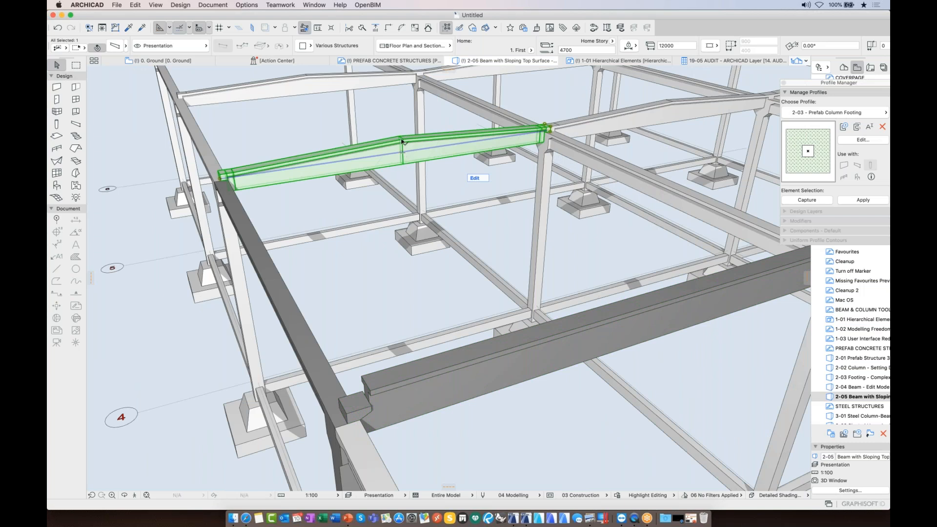
pyautogui.moveTo(403, 167)
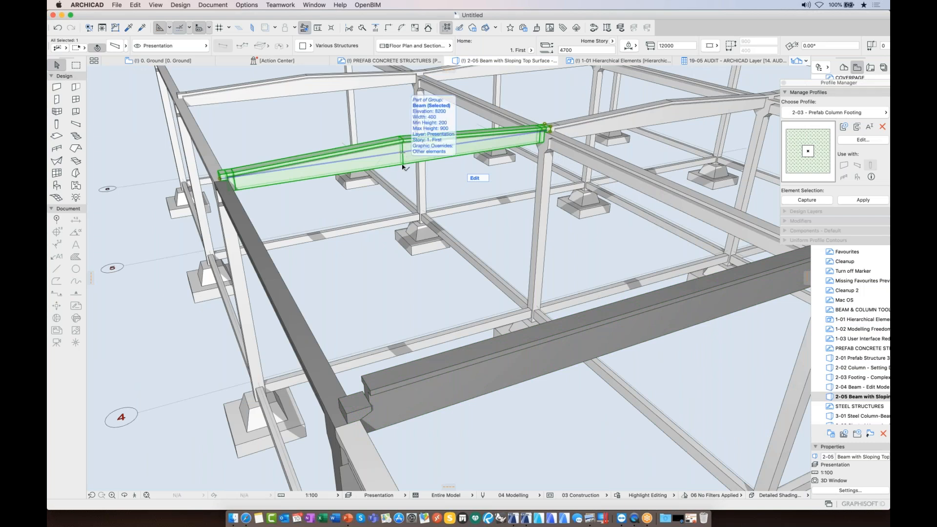
pyautogui.scroll(-2, 403, 166)
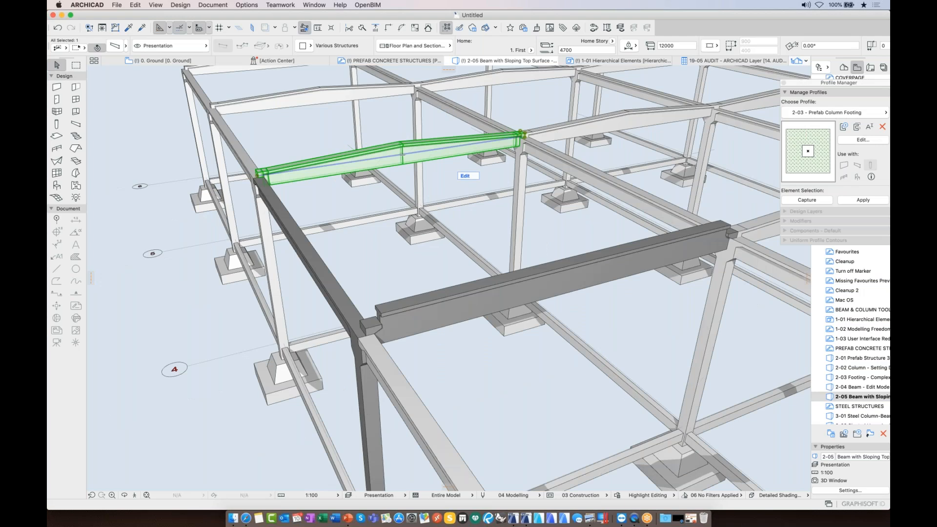
# Split the flat beam's main segment in two, taking the split position from the ridge point of the parallel sloping beam
pyautogui.click(559, 283)
pyautogui.click(556, 282)
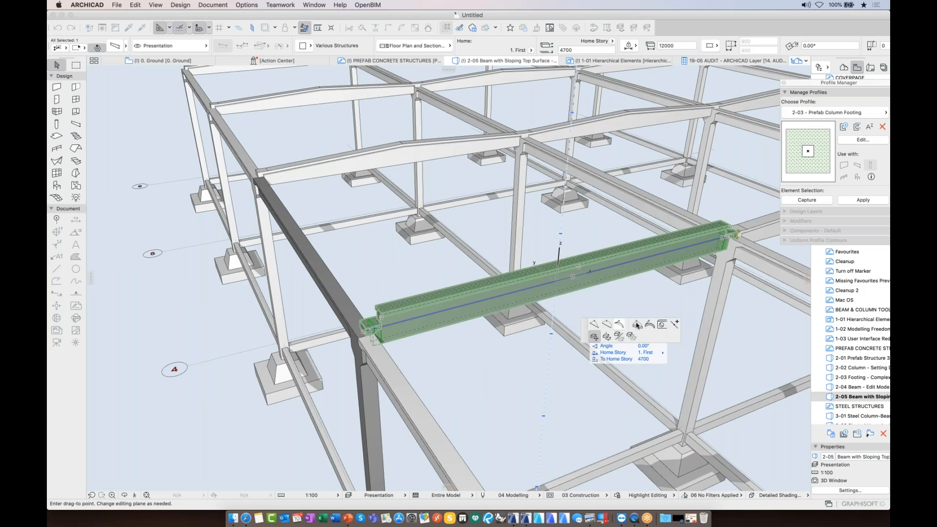
pyautogui.click(674, 326)
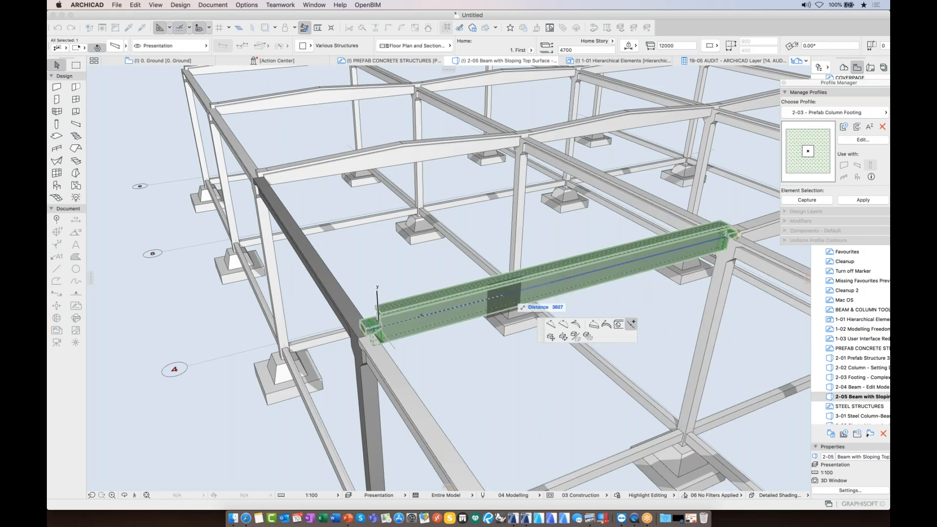
pyautogui.click(403, 143)
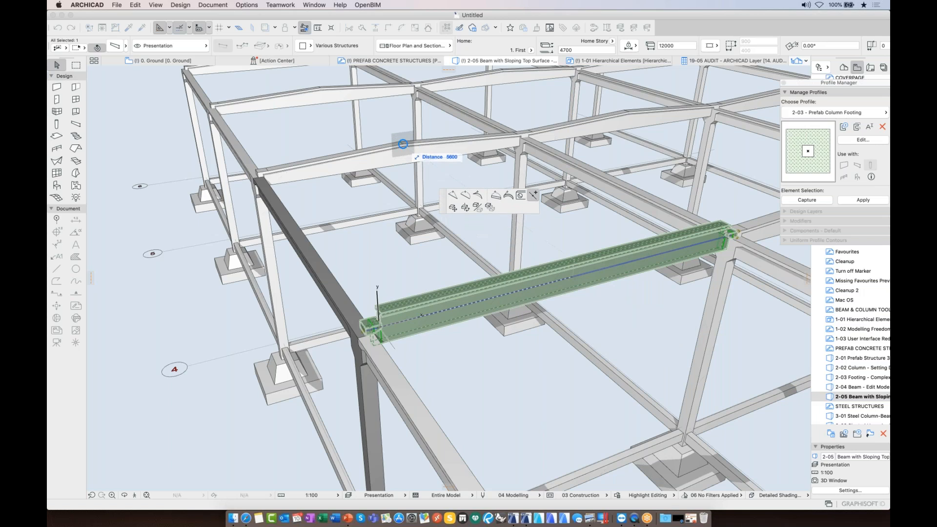
pyautogui.click(403, 143)
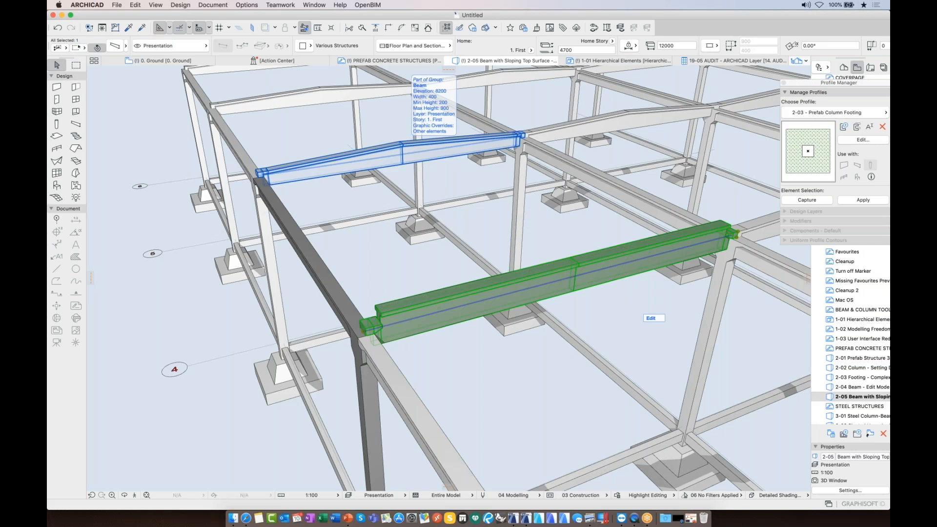
# Enter Edit Mode for the split beam and switch the half nearest the corner column from uniform to tapered
pyautogui.moveTo(464, 337)
pyautogui.keyDown('shift'); pyautogui.mouseDown(button='middle')
pyautogui.moveTo(497, 281)
pyautogui.moveTo(513, 304)
pyautogui.moveTo(491, 303)
pyautogui.moveTo(458, 326)
pyautogui.mouseUp(button='middle'); pyautogui.keyUp('shift')
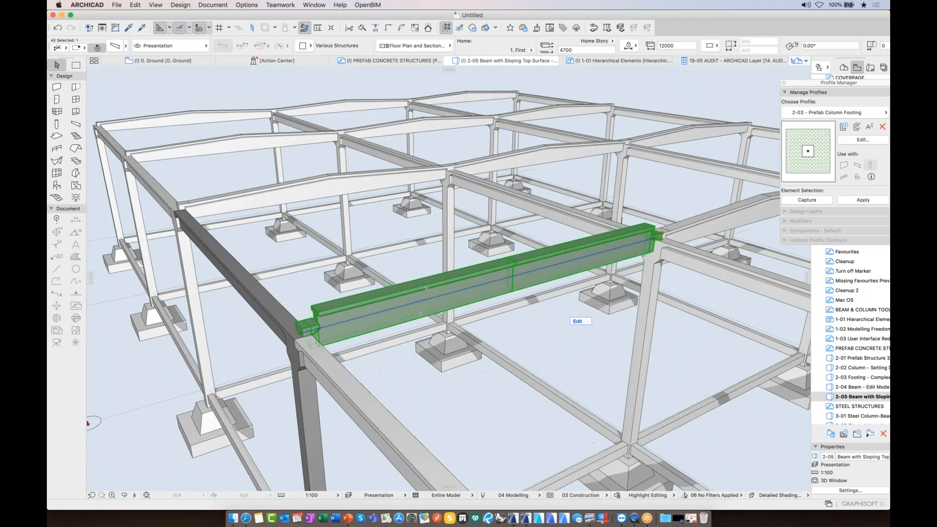
pyautogui.click(577, 321)
pyautogui.keyDown('shift'); pyautogui.moveTo(425, 358); pyautogui.dragTo(476, 362, button='middle'); pyautogui.keyUp('shift')
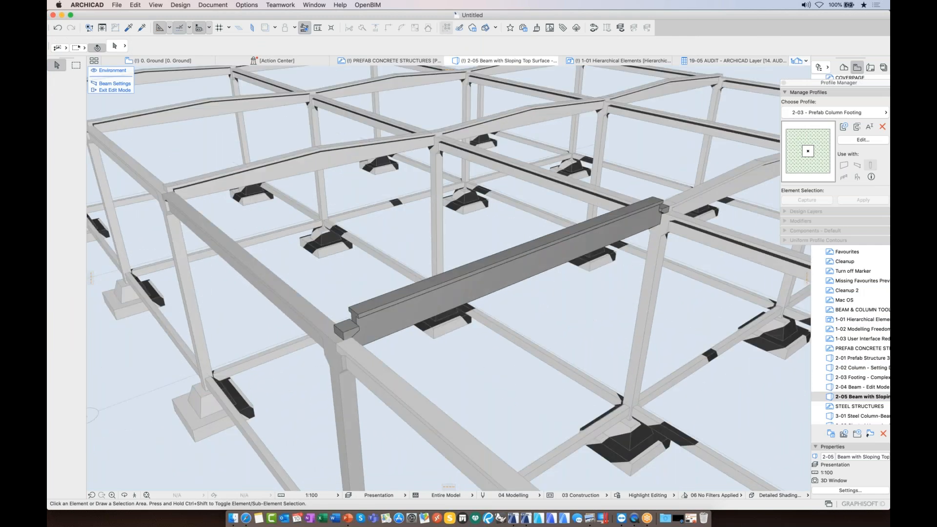
pyautogui.click(457, 276)
pyautogui.moveTo(388, 303); pyautogui.dragTo(437, 285, button='middle')
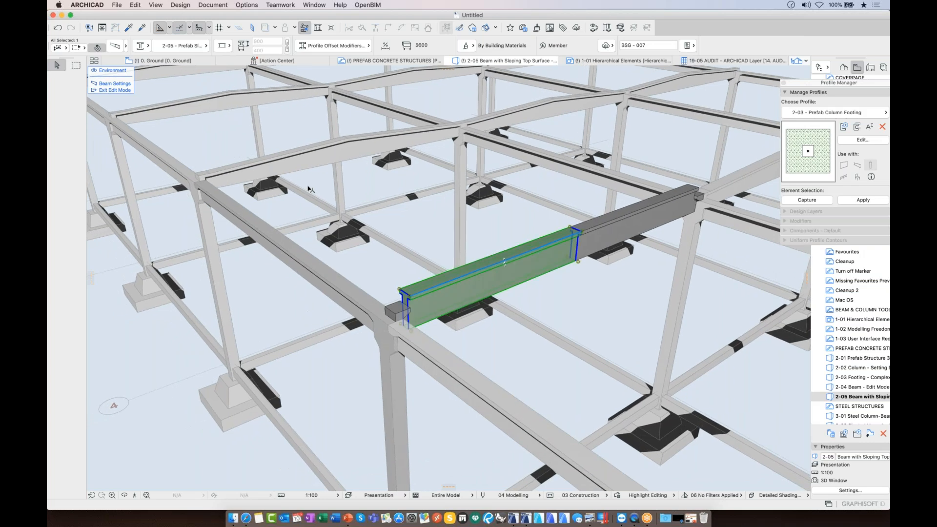
pyautogui.click(223, 46)
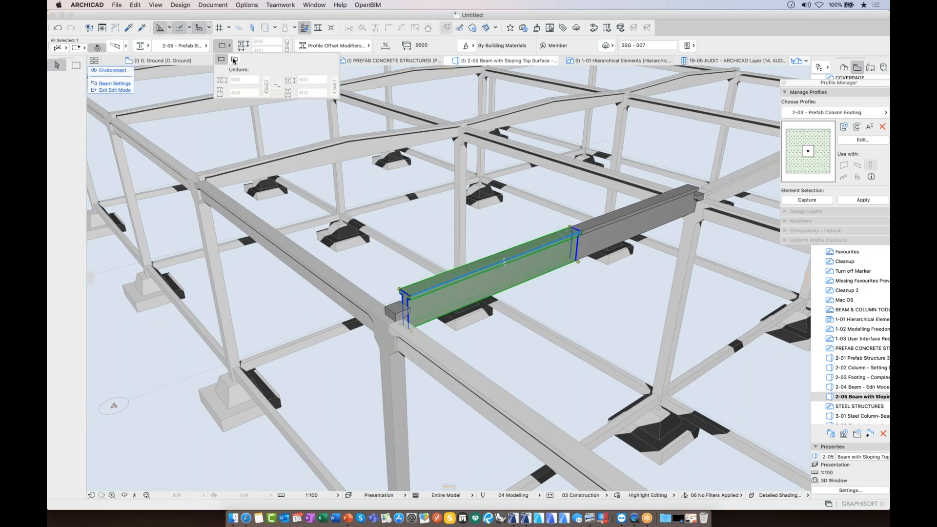
pyautogui.click(234, 60)
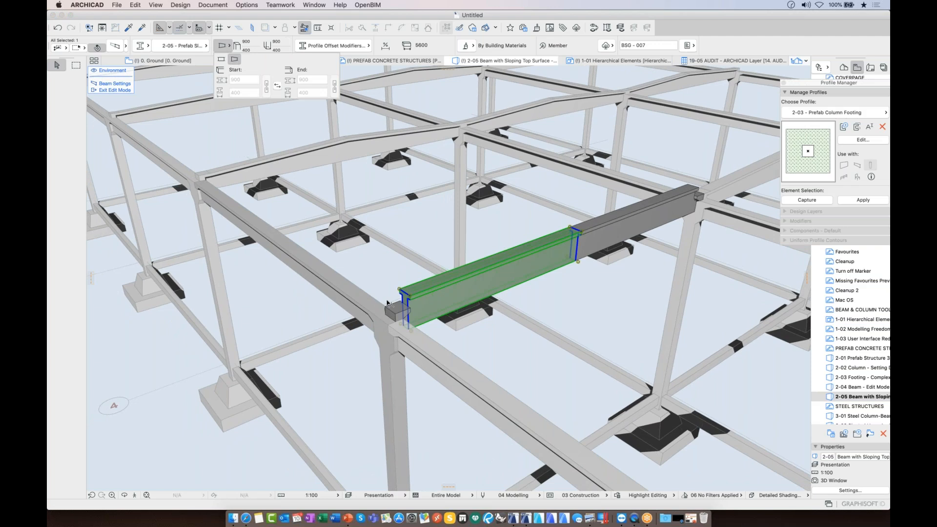
# Lower the top surface at the outer end of the tapered half to the top of the adjoining end segment, and deselect it
pyautogui.scroll(8, 388, 304)
pyautogui.scroll(-3, 387, 303)
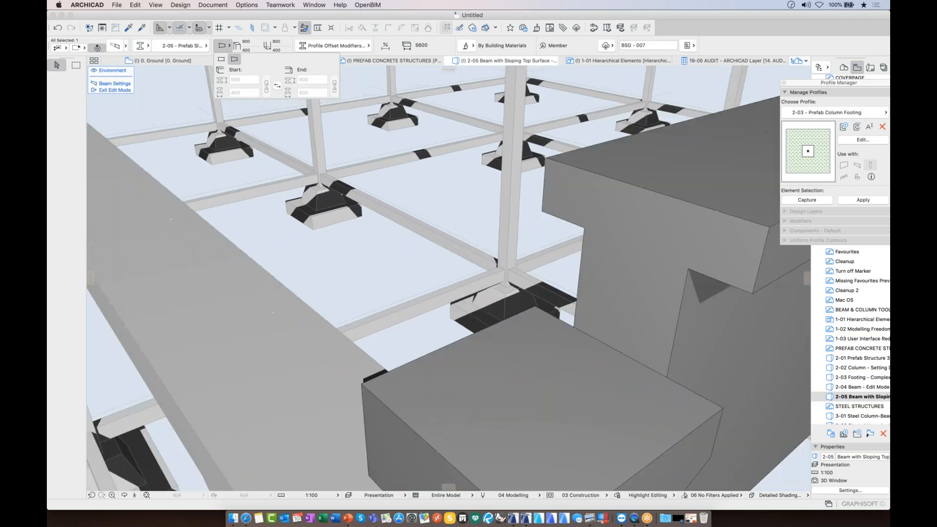
pyautogui.scroll(-3, 388, 304)
pyautogui.keyDown('shift'); pyautogui.moveTo(548, 255); pyautogui.dragTo(452, 238, button='middle'); pyautogui.keyUp('shift')
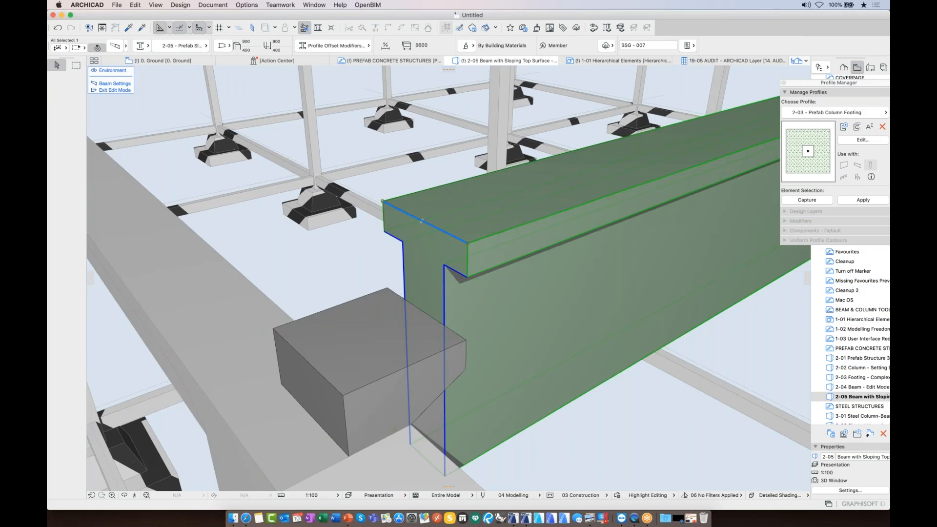
pyautogui.click(448, 235)
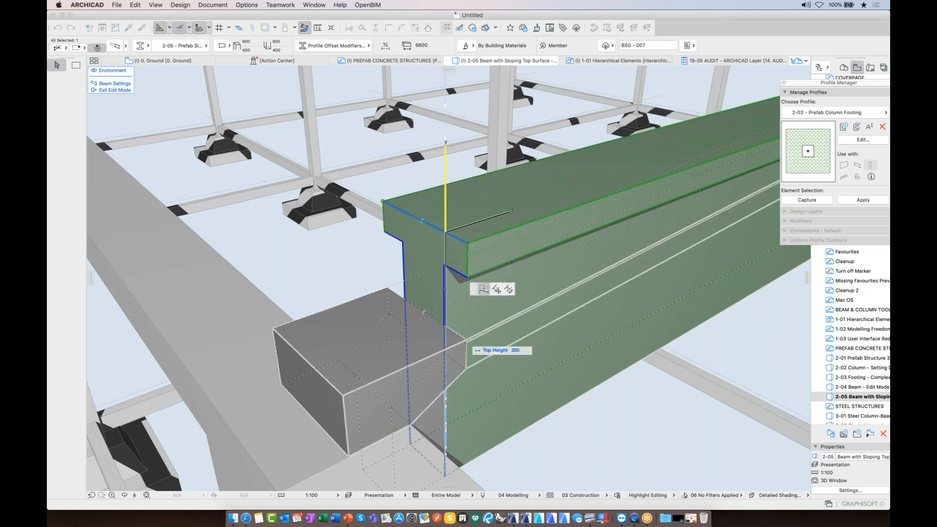
pyautogui.click(468, 337)
pyautogui.press('Escape')
# Select the beam's other uniform main segment, at the end away from the corner column, and switch it to tapered
pyautogui.scroll(-5, 464, 338)
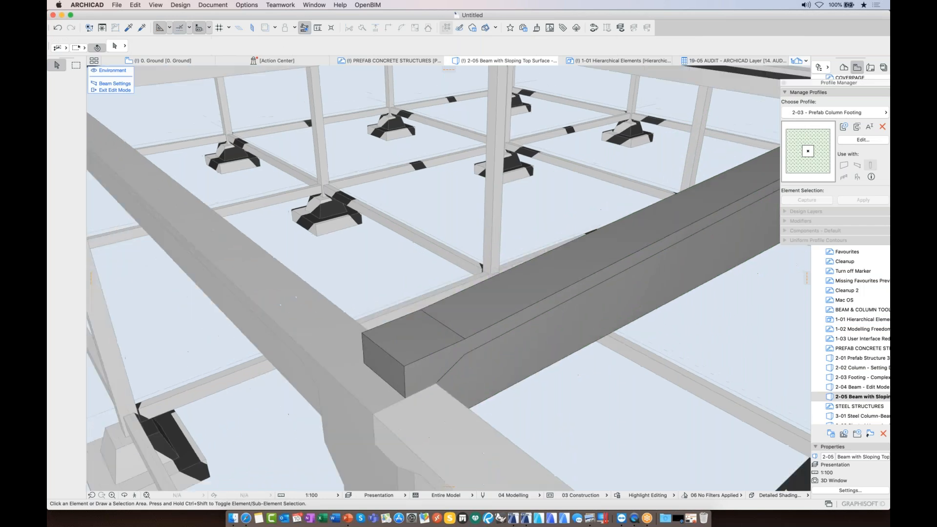
pyautogui.scroll(-5, 199, 347)
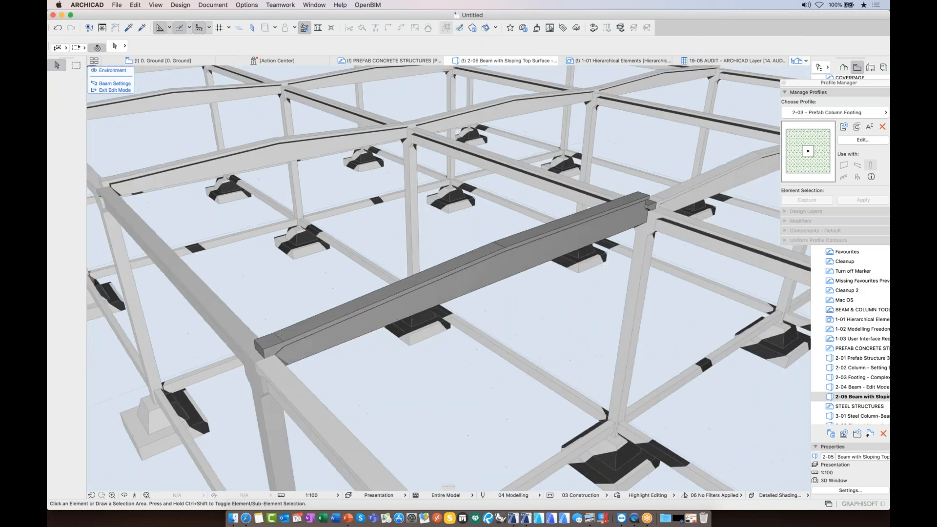
pyautogui.scroll(10, 639, 192)
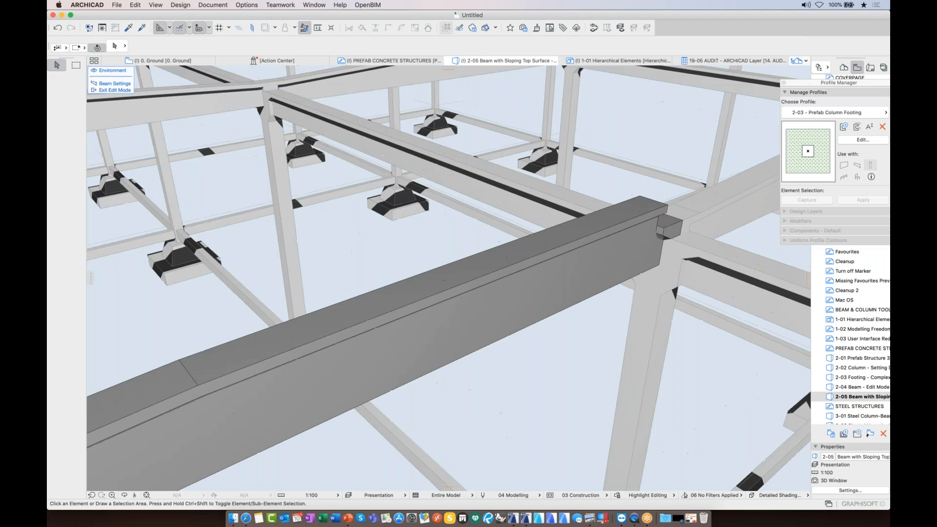
pyautogui.scroll(-5, 413, 243)
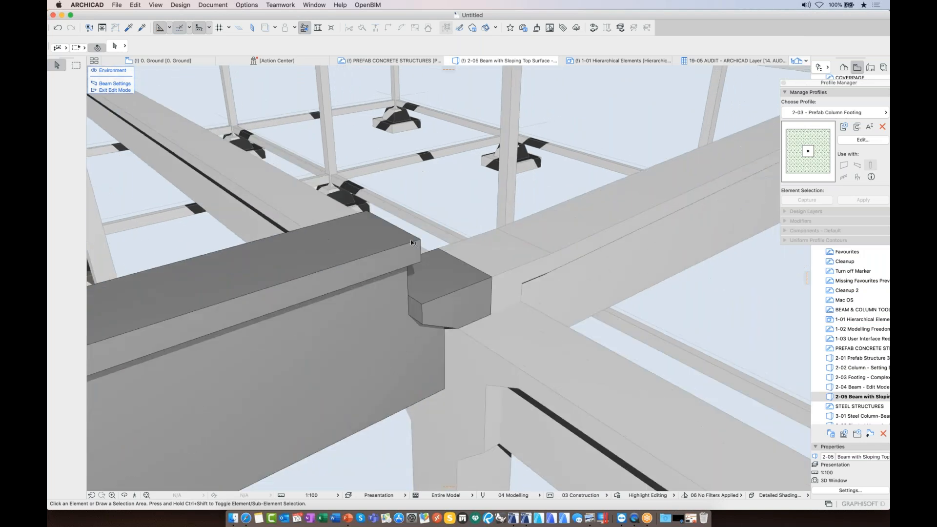
pyautogui.click(412, 242)
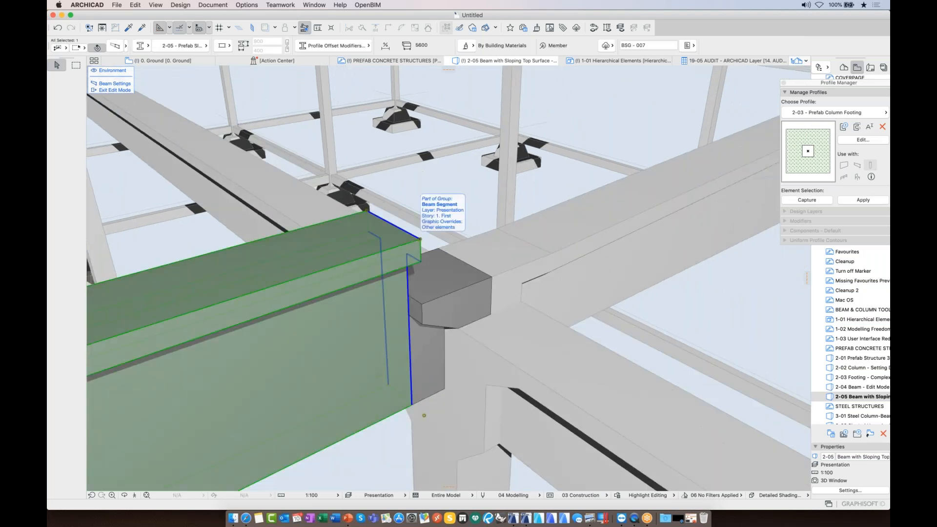
pyautogui.click(223, 46)
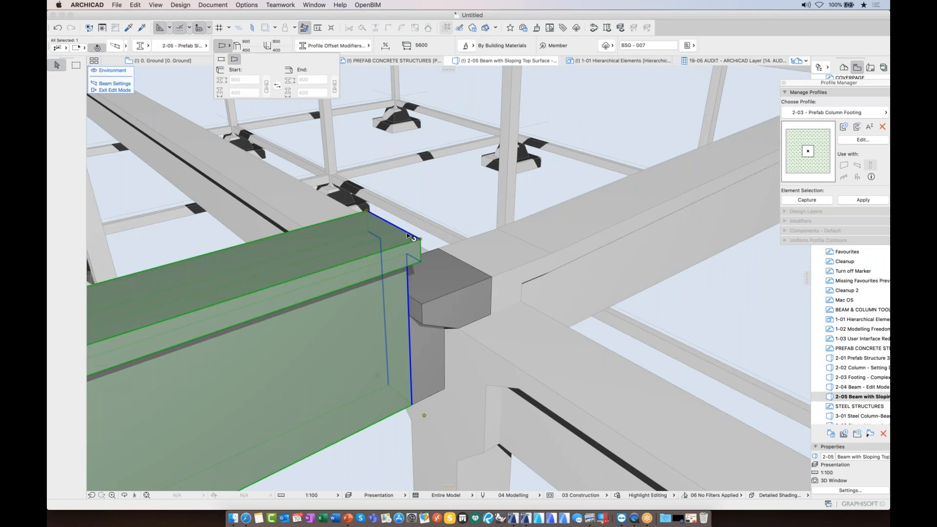
pyautogui.click(406, 232)
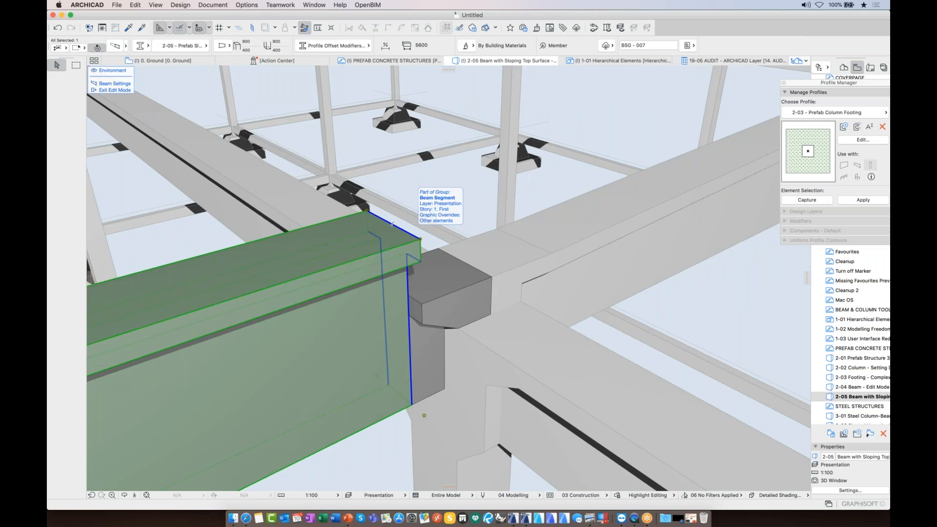
# Lower the top surface at this half's outer end to the top of the adjoining end segment, and exit Edit Mode
pyautogui.click(412, 237)
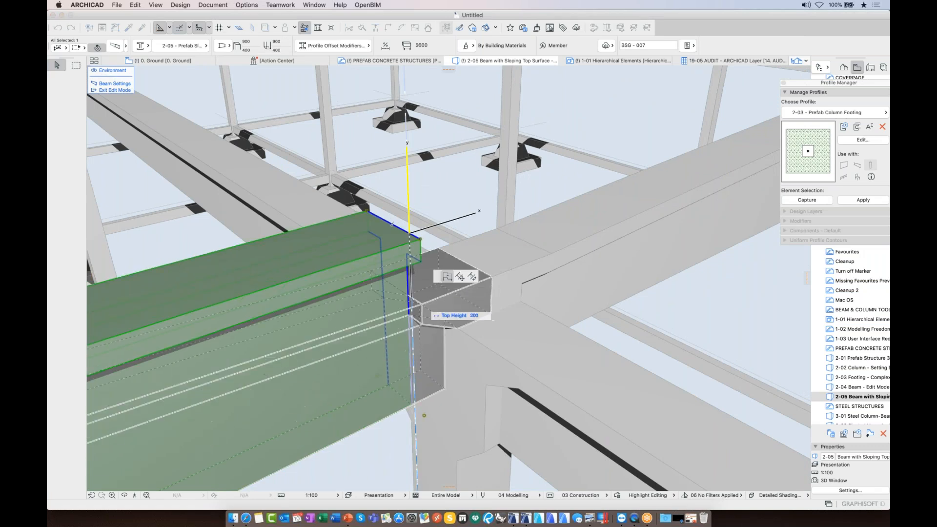
pyautogui.click(409, 234)
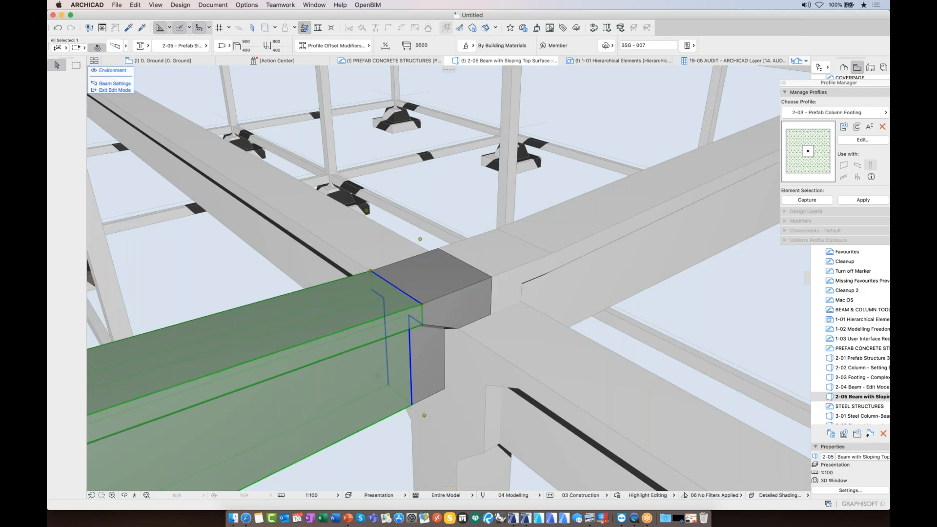
pyautogui.scroll(-10, 468, 361)
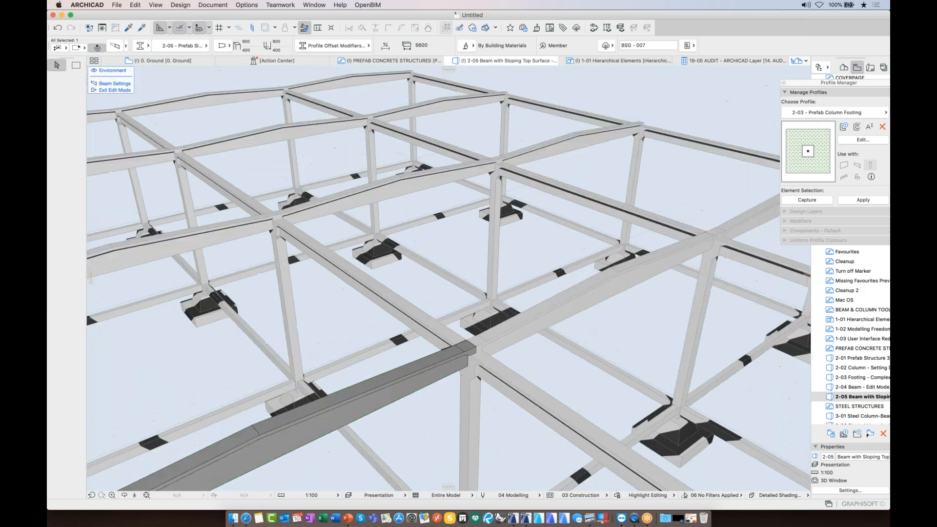
pyautogui.moveTo(312, 396); pyautogui.dragTo(357, 282, button='middle')
pyautogui.click(358, 282)
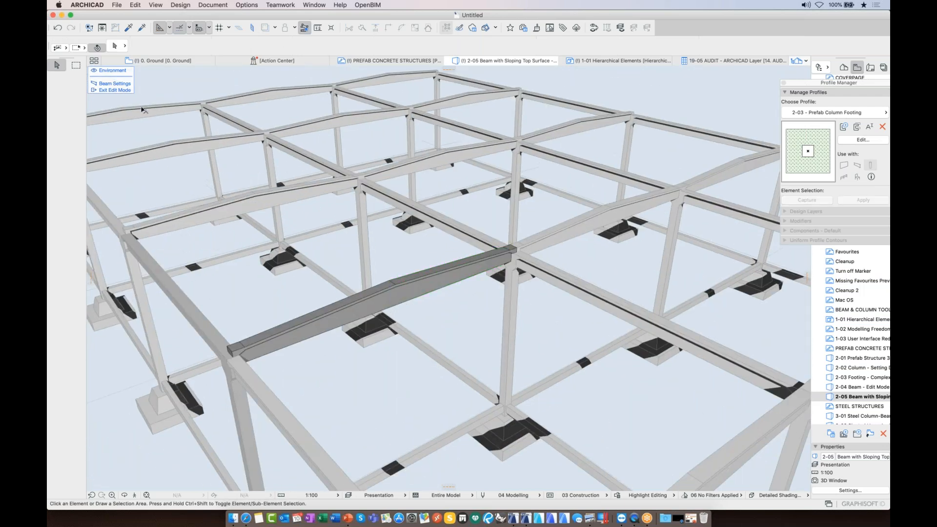
pyautogui.click(120, 91)
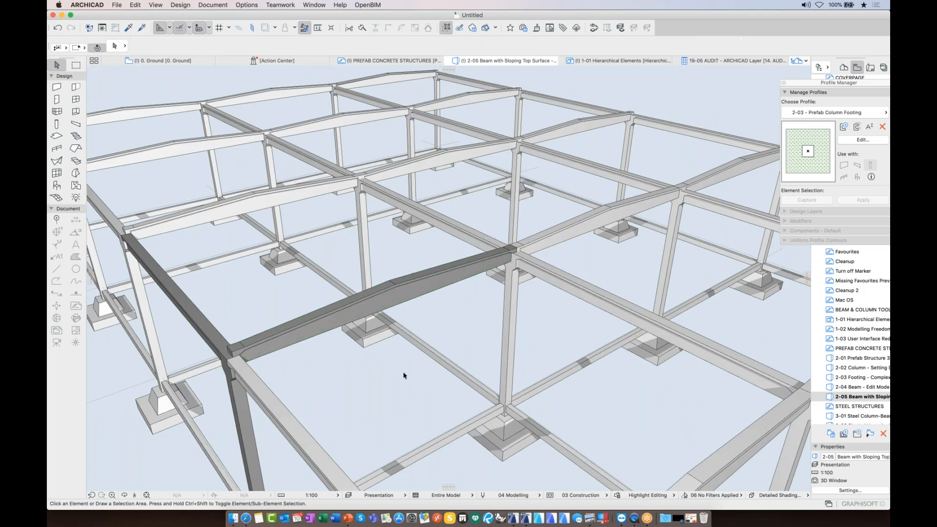
# Show the STEEL STRUCTURES title view, open the saved view 3-01 Steel Column-Beam Structure 3D, and close the Profile Manager
pyautogui.click(847, 407)
pyautogui.doubleClick(848, 407)
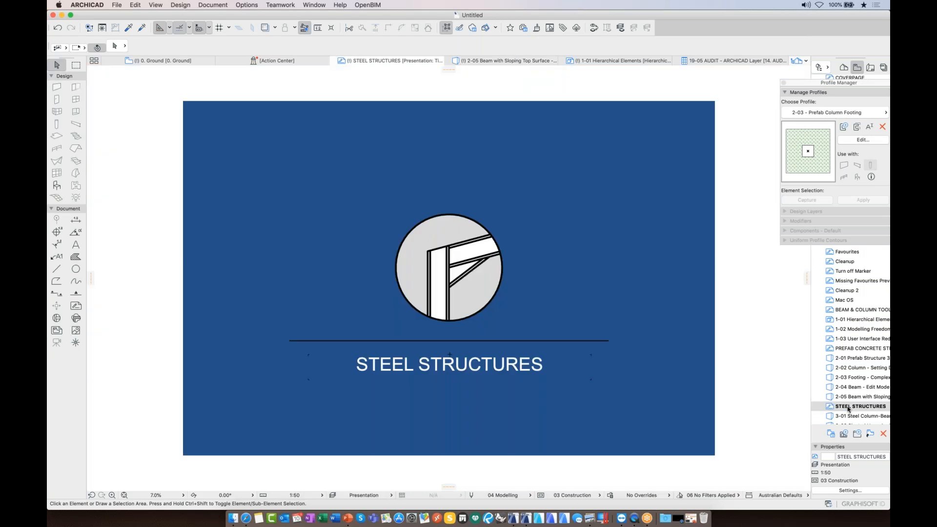
pyautogui.doubleClick(849, 416)
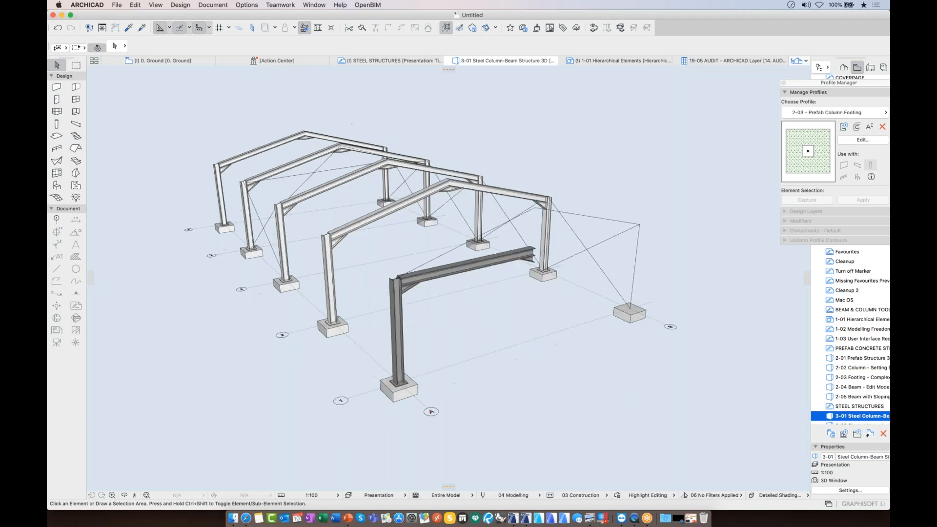
pyautogui.click(783, 83)
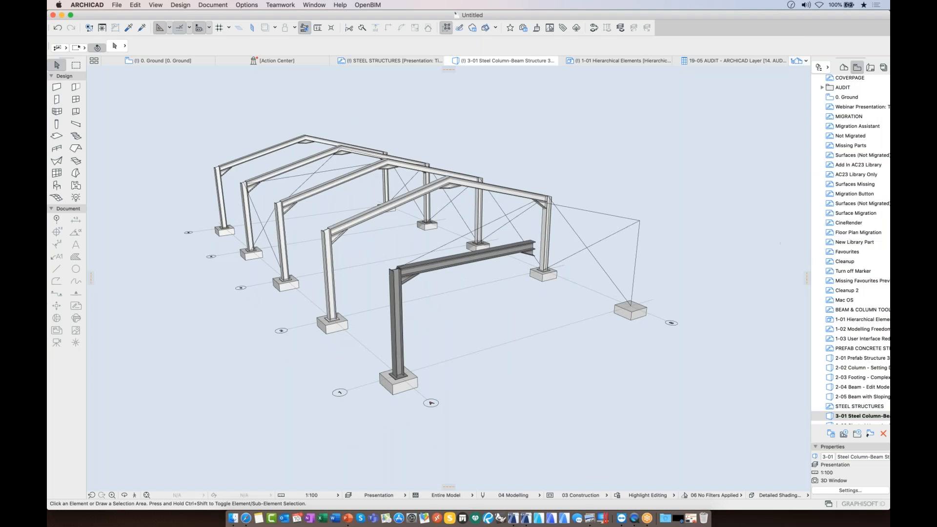
pyautogui.scroll(10, 473, 262)
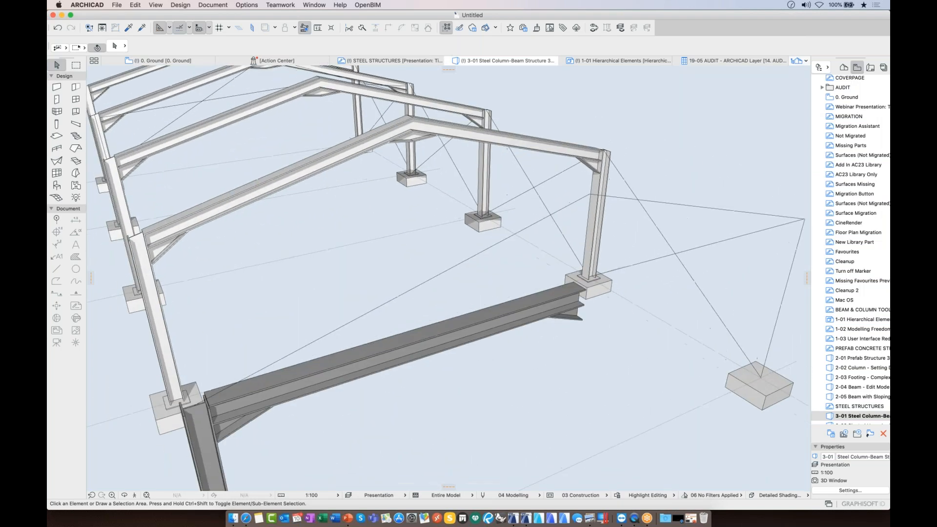
# Select the front frame's horizontal steel beam and raise its free end to a 15° slant, matching the rafters behind it
pyautogui.click(504, 286)
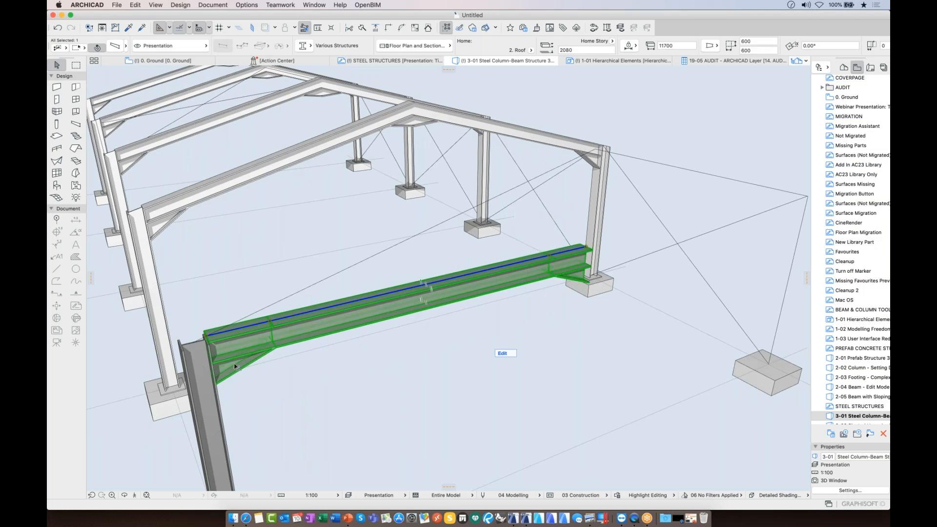
pyautogui.moveTo(513, 285); pyautogui.dragTo(524, 317, button='middle')
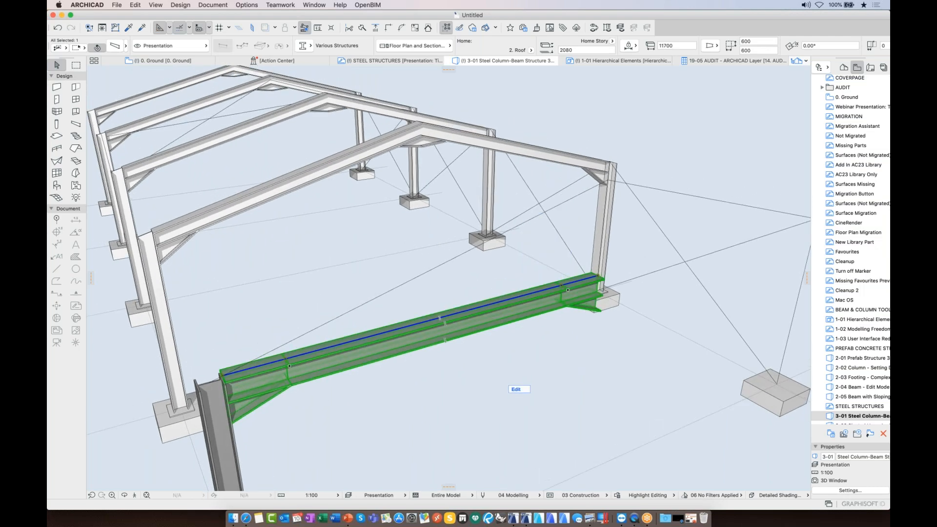
pyautogui.click(177, 240)
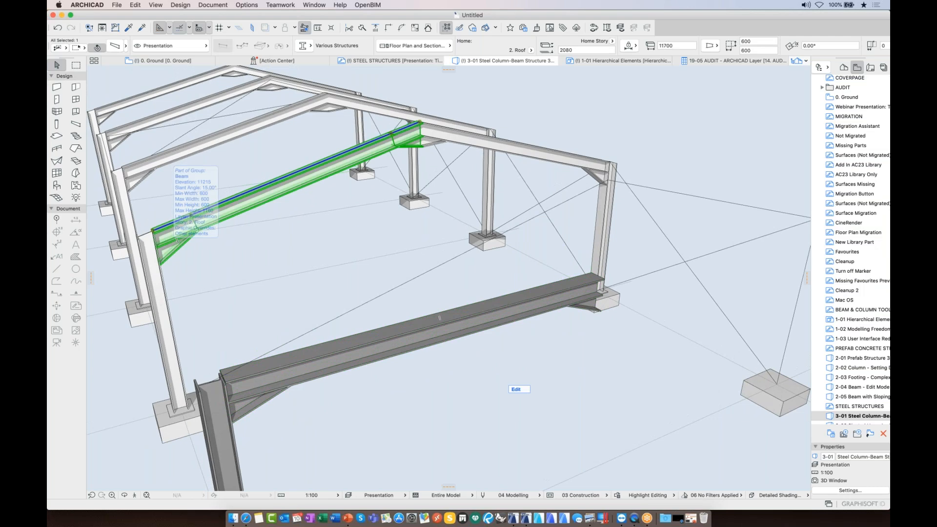
pyautogui.click(287, 361)
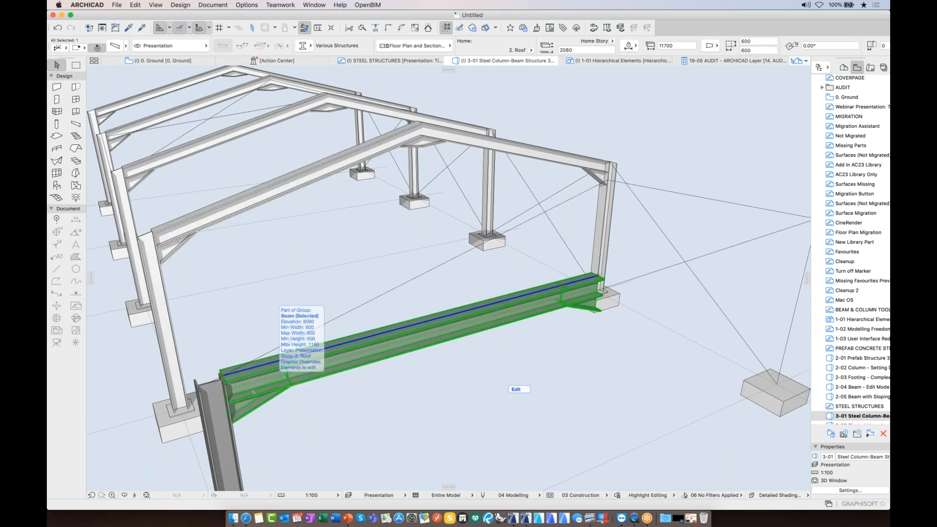
pyautogui.click(598, 276)
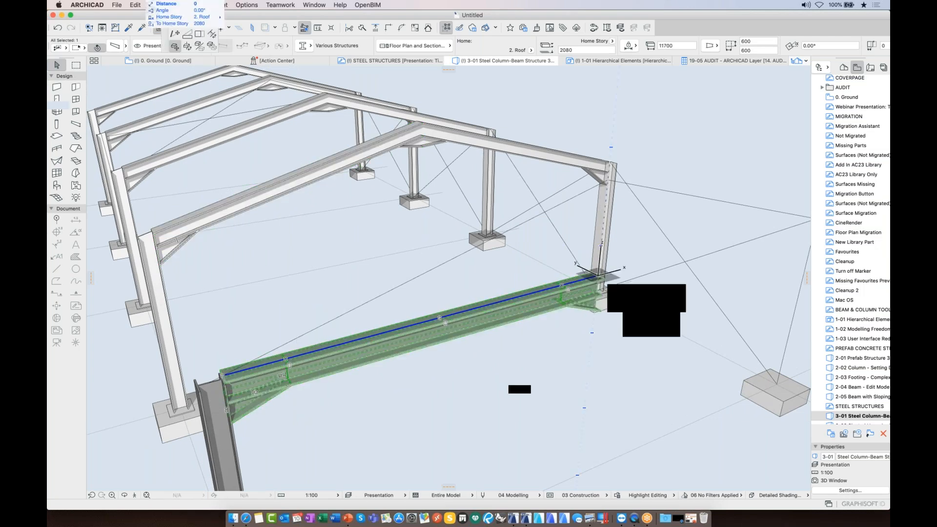
pyautogui.click(648, 318)
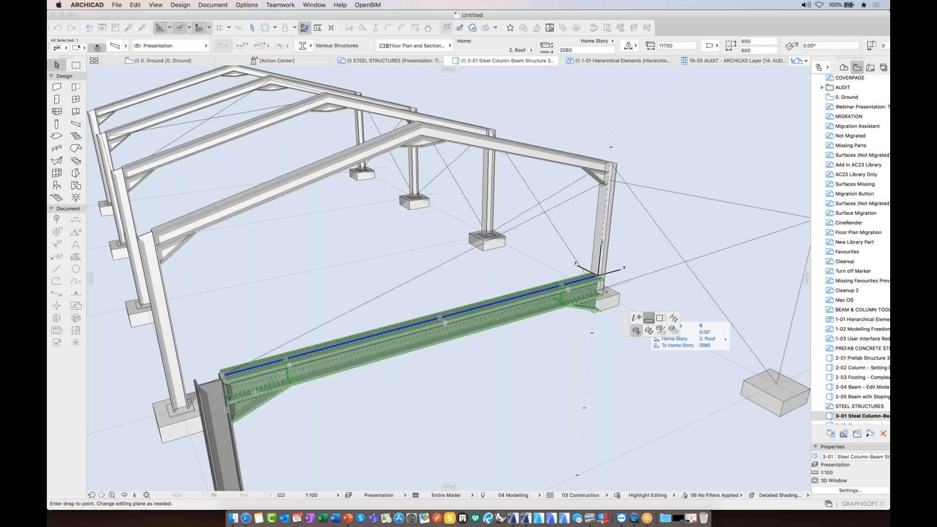
pyautogui.click(610, 177)
pyautogui.press('Escape')
# Examine the sloped steel beam's segment joins and the connection between its lower end and the column
pyautogui.keyDown('shift'); pyautogui.moveTo(490, 237); pyautogui.dragTo(607, 229, button='middle'); pyautogui.keyUp('shift')
pyautogui.scroll(5, 608, 232)
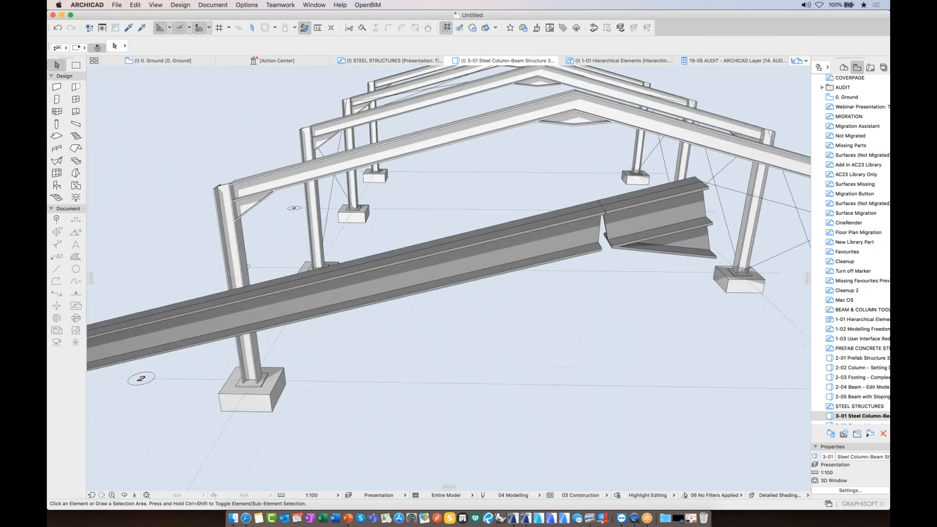
pyautogui.scroll(-5, 596, 235)
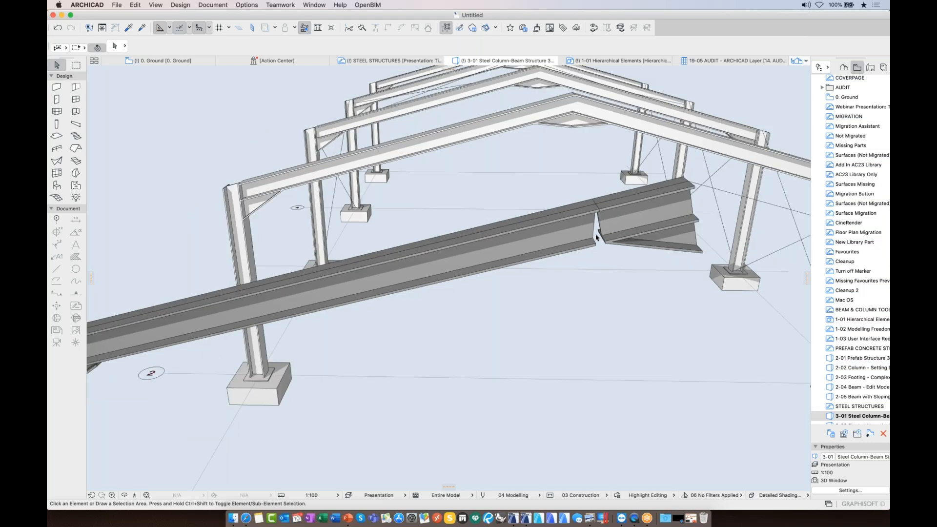
pyautogui.moveTo(595, 235); pyautogui.dragTo(637, 181, button='middle')
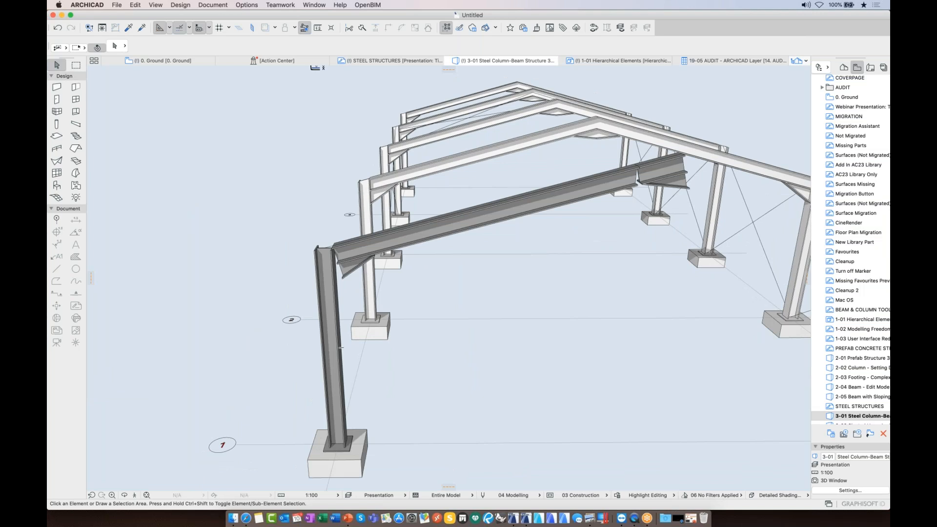
pyautogui.scroll(5, 344, 281)
pyautogui.scroll(-3, 341, 273)
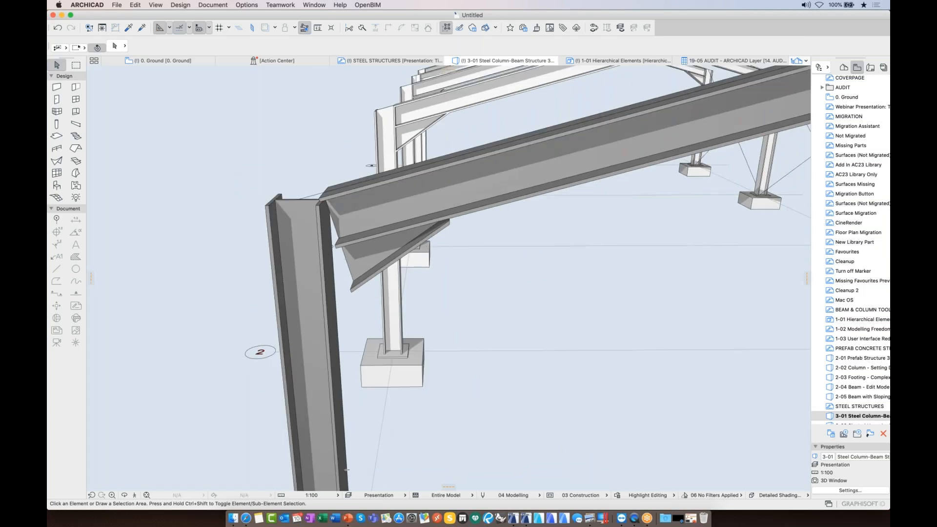
pyautogui.scroll(-5, 540, 235)
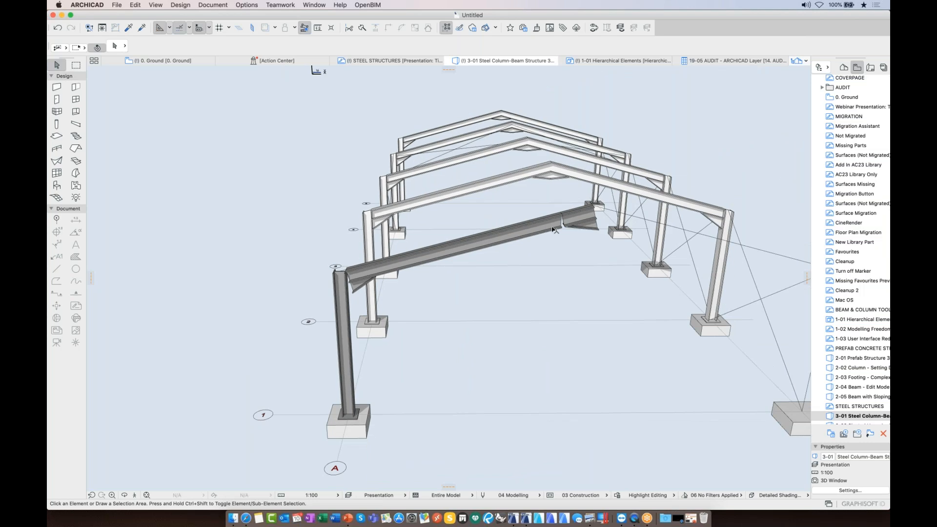
pyautogui.scroll(4, 556, 228)
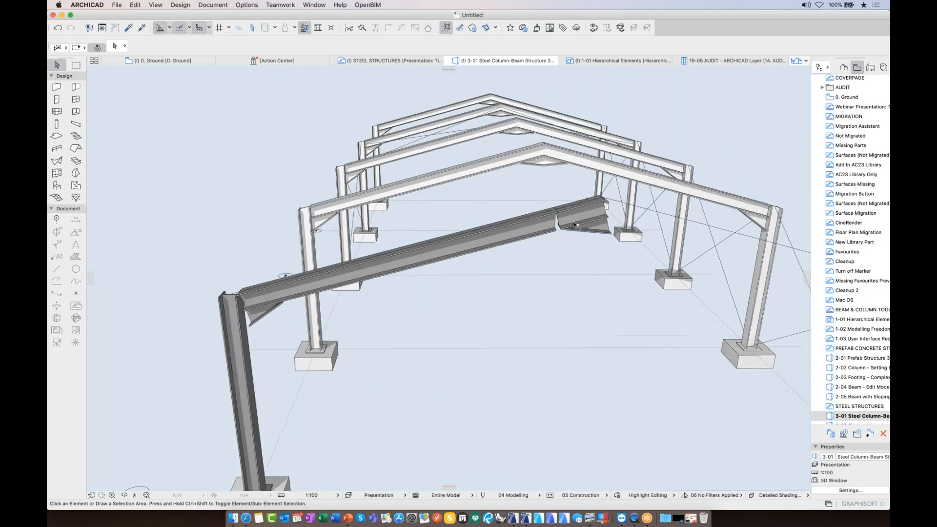
pyautogui.scroll(3, 574, 224)
# In the sloped beam's segment settings, set both segment joins to a custom join angle of 90°
pyautogui.click(574, 224)
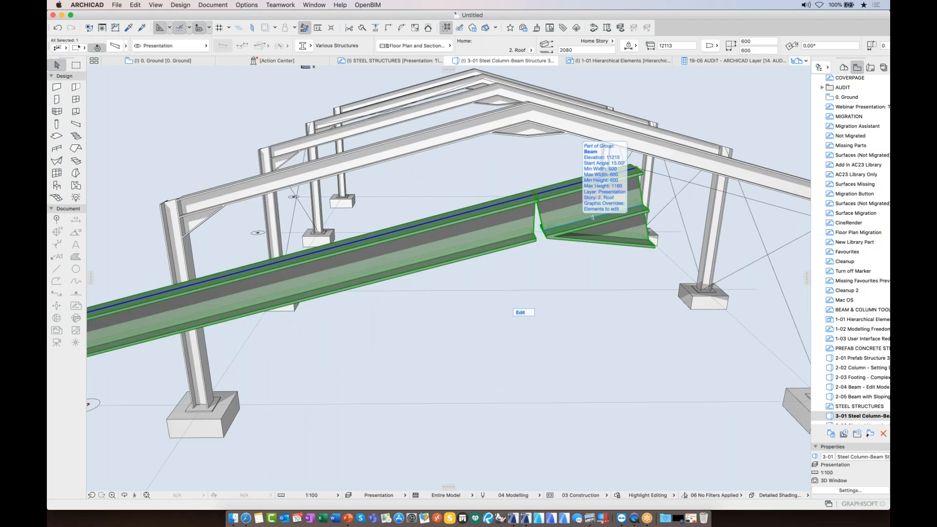
pyautogui.doubleClick(592, 216)
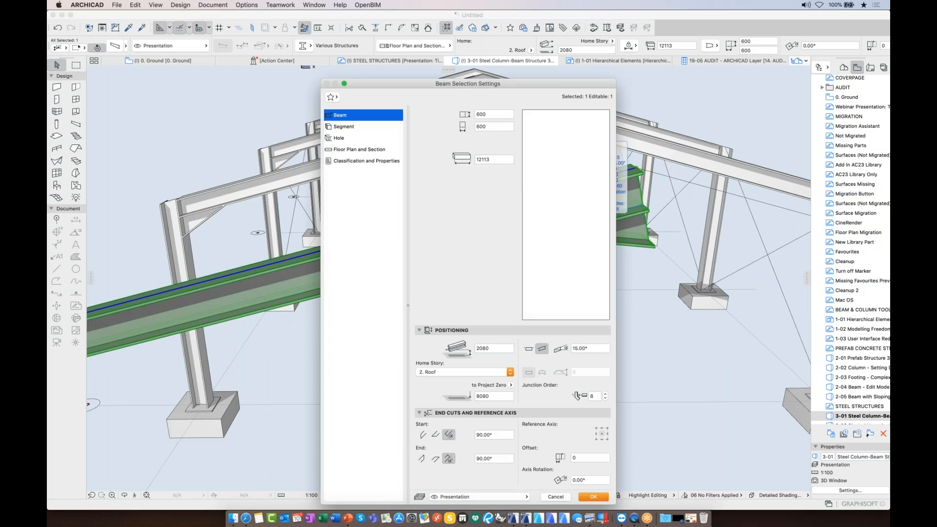
pyautogui.click(352, 128)
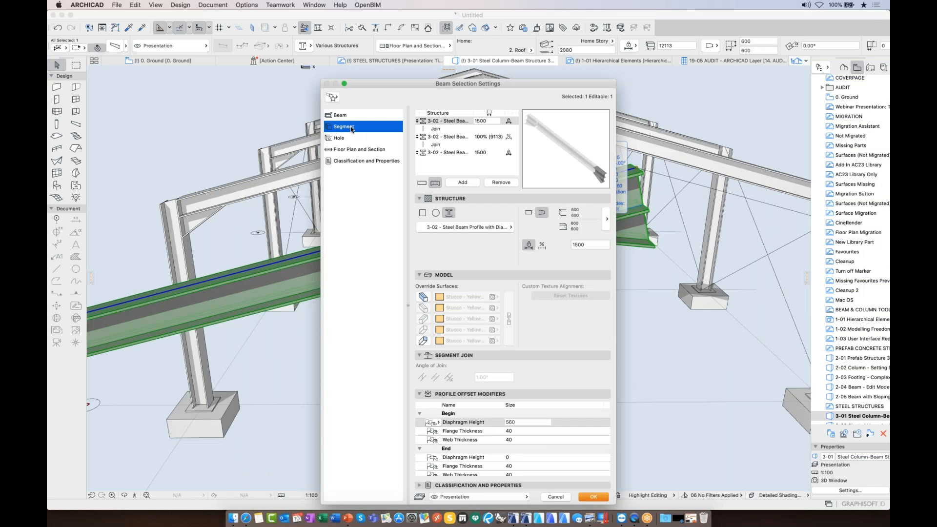
pyautogui.click(440, 129)
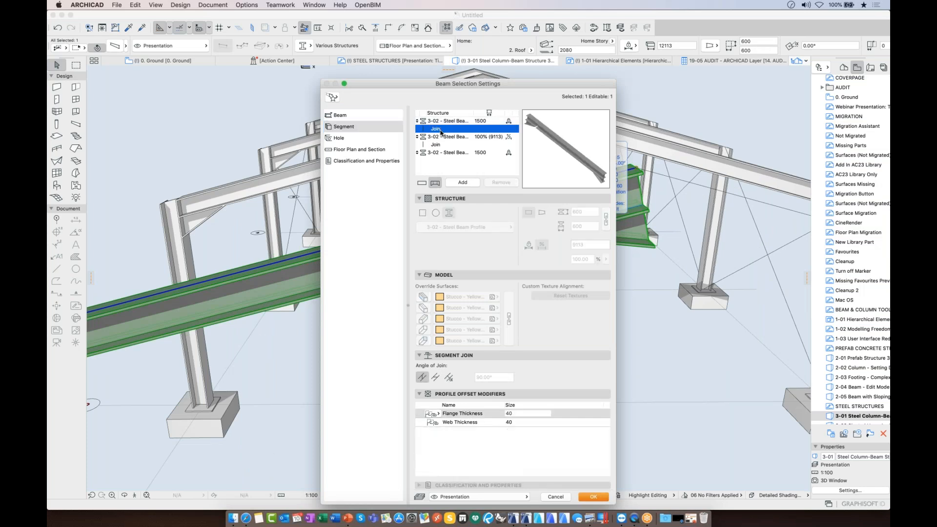
pyautogui.click(449, 377)
pyautogui.moveTo(493, 377); pyautogui.dragTo(466, 374)
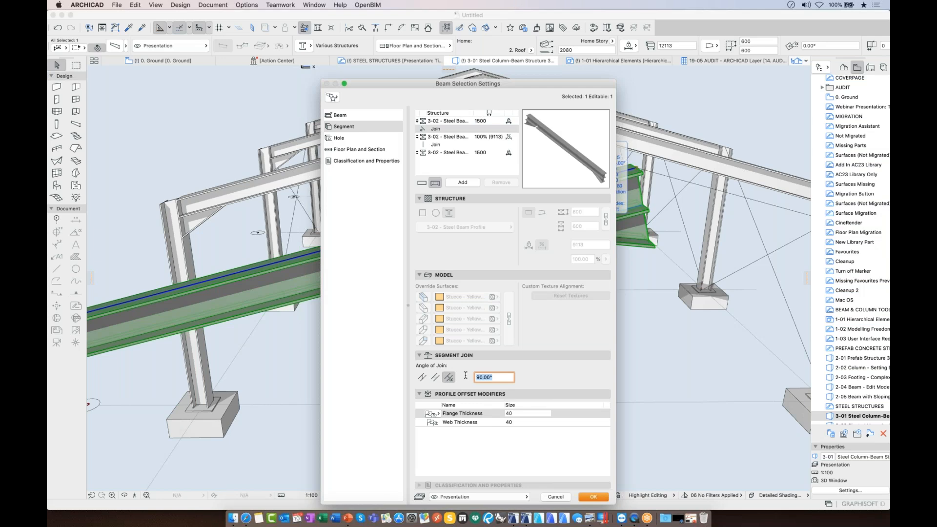
pyautogui.click(456, 145)
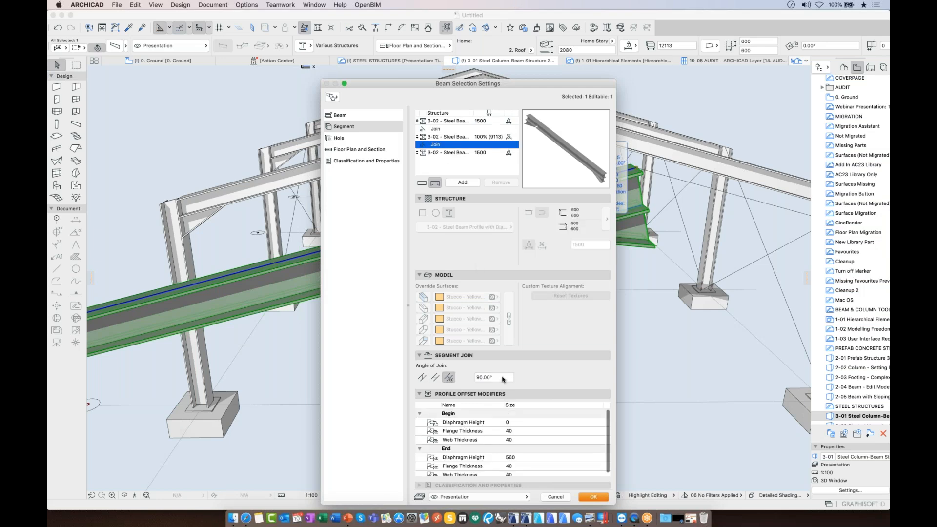
pyautogui.click(593, 497)
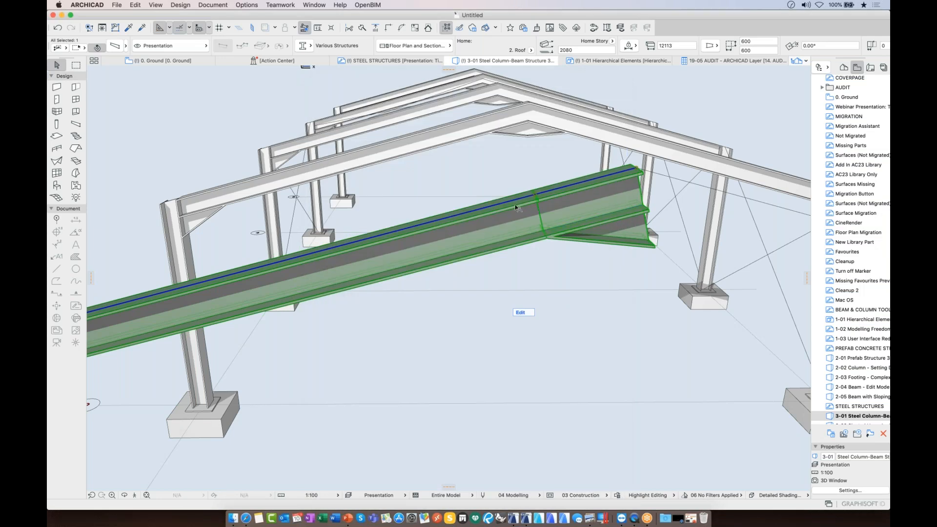
# Try rotating the join angle of the sloped beam's upper segment graphically, then undo the change
pyautogui.click(538, 196)
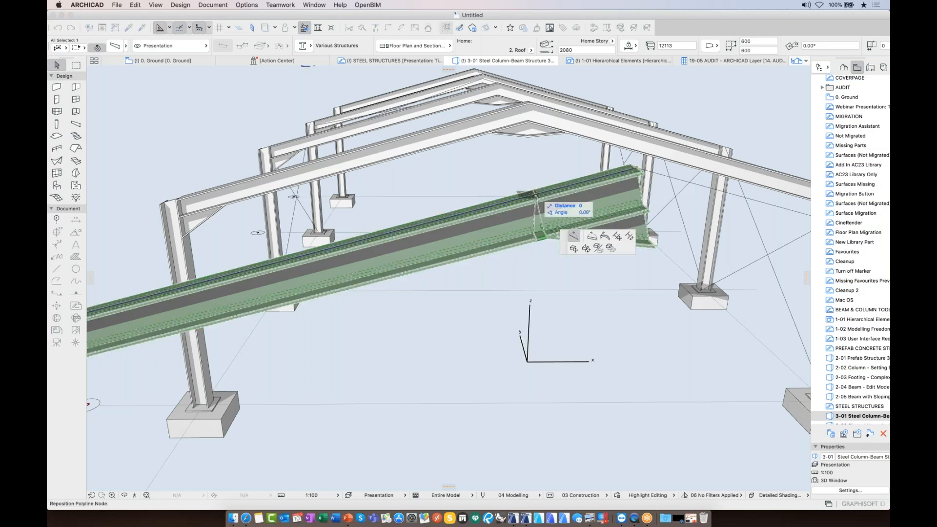
pyautogui.click(629, 236)
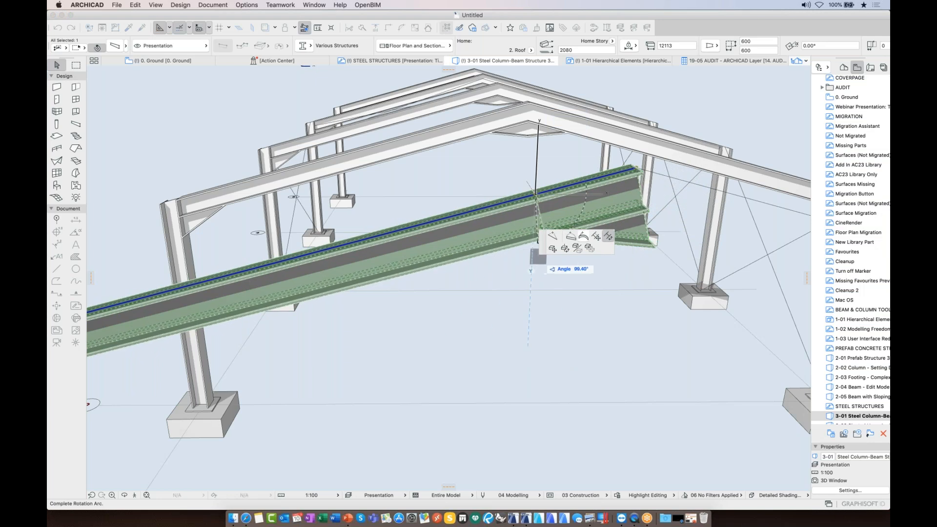
pyautogui.click(492, 273)
pyautogui.press('super+z')
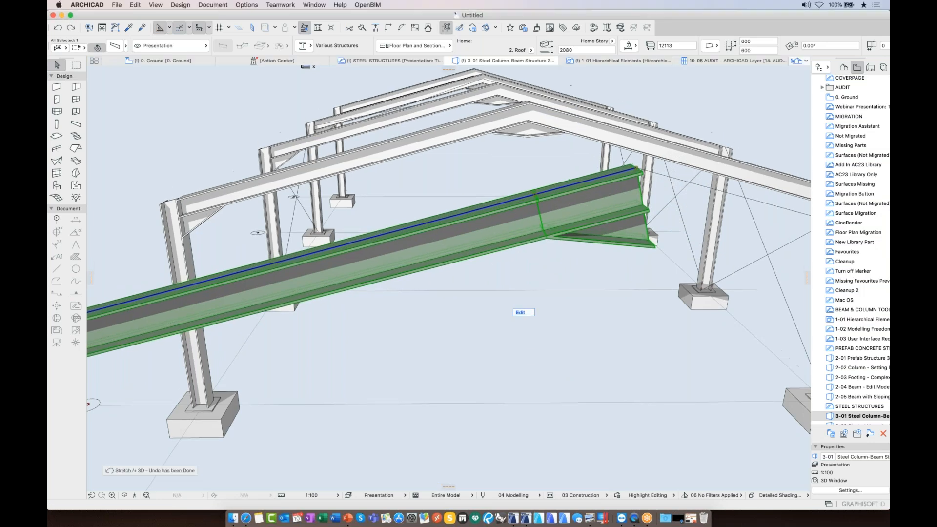
# Set both the start and end cuts of the sloped steel beam to vertical in its settings, then deselect it
pyautogui.moveTo(476, 375); pyautogui.dragTo(604, 325, button='middle')
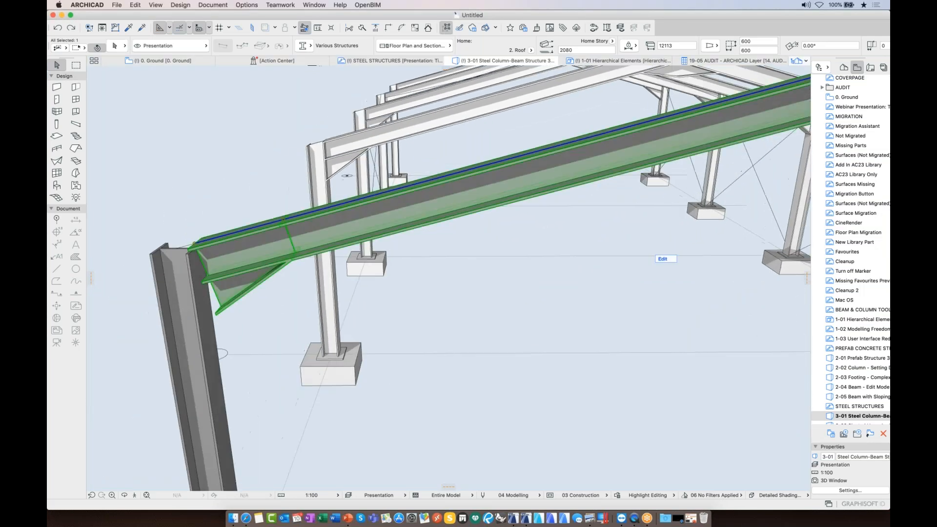
pyautogui.scroll(-10, 474, 393)
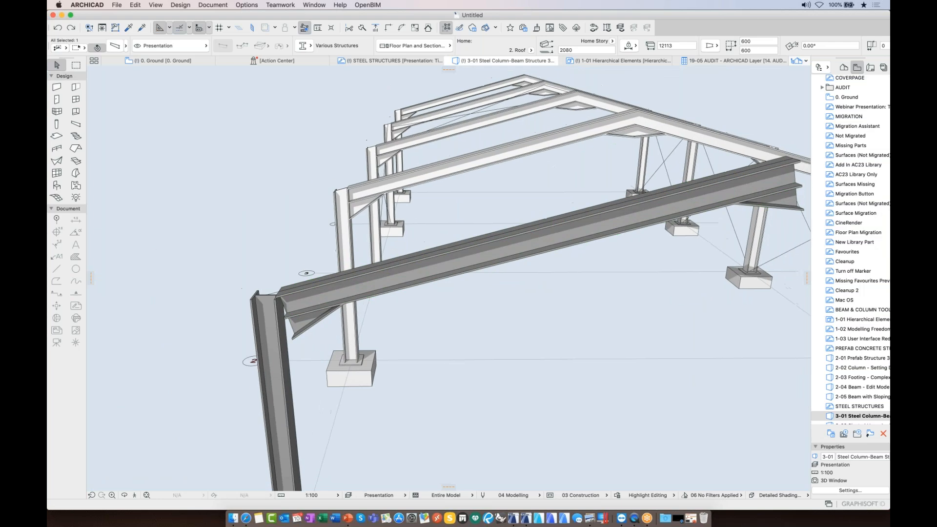
pyautogui.keyDown('shift'); pyautogui.moveTo(381, 264); pyautogui.dragTo(403, 215, button='middle'); pyautogui.keyUp('shift')
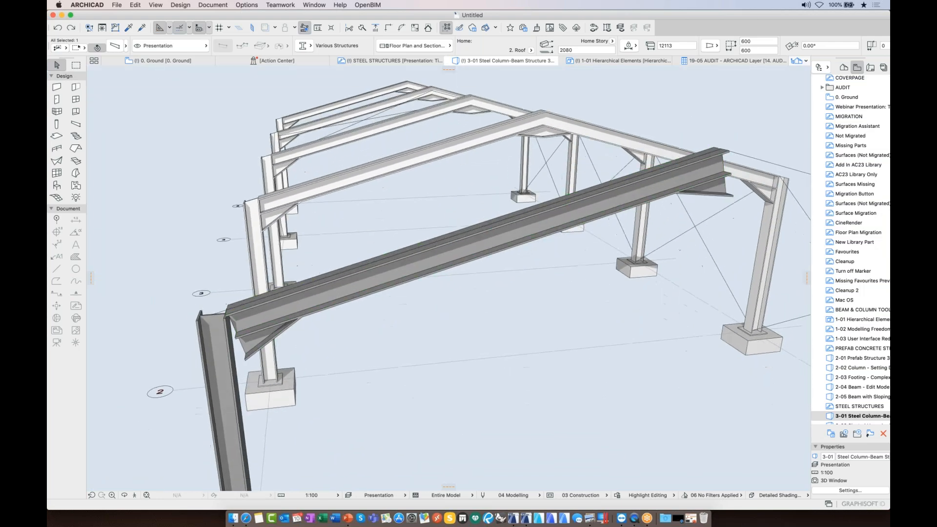
pyautogui.click(116, 48)
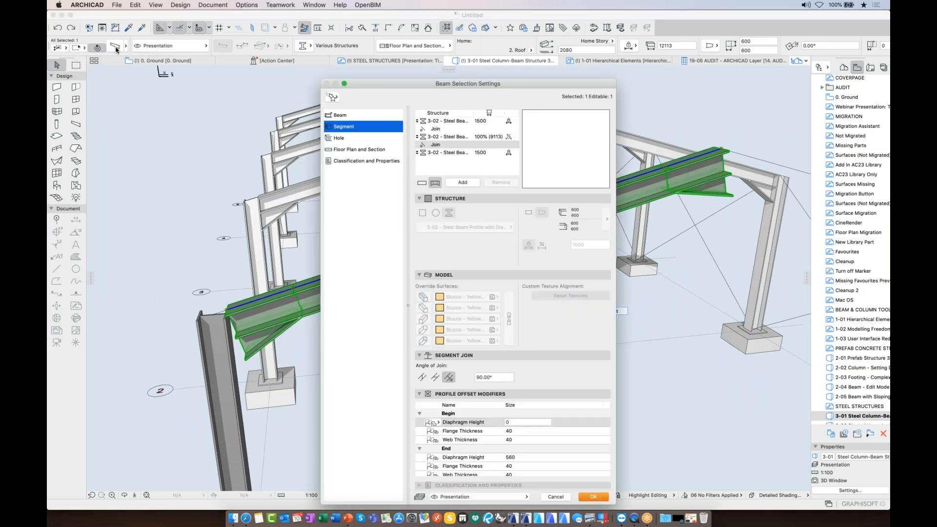
pyautogui.moveTo(357, 83); pyautogui.dragTo(387, 47)
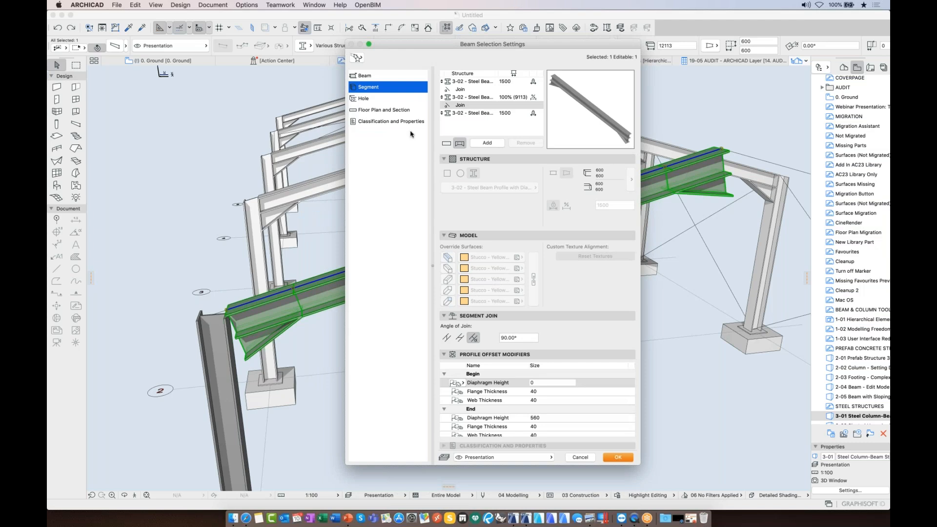
pyautogui.click(466, 121)
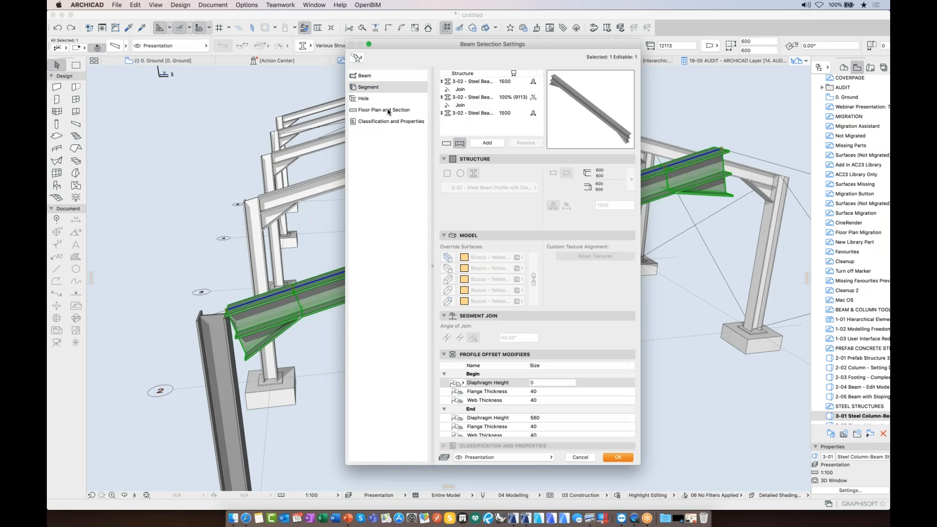
pyautogui.click(388, 77)
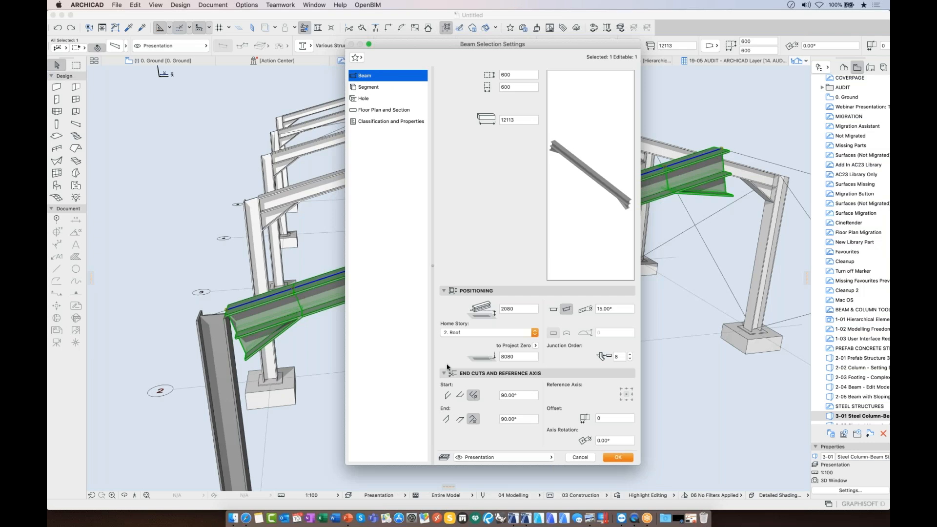
pyautogui.click(447, 395)
pyautogui.click(448, 421)
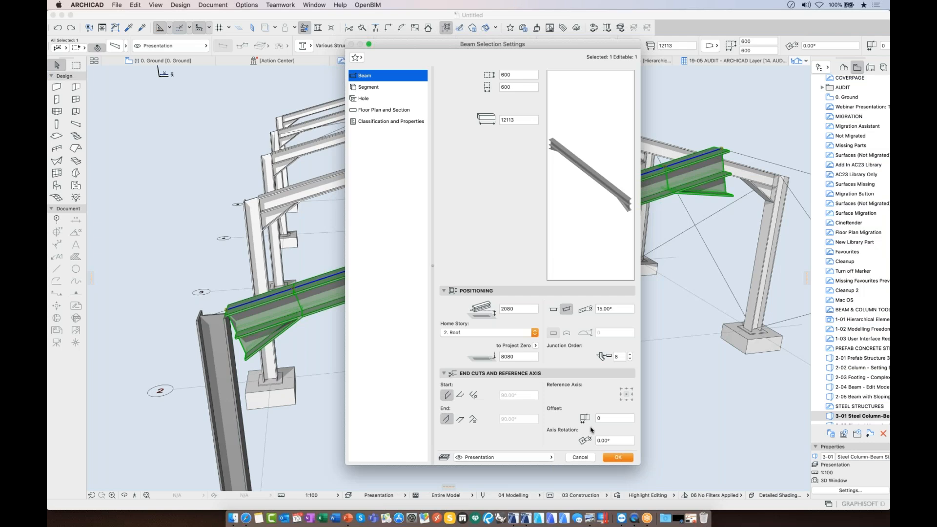
pyautogui.click(614, 456)
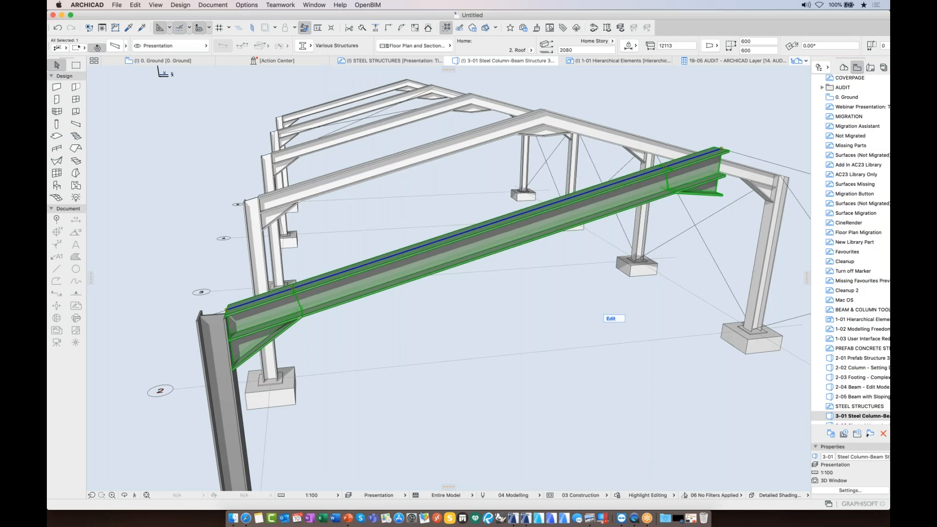
pyautogui.click(614, 318)
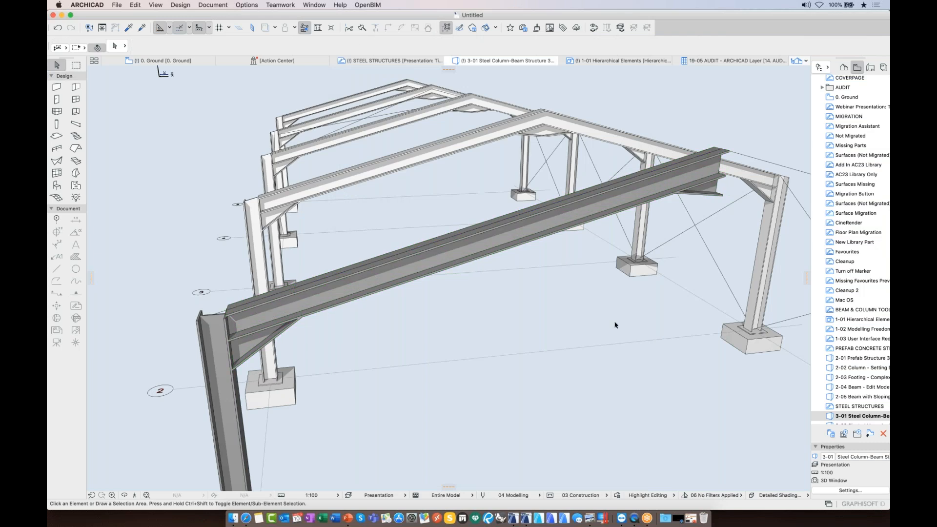
pyautogui.keyDown('shift'); pyautogui.moveTo(745, 219); pyautogui.dragTo(526, 250, button='middle'); pyautogui.keyUp('shift')
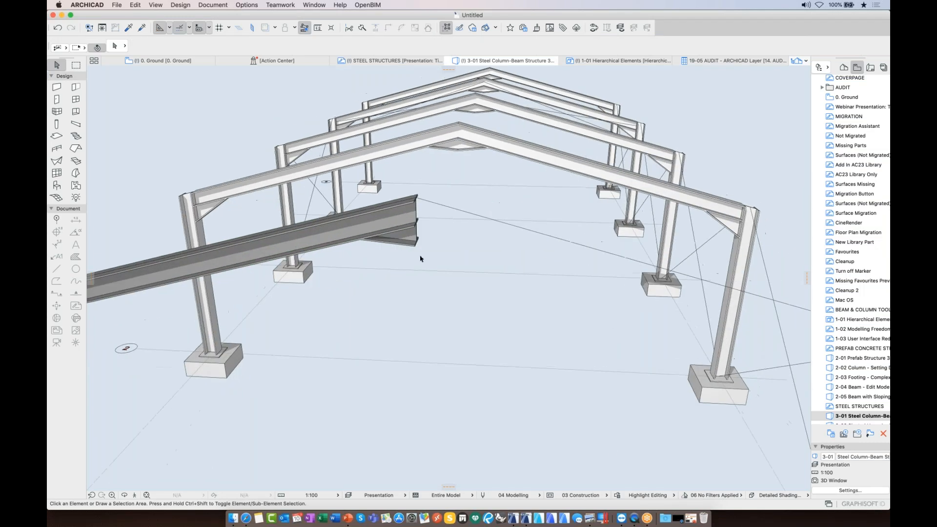
pyautogui.click(417, 239)
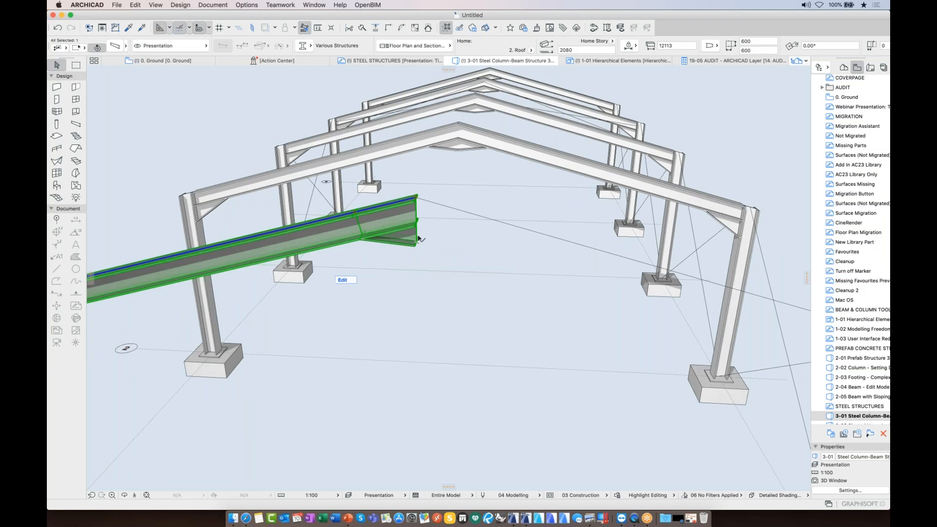
pyautogui.click(416, 198)
pyautogui.click(448, 194)
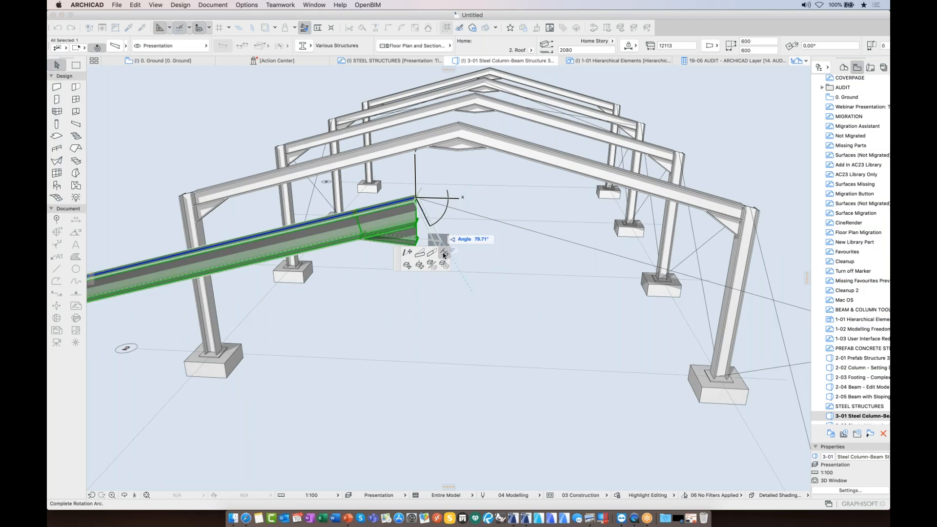
pyautogui.press('Escape')
# Rotate the top end cut of the front steel column graphically so it follows the slope of the adjoining beam
pyautogui.moveTo(422, 372)
pyautogui.mouseDown(button='middle')
pyautogui.moveTo(627, 357)
pyautogui.moveTo(619, 365)
pyautogui.moveTo(429, 359)
pyautogui.mouseUp(button='middle')
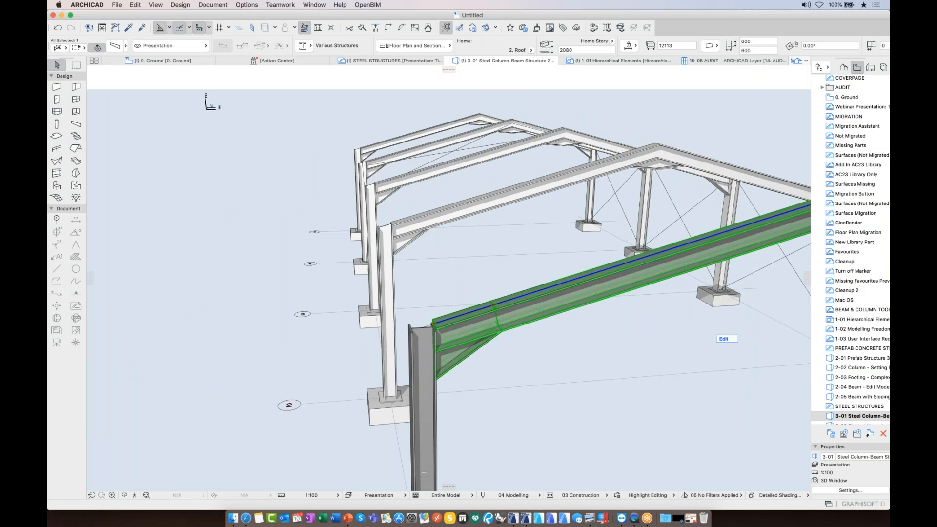
pyautogui.click(447, 370)
pyautogui.keyDown('shift'); pyautogui.moveTo(446, 363); pyautogui.dragTo(458, 353, button='middle'); pyautogui.keyUp('shift')
pyautogui.press('Escape')
pyautogui.scroll(5, 471, 337)
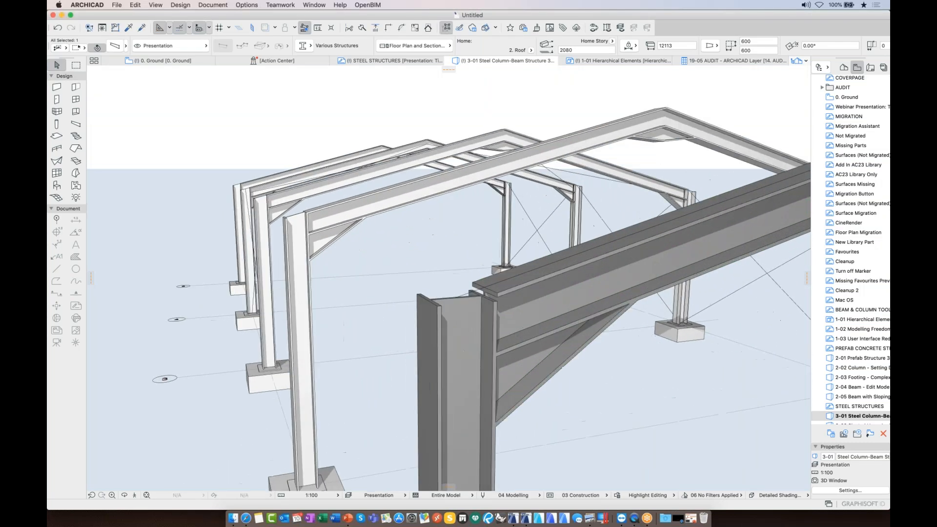
pyautogui.click(473, 312)
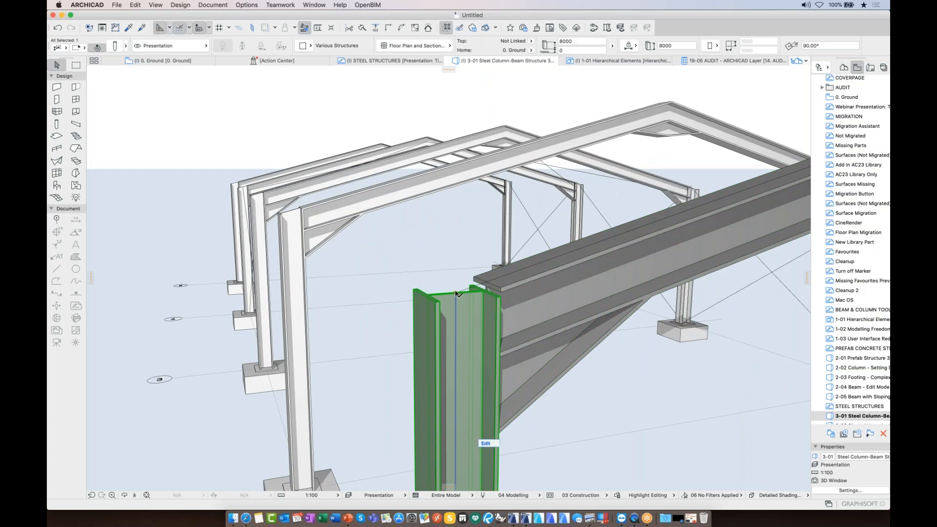
pyautogui.click(457, 294)
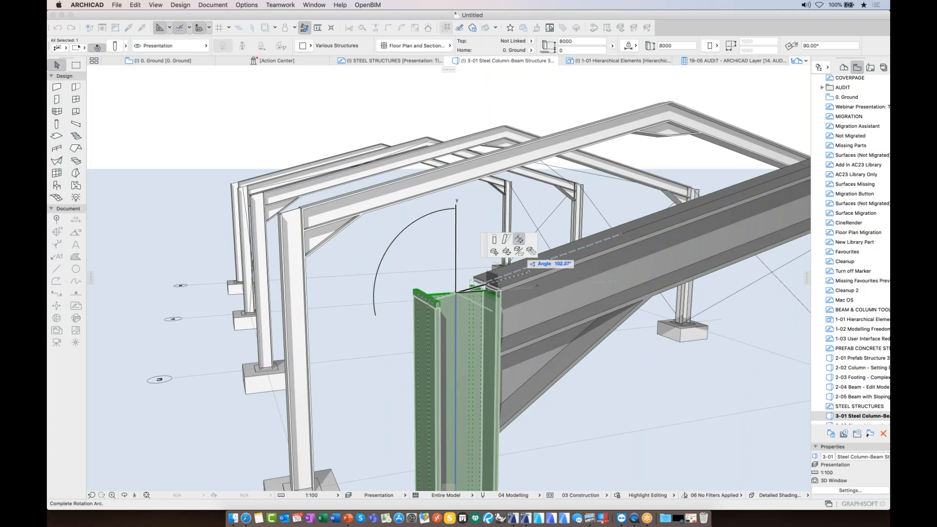
pyautogui.click(490, 281)
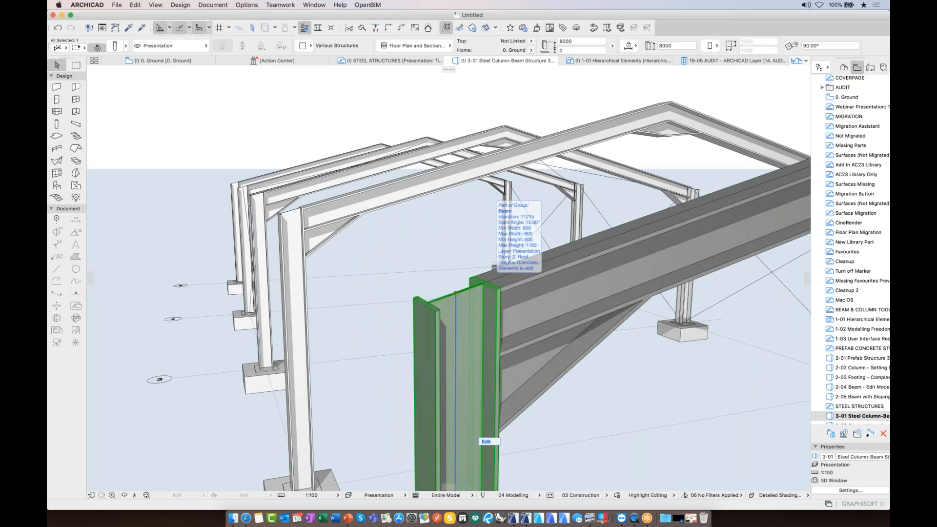
pyautogui.press('Escape')
# Select the front column and sloped beam and mirror a copy about the ridge line to complete the front frame
pyautogui.scroll(-6, 513, 279)
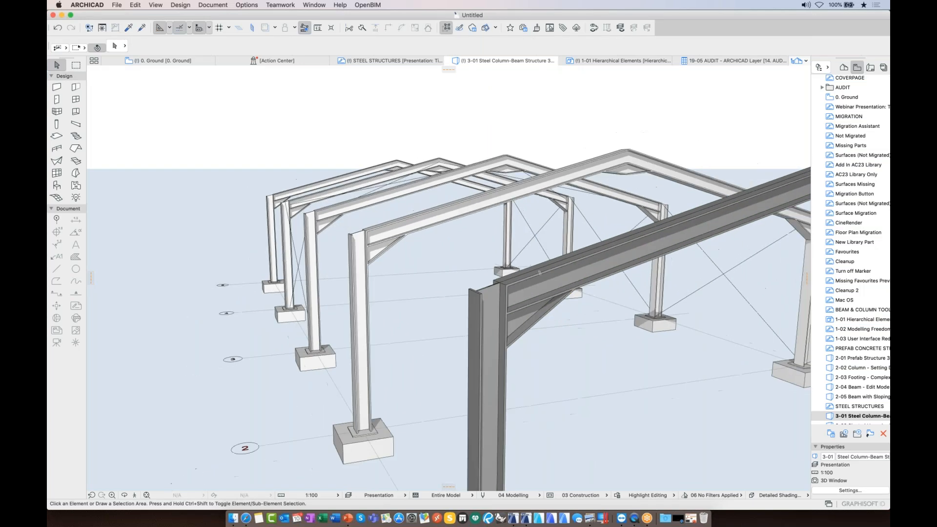
pyautogui.keyDown('shift'); pyautogui.moveTo(514, 279); pyautogui.dragTo(497, 350, button='middle'); pyautogui.keyUp('shift')
pyautogui.click(457, 404)
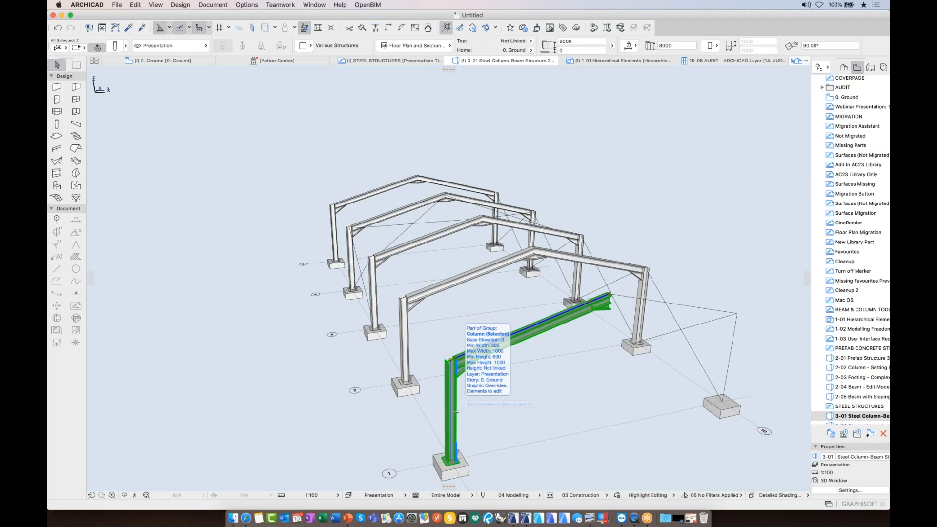
pyautogui.press('super+alt+m')
pyautogui.click(609, 294)
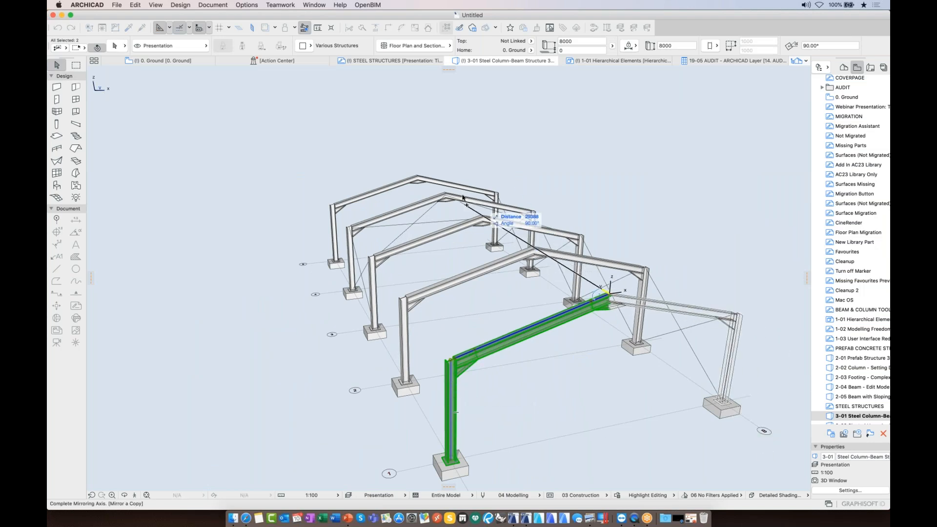
pyautogui.click(445, 194)
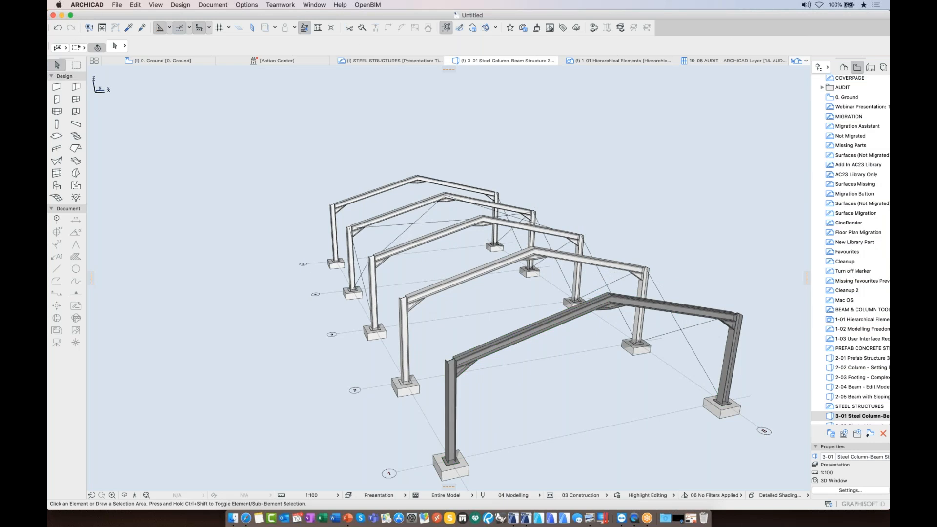
# Go through the saved views 3-02 Slanted Haunched Beam, 3-03 Column Adjustments and PORTAL FRAMES, ending on 4-01 Portal Frame - End Cuts and Joins
pyautogui.moveTo(658, 409); pyautogui.dragTo(628, 410, button='middle')
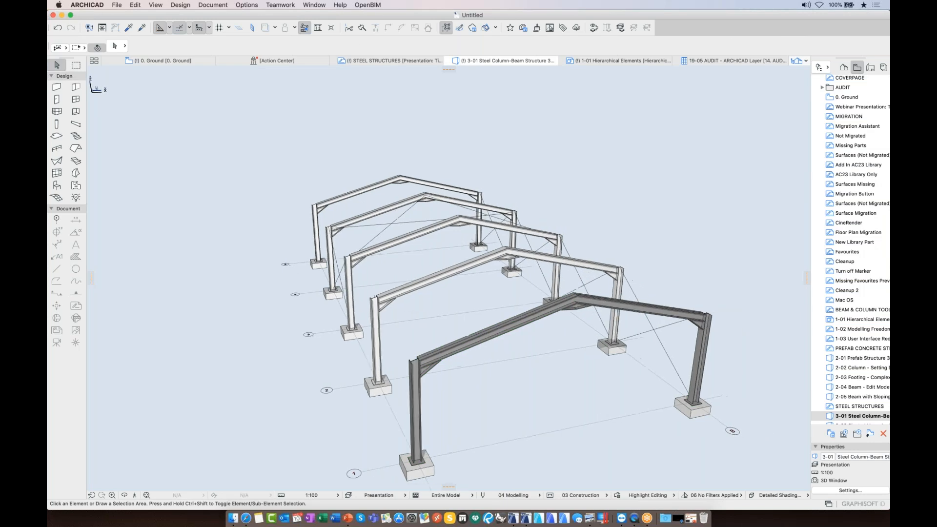
pyautogui.scroll(-5, 846, 373)
pyautogui.doubleClick(854, 354)
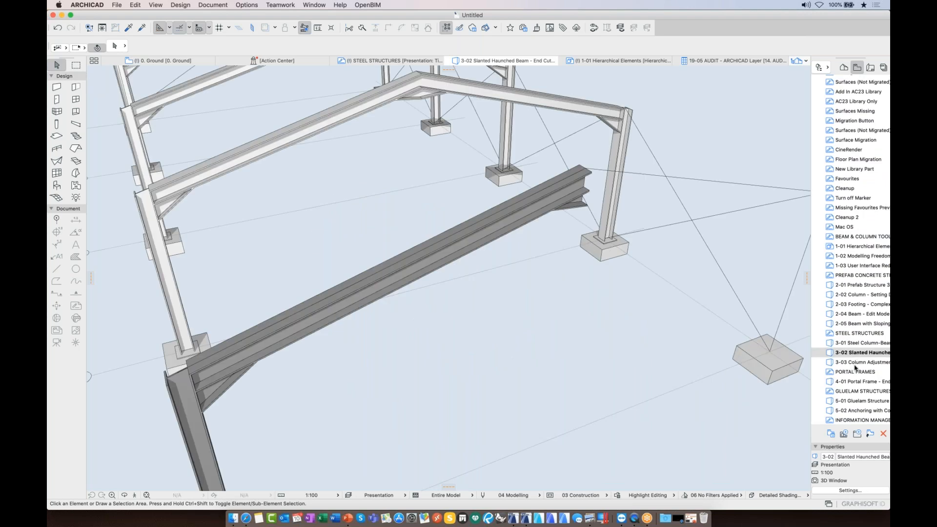
pyautogui.doubleClick(854, 363)
pyautogui.doubleClick(855, 372)
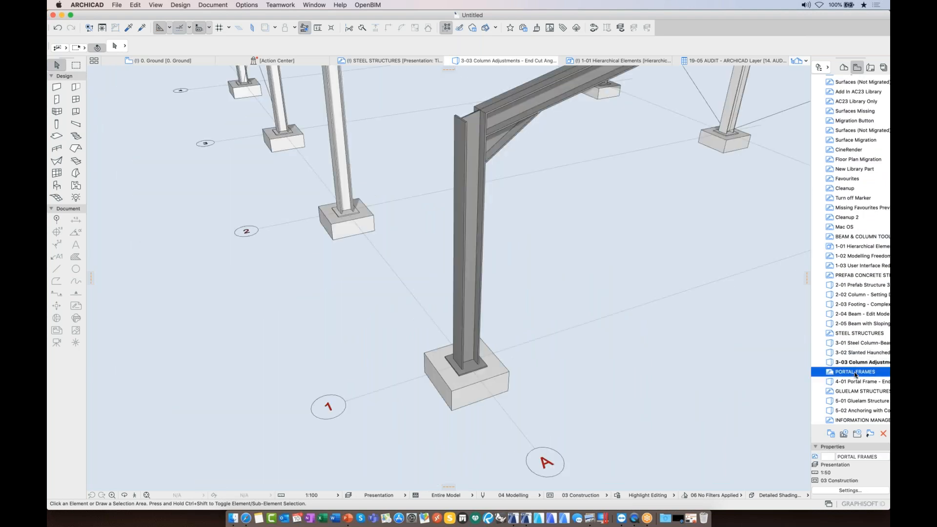
pyautogui.doubleClick(856, 381)
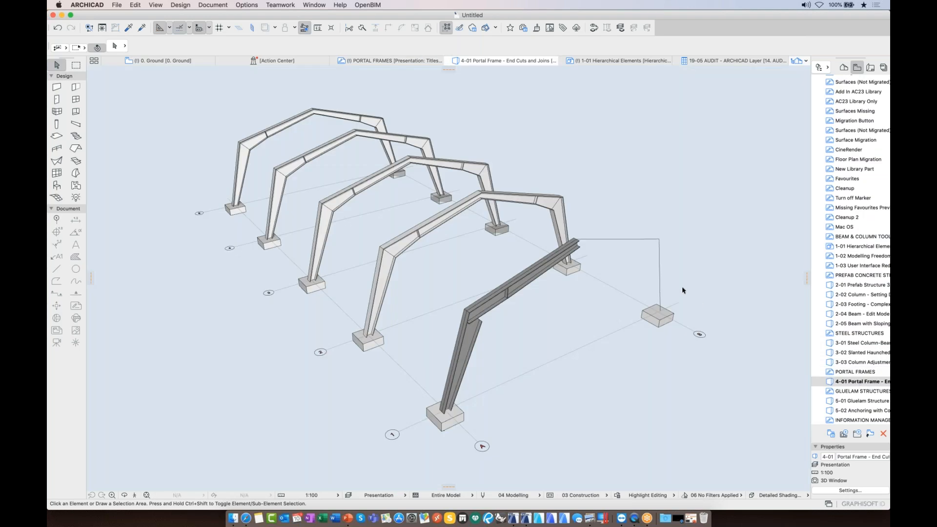
# Rotate the base end cut of the front slanted column to 75° so it sits flush on its footing
pyautogui.keyDown('shift'); pyautogui.moveTo(682, 290); pyautogui.dragTo(477, 229, button='middle'); pyautogui.keyUp('shift')
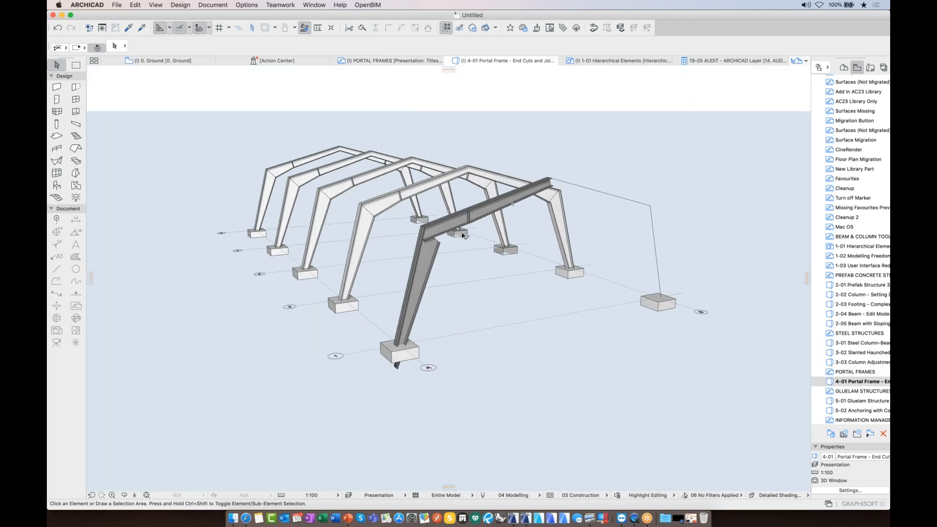
pyautogui.scroll(5, 432, 264)
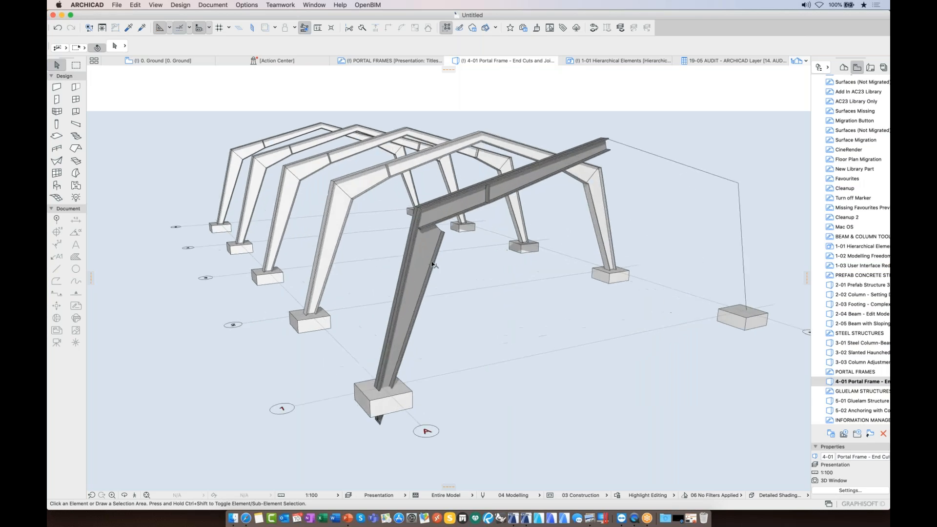
pyautogui.scroll(-1, 432, 264)
pyautogui.keyDown('shift'); pyautogui.moveTo(432, 264); pyautogui.dragTo(414, 232, button='middle'); pyautogui.keyUp('shift')
pyautogui.click(361, 413)
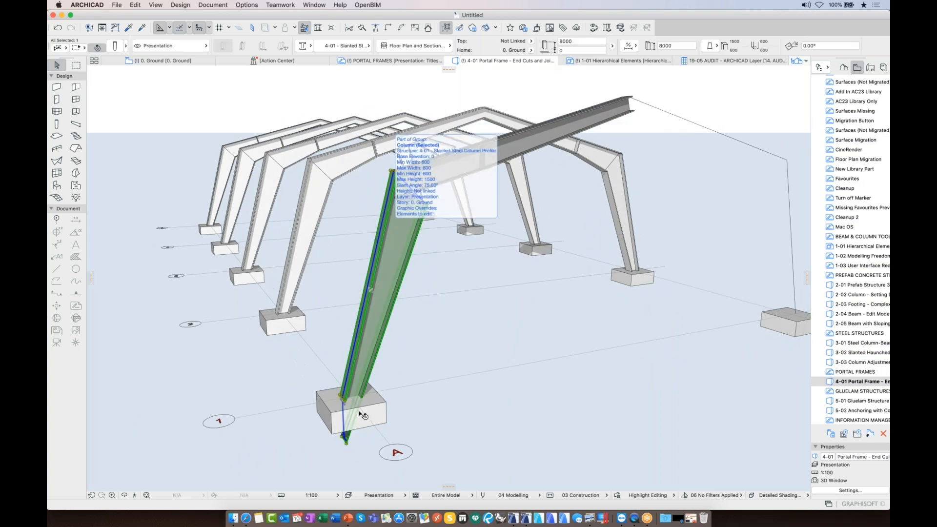
pyautogui.click(346, 446)
pyautogui.click(396, 390)
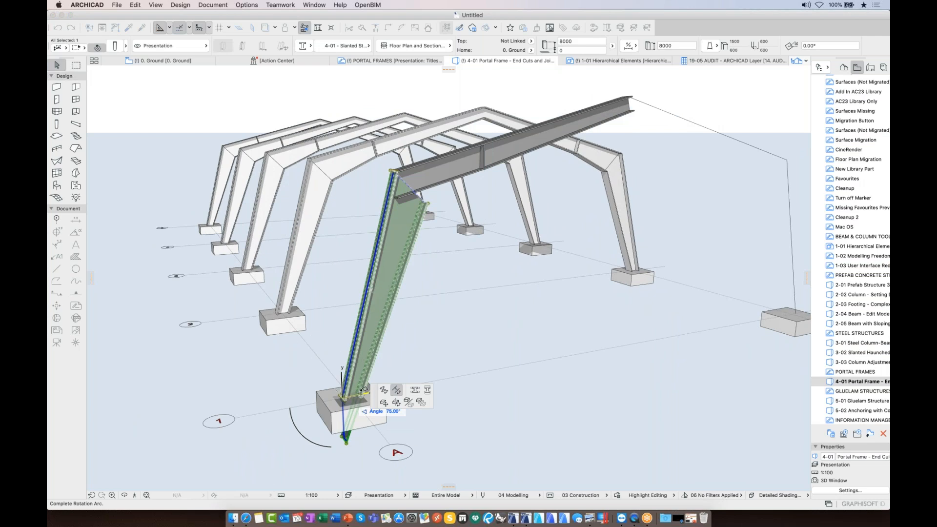
pyautogui.click(517, 361)
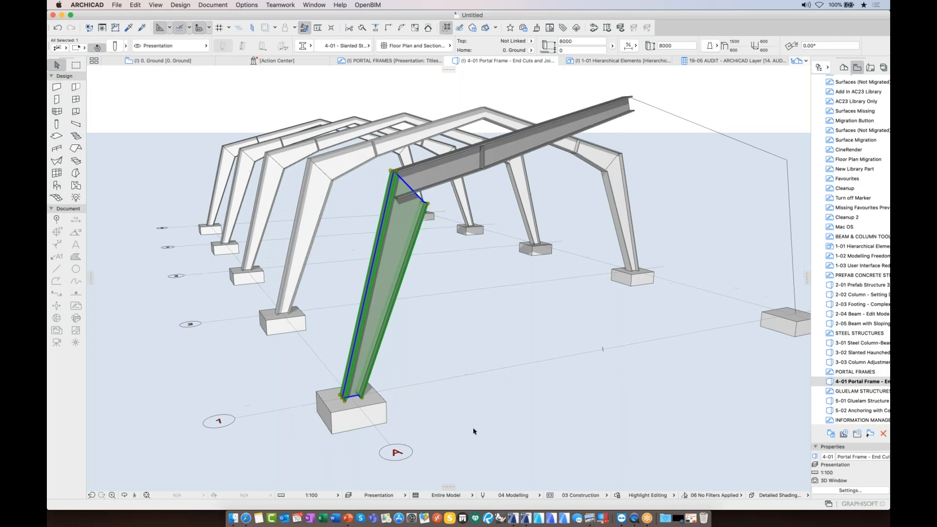
pyautogui.keyDown('shift'); pyautogui.moveTo(529, 258); pyautogui.dragTo(419, 322, button='middle'); pyautogui.keyUp('shift')
pyautogui.click(338, 296)
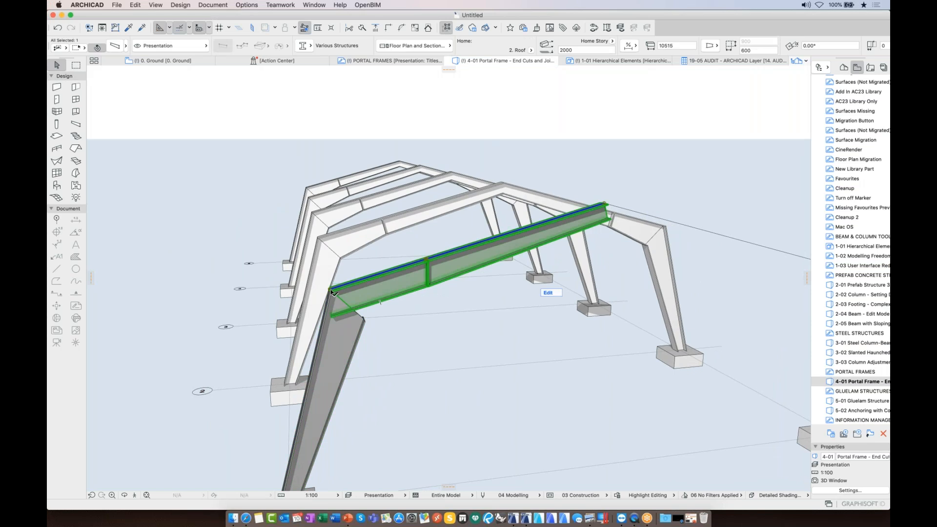
pyautogui.click(428, 259)
pyautogui.press('Escape')
pyautogui.press('Escape')
# Rotate the ridge end cut of the front sloped beam graphically to 105° so its end face stands vertical
pyautogui.keyDown('shift'); pyautogui.moveTo(541, 280); pyautogui.dragTo(459, 329, button='middle'); pyautogui.keyUp('shift')
pyautogui.scroll(5, 632, 217)
pyautogui.scroll(-2, 632, 217)
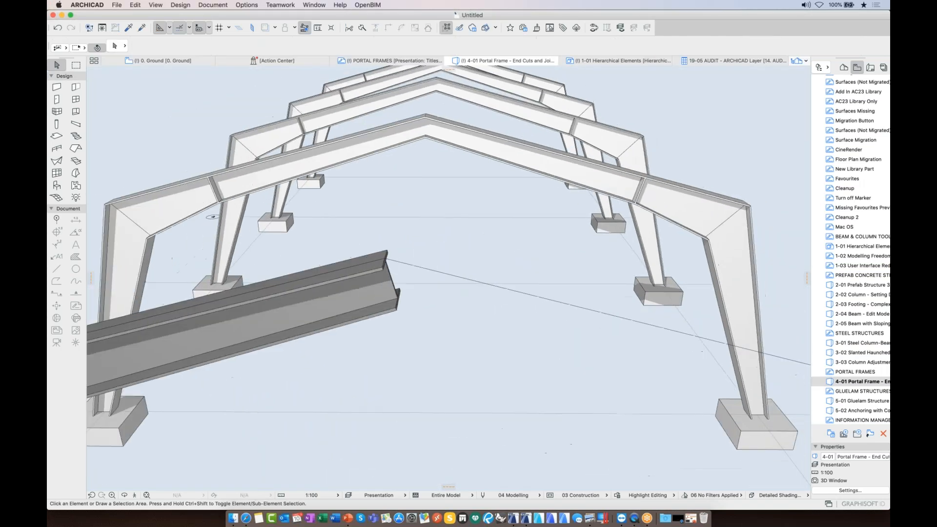
pyautogui.click(384, 259)
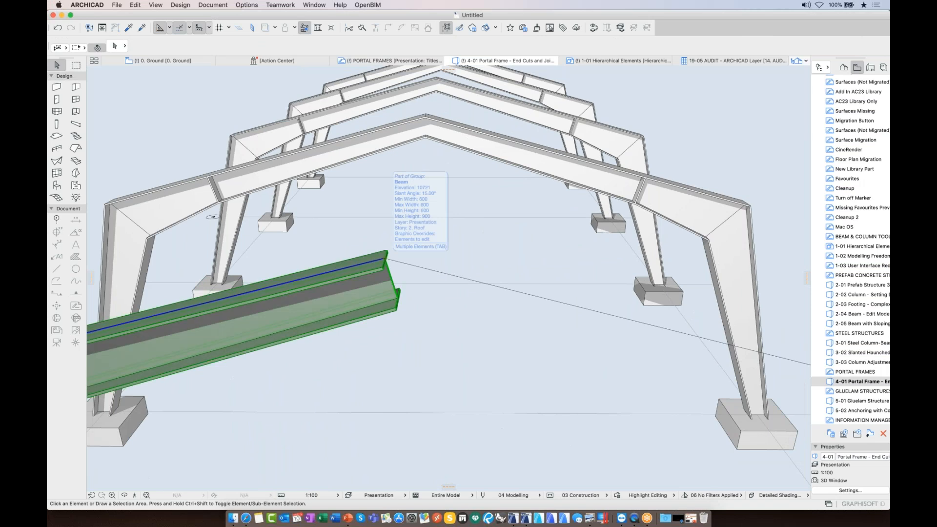
pyautogui.click(397, 302)
pyautogui.click(459, 300)
pyautogui.click(389, 353)
# Rotate the beam's lower end cut graphically to 60° so it is mitred toward the inner corner of the column
pyautogui.moveTo(308, 384); pyautogui.dragTo(556, 288, button='middle')
pyautogui.scroll(-2, 387, 357)
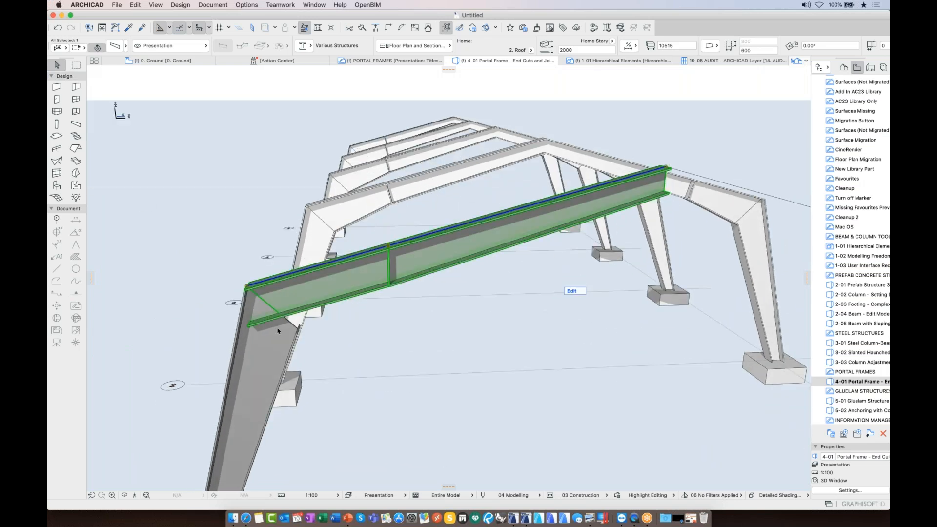
pyautogui.click(247, 286)
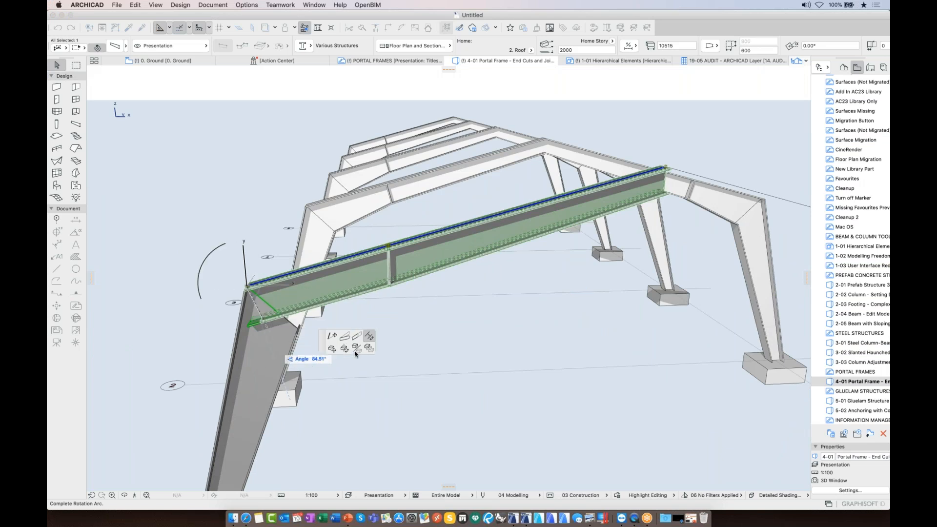
pyautogui.click(298, 324)
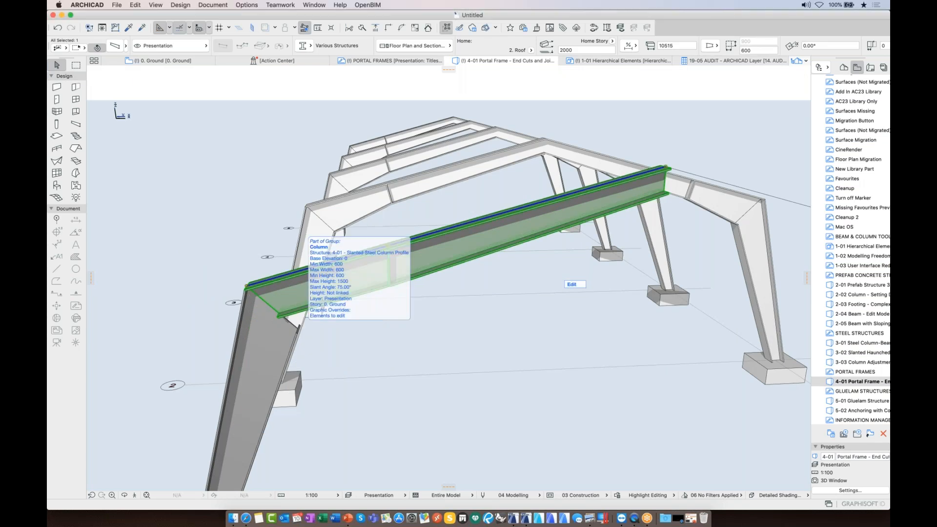
# Rotate both segment joins at the beam's stiffener plate to 90° so the plate sits perpendicular to the sloped beam
pyautogui.keyDown('shift'); pyautogui.moveTo(298, 324); pyautogui.dragTo(523, 296, button='middle'); pyautogui.keyUp('shift')
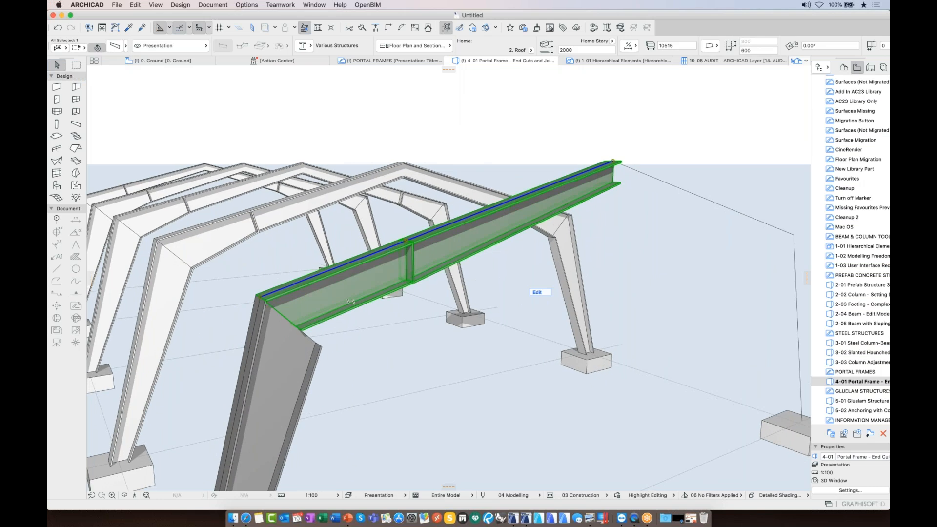
pyautogui.scroll(3, 419, 249)
pyautogui.moveTo(419, 248); pyautogui.dragTo(397, 273, button='middle')
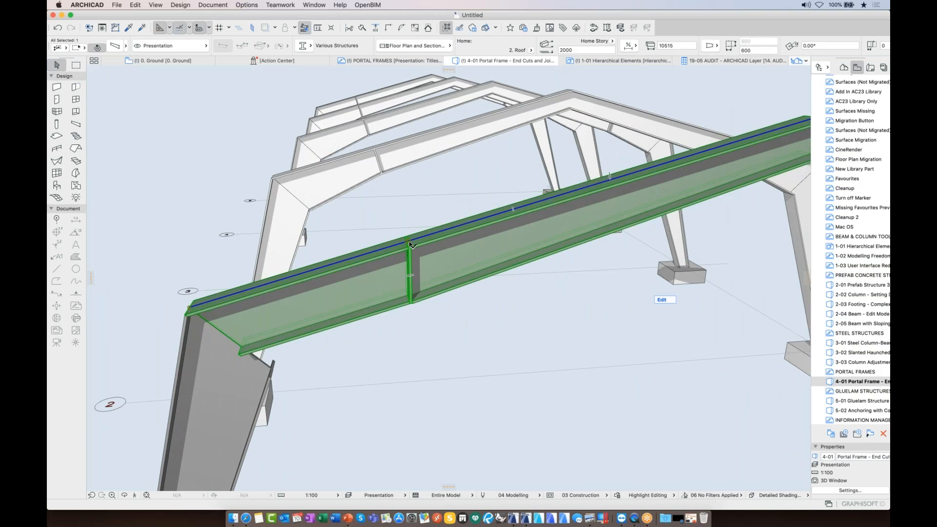
pyautogui.scroll(5, 409, 244)
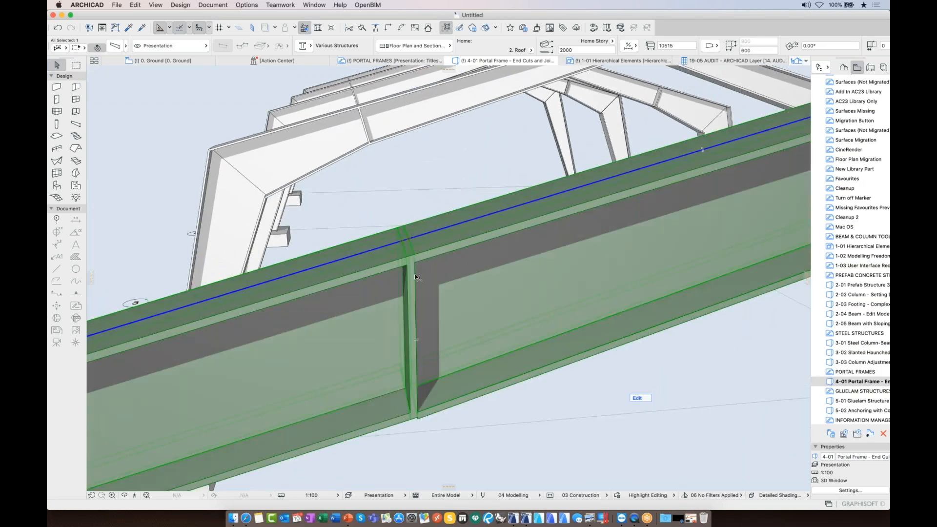
pyautogui.moveTo(411, 241)
pyautogui.click(411, 240)
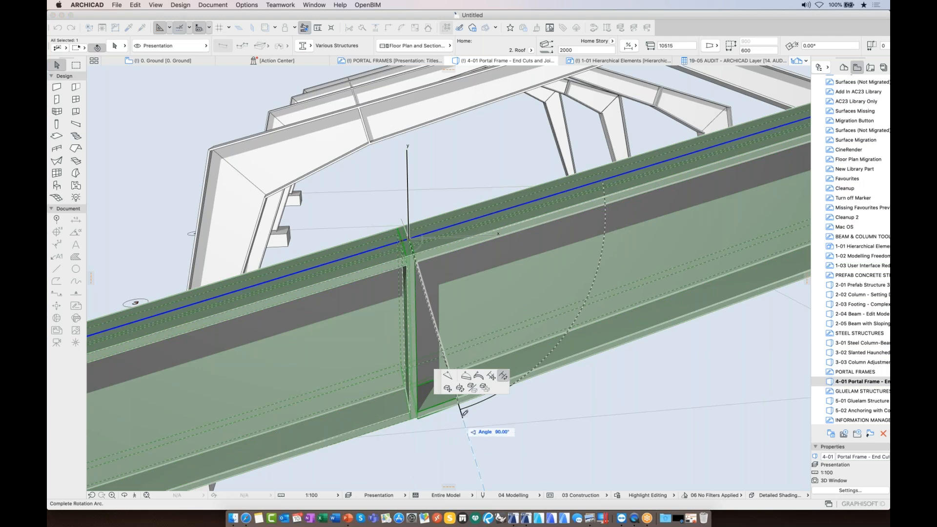
pyautogui.click(470, 411)
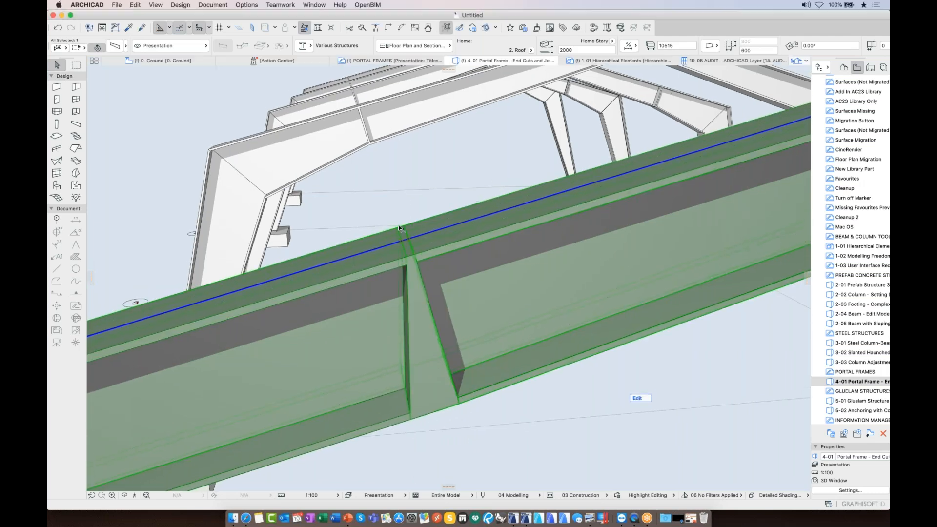
pyautogui.click(403, 241)
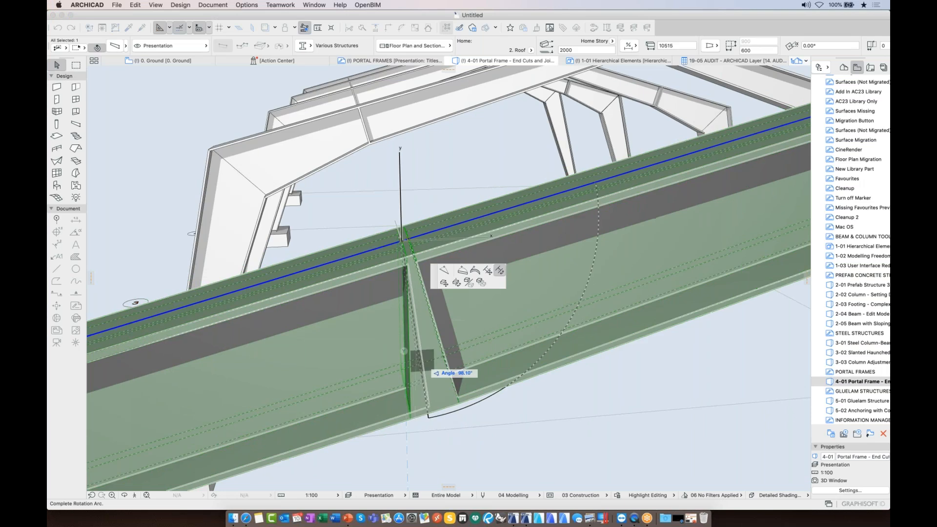
pyautogui.click(457, 427)
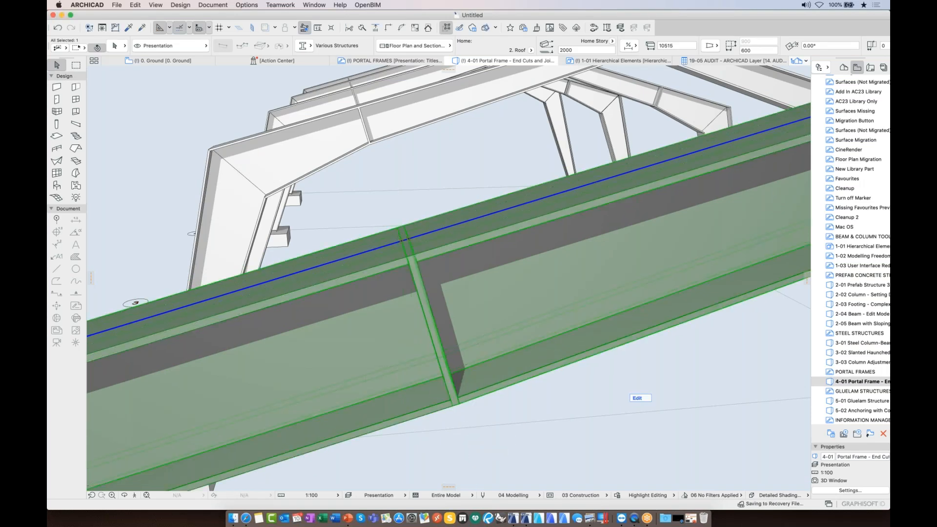
# Check the angles of both segment joins in the beam's segment settings and close them without changes
pyautogui.press('super+t')
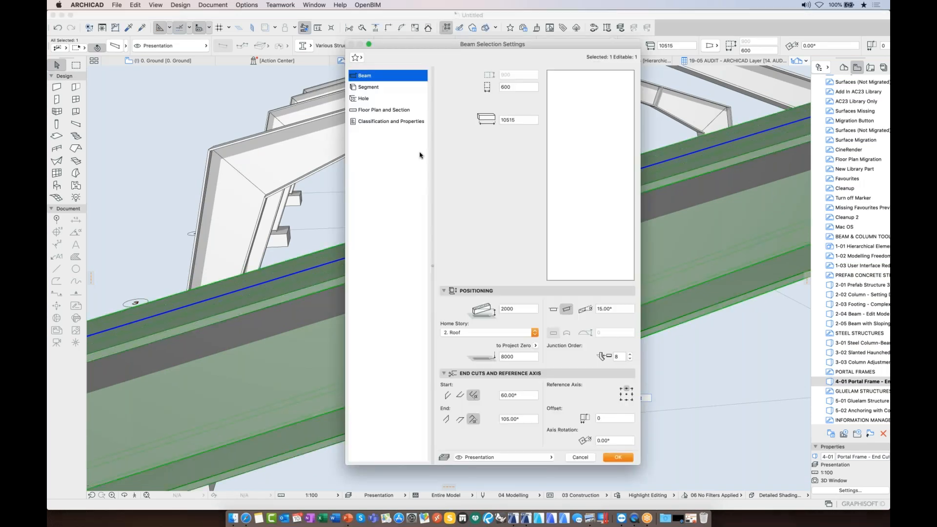
pyautogui.click(386, 88)
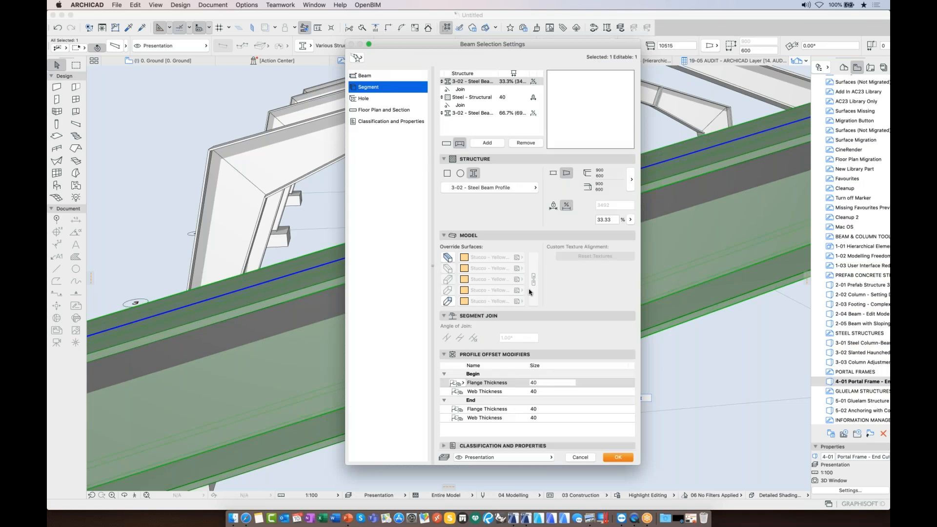
pyautogui.click(463, 106)
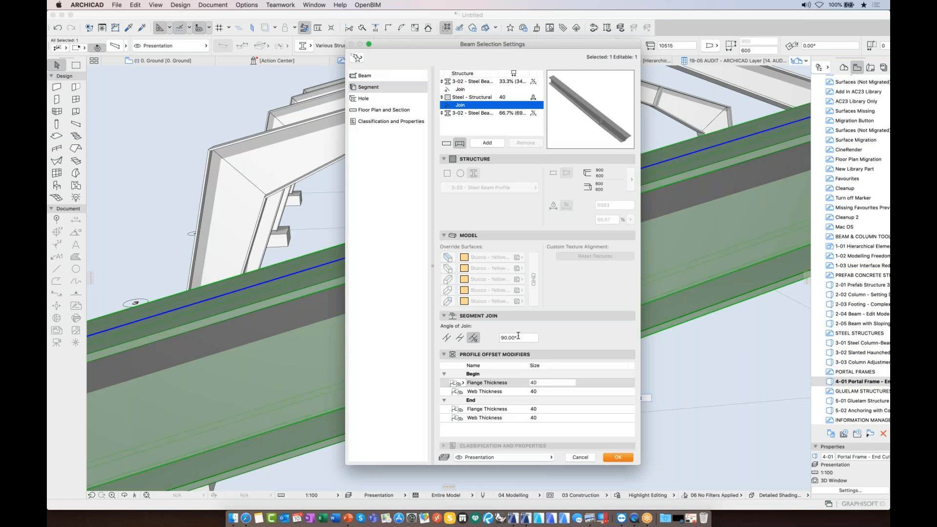
pyautogui.click(464, 89)
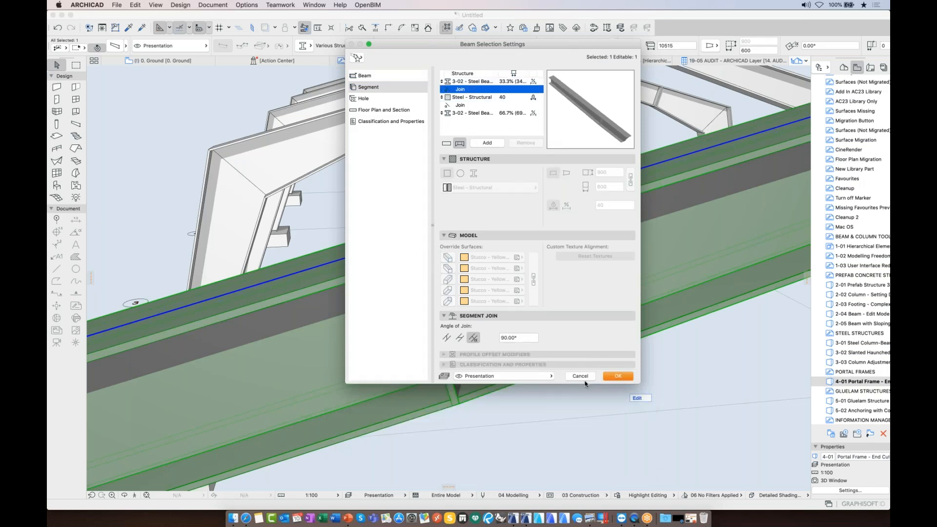
pyautogui.click(589, 377)
pyautogui.moveTo(510, 407); pyautogui.dragTo(634, 362, button='middle')
pyautogui.scroll(-3, 510, 409)
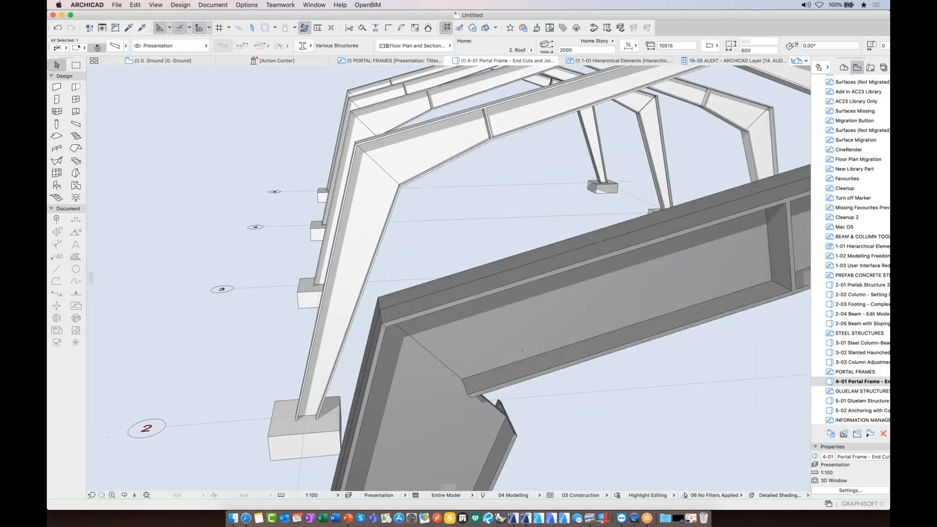
# Enter edit mode for the dark steel portal-frame beam and select its end segment where it meets the column
pyautogui.keyDown('shift'); pyautogui.moveTo(538, 386); pyautogui.dragTo(618, 350, button='middle'); pyautogui.keyUp('shift')
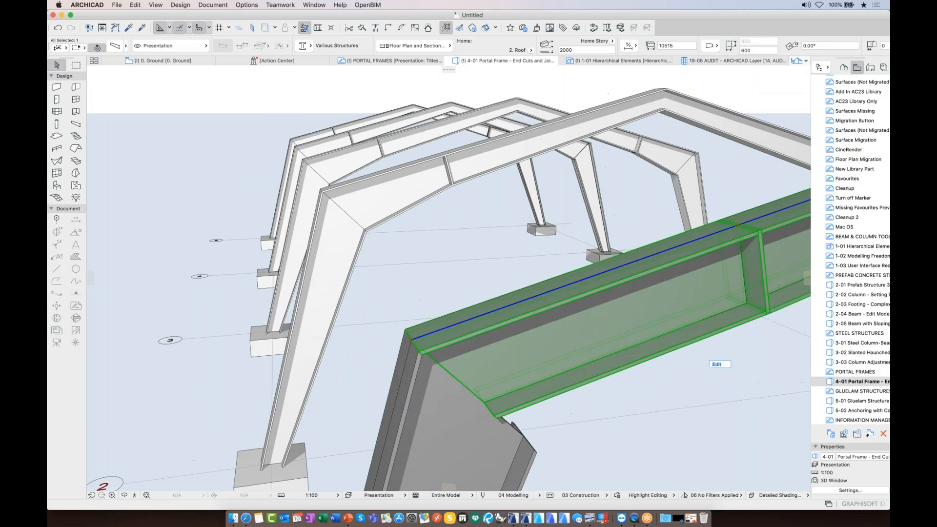
pyautogui.keyDown('shift'); pyautogui.moveTo(517, 244); pyautogui.dragTo(427, 170, button='middle'); pyautogui.keyUp('shift')
pyautogui.press('Escape')
pyautogui.keyDown('shift'); pyautogui.moveTo(575, 277); pyautogui.dragTo(574, 297, button='middle'); pyautogui.keyUp('shift')
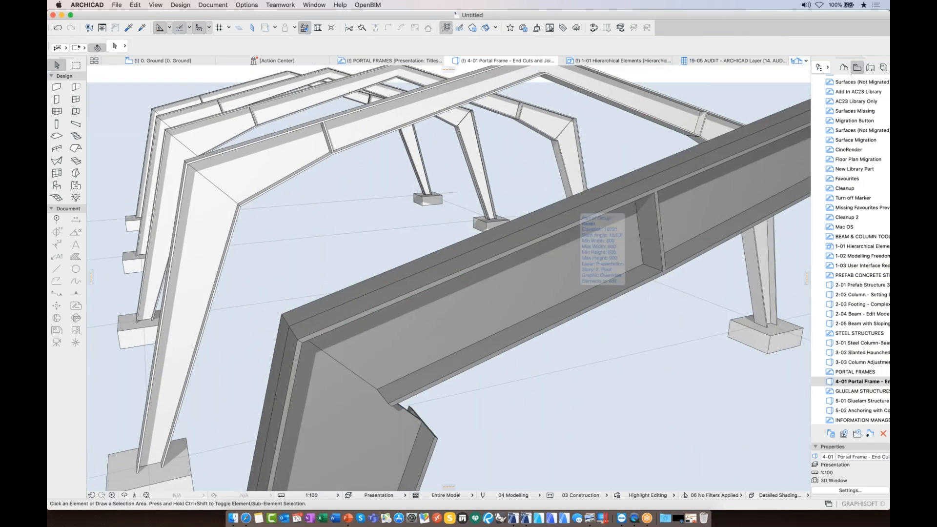
pyautogui.click(574, 298)
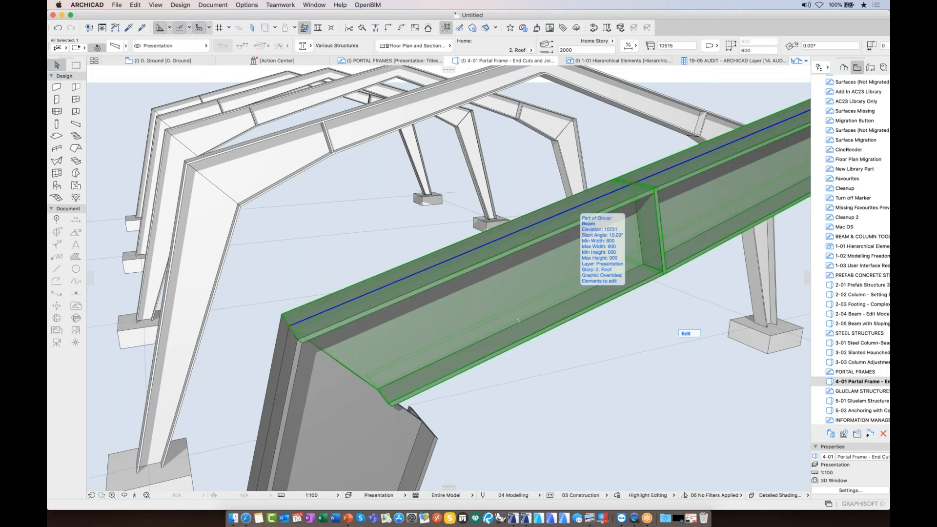
pyautogui.click(879, 65)
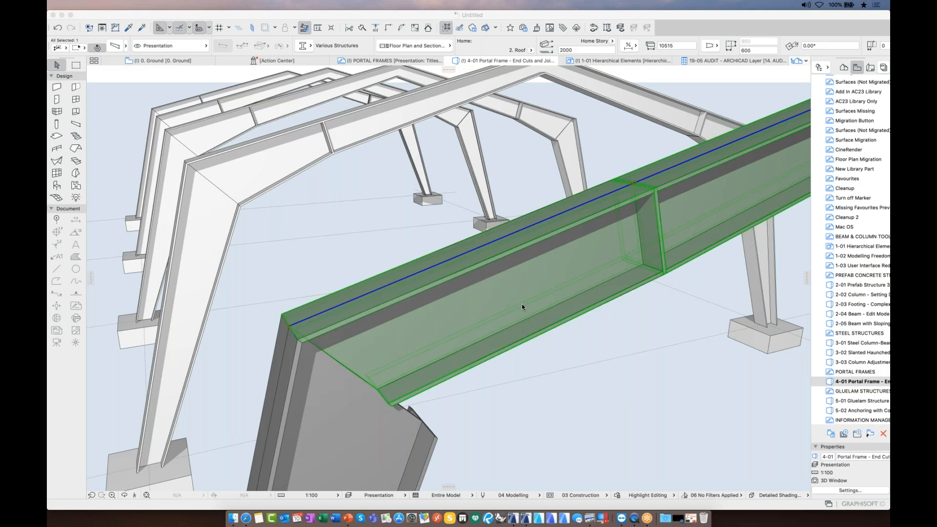
pyautogui.click(545, 248)
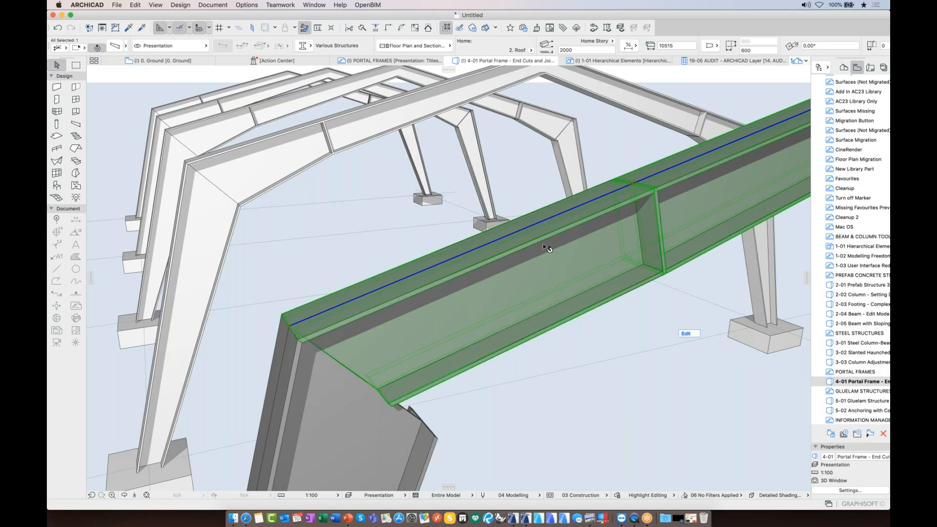
pyautogui.click(685, 334)
pyautogui.click(480, 332)
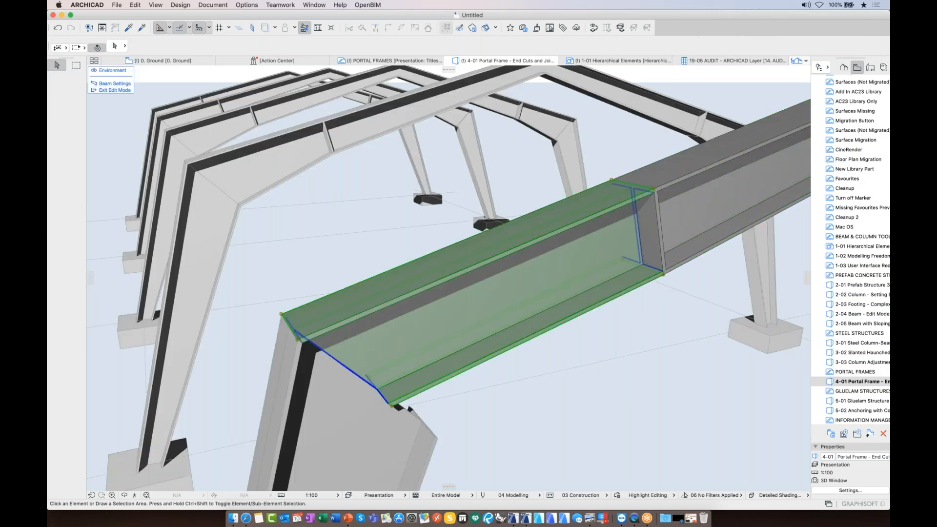
# Try stretching the end segment's lower flange corner to the column's inner corner, and undo the stretch
pyautogui.keyDown('shift'); pyautogui.moveTo(397, 396); pyautogui.dragTo(413, 352, button='middle'); pyautogui.keyUp('shift')
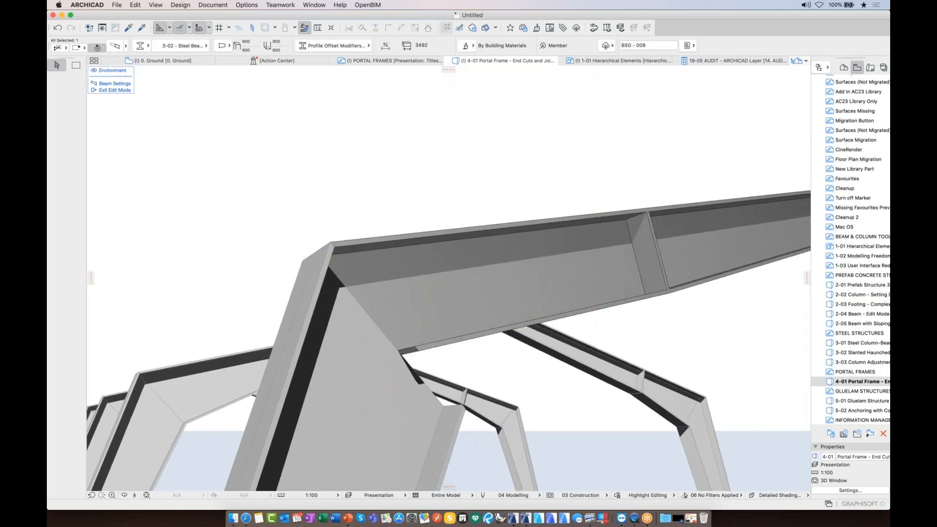
pyautogui.click(408, 350)
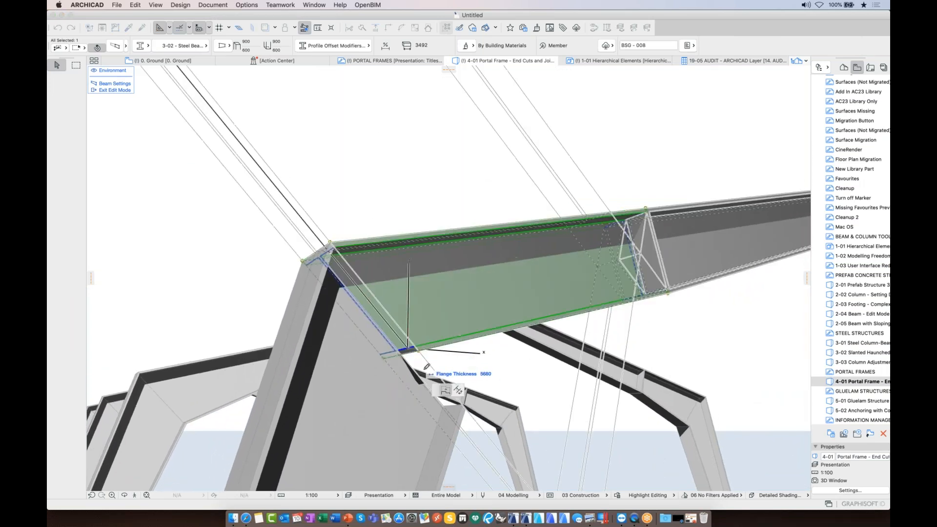
pyautogui.moveTo(426, 385)
pyautogui.keyDown('shift'); pyautogui.mouseDown(button='middle')
pyautogui.moveTo(423, 434)
pyautogui.moveTo(421, 393)
pyautogui.mouseUp(button='middle'); pyautogui.keyUp('shift')
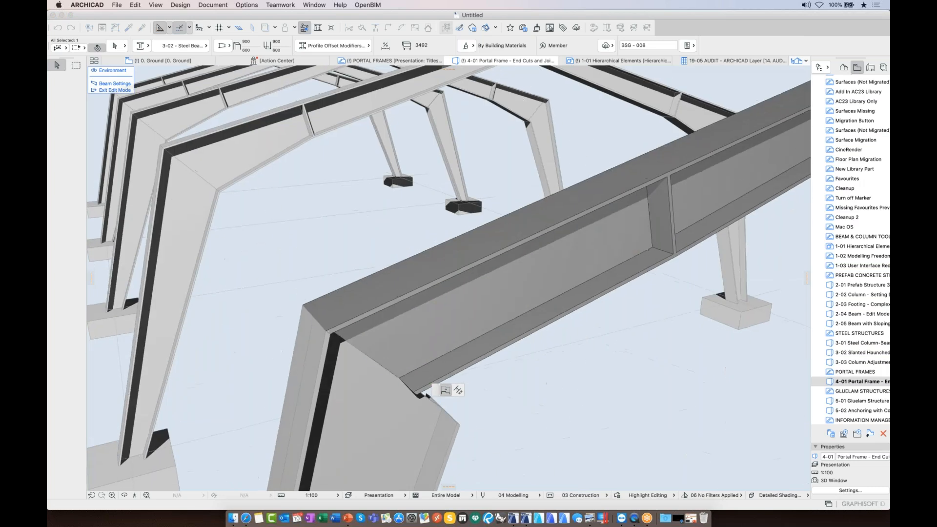
pyautogui.click(453, 421)
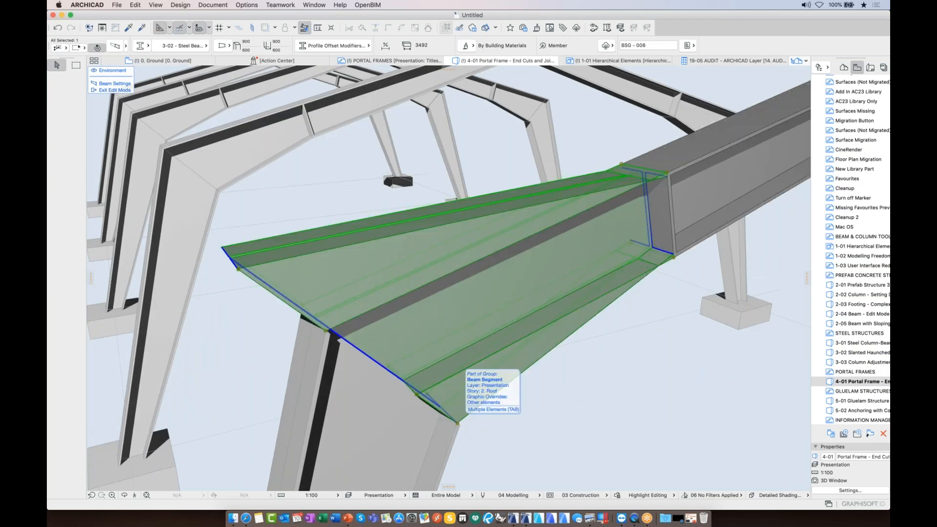
pyautogui.keyDown('shift'); pyautogui.moveTo(456, 422); pyautogui.dragTo(254, 426, button='middle'); pyautogui.keyUp('shift')
pyautogui.press('super+z')
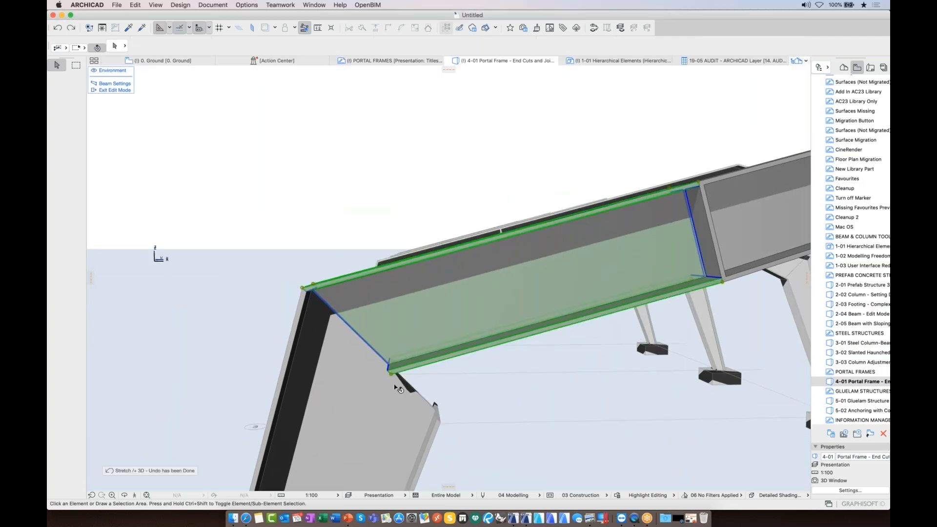
# Increase the beam segment's nominal height at the column end to about 1587 mm, meeting the column's inner corner, and leave edit mode
pyautogui.click(392, 376)
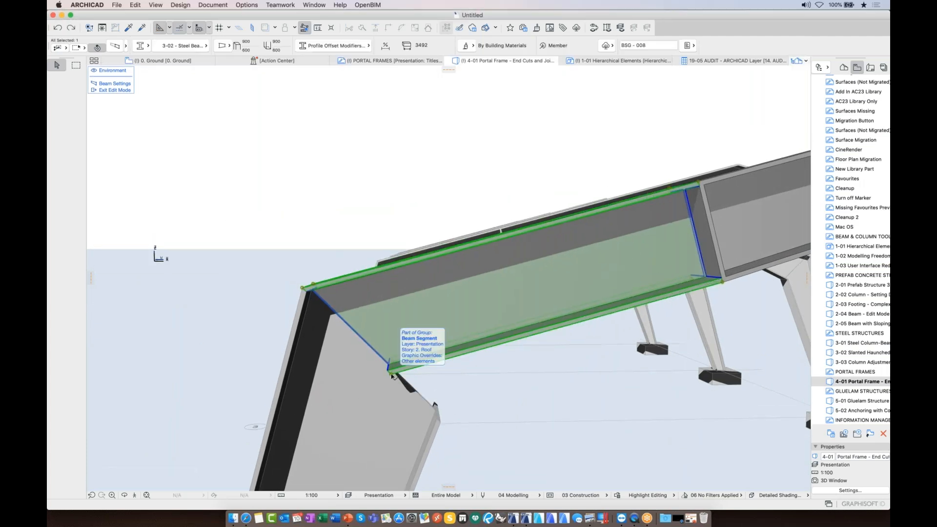
pyautogui.click(392, 375)
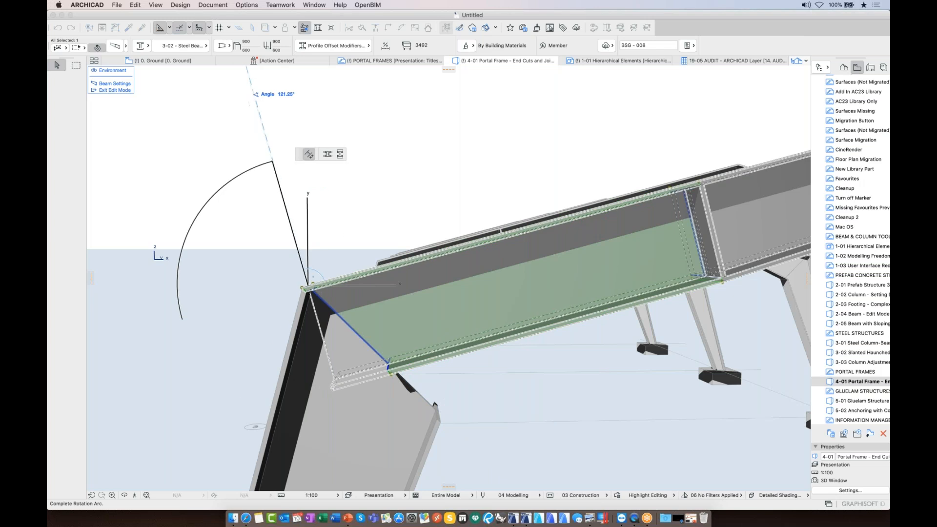
pyautogui.click(340, 155)
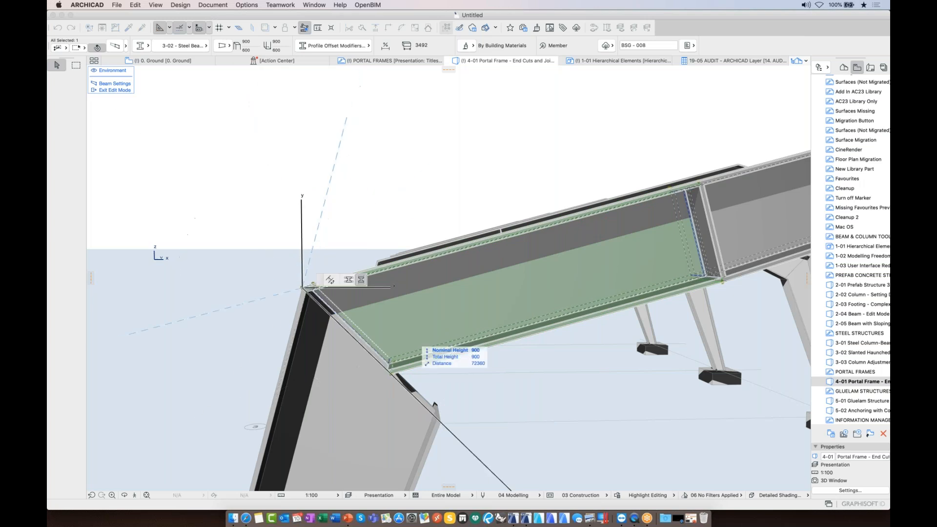
pyautogui.click(441, 423)
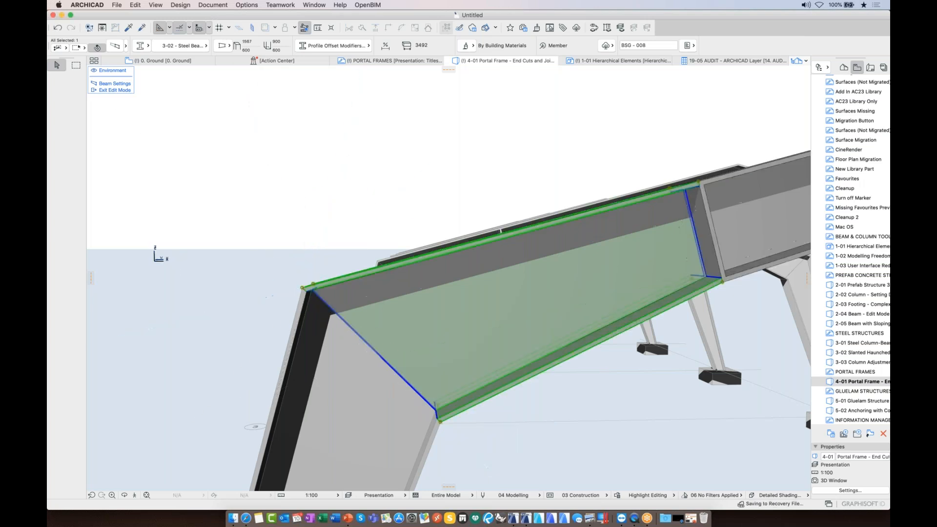
pyautogui.keyDown('shift'); pyautogui.moveTo(440, 423); pyautogui.dragTo(488, 410, button='middle'); pyautogui.keyUp('shift')
pyautogui.press('Escape')
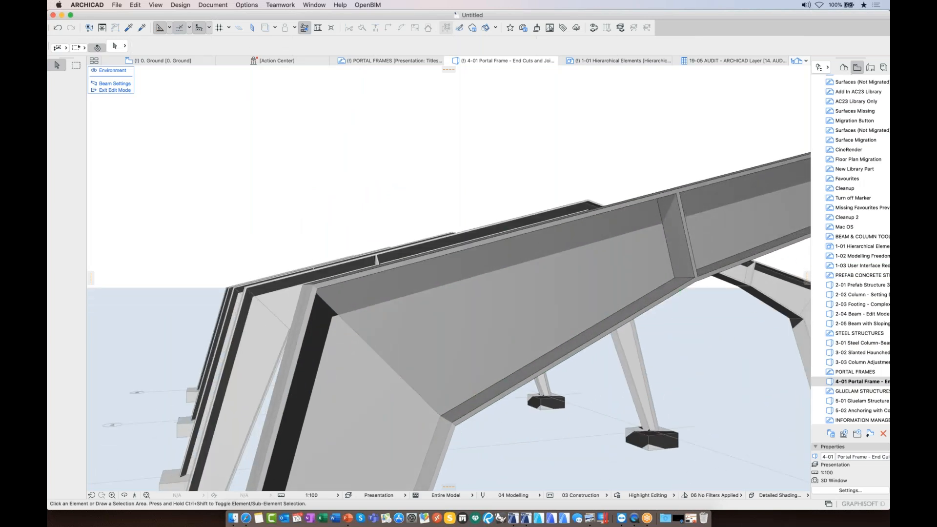
pyautogui.press('Escape')
# Open the GLUELAM STRUCTURES title sheet and the 5-01 Gluelam Structure 3D view, and select the anchor column on grid 1
pyautogui.doubleClick(843, 392)
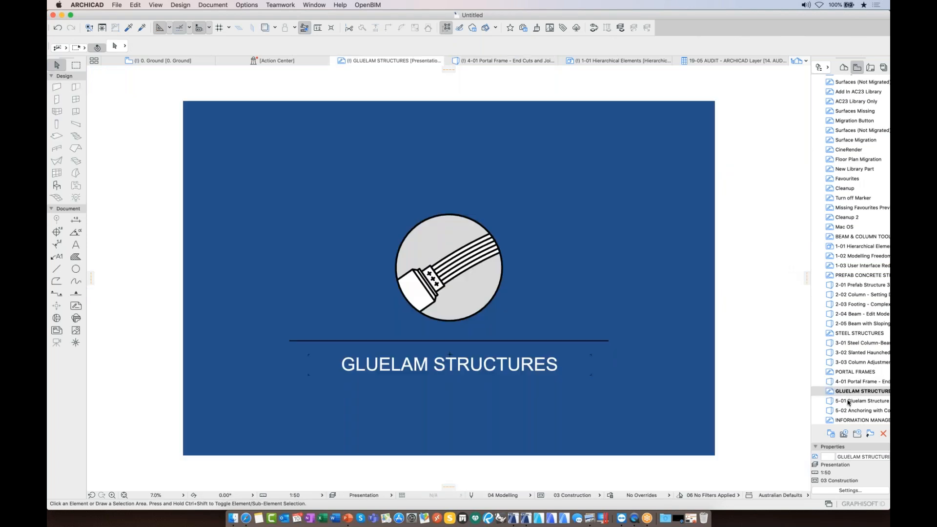
pyautogui.doubleClick(858, 401)
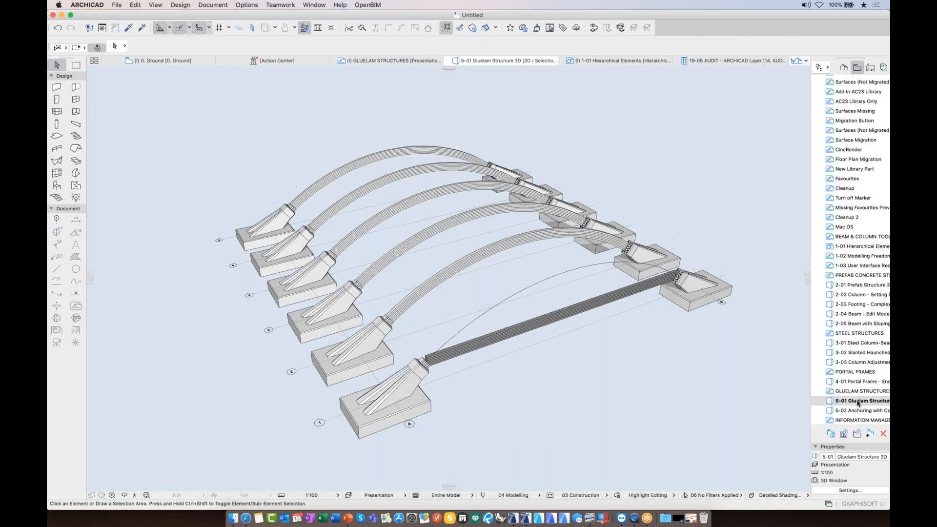
pyautogui.click(603, 351)
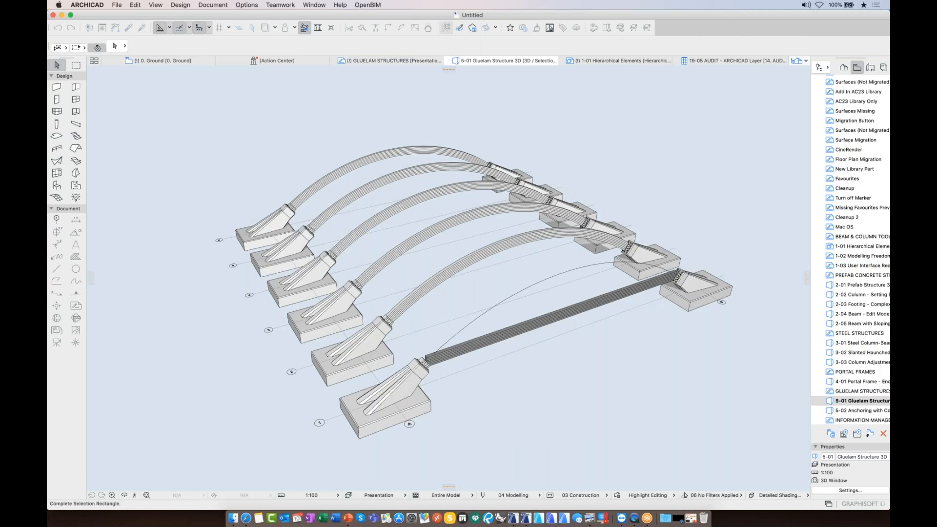
pyautogui.click(606, 352)
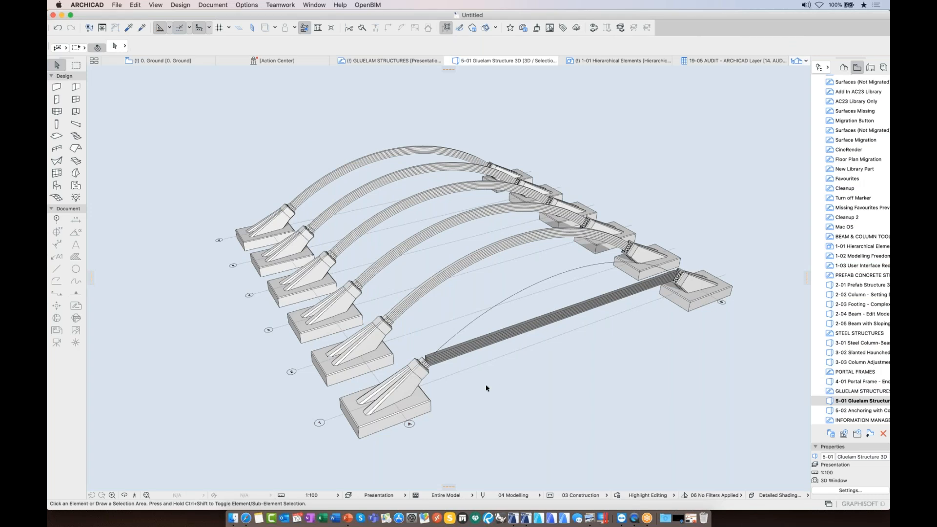
pyautogui.click(417, 375)
pyautogui.scroll(5, 417, 376)
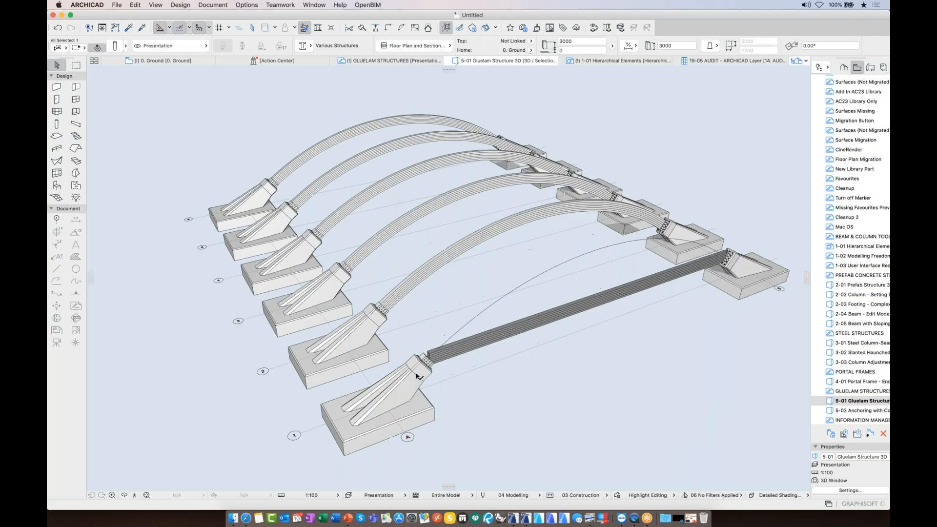
pyautogui.keyDown('shift'); pyautogui.moveTo(417, 376); pyautogui.dragTo(538, 346, button='middle'); pyautogui.keyUp('shift')
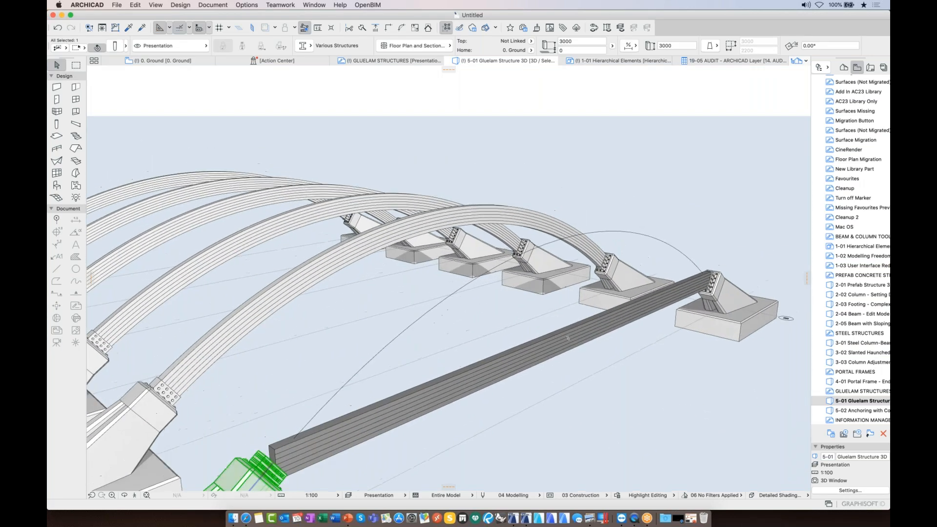
# Curve the straight gluelam beam vertically to match the guide arc, with a curve height of about 5676 mm
pyautogui.click(538, 348)
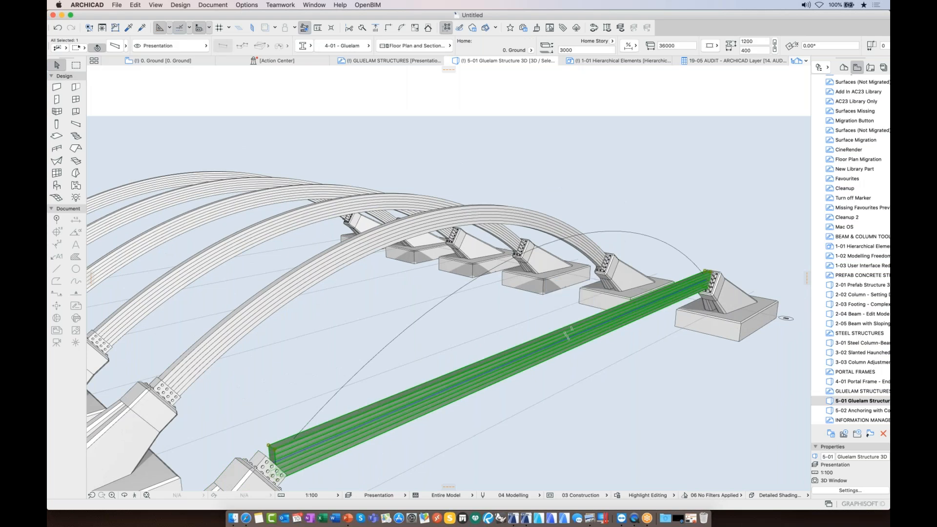
pyautogui.click(552, 359)
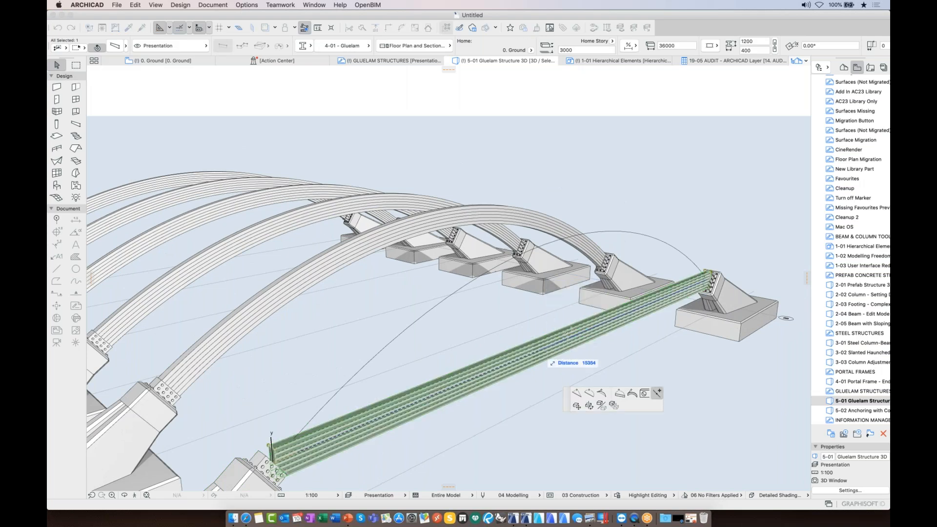
pyautogui.click(588, 392)
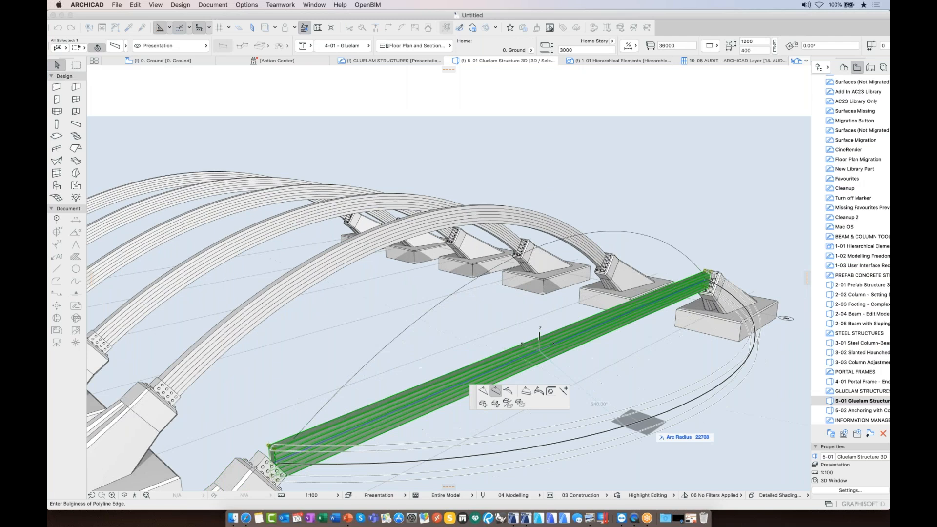
pyautogui.click(557, 391)
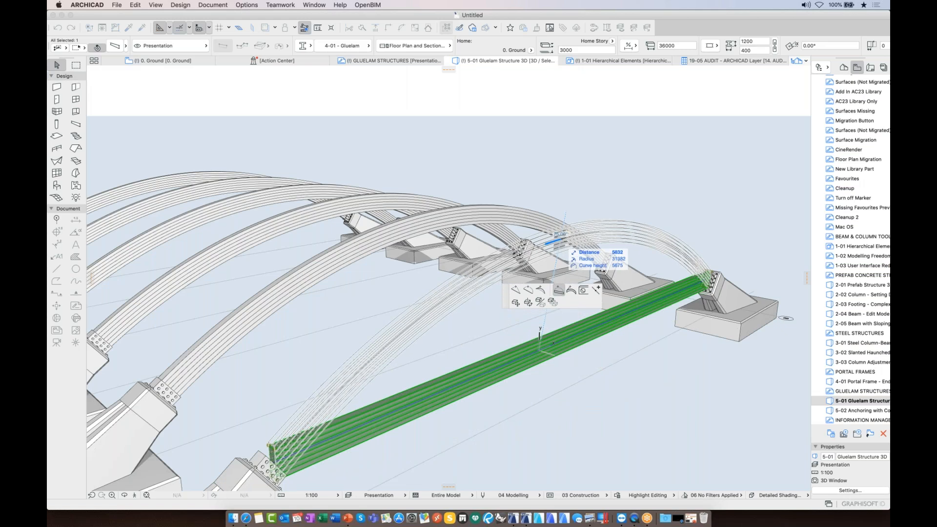
pyautogui.click(539, 335)
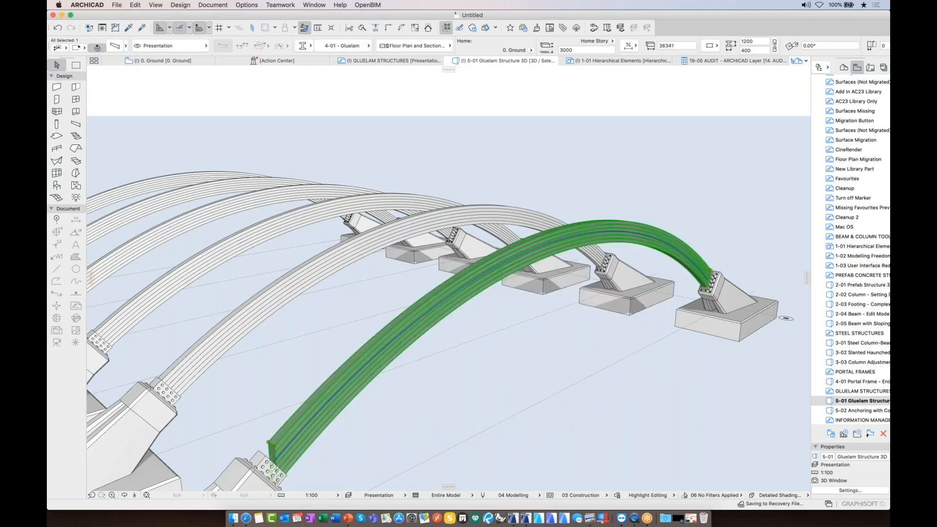
pyautogui.press('Escape')
# Set the curved beam's start and end cuts to a custom angle of 90° so they fit the anchor columns
pyautogui.keyDown('shift'); pyautogui.moveTo(449, 302); pyautogui.dragTo(409, 254, button='middle'); pyautogui.keyUp('shift')
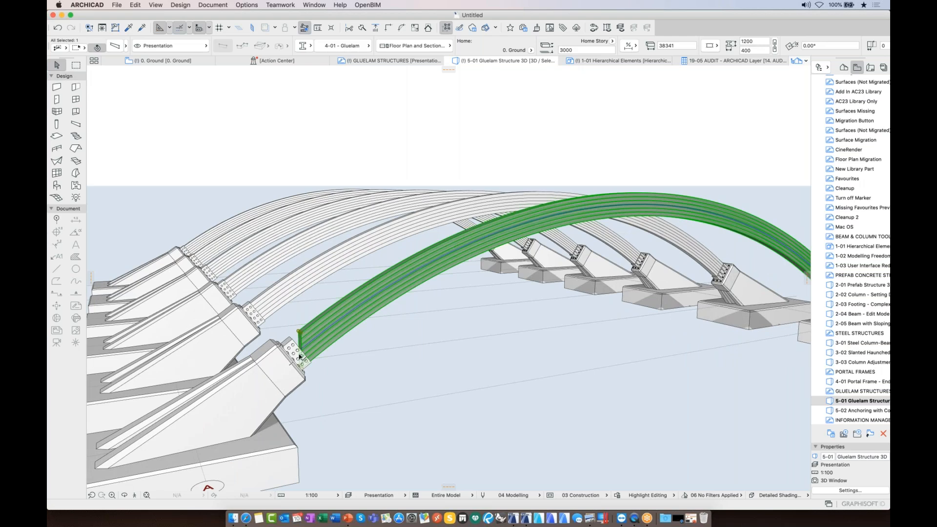
pyautogui.moveTo(320, 351)
pyautogui.keyDown('shift'); pyautogui.moveTo(320, 351); pyautogui.dragTo(600, 307, button='middle'); pyautogui.keyUp('shift')
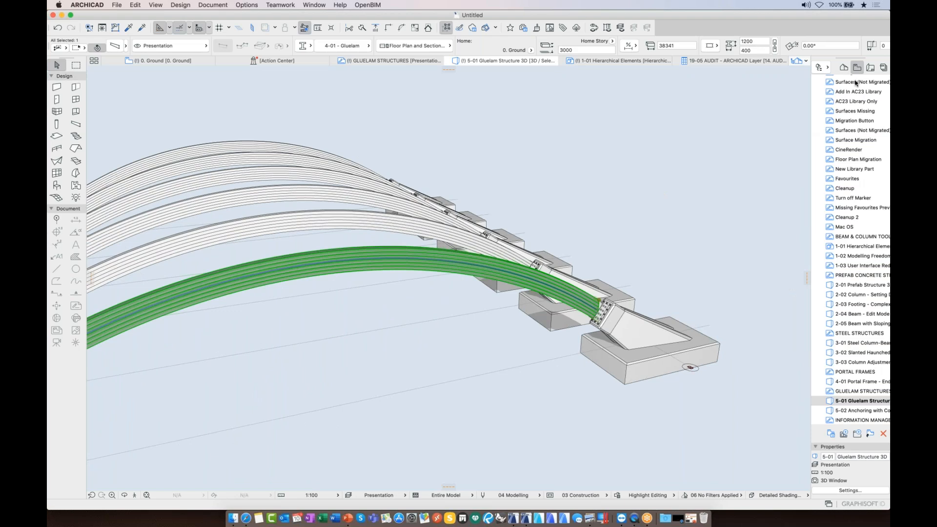
pyautogui.press('super+Tab')
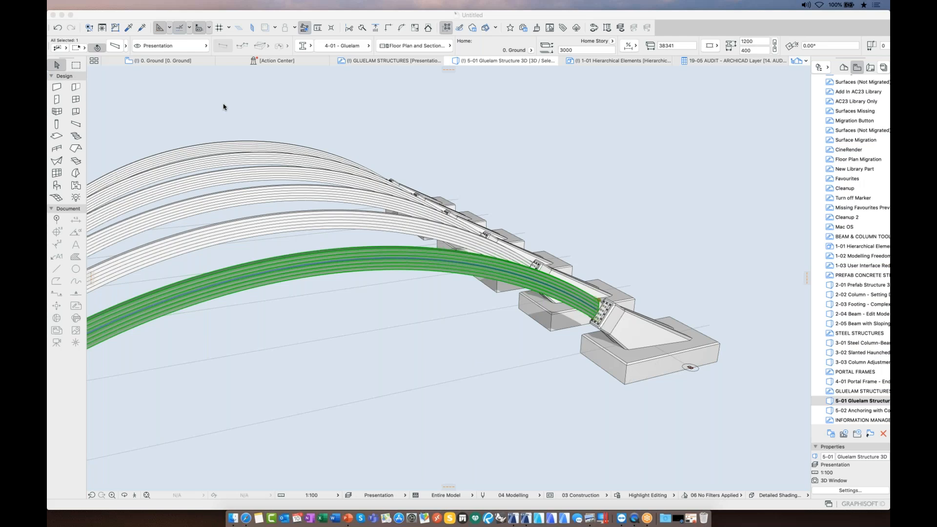
pyautogui.click(119, 48)
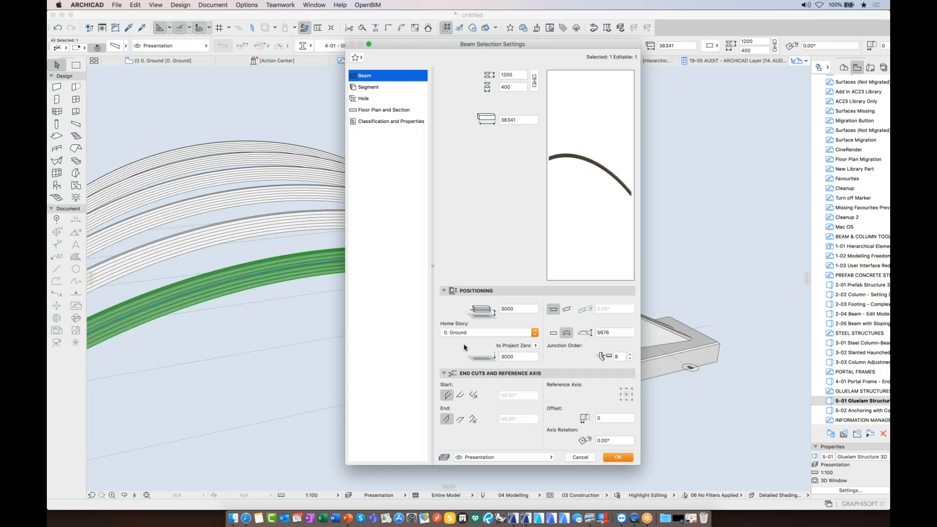
pyautogui.click(472, 394)
pyautogui.click(473, 420)
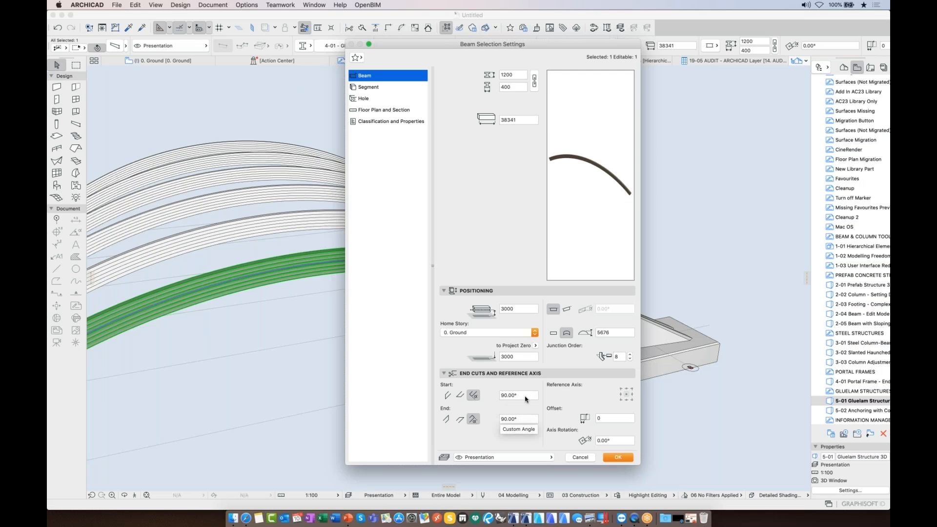
pyautogui.click(617, 457)
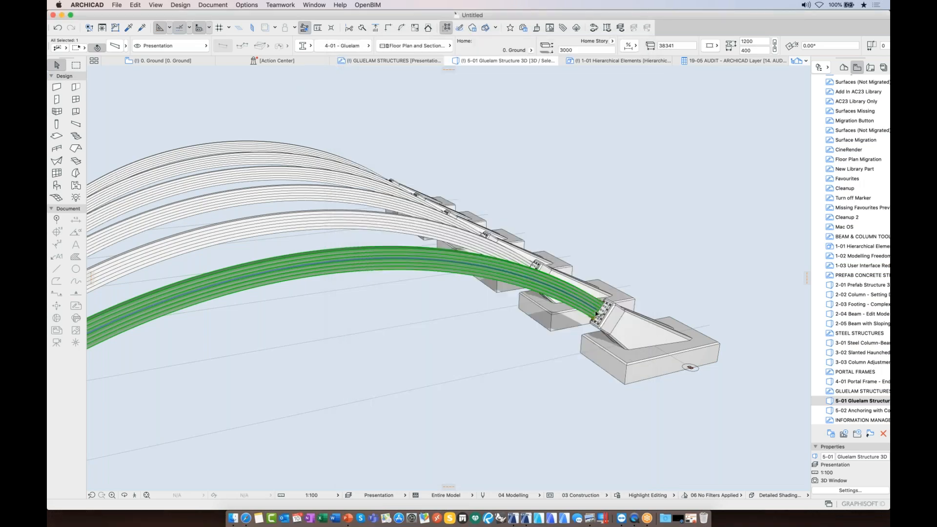
pyautogui.moveTo(596, 313)
pyautogui.moveTo(601, 304)
pyautogui.keyDown('shift'); pyautogui.mouseDown(button='middle')
pyautogui.moveTo(616, 293)
pyautogui.moveTo(595, 319)
pyautogui.mouseUp(button='middle'); pyautogui.keyUp('shift')
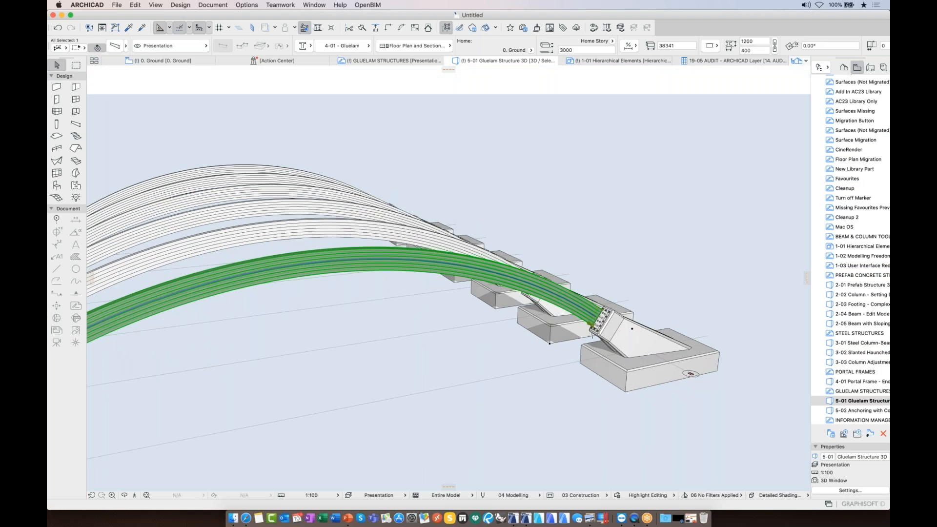
# Open the 5-02 Anchoring with Column view and select the anchor column at grid intersection 1-A
pyautogui.doubleClick(843, 412)
pyautogui.moveTo(561, 259); pyautogui.dragTo(544, 373, button='middle')
pyautogui.click(448, 319)
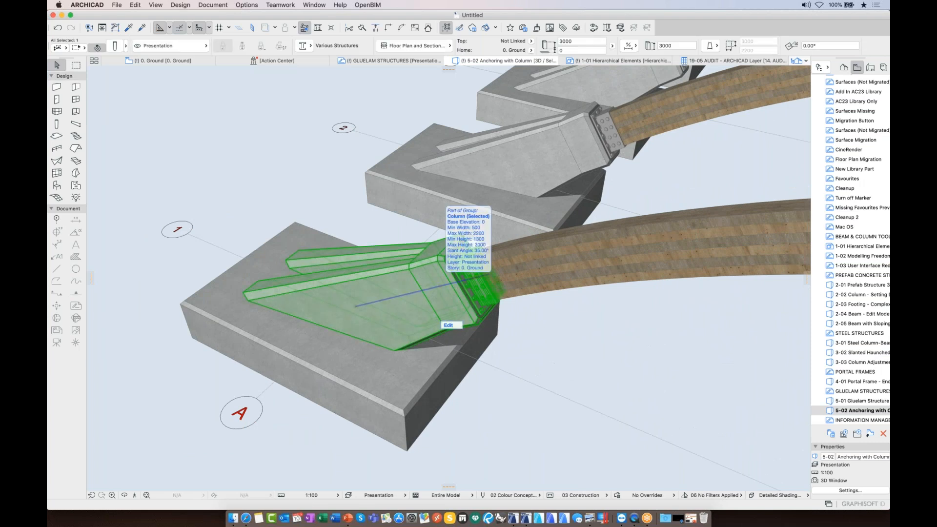
# Enter edit mode for the selected anchor column and inspect its bolted steel plate profile segment up close
pyautogui.scroll(5, 469, 289)
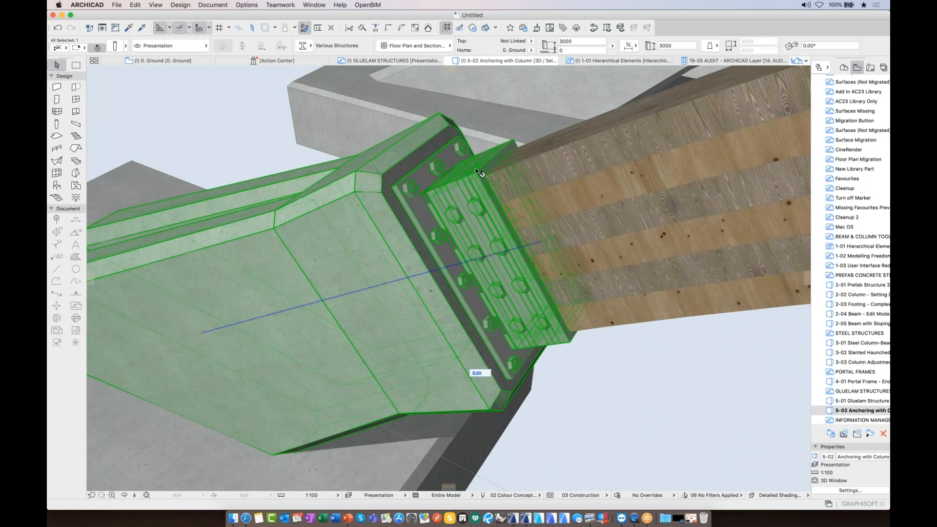
pyautogui.click(476, 373)
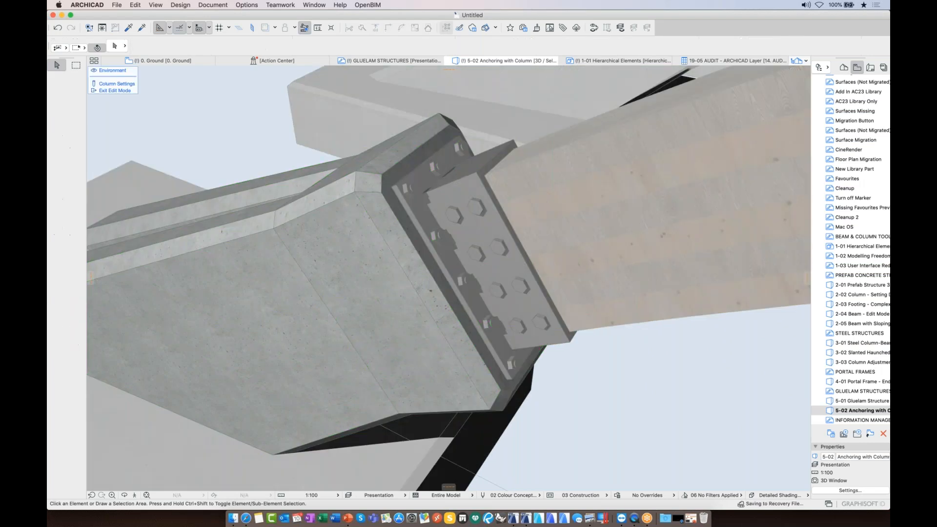
pyautogui.click(523, 322)
pyautogui.scroll(5, 493, 320)
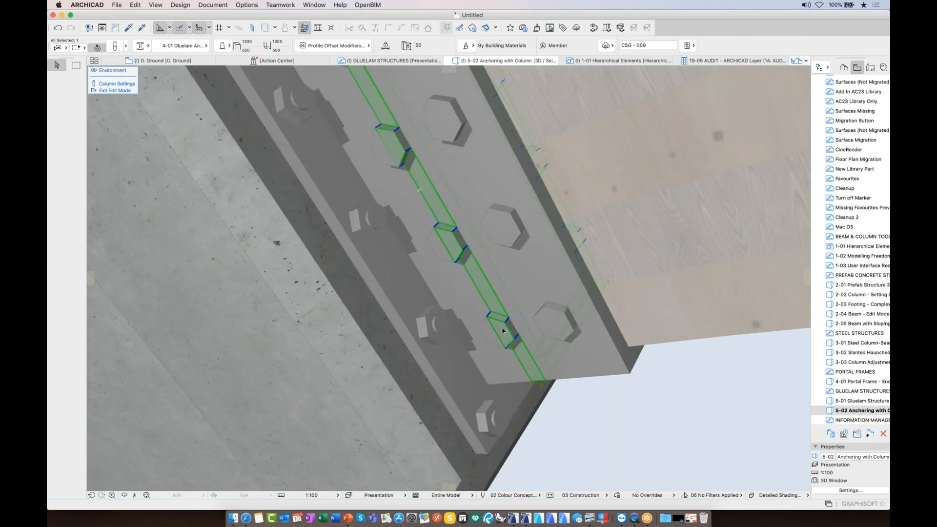
pyautogui.press('Escape')
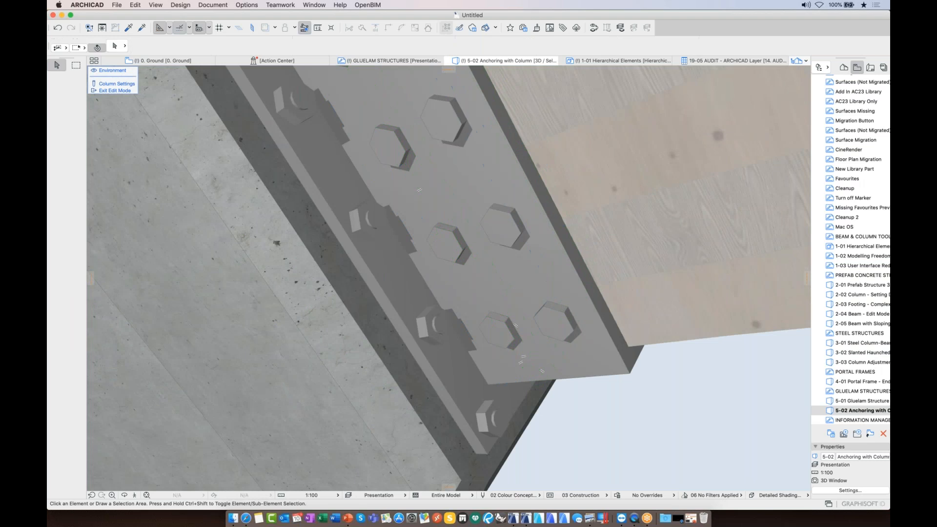
# Open the INFORMATION MANAGEMENT title sheet, the 6-01 Steel Structure 3D view and the 6-02 Classification and Properties view in turn
pyautogui.doubleClick(842, 420)
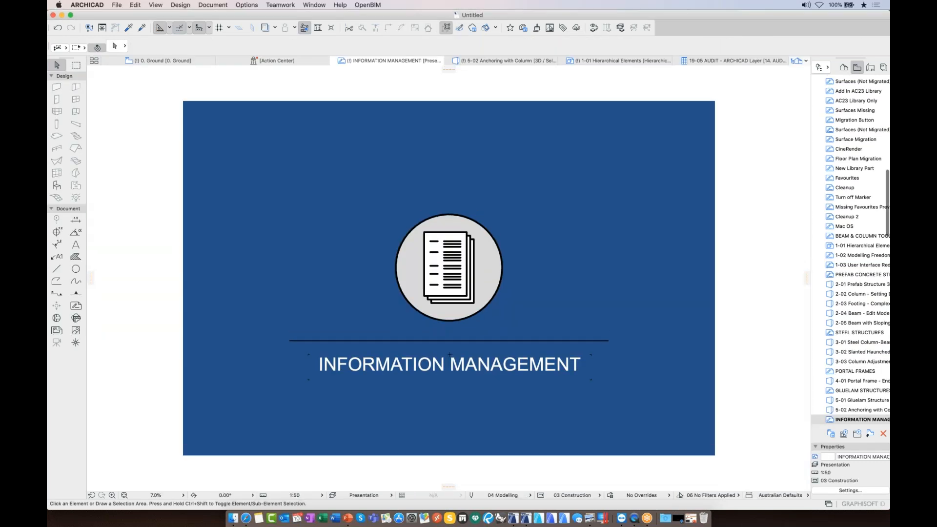
pyautogui.scroll(-5, 855, 385)
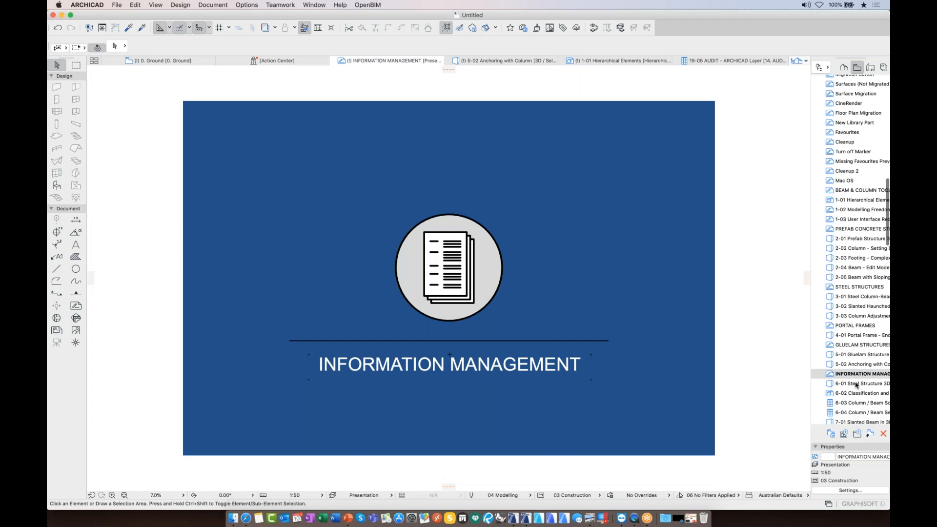
pyautogui.doubleClick(855, 384)
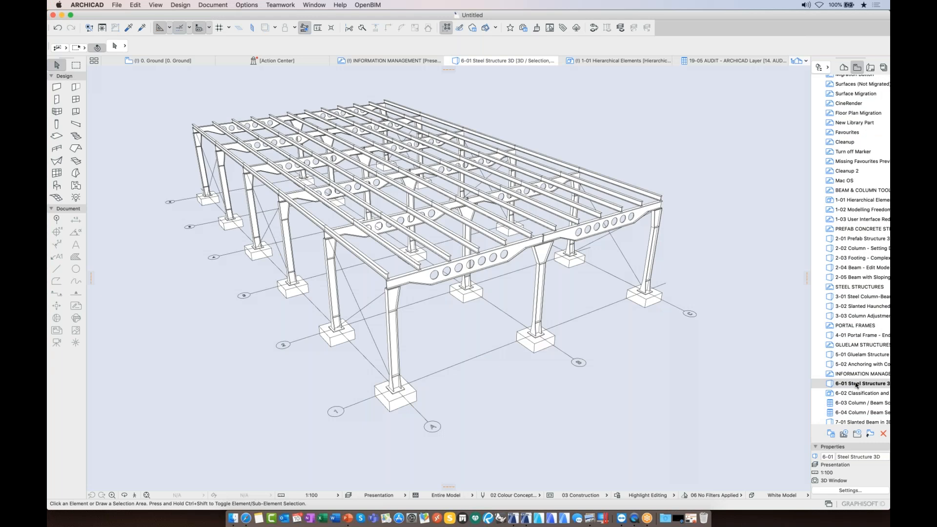
pyautogui.click(860, 393)
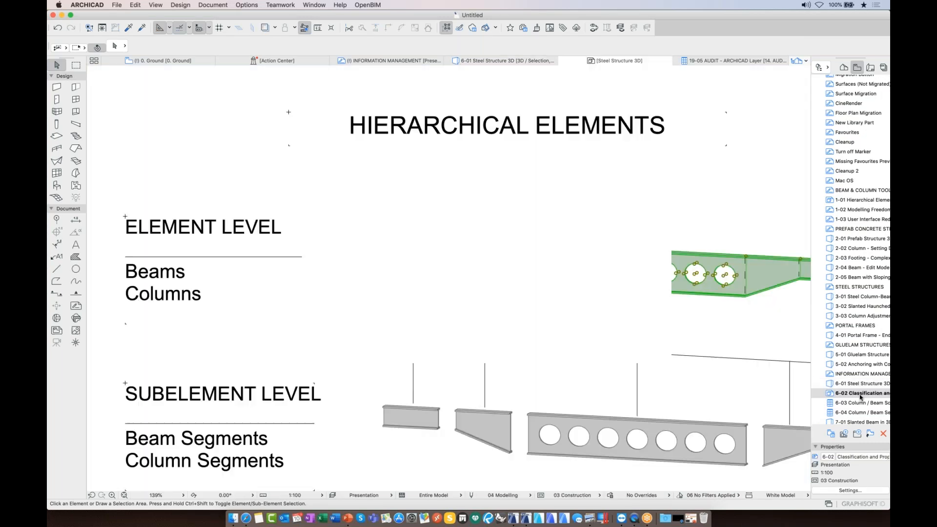
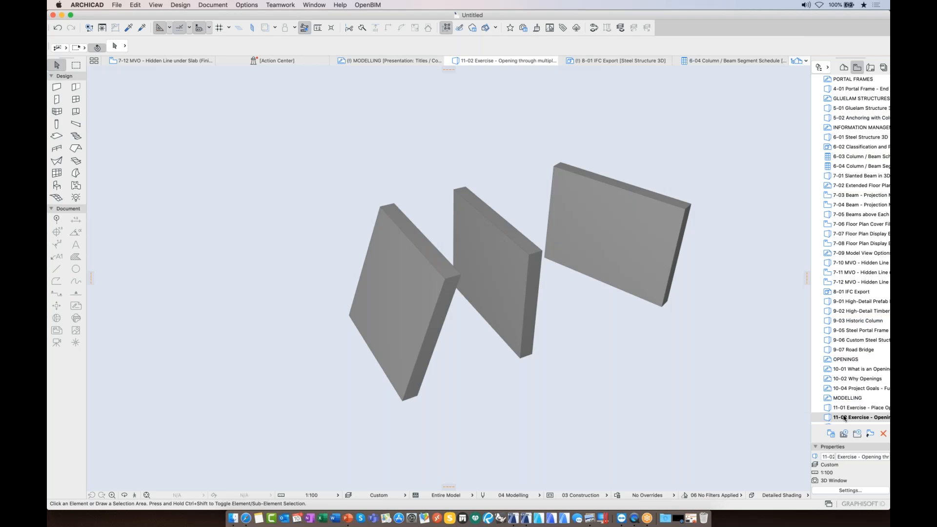
# Place a 1000 × 1000 rectangular opening in the middle of the three walls and keep it selected
pyautogui.scroll(-3, 844, 418)
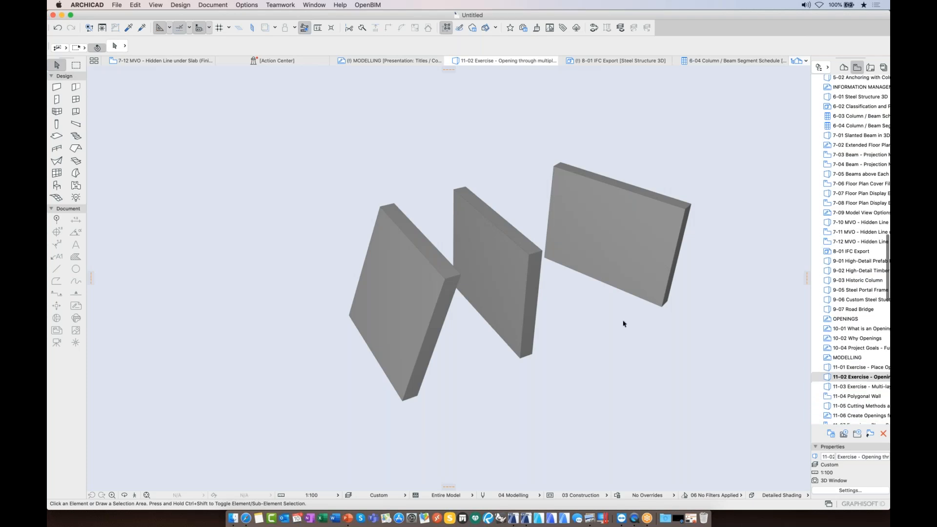
pyautogui.click(77, 112)
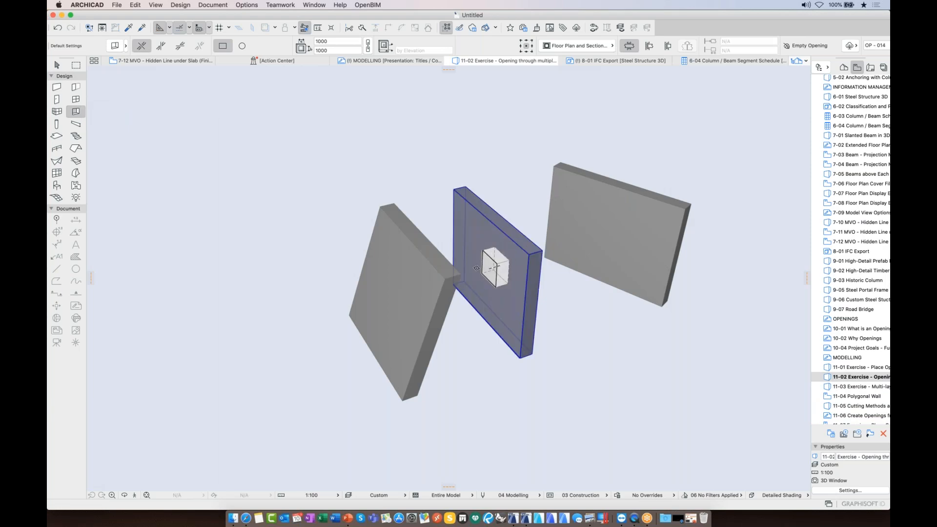
pyautogui.click(483, 271)
pyautogui.press('Escape')
pyautogui.click(489, 287)
pyautogui.click(489, 288)
pyautogui.press('Escape')
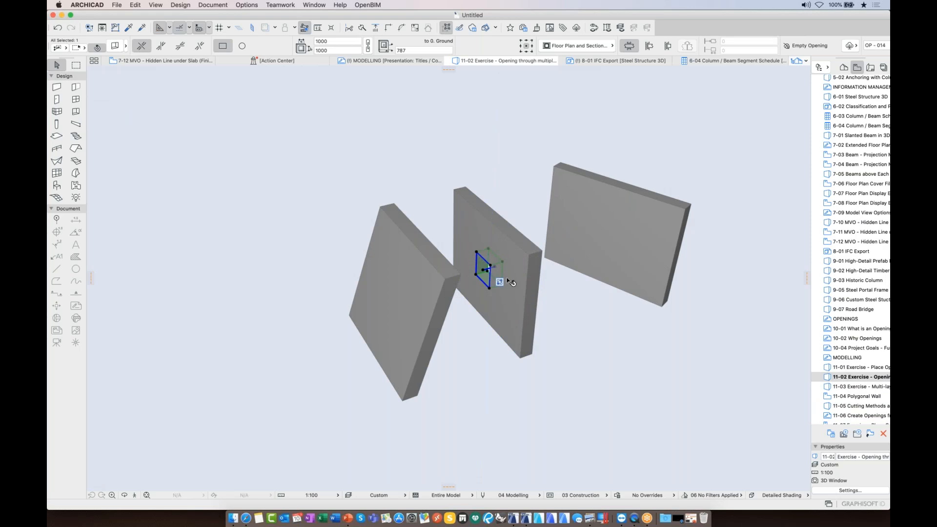
# Add the two outer walls to the opening's cut elements so it passes through all three, and deselect it
pyautogui.moveTo(502, 284)
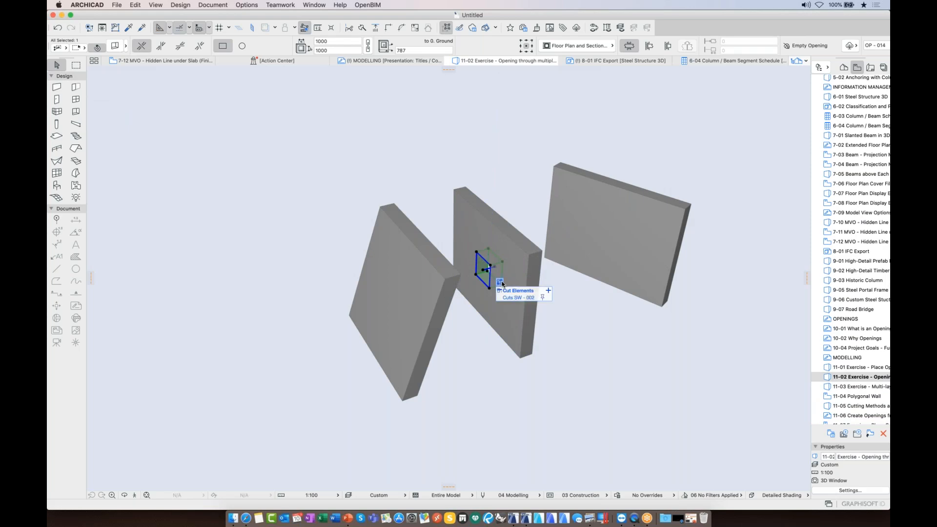
pyautogui.click(549, 292)
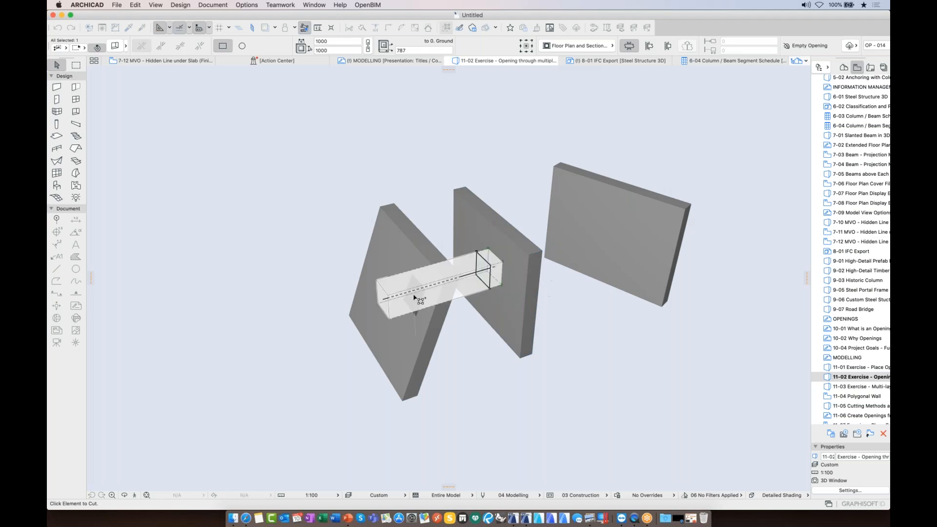
pyautogui.click(418, 299)
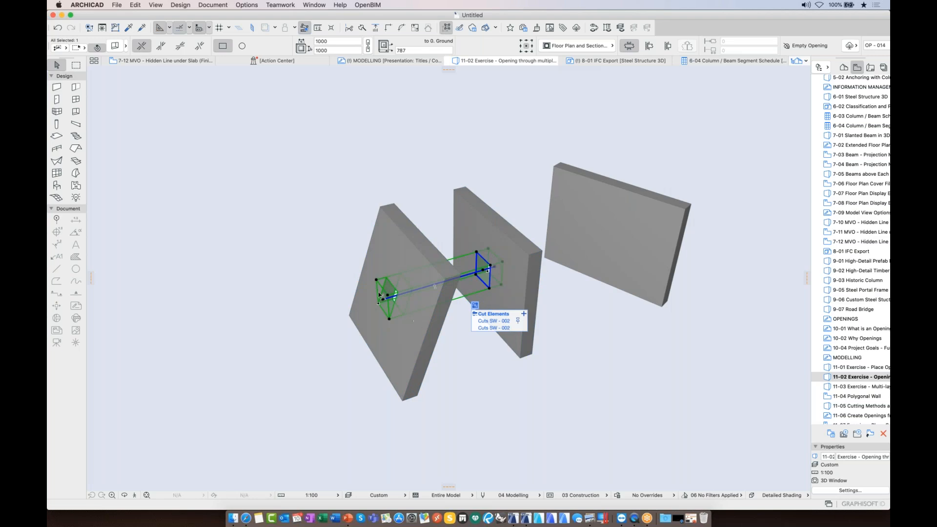
pyautogui.click(524, 315)
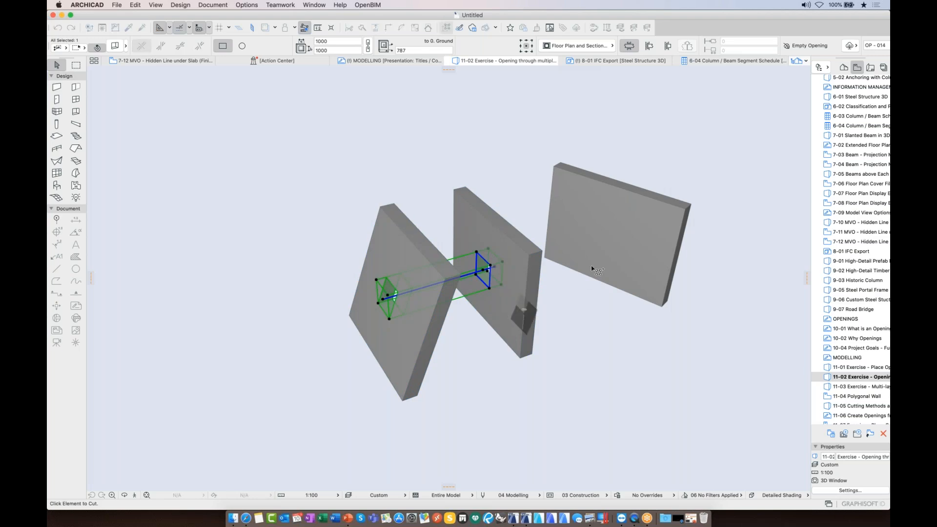
pyautogui.click(523, 310)
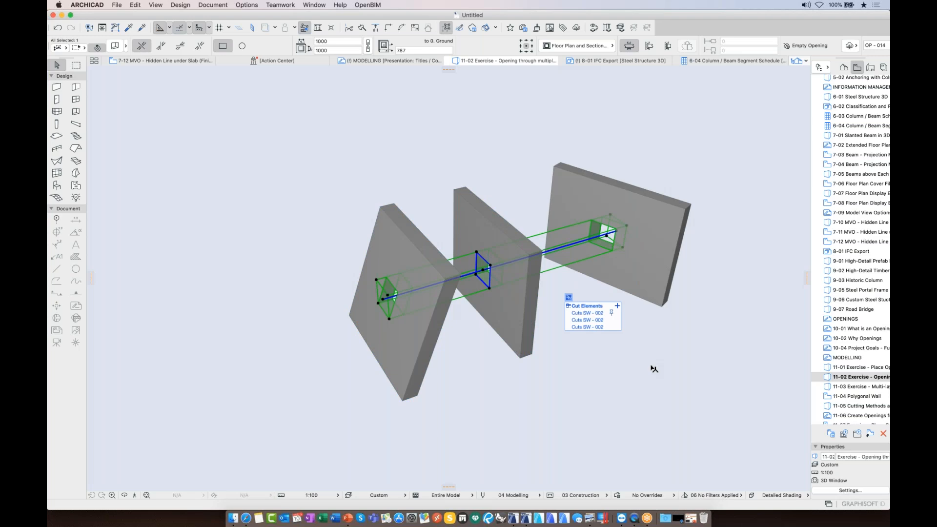
pyautogui.press('Escape')
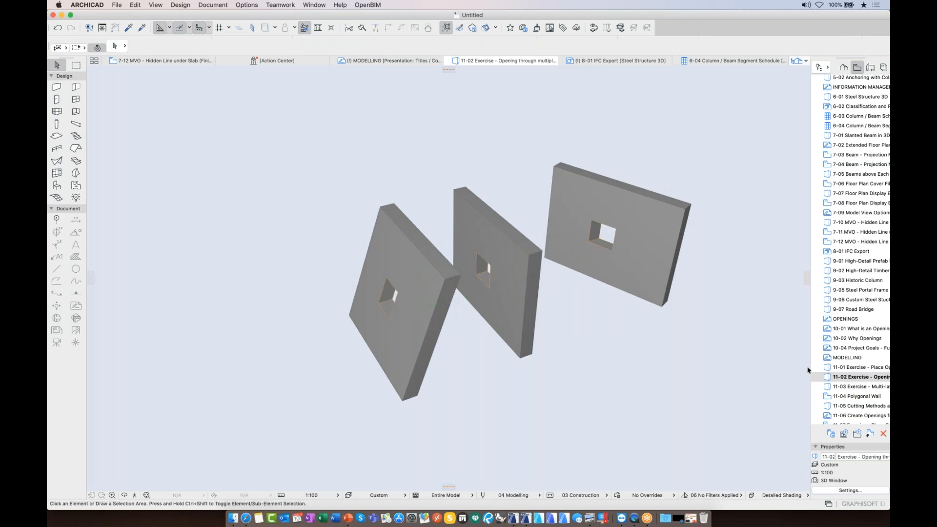
# Open the 11-03 Exercise - Multi-layer Wall view and place a 1000 × 1000 opening in the light front wall layer
pyautogui.click(849, 387)
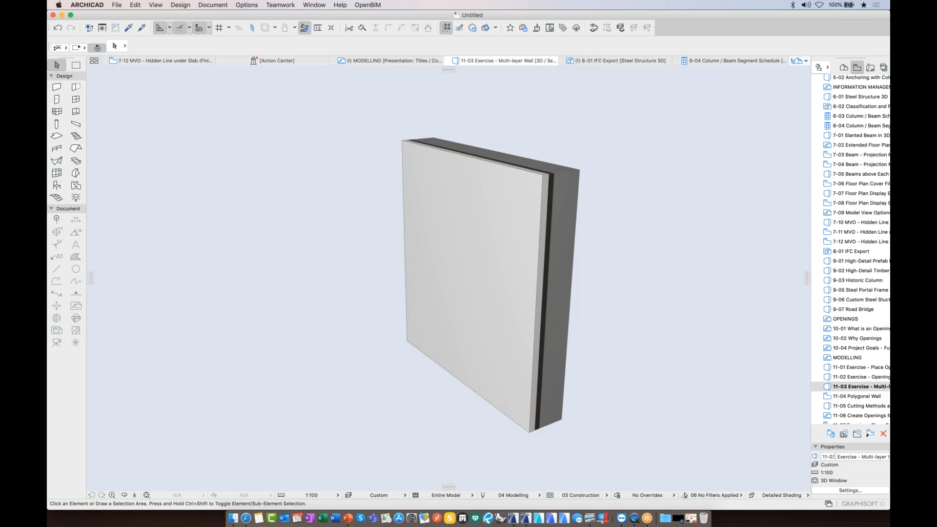
pyautogui.click(75, 113)
pyautogui.click(460, 258)
pyautogui.click(460, 258)
pyautogui.press('Escape')
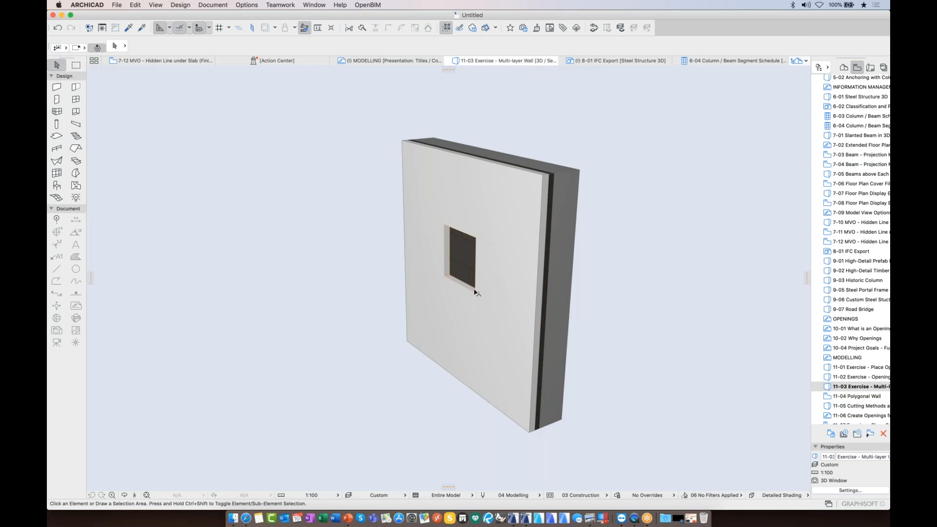
# Add the dark middle layer and the thick rear wall to the opening's cut elements, and deselect it
pyautogui.click(474, 292)
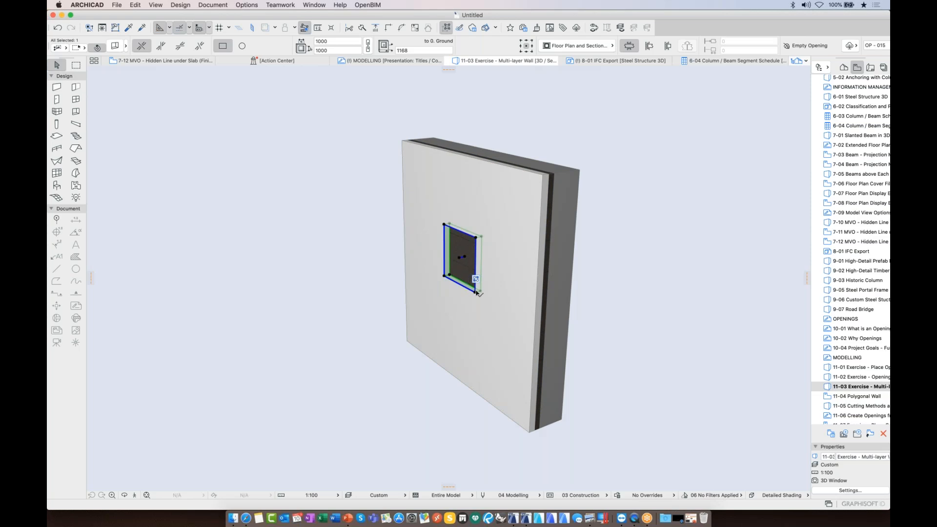
pyautogui.click(480, 291)
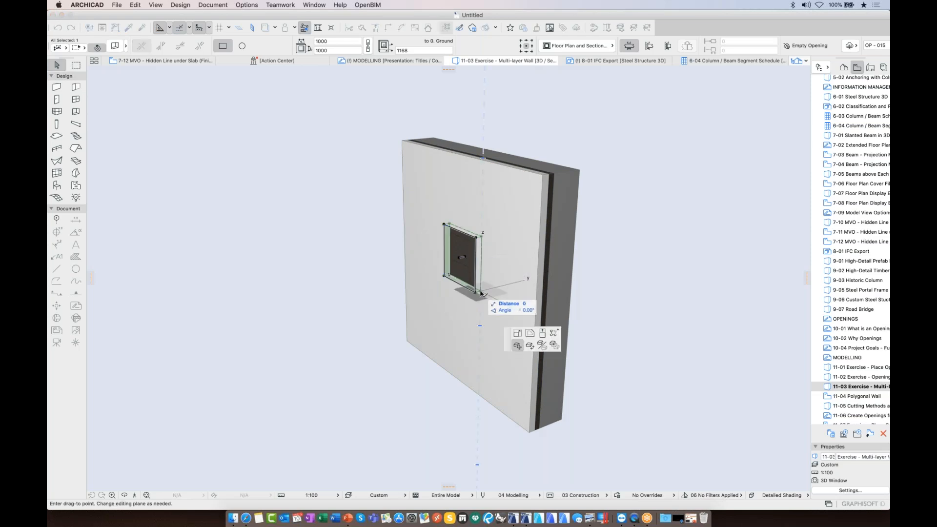
pyautogui.press('Escape')
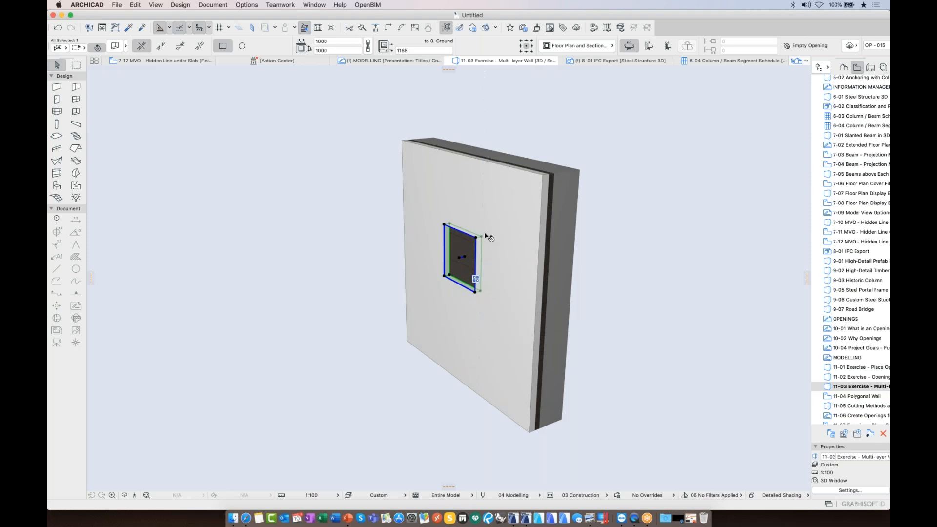
pyautogui.click(474, 279)
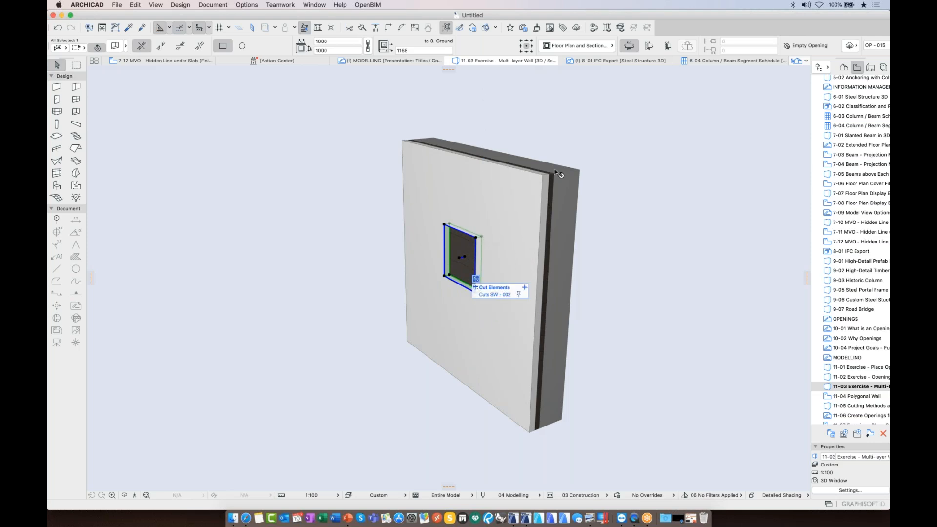
pyautogui.click(524, 288)
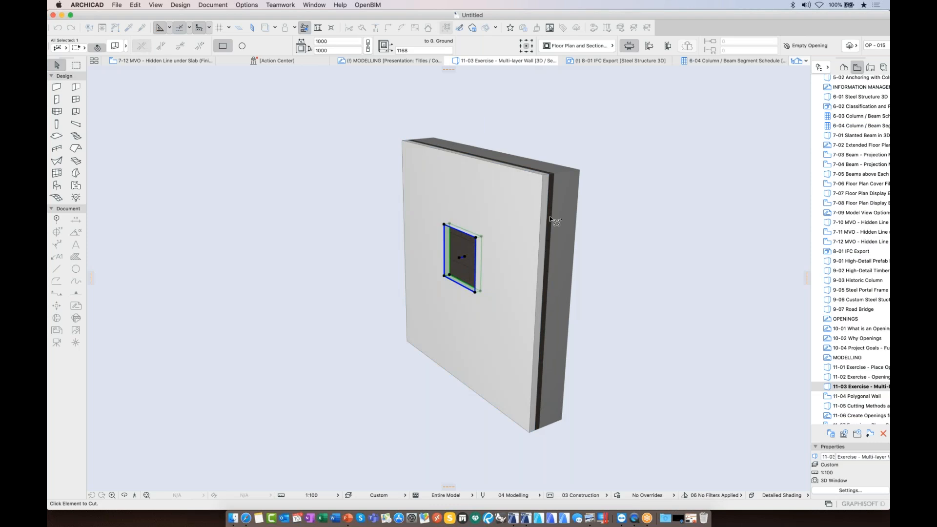
pyautogui.click(550, 219)
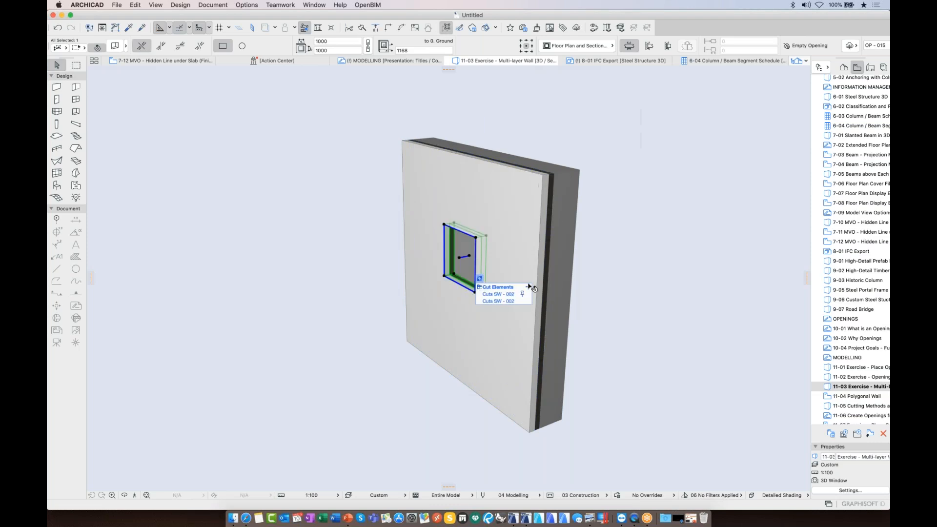
pyautogui.click(528, 287)
pyautogui.click(579, 172)
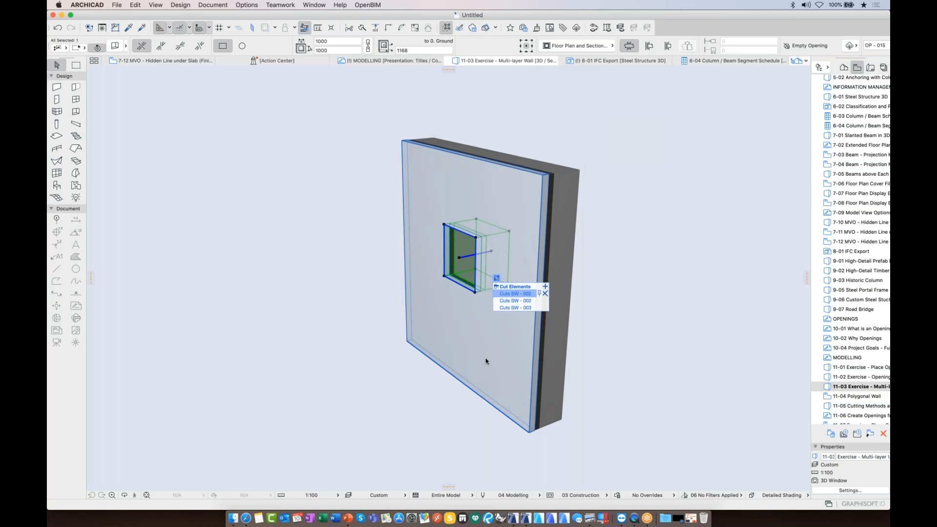
pyautogui.press('Escape')
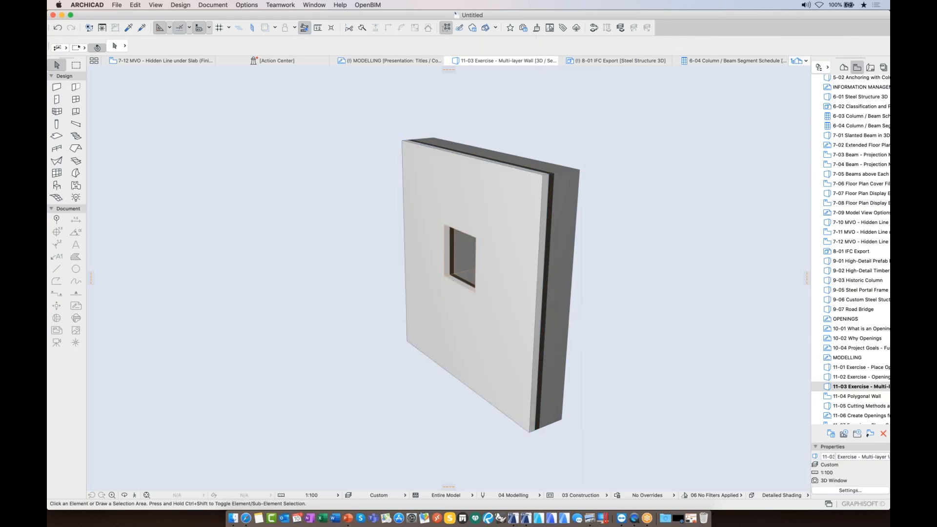
# Anchor the wall opening at its upper-left corner and set its width to 2000
pyautogui.click(496, 277)
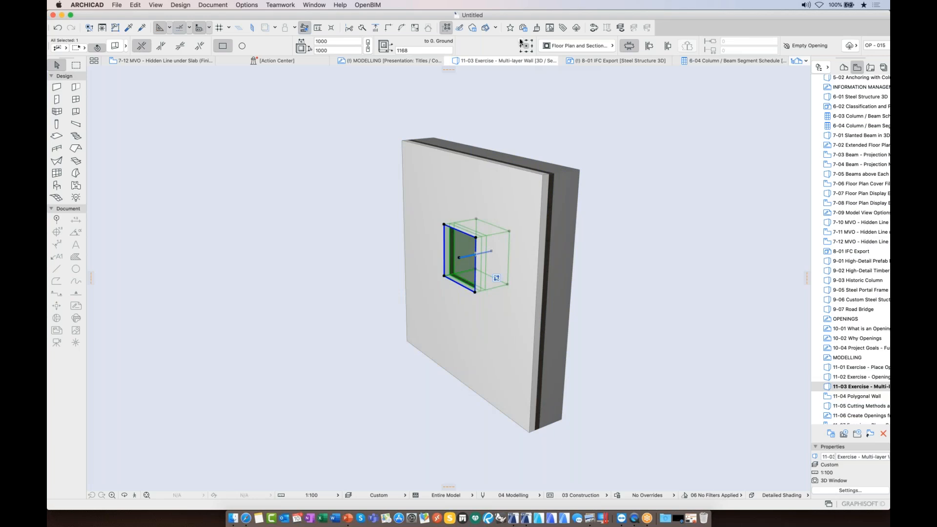
pyautogui.click(520, 42)
pyautogui.click(322, 42)
pyautogui.write('2000')
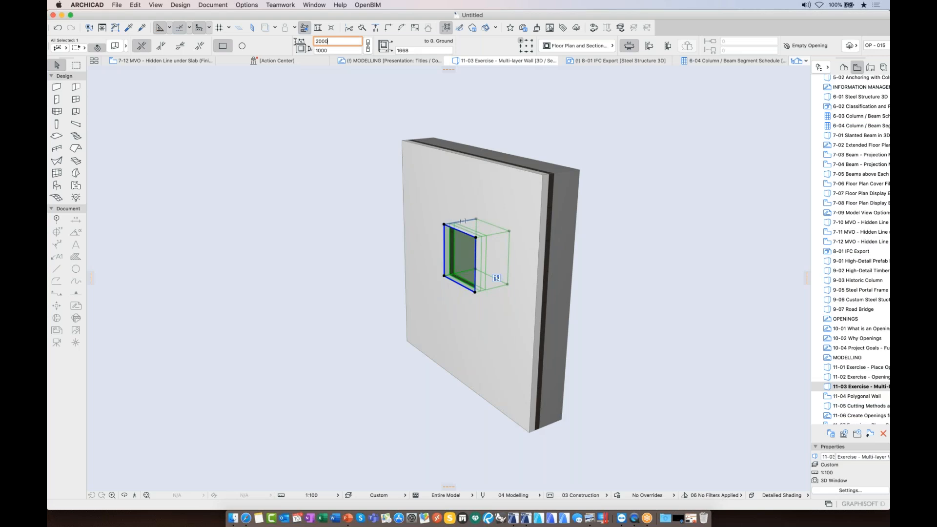
pyautogui.press('Tab')
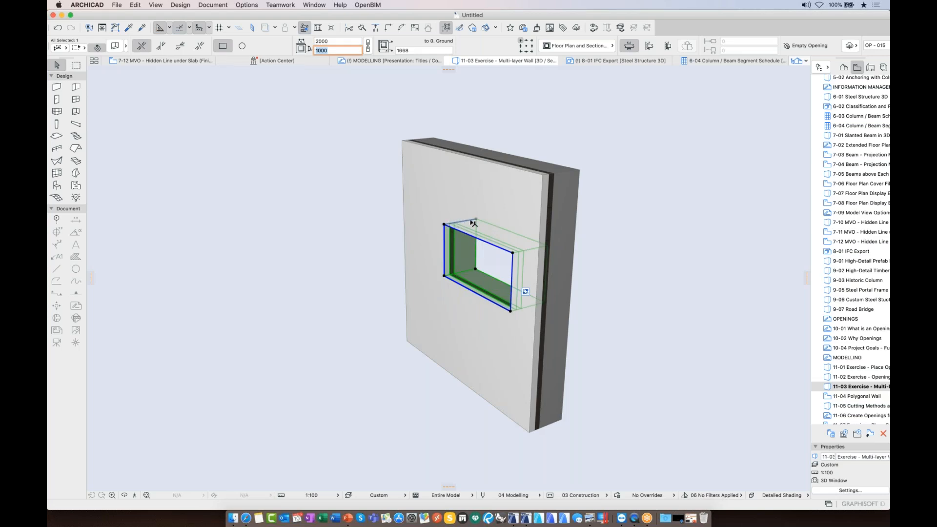
# Display the opening's cut elements, and open its selection settings to review the classification, category and IFC properties
pyautogui.click(525, 291)
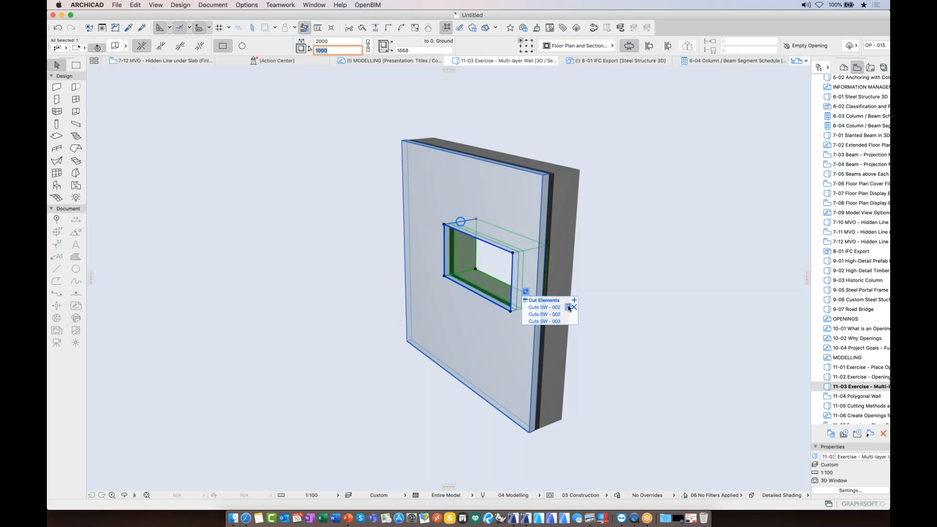
pyautogui.click(569, 307)
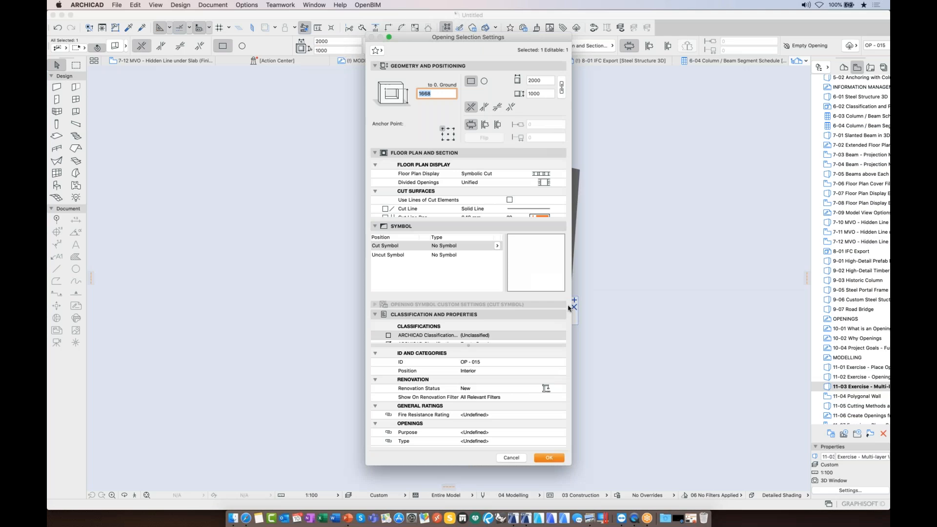
pyautogui.scroll(-10, 491, 408)
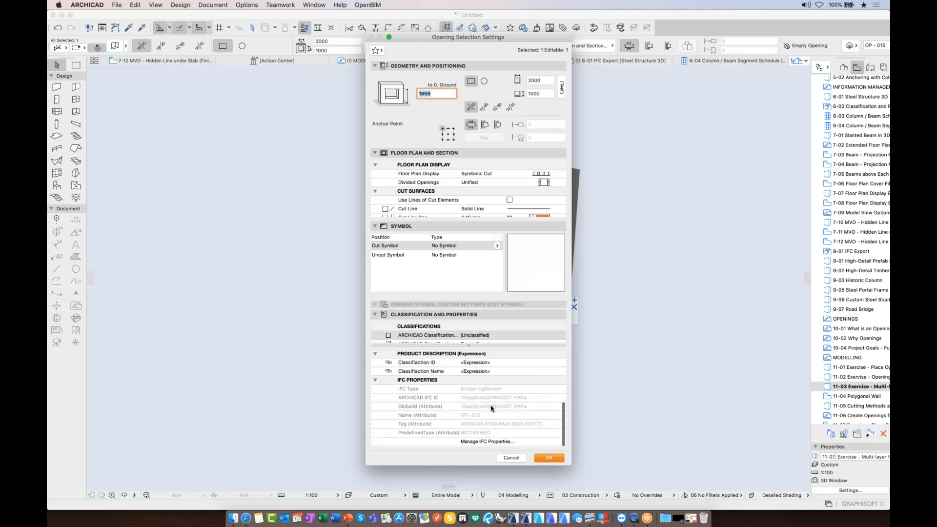
pyautogui.scroll(10, 490, 408)
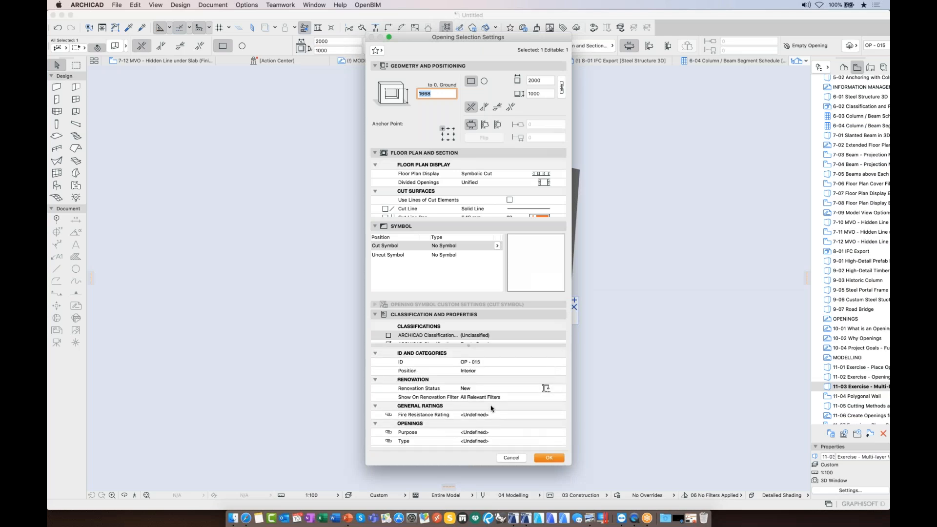
# Dismiss the opening's selection settings without changes and deselect the opening
pyautogui.press('Escape')
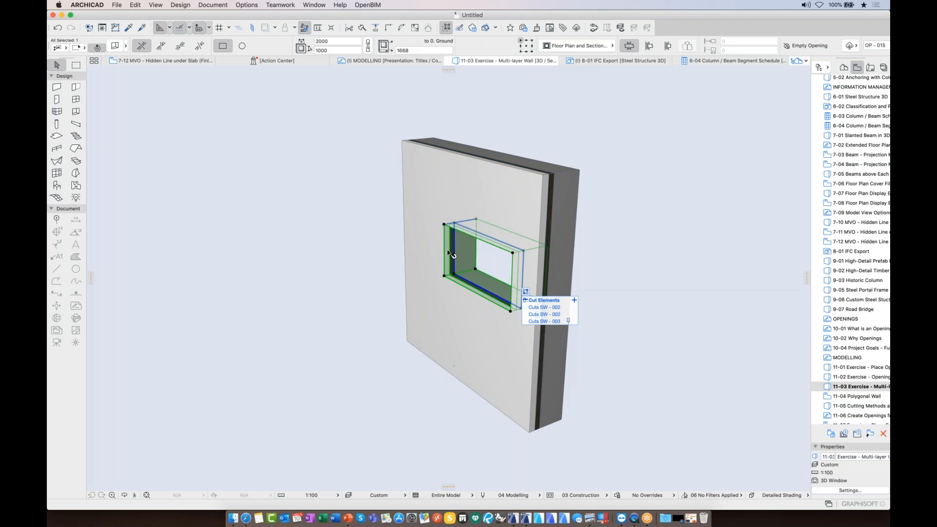
pyautogui.press('Escape')
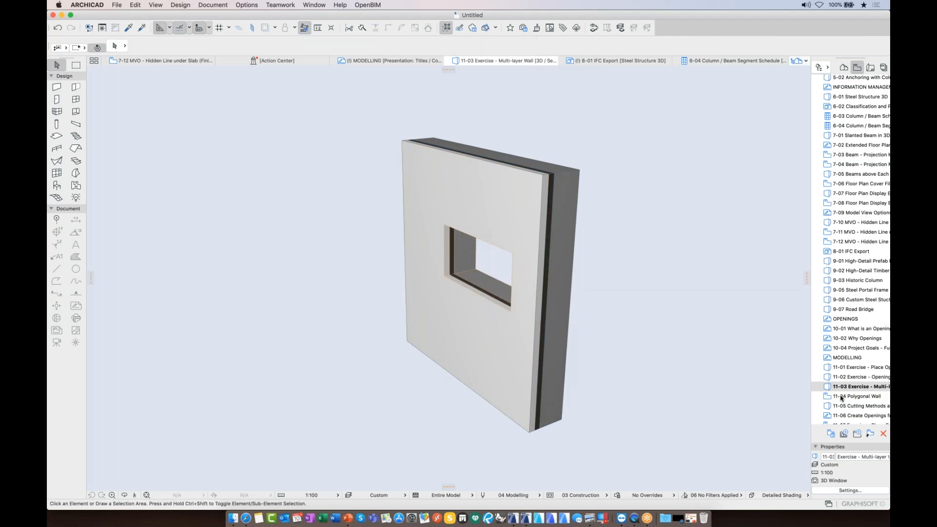
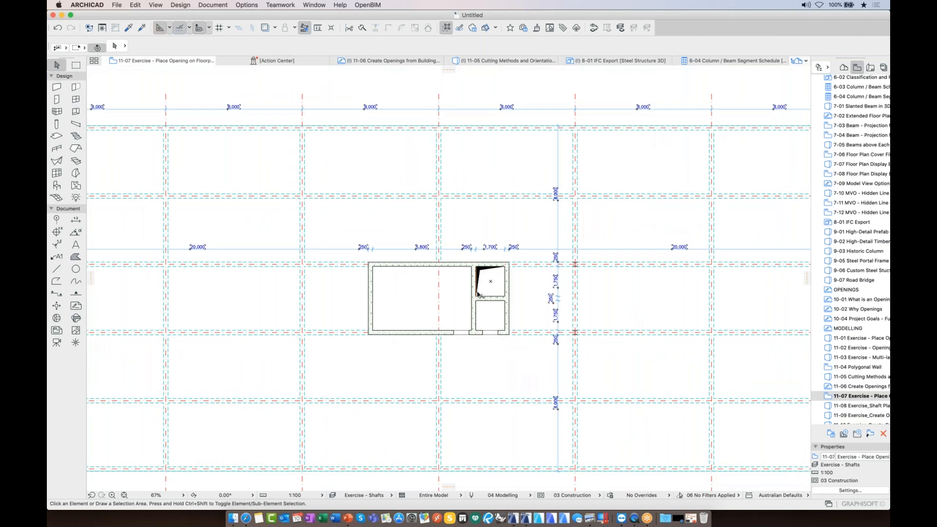
# Open the 11-08 Exercise_Shaft Planning view, leaving the 11-07 floor plan
pyautogui.scroll(-1, 481, 314)
pyautogui.moveTo(446, 408); pyautogui.dragTo(480, 340, button='middle')
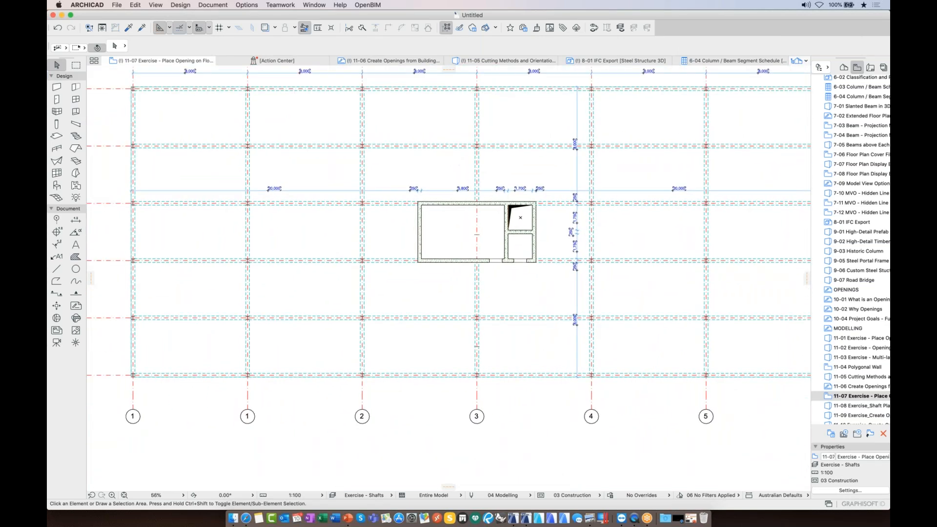
pyautogui.doubleClick(849, 405)
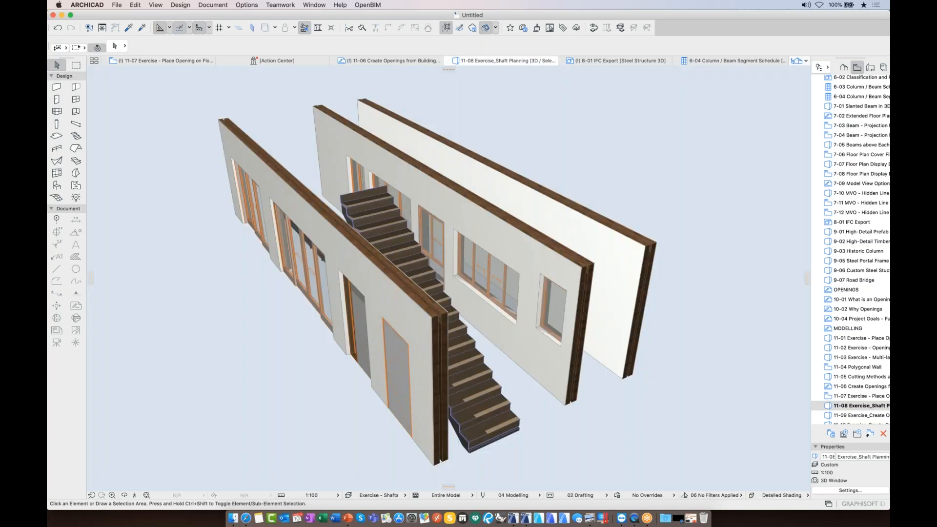
pyautogui.doubleClick(853, 405)
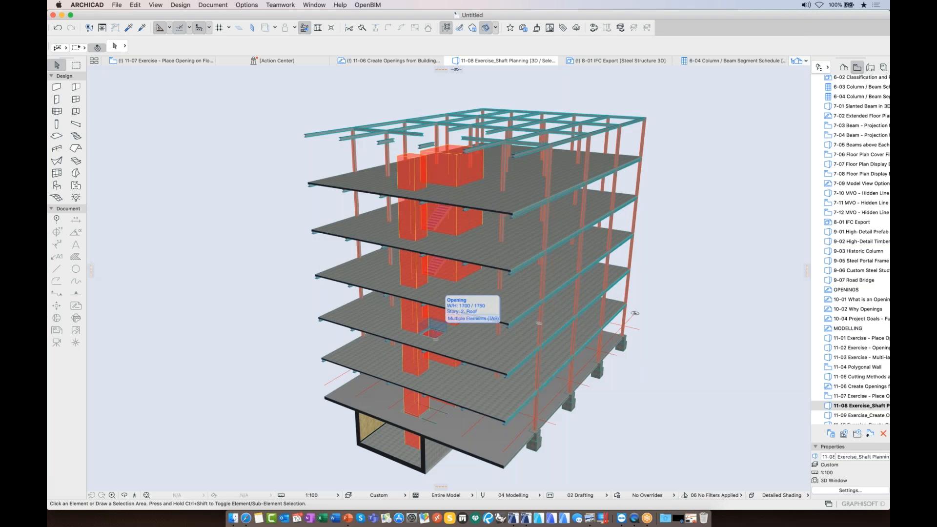
# Add the two floor slabs above to the cut elements of the 1700 × 1750 slab opening, and deselect it
pyautogui.scroll(3, 433, 333)
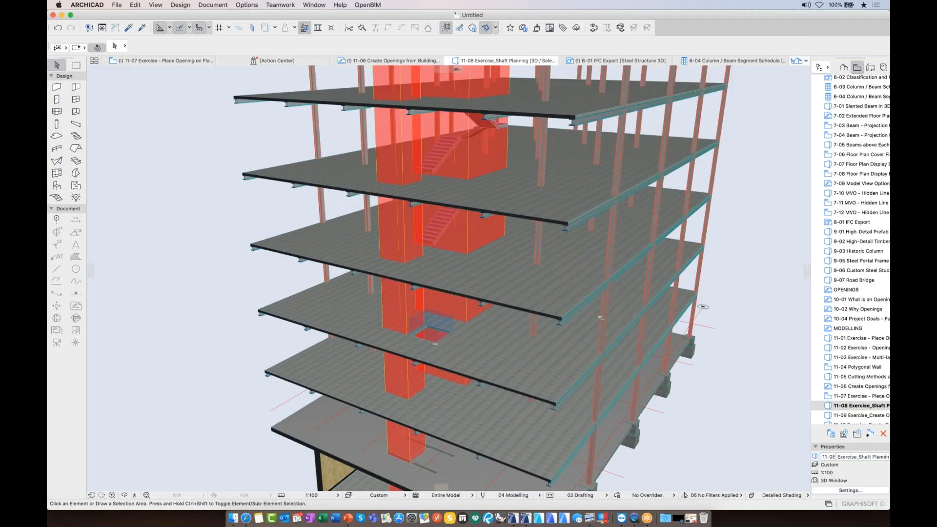
pyautogui.click(436, 333)
pyautogui.moveTo(444, 345)
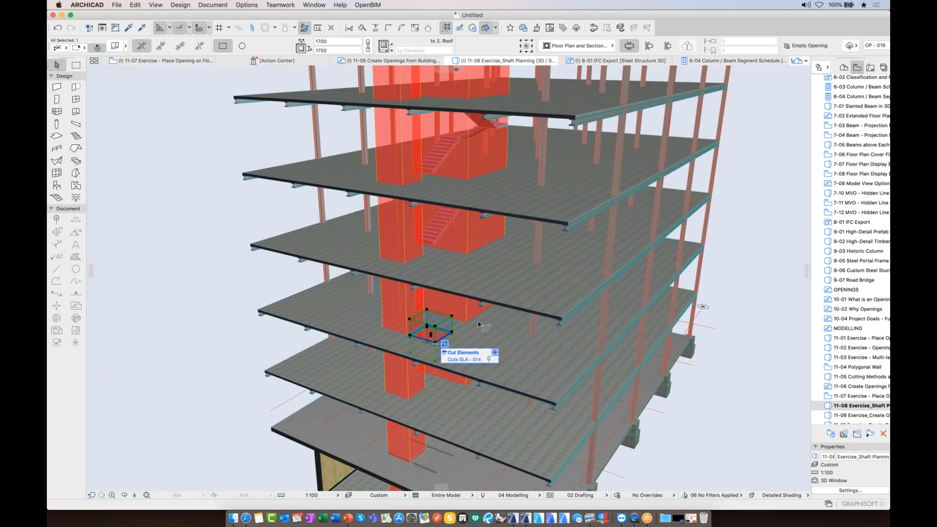
pyautogui.click(445, 270)
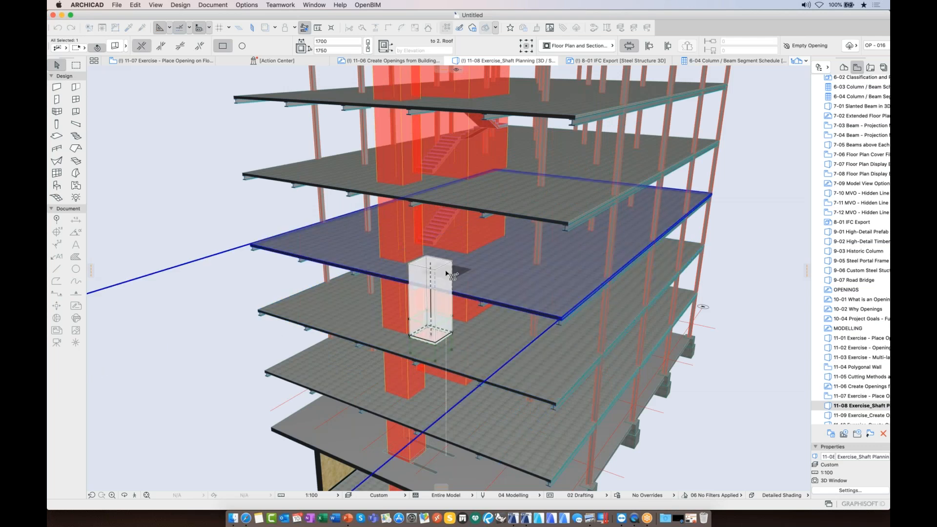
pyautogui.click(446, 272)
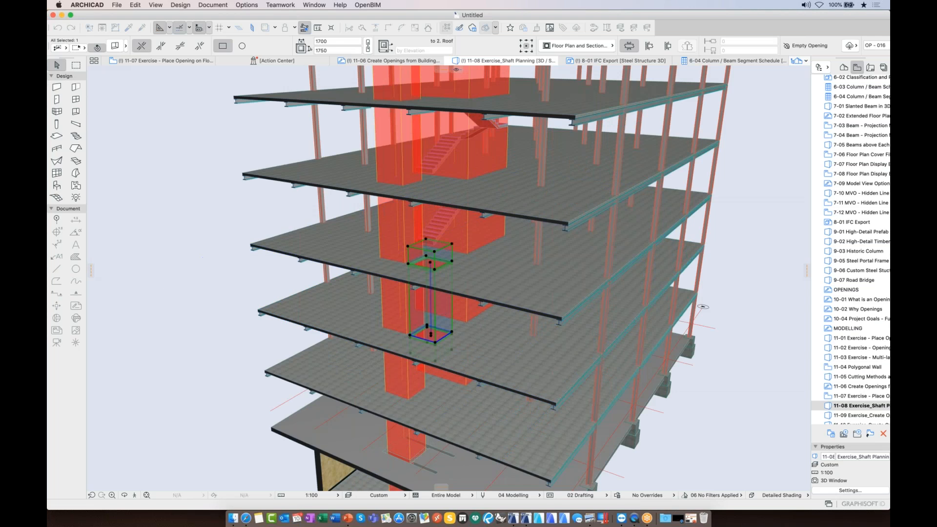
pyautogui.click(495, 335)
pyautogui.click(462, 201)
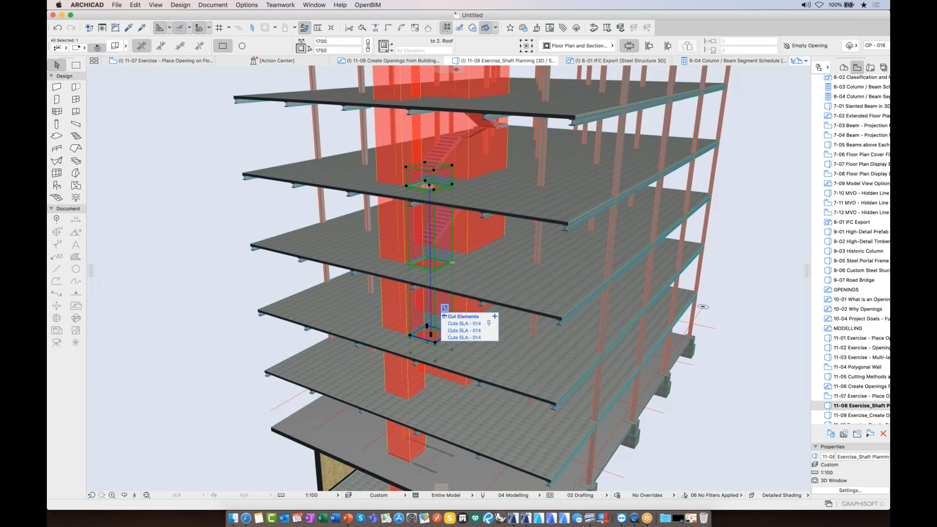
pyautogui.click(780, 378)
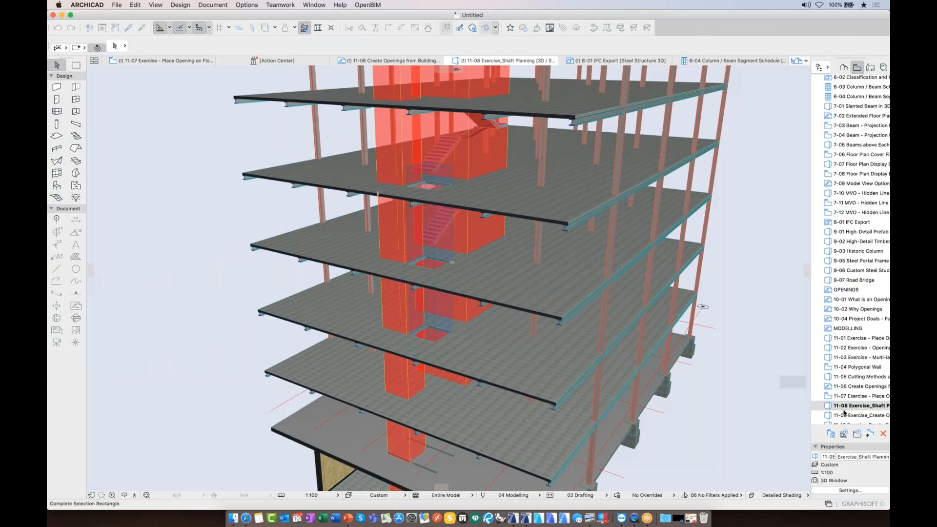
pyautogui.press('Escape')
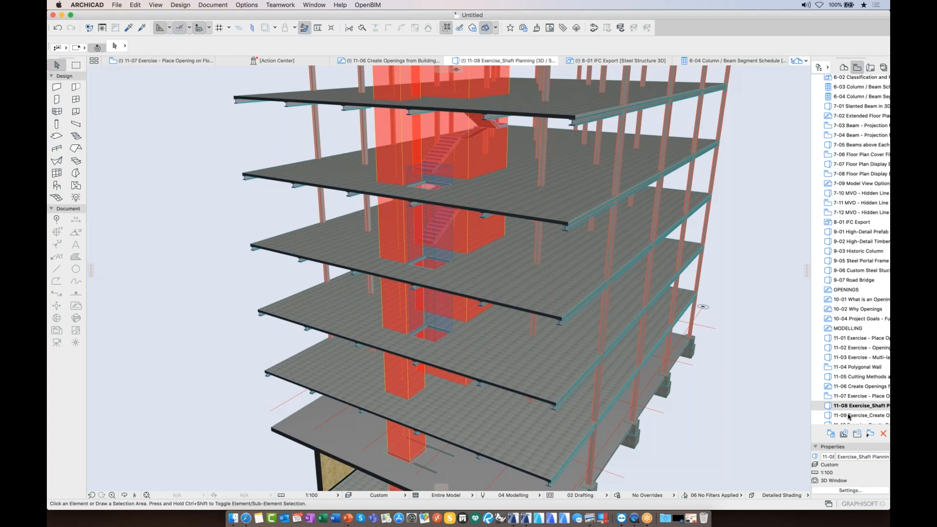
# Reopen the 11-08 Exercise_Shaft Planning view to restore its saved 3D view of the shafts and slabs
pyautogui.doubleClick(848, 415)
pyautogui.click(849, 407)
pyautogui.doubleClick(850, 408)
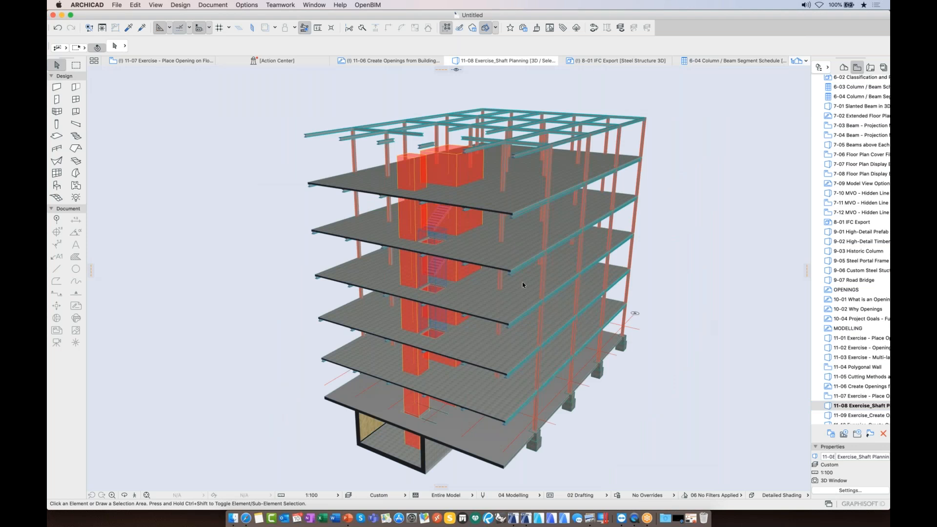
pyautogui.scroll(10, 522, 285)
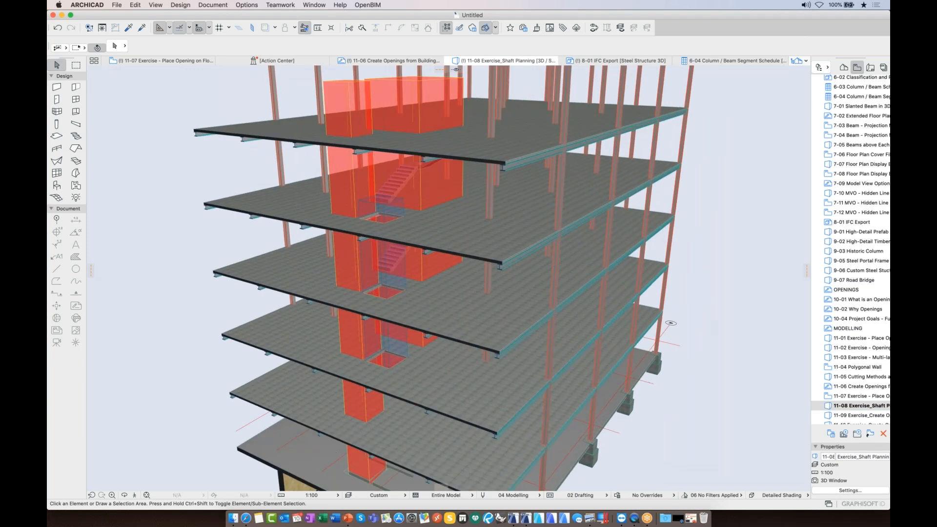
pyautogui.scroll(5, 344, 336)
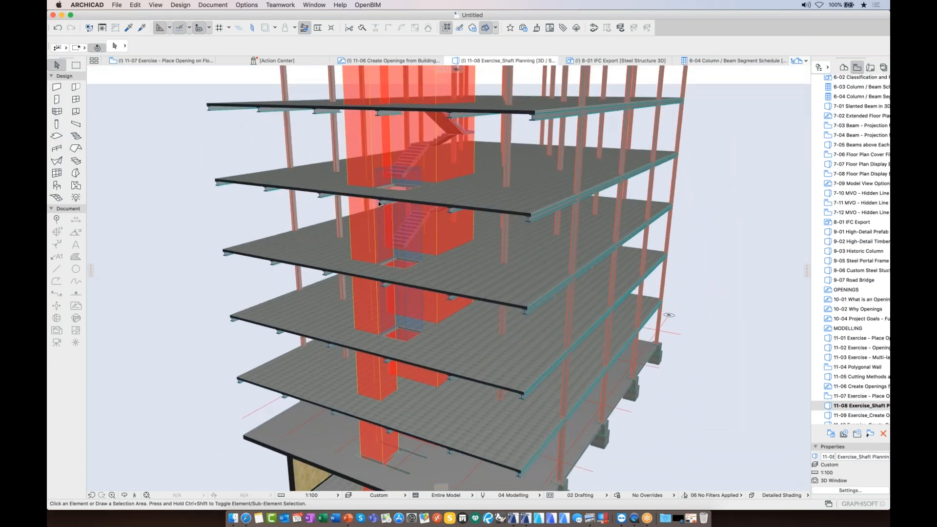
pyautogui.keyDown('shift'); pyautogui.moveTo(379, 203); pyautogui.dragTo(379, 182, button='middle'); pyautogui.keyUp('shift')
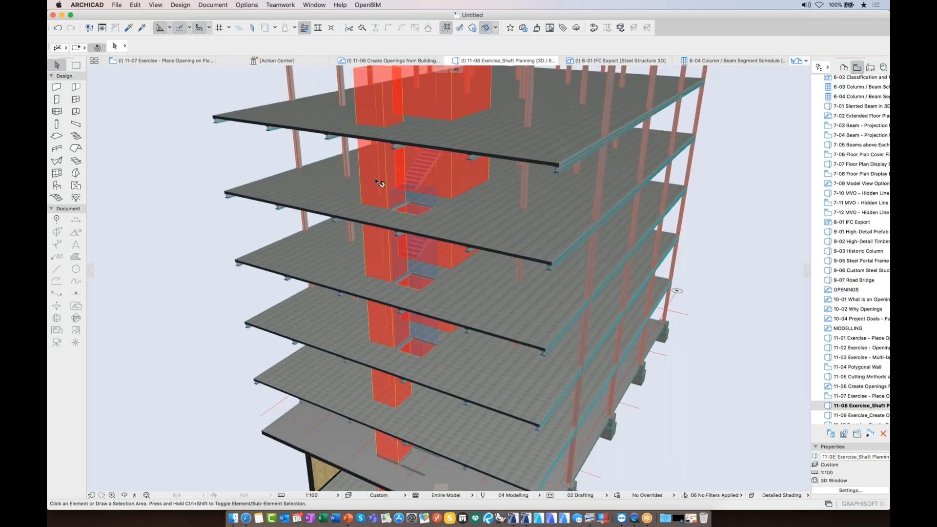
# Create openings from the narrow red shaft morph, with merging of nearby openings turned off
pyautogui.click(375, 167)
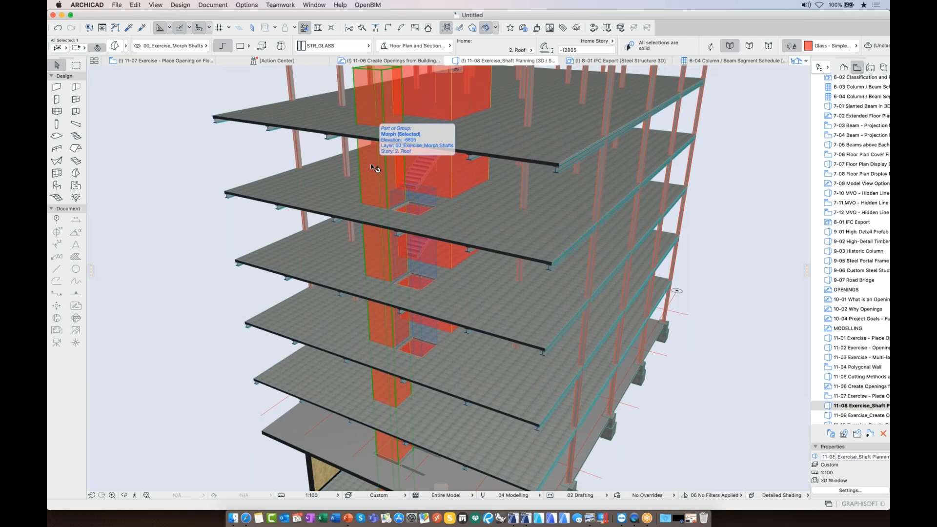
pyautogui.rightClick(374, 167)
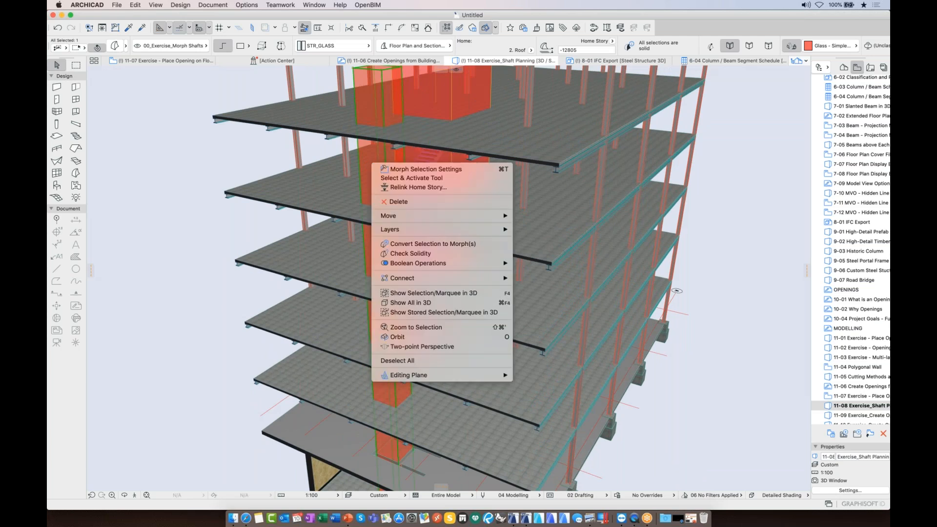
pyautogui.moveTo(423, 278)
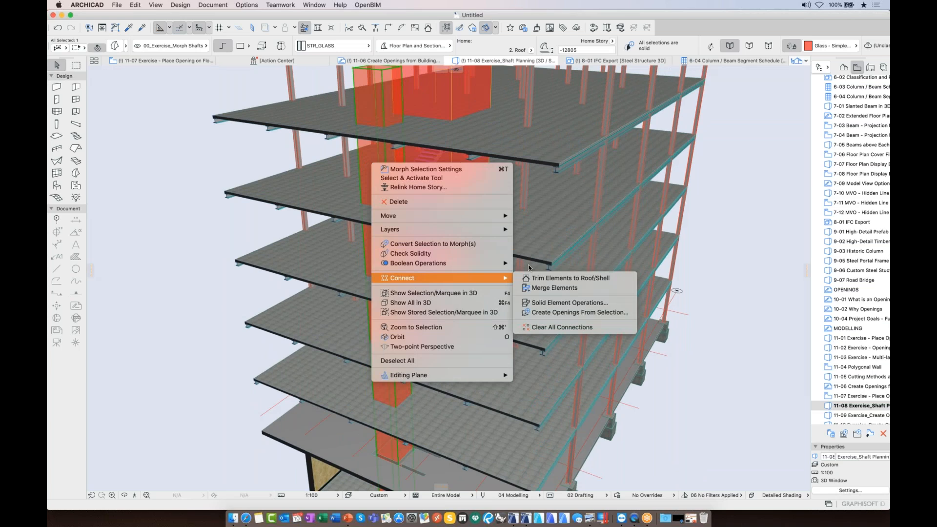
pyautogui.click(548, 313)
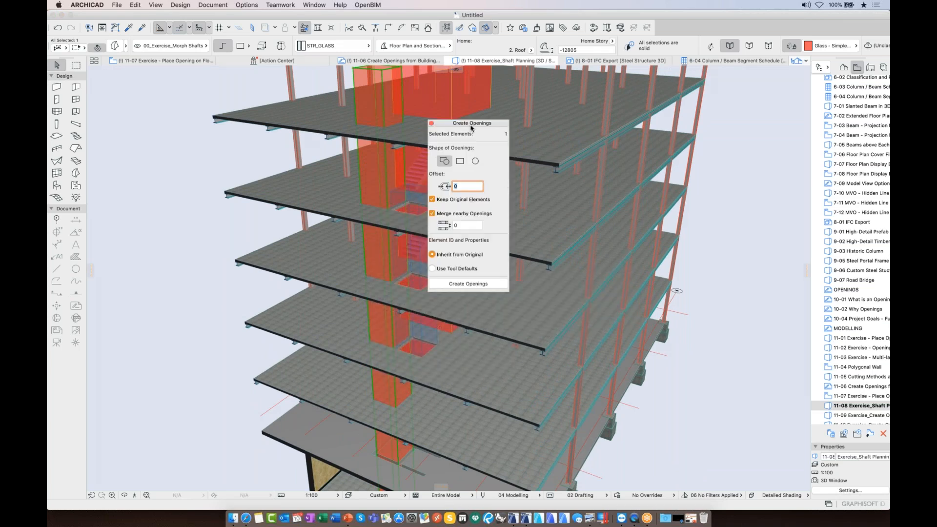
pyautogui.moveTo(468, 123); pyautogui.dragTo(767, 133)
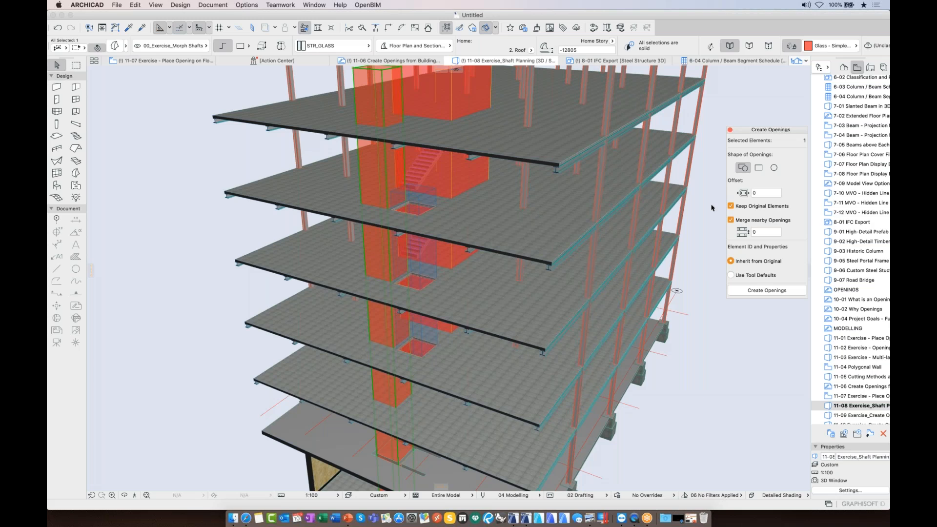
pyautogui.click(738, 219)
pyautogui.click(756, 291)
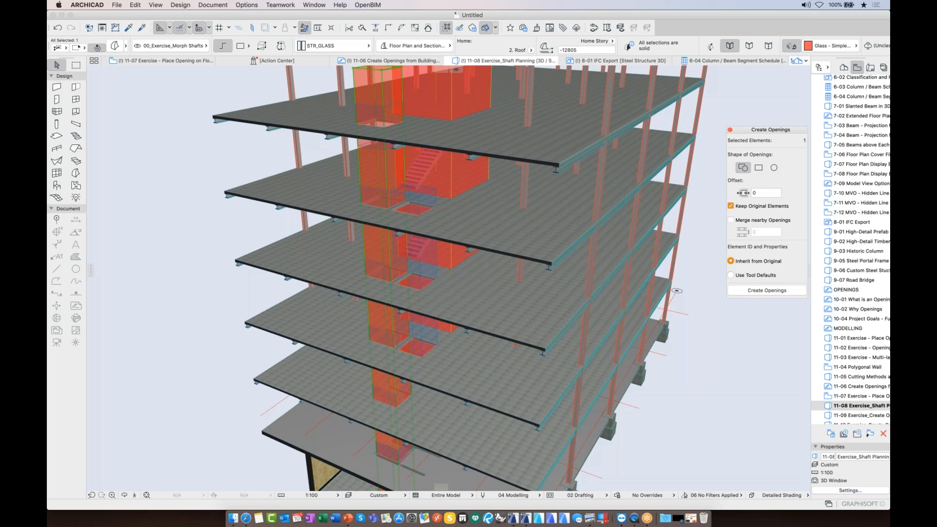
# Remove the narrow shaft morph from the model and inspect the separate openings in the floor slabs
pyautogui.click(372, 335)
pyautogui.click(389, 251)
pyautogui.press('Escape')
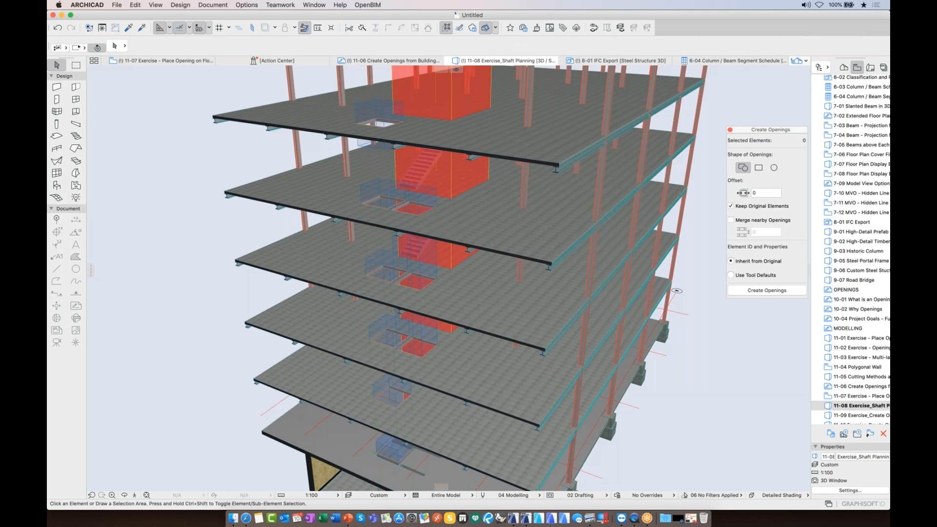
pyautogui.keyDown('shift'); pyautogui.moveTo(389, 191); pyautogui.dragTo(397, 146, button='middle'); pyautogui.keyUp('shift')
pyautogui.keyDown('shift'); pyautogui.moveTo(697, 332); pyautogui.dragTo(718, 291, button='middle'); pyautogui.keyUp('shift')
pyautogui.keyDown('shift'); pyautogui.moveTo(422, 293); pyautogui.dragTo(424, 303, button='middle'); pyautogui.keyUp('shift')
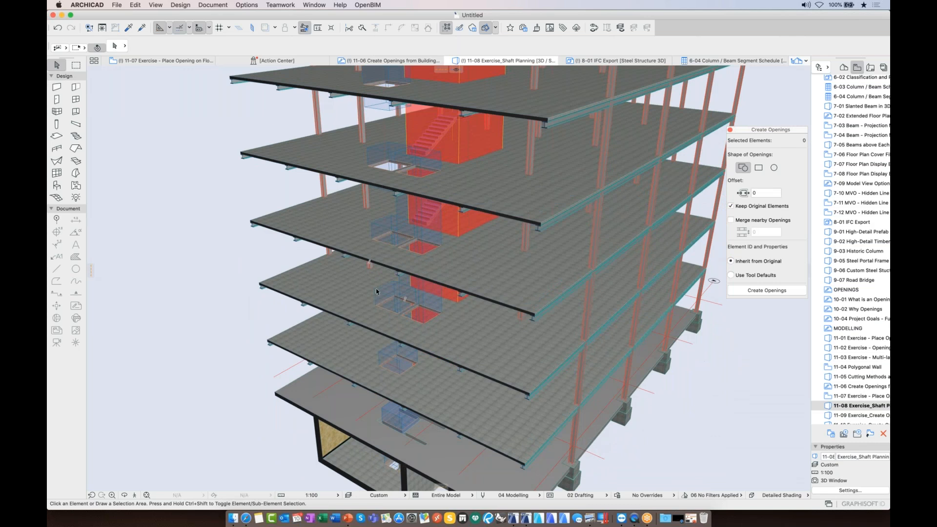
pyautogui.click(399, 274)
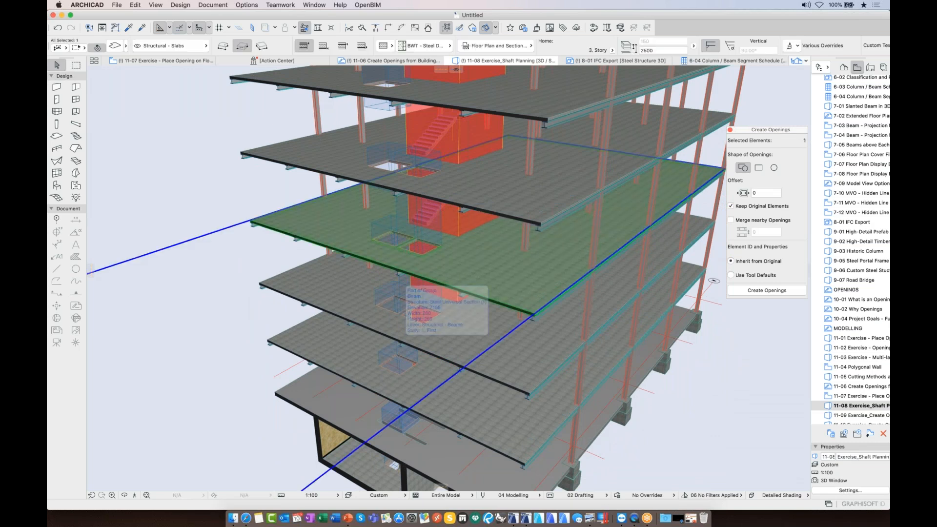
pyautogui.press('Escape')
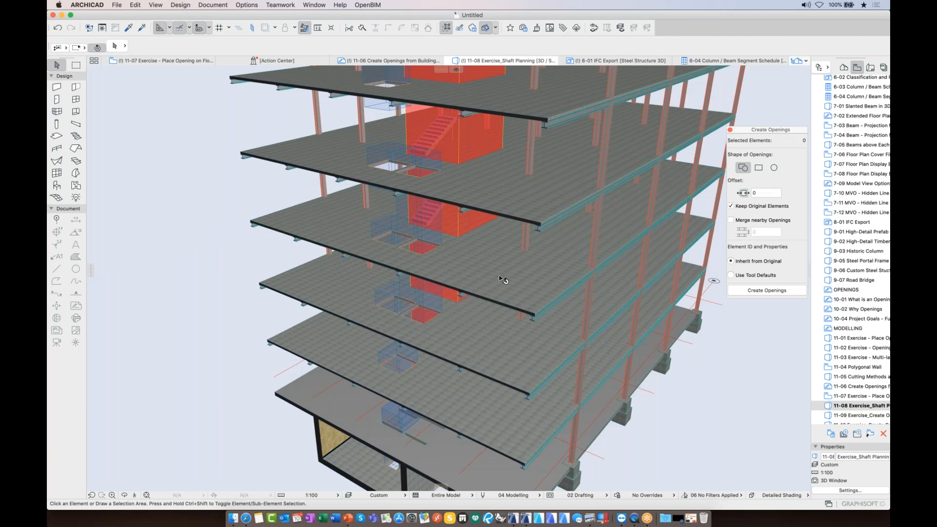
pyautogui.moveTo(495, 236); pyautogui.dragTo(472, 190, button='middle')
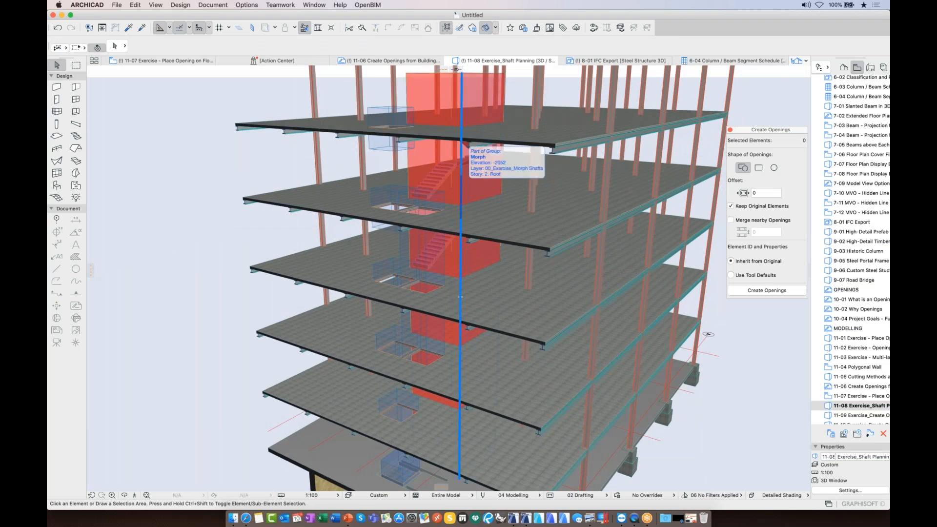
# Create openings from the red stair shaft morph, merging nearby openings within a distance of 4000
pyautogui.click(471, 185)
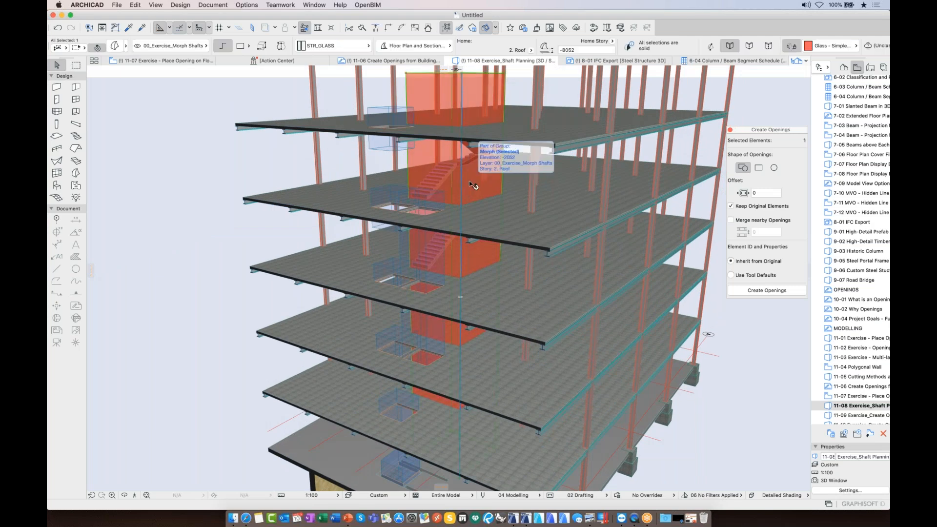
pyautogui.click(746, 221)
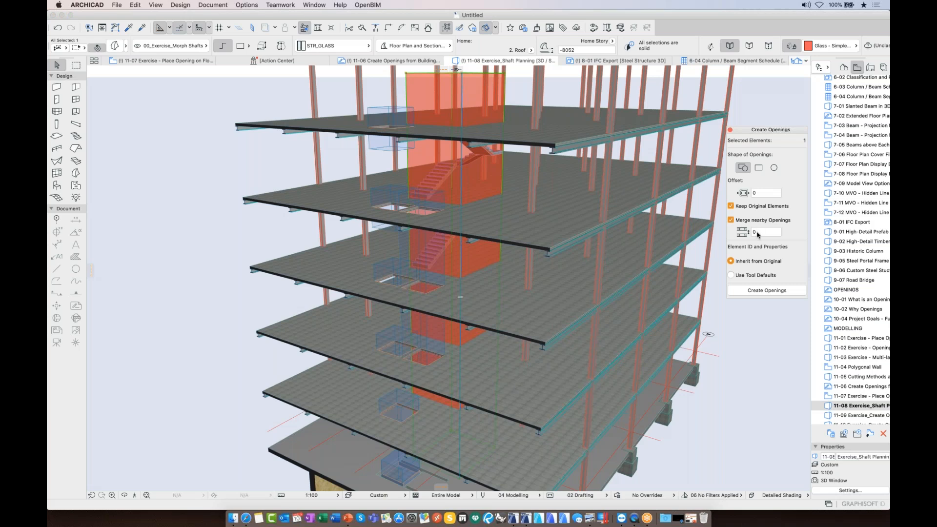
pyautogui.click(758, 233)
pyautogui.write('4000')
pyautogui.click(767, 290)
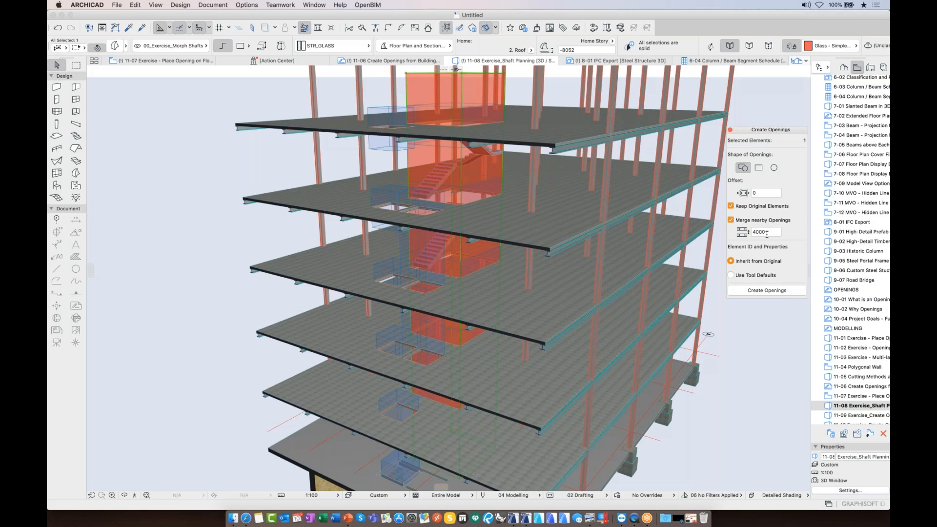
# Open the 11-09 Exercise_Create Opening for MEP view and examine where the two ducts and the round pipe meet the wall
pyautogui.doubleClick(859, 415)
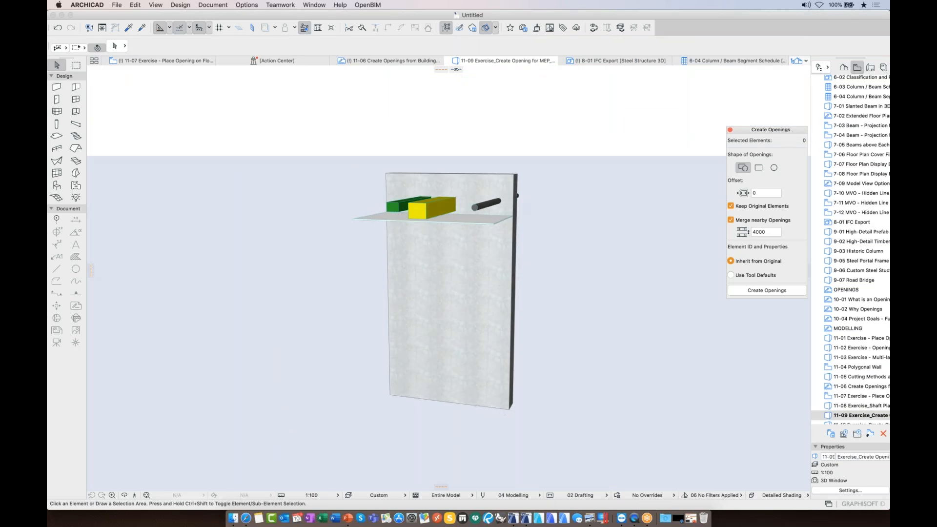
pyautogui.keyDown('shift'); pyautogui.moveTo(546, 215); pyautogui.dragTo(447, 211, button='middle'); pyautogui.keyUp('shift')
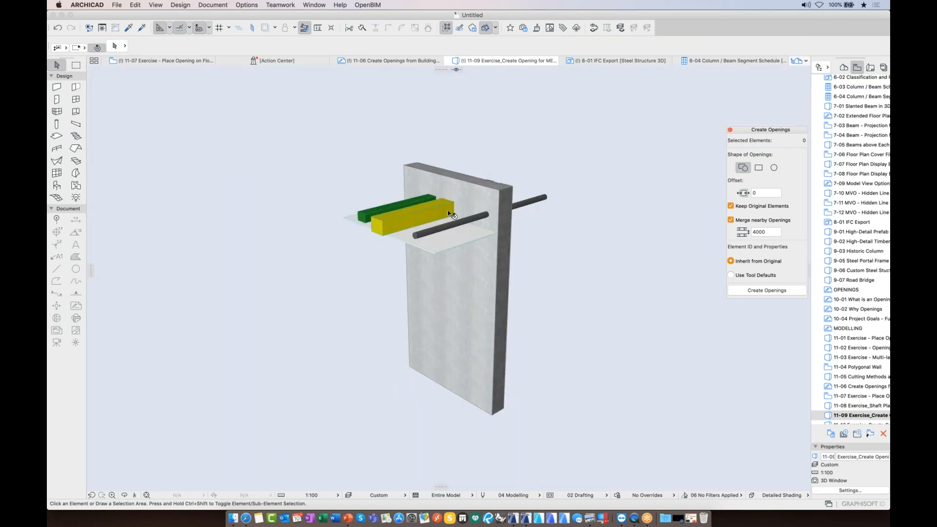
pyautogui.scroll(2, 448, 211)
pyautogui.scroll(5, 449, 213)
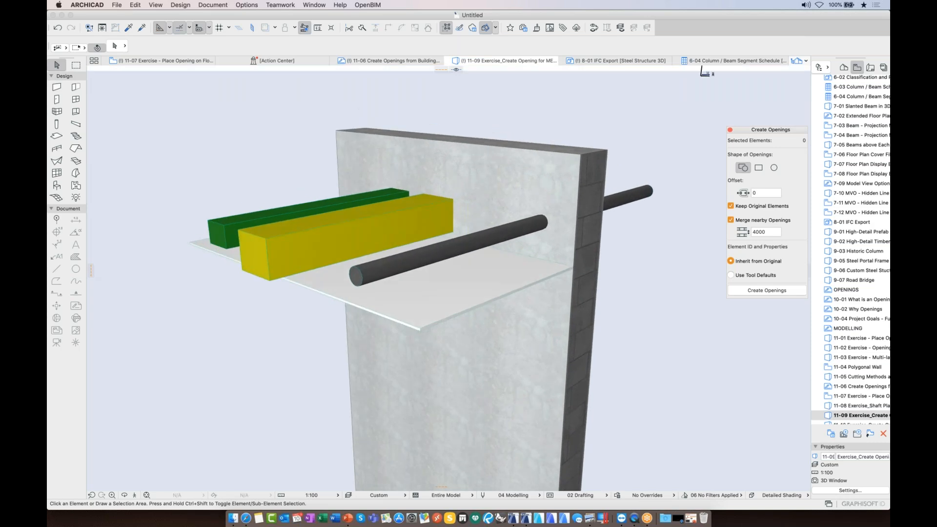
pyautogui.keyDown('shift'); pyautogui.moveTo(475, 231); pyautogui.dragTo(475, 247, button='middle'); pyautogui.keyUp('shift')
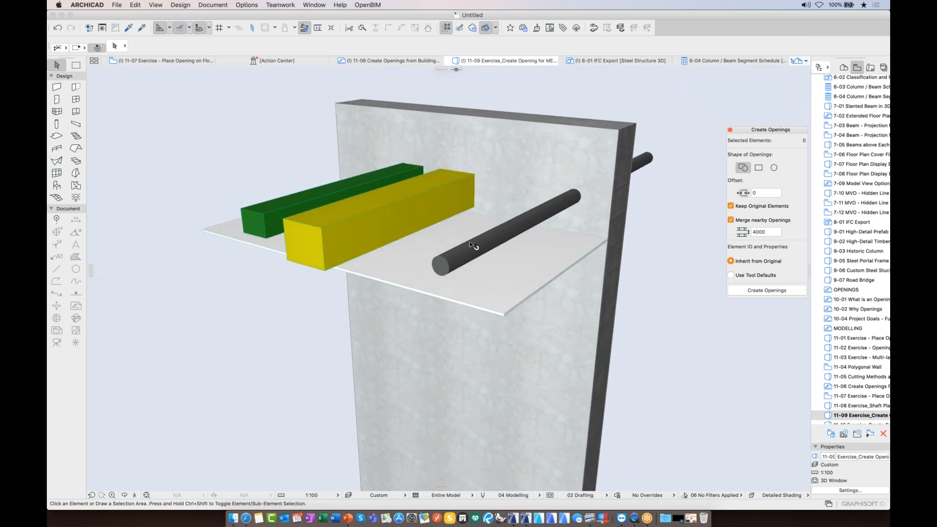
# Create automatically shaped openings in the wall from the two ducts and the round pipe, with a 30 offset and merging within 4000
pyautogui.keyDown('shift'); pyautogui.moveTo(371, 194); pyautogui.dragTo(371, 206, button='middle'); pyautogui.keyUp('shift')
pyautogui.moveTo(371, 206); pyautogui.dragTo(394, 194, button='middle')
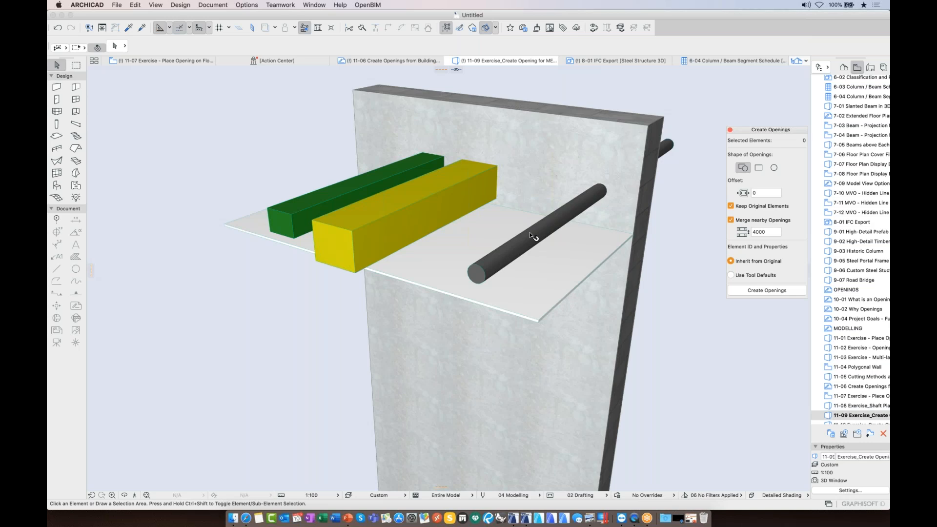
pyautogui.click(290, 200)
pyautogui.keyDown('shift'); pyautogui.click(336, 240); pyautogui.keyUp('shift')
pyautogui.keyDown('shift'); pyautogui.click(481, 272); pyautogui.keyUp('shift')
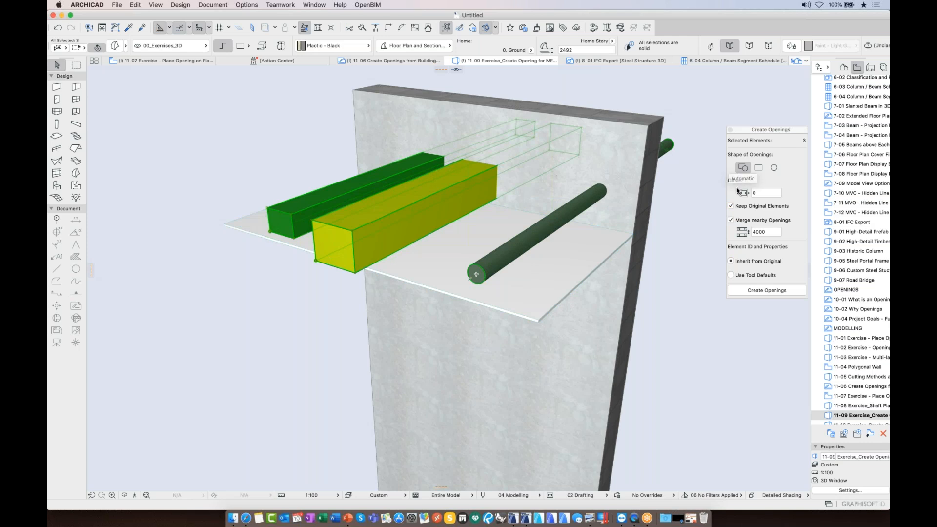
pyautogui.click(771, 192)
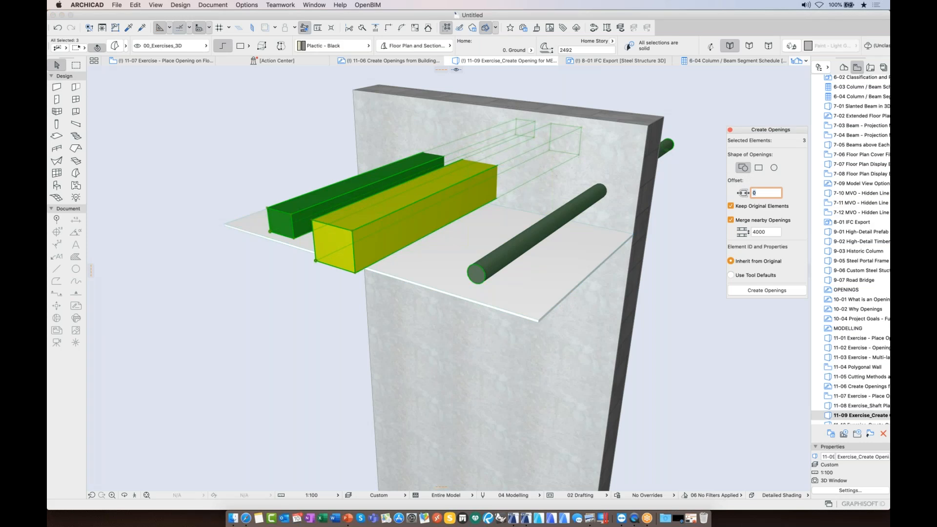
pyautogui.write('300')
pyautogui.click(755, 290)
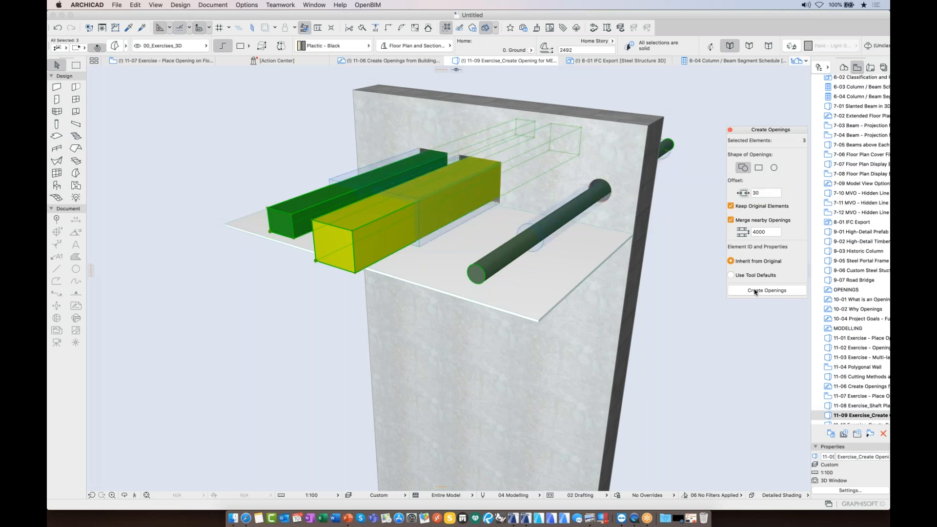
pyautogui.keyDown('shift'); pyautogui.moveTo(449, 293); pyautogui.dragTo(556, 264, button='middle'); pyautogui.keyUp('shift')
pyautogui.keyDown('shift'); pyautogui.moveTo(634, 190); pyautogui.dragTo(639, 194, button='middle'); pyautogui.keyUp('shift')
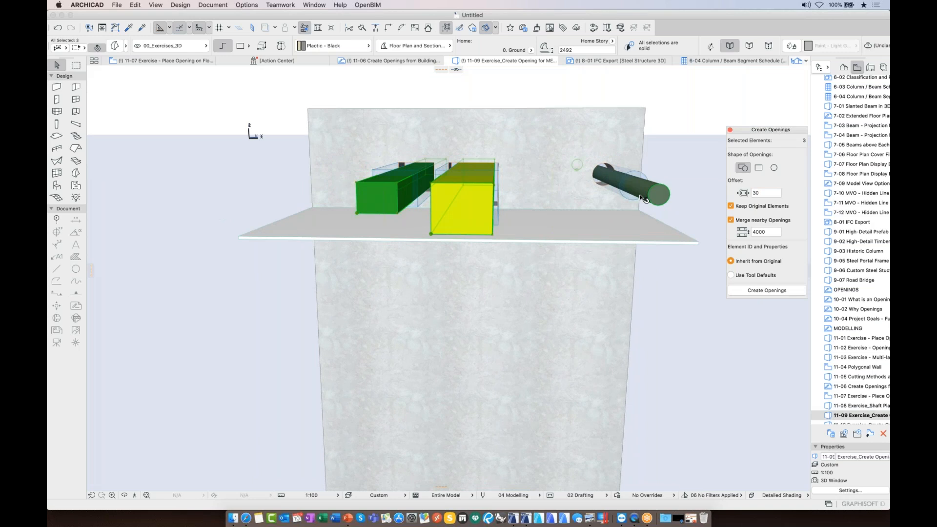
pyautogui.keyDown('shift'); pyautogui.moveTo(590, 169); pyautogui.dragTo(361, 165, button='middle'); pyautogui.keyUp('shift')
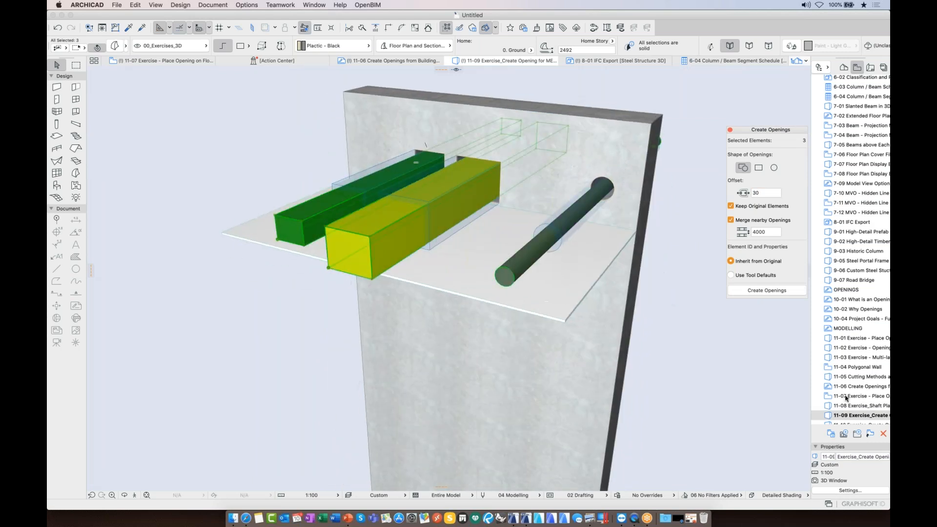
# Open the 11-10 Exercise_Create Opening for MEP view and frame the two ducts and the pipe in front of the wall
pyautogui.scroll(-3, 849, 393)
pyautogui.doubleClick(855, 381)
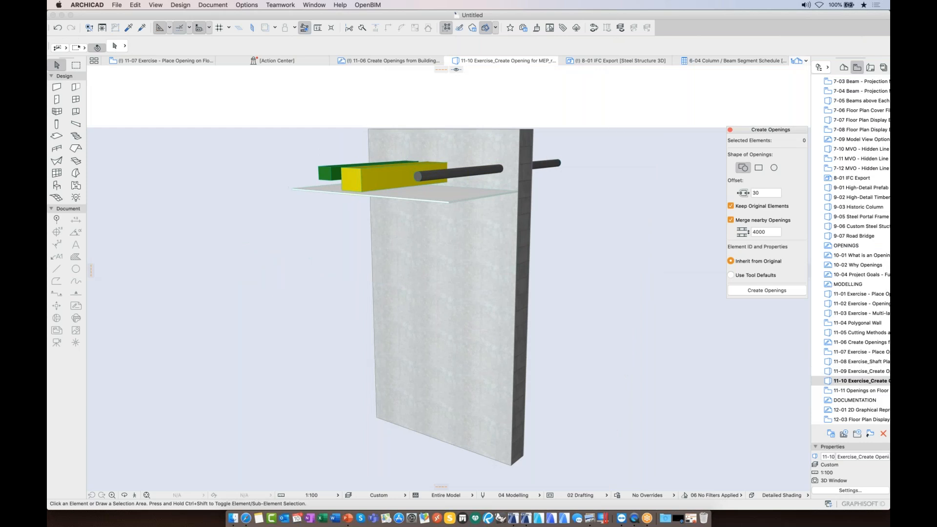
pyautogui.scroll(3, 485, 184)
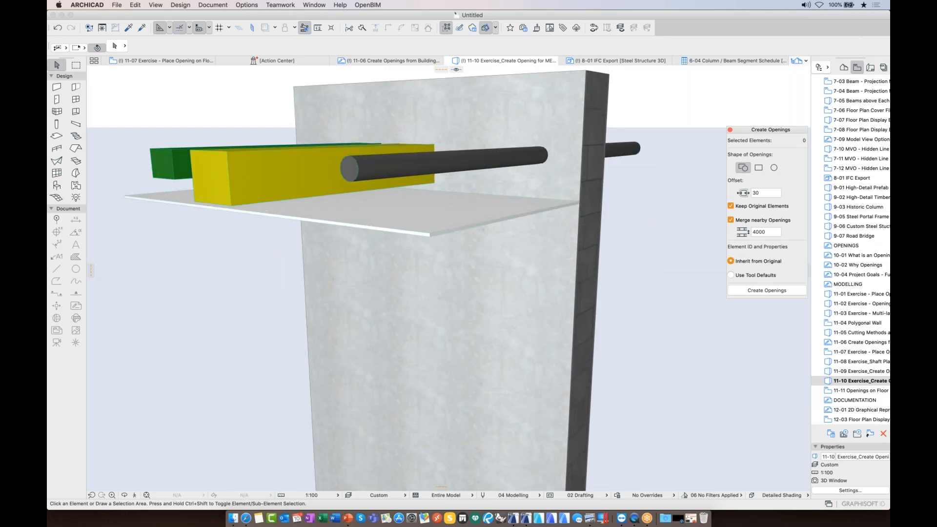
pyautogui.keyDown('shift'); pyautogui.moveTo(485, 183); pyautogui.dragTo(557, 274, button='middle'); pyautogui.keyUp('shift')
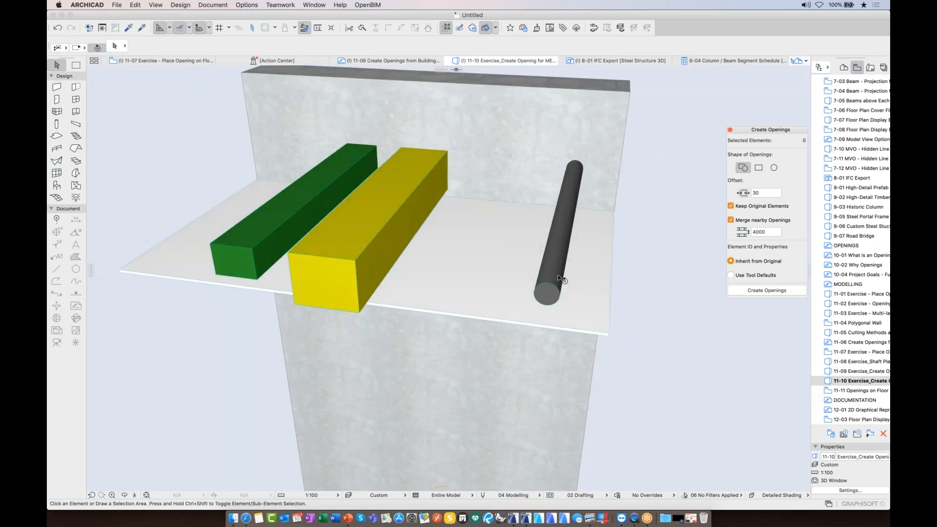
# Create rectangular openings in the wall from the pipe and both ducts with an offset of 100
pyautogui.click(558, 274)
pyautogui.keyDown('shift'); pyautogui.click(342, 273); pyautogui.keyUp('shift')
pyautogui.keyDown('shift'); pyautogui.click(288, 225); pyautogui.keyUp('shift')
pyautogui.click(759, 168)
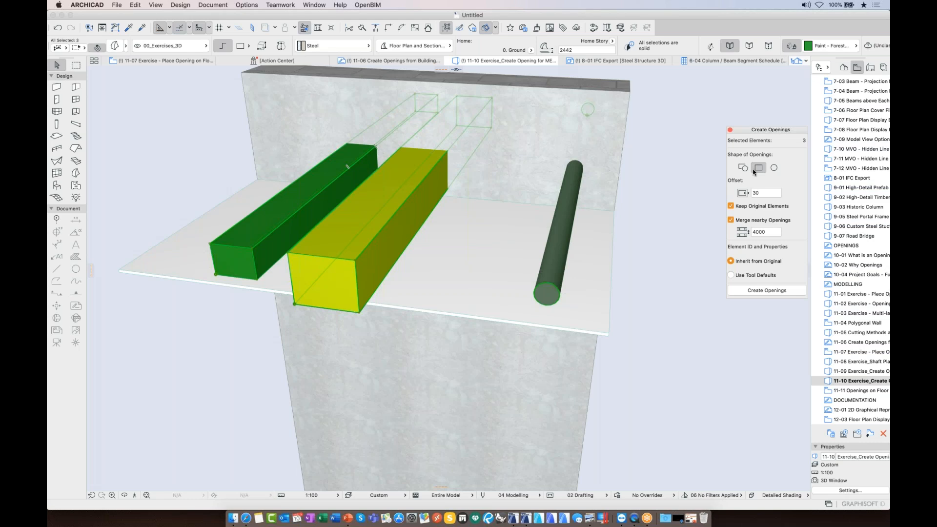
pyautogui.moveTo(763, 192); pyautogui.dragTo(733, 192)
pyautogui.write('100')
pyautogui.click(758, 291)
pyautogui.keyDown('shift'); pyautogui.moveTo(608, 279); pyautogui.dragTo(668, 246, button='middle'); pyautogui.keyUp('shift')
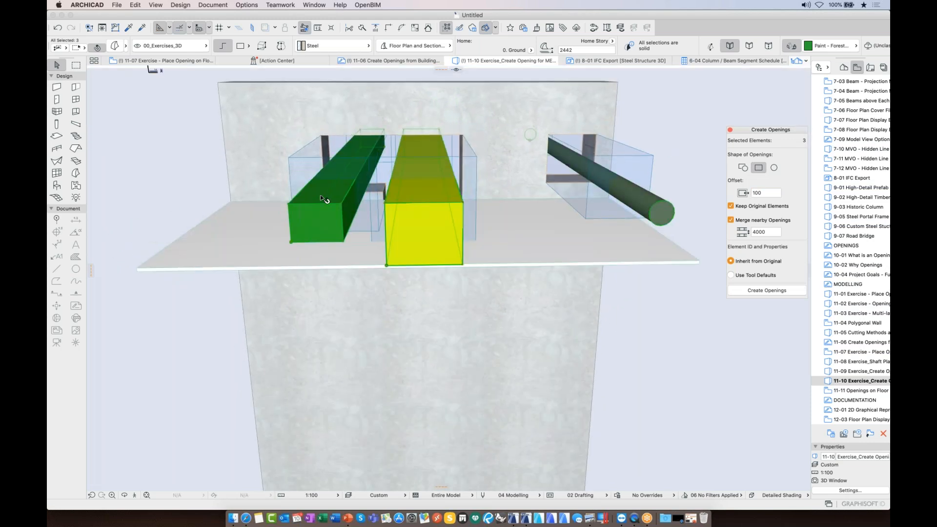
pyautogui.keyDown('shift'); pyautogui.moveTo(389, 181); pyautogui.dragTo(532, 105, button='middle'); pyautogui.keyUp('shift')
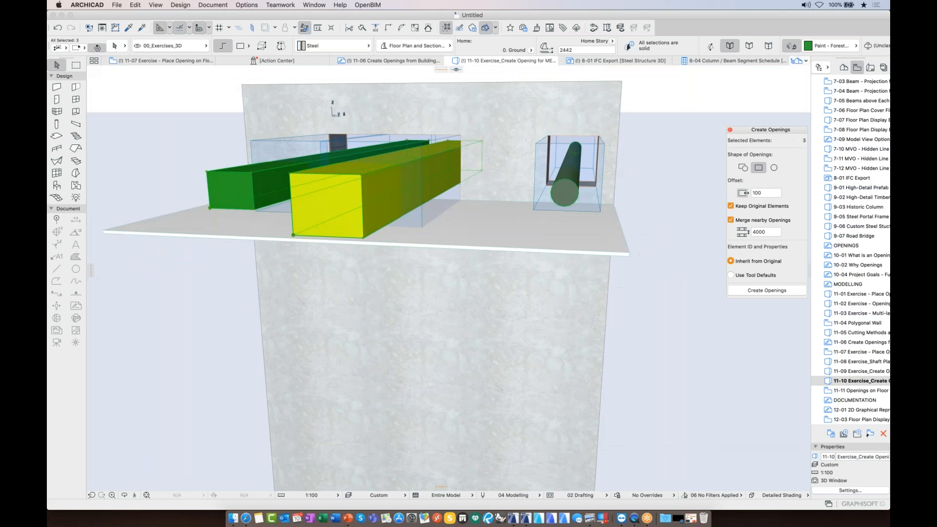
# Review the openings in the 11-11 Openings on Floor Plan view, then open the 12-01 2D Graphical Representation worksheet
pyautogui.doubleClick(848, 390)
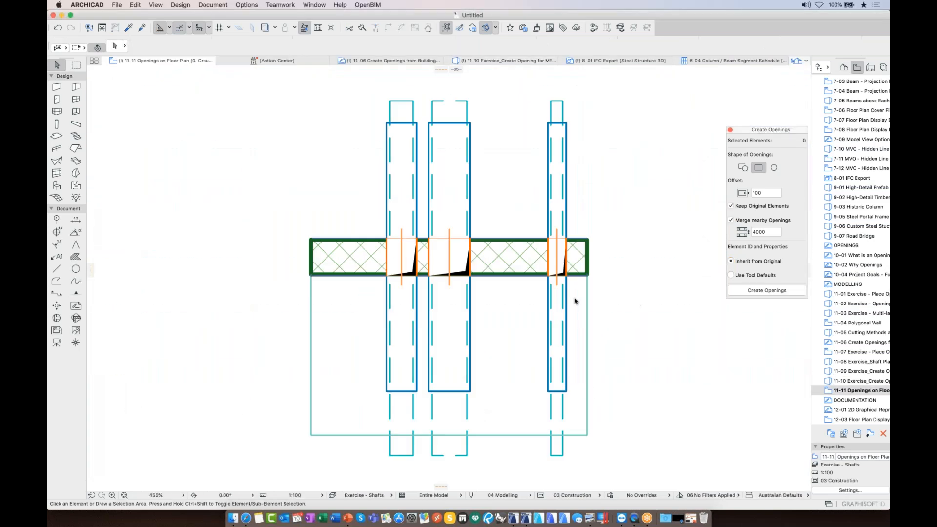
pyautogui.click(560, 237)
pyautogui.doubleClick(860, 400)
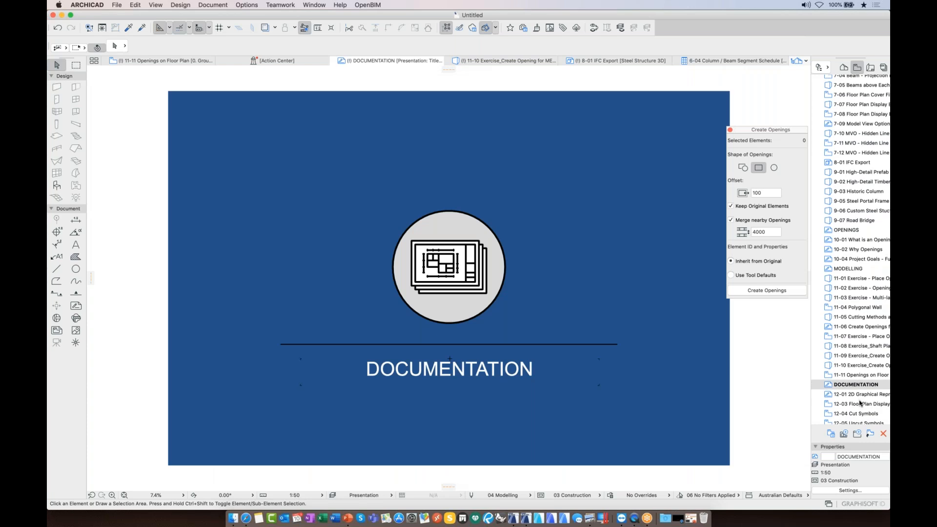
pyautogui.doubleClick(859, 396)
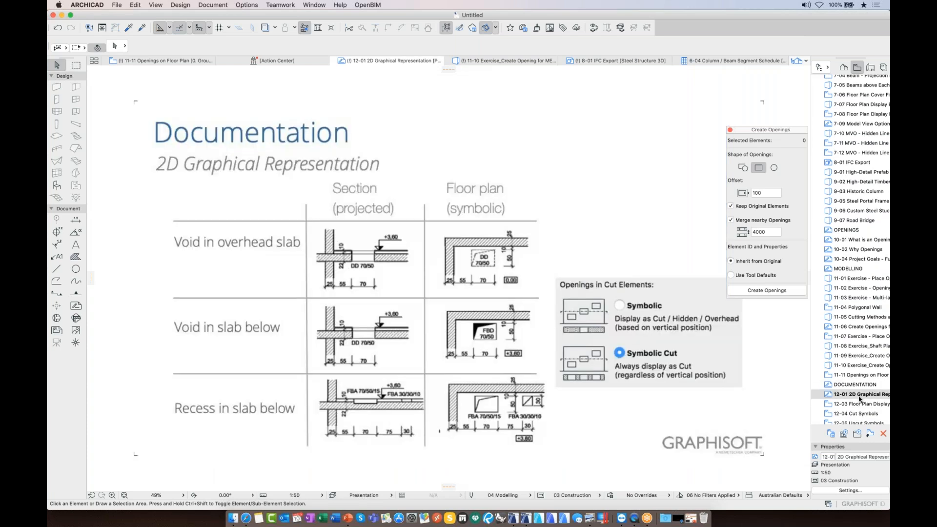
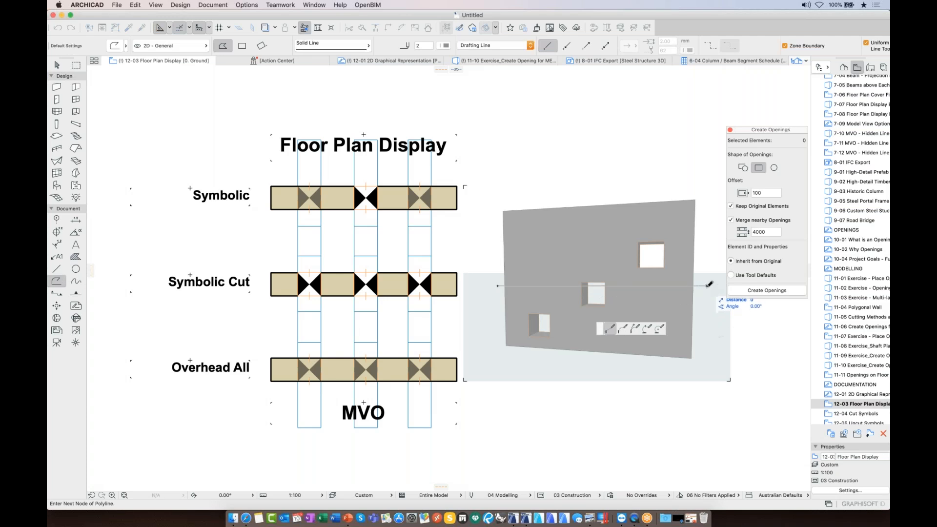
# Finish the horizontal polyline across the wall picture through its middle opening and change its pen colour to red
pyautogui.doubleClick(705, 287)
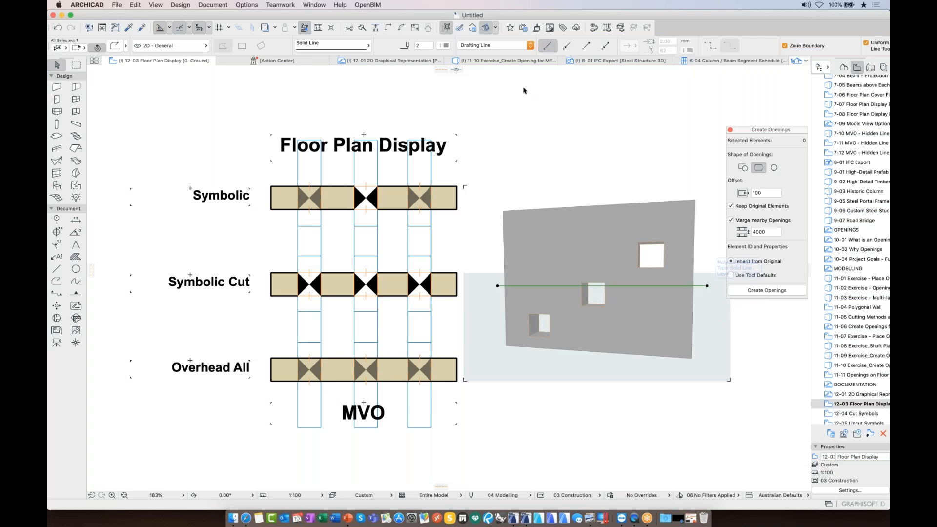
pyautogui.click(445, 46)
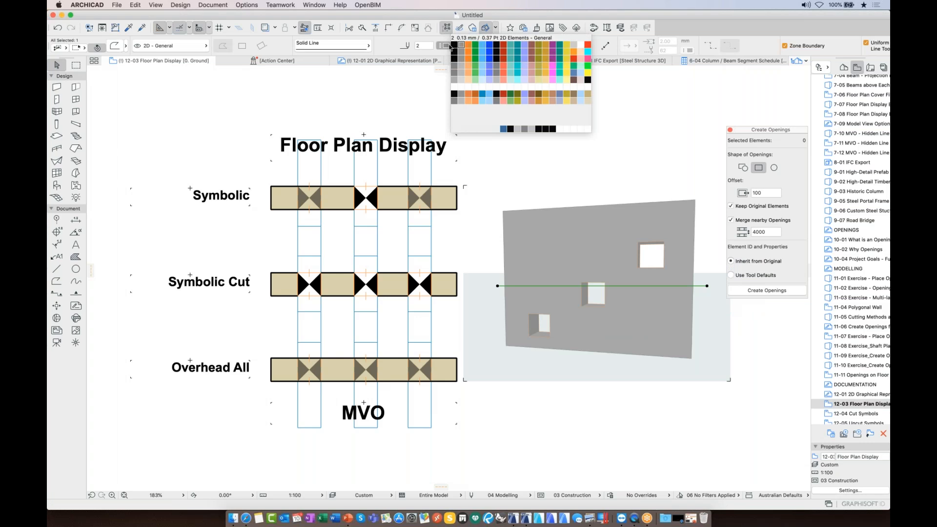
pyautogui.click(587, 44)
pyautogui.press('Escape')
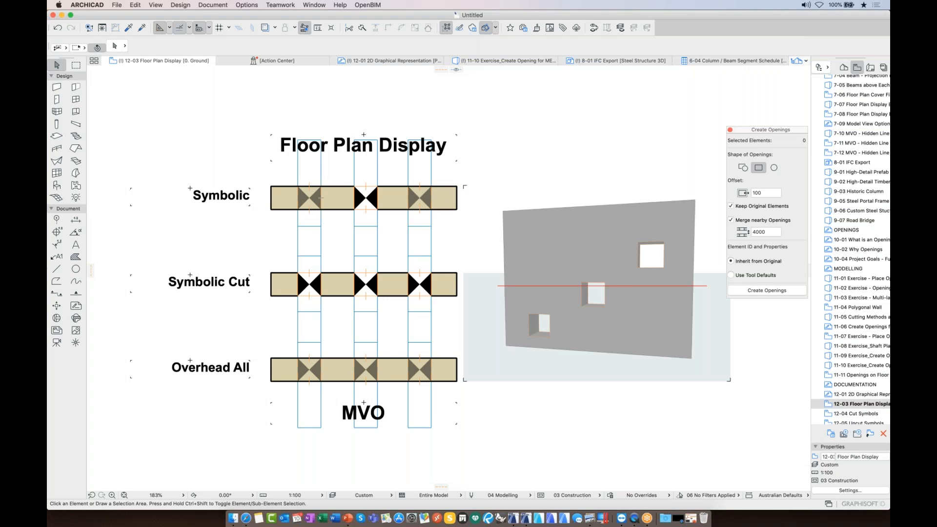
# Compare the Symbolic, Symbolic Cut and Overhead All opening displays and check the Opening settings in Model View Options
pyautogui.scroll(5, 396, 202)
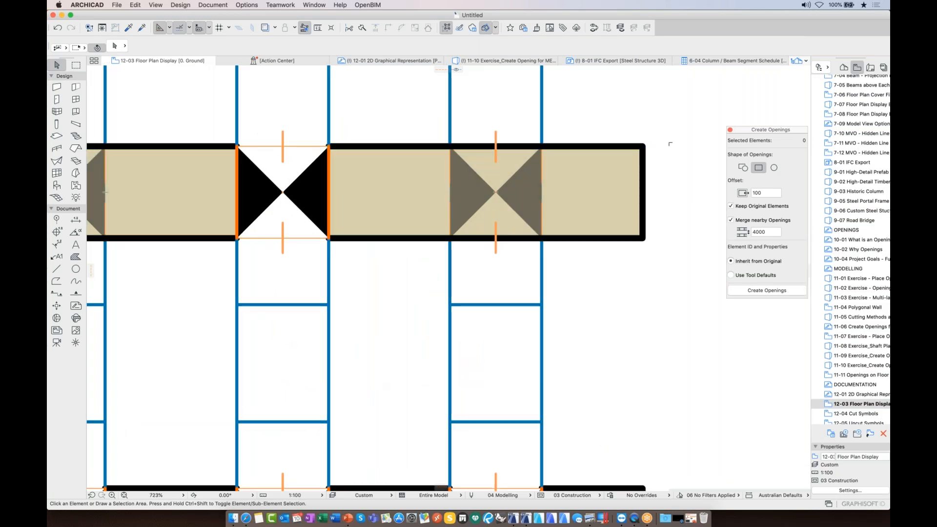
pyautogui.scroll(-4, 494, 240)
pyautogui.scroll(-2, 471, 307)
pyautogui.scroll(-2, 471, 306)
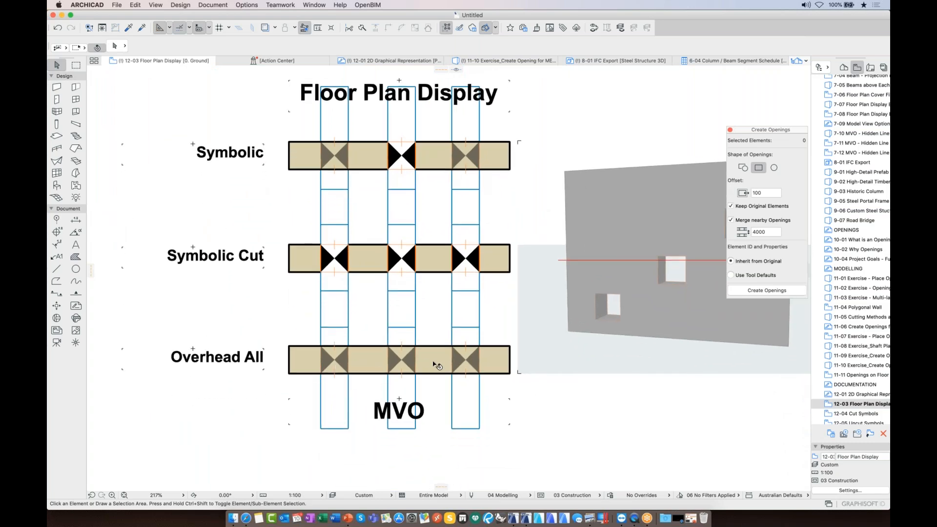
pyautogui.scroll(-1, 453, 420)
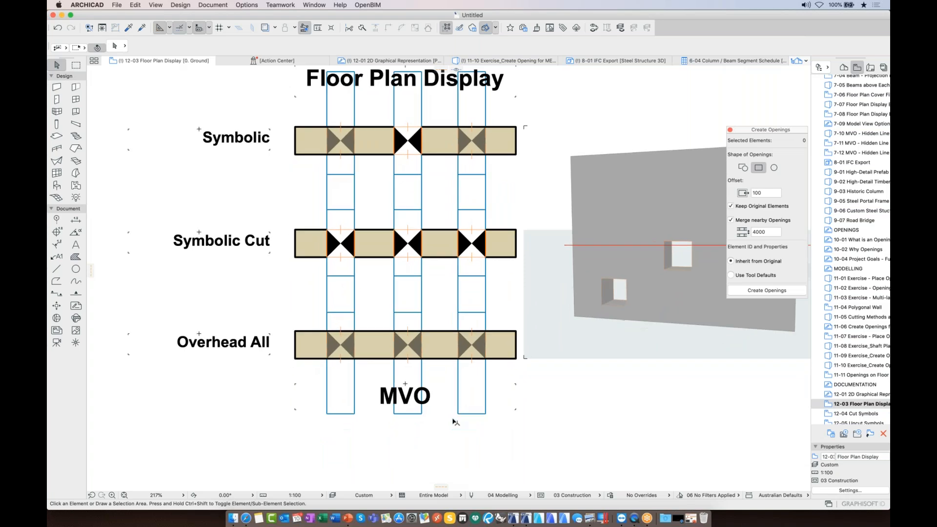
pyautogui.scroll(1, 454, 420)
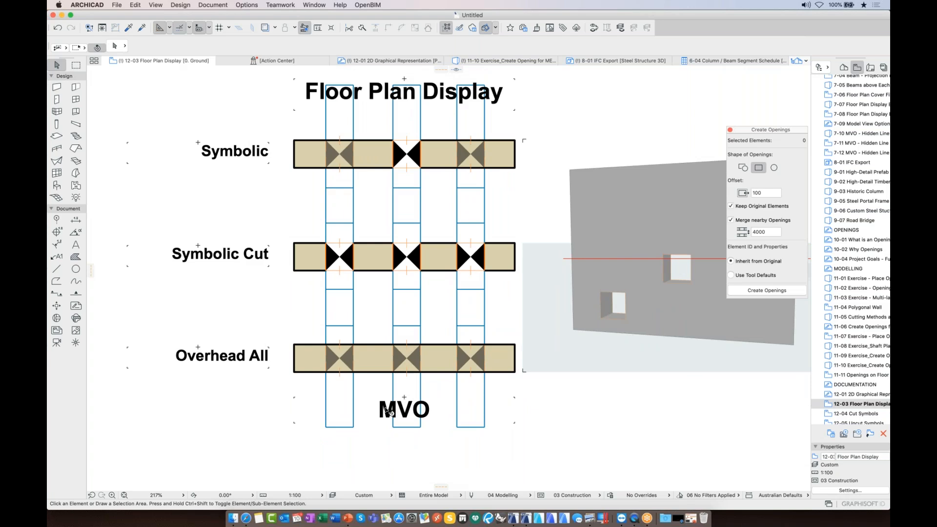
pyautogui.moveTo(385, 408); pyautogui.dragTo(347, 431, button='middle')
pyautogui.moveTo(481, 361); pyautogui.dragTo(471, 367, button='middle')
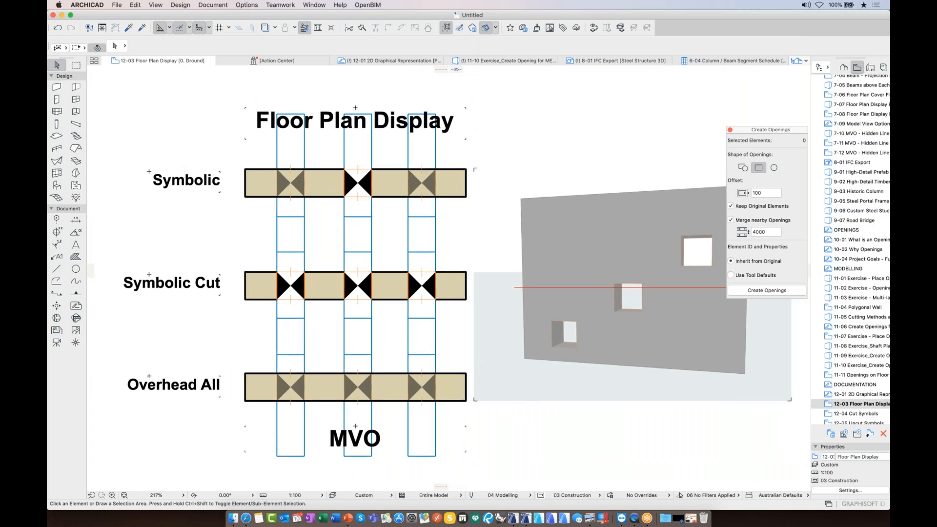
pyautogui.click(540, 495)
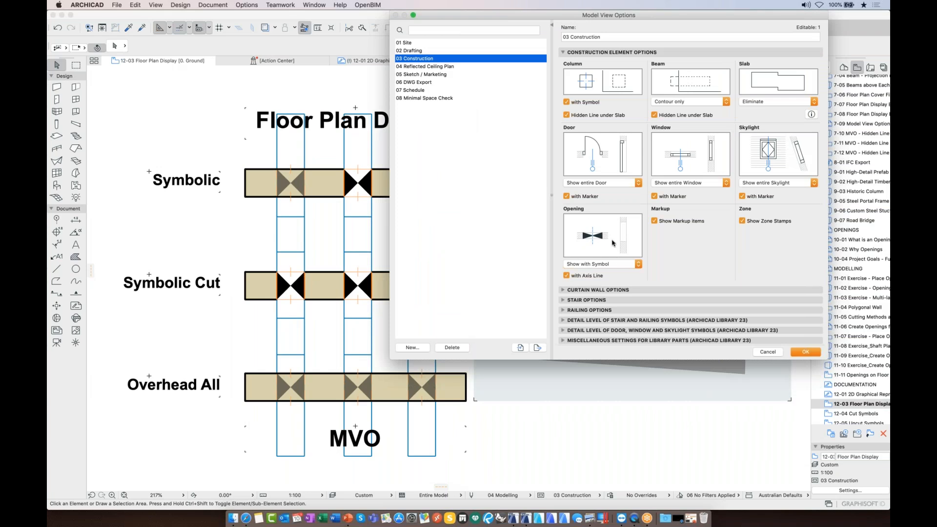
pyautogui.click(763, 350)
# Open the 12-04 Cut Symbols view and turn off the on-screen display of Opening Cutting Bodies
pyautogui.click(841, 414)
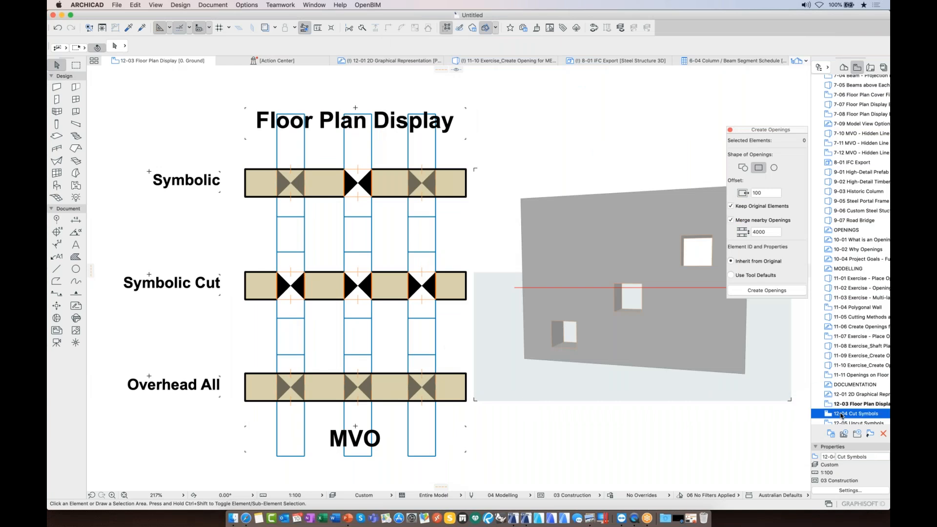
pyautogui.doubleClick(841, 415)
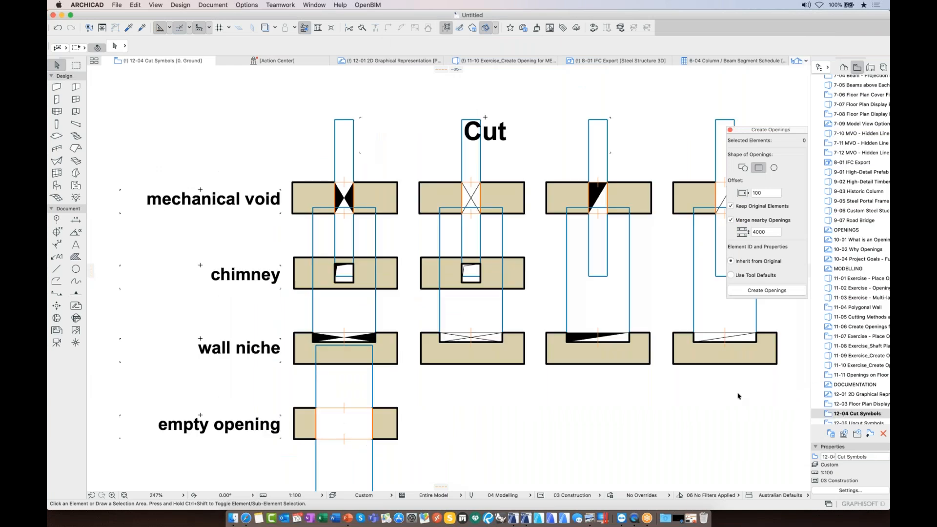
pyautogui.click(145, 3)
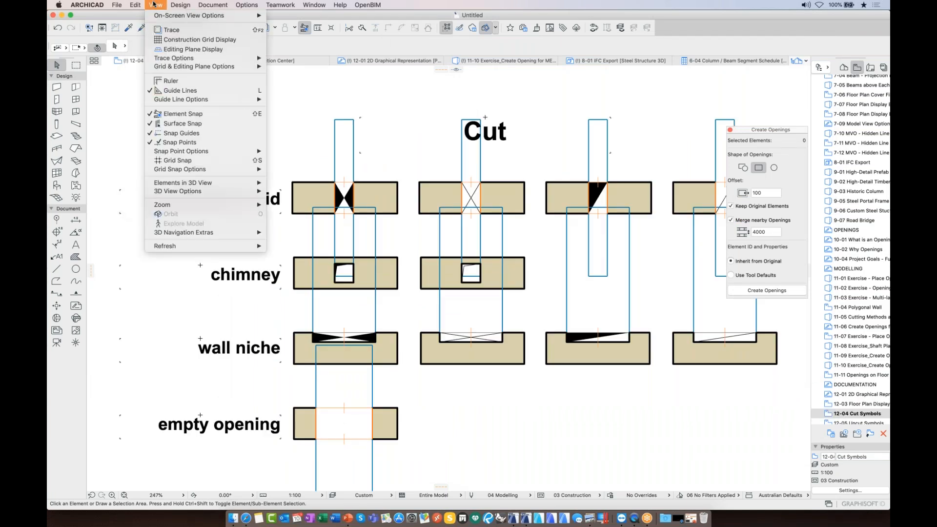
pyautogui.moveTo(186, 17)
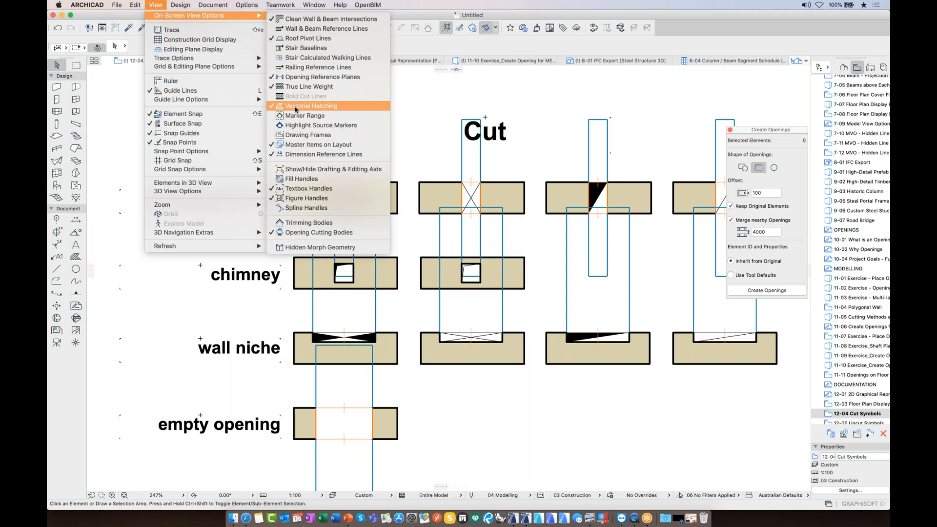
pyautogui.click(306, 233)
pyautogui.hscroll(3, 529, 424)
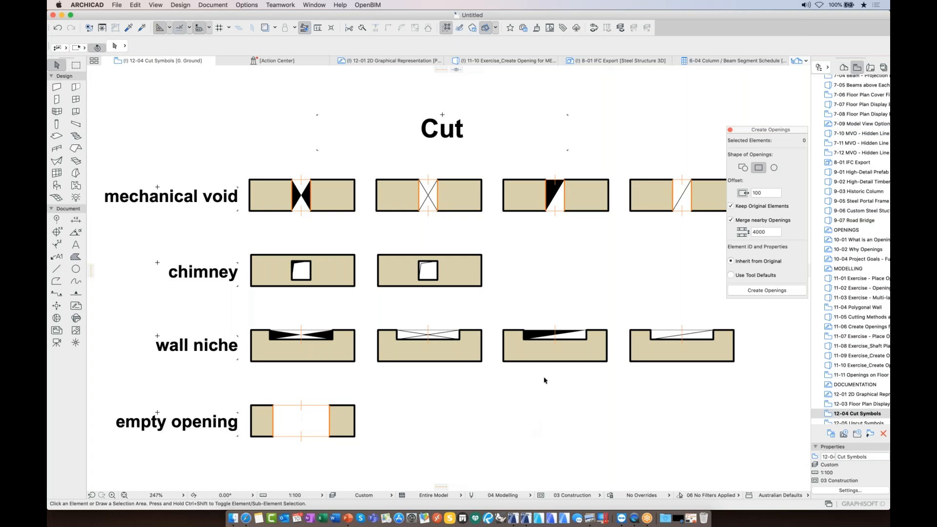
# Open the 12-05 Uncut Symbols view and bring the slab opening and slab recess examples into view
pyautogui.scroll(-2, 835, 405)
pyautogui.click(854, 403)
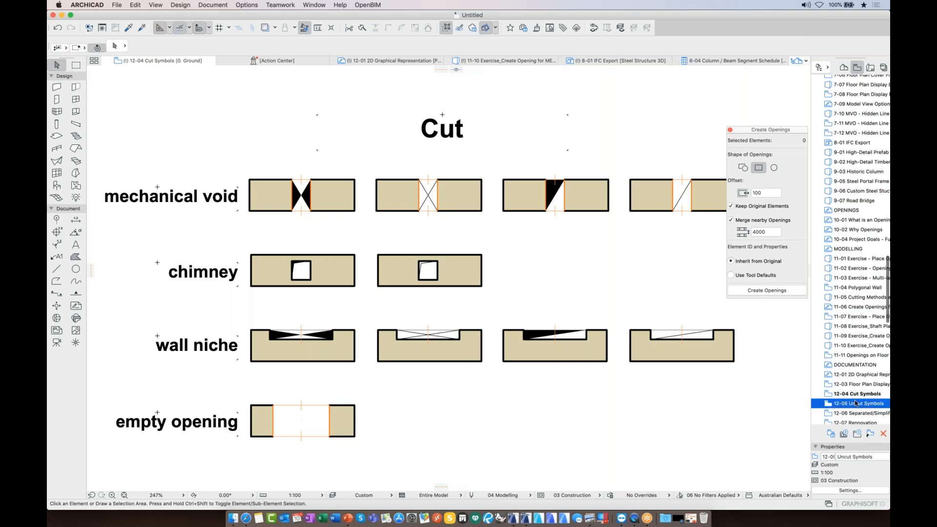
pyautogui.doubleClick(855, 403)
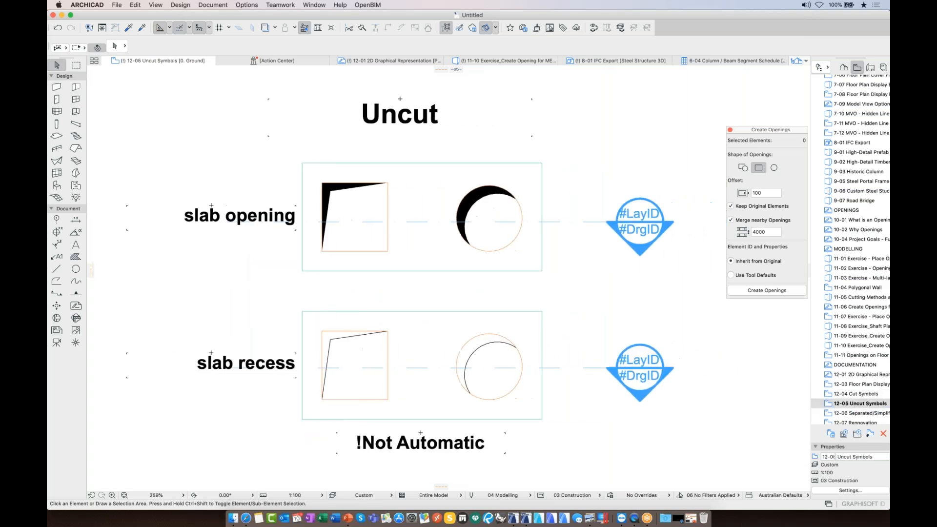
pyautogui.hscroll(1, 422, 276)
pyautogui.hscroll(2, 422, 276)
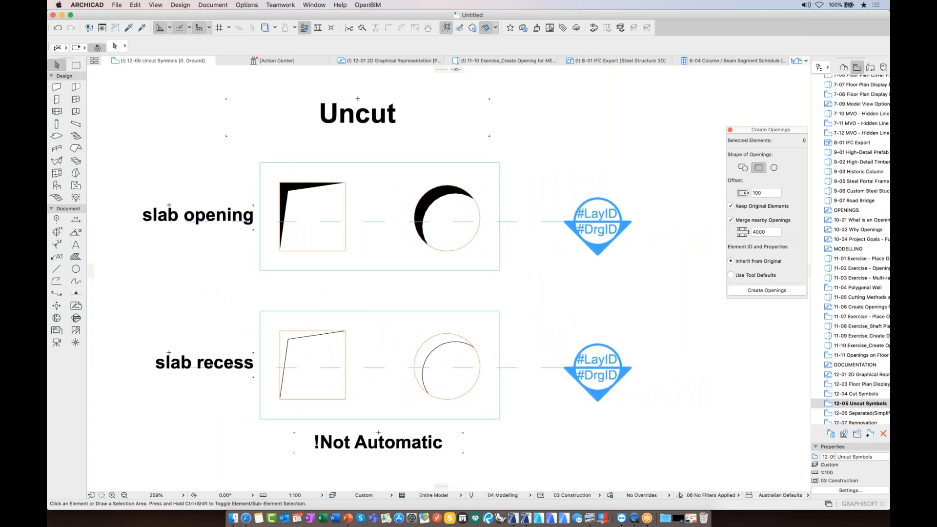
# Set the uncut symbol of the circular slab recess opening to Projection 2 Fill Opening 23
pyautogui.click(458, 353)
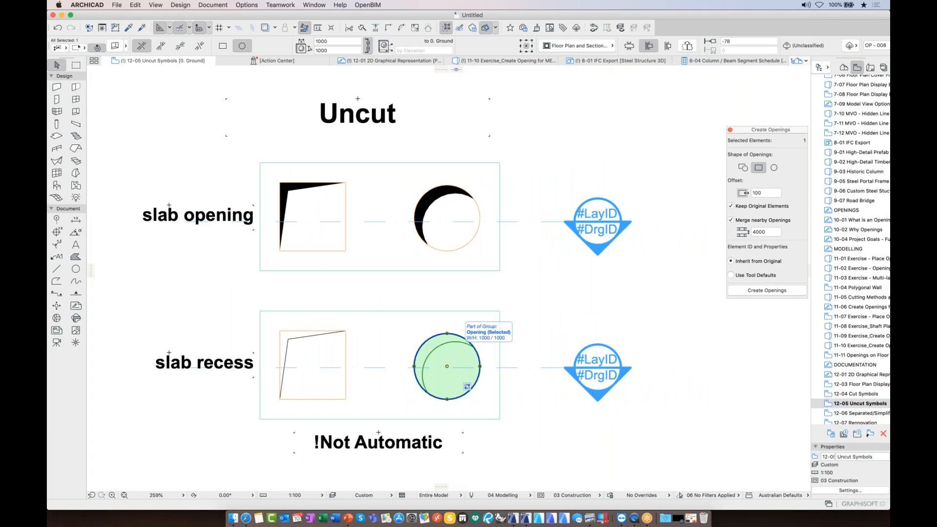
pyautogui.press('super+t')
pyautogui.click(497, 255)
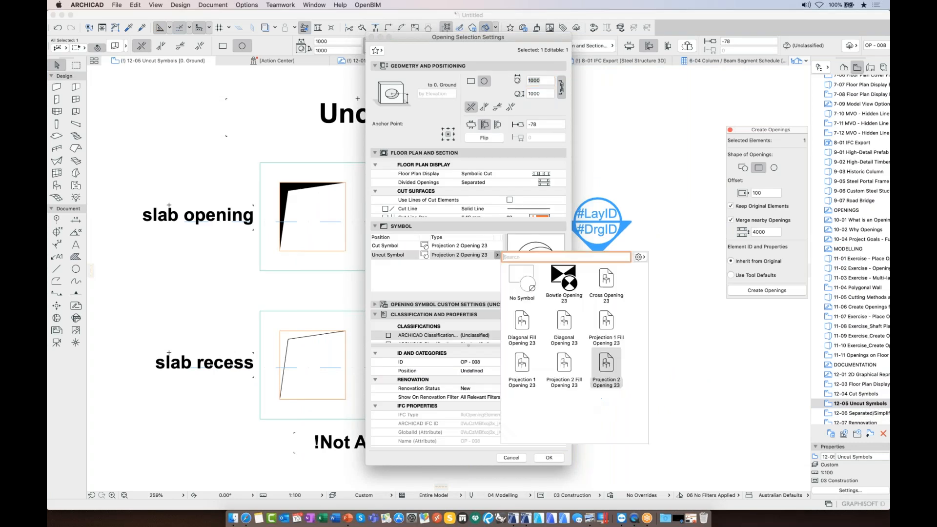
pyautogui.click(570, 359)
pyautogui.click(549, 457)
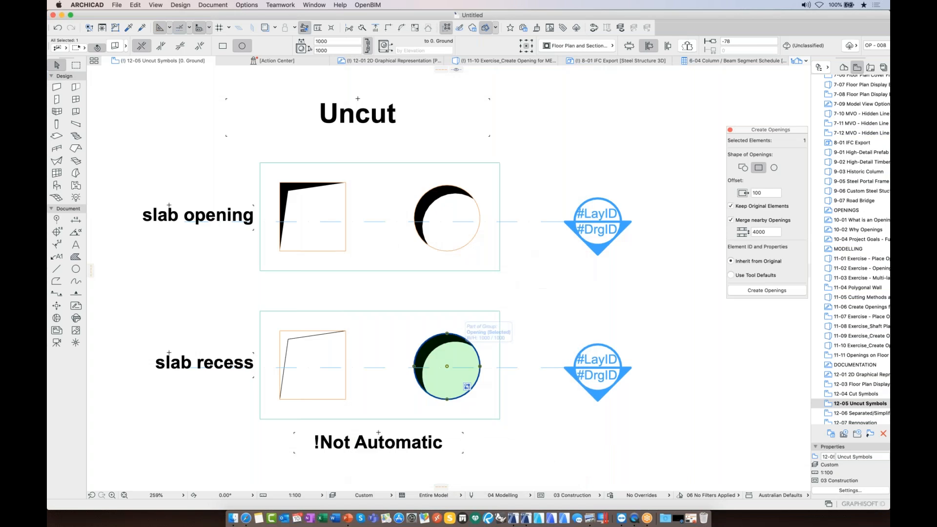
pyautogui.press('Escape')
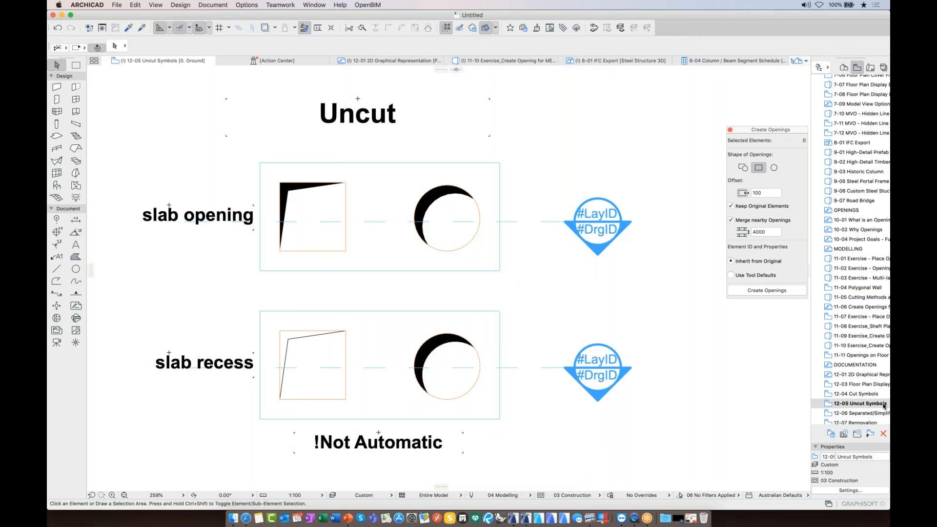
# Open the 12-06 Separated/Simplified view and move the external cladding wall outward to leave an air gap before the insulation
pyautogui.doubleClick(879, 413)
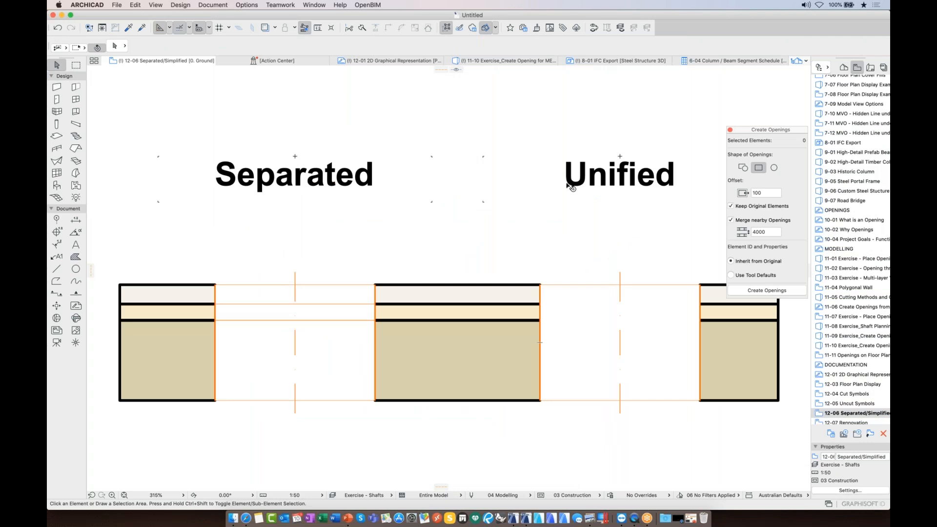
pyautogui.click(418, 293)
pyautogui.moveTo(418, 291); pyautogui.dragTo(421, 254)
pyautogui.press('Escape')
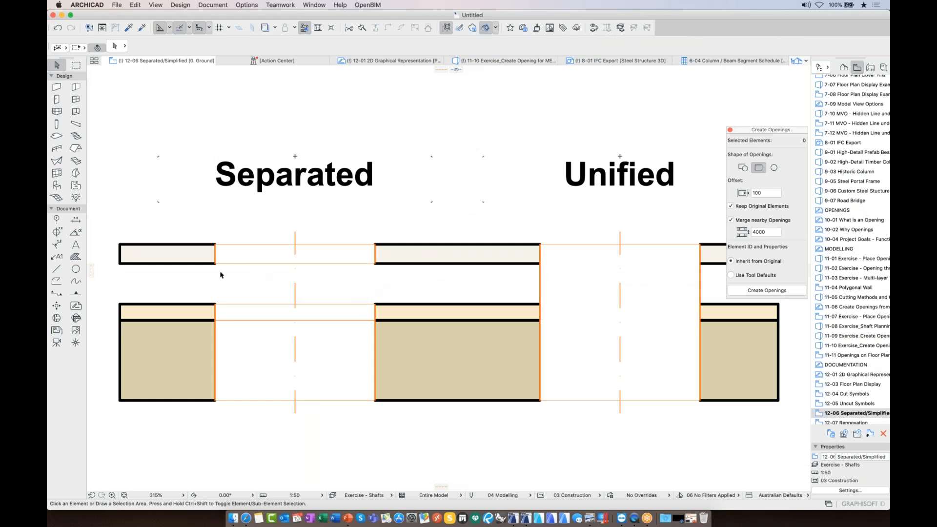
# Review the Unified opening's Divided Openings options and make it use the contours and lines of the cut elements
pyautogui.click(578, 329)
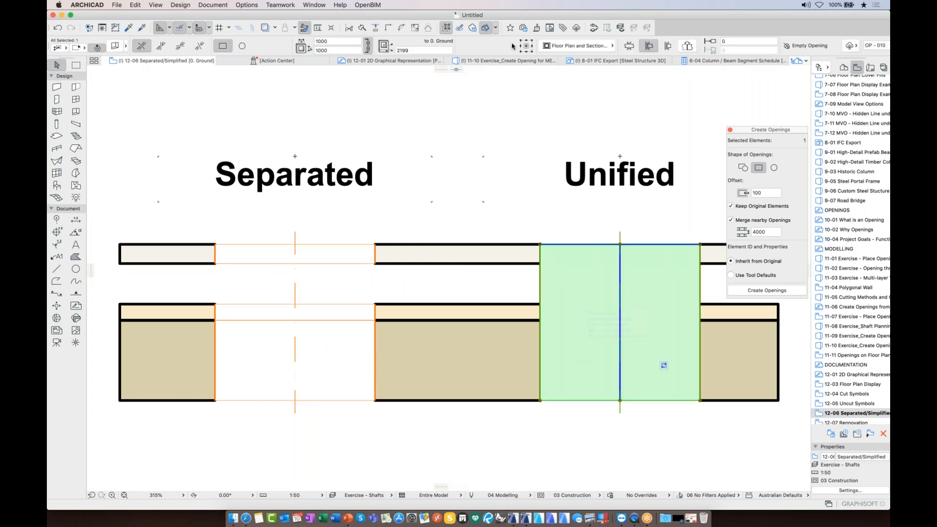
pyautogui.click(576, 45)
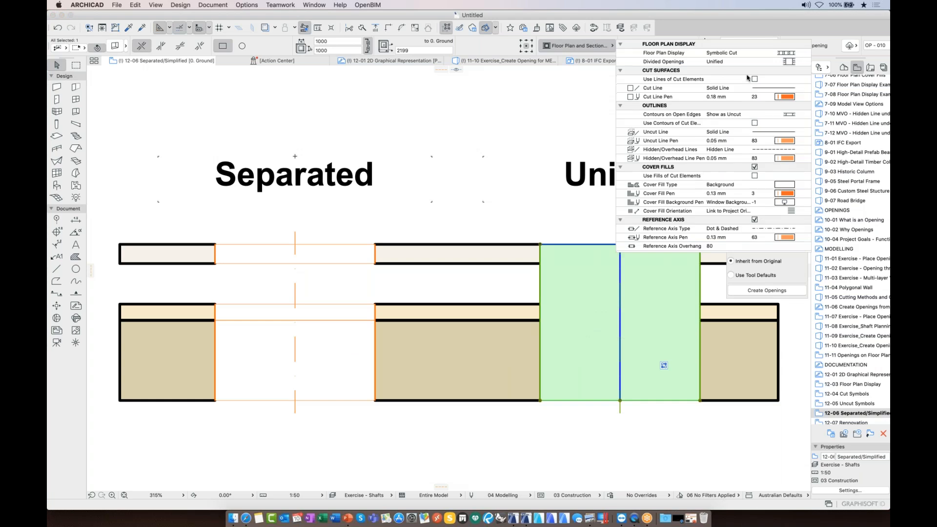
pyautogui.click(724, 62)
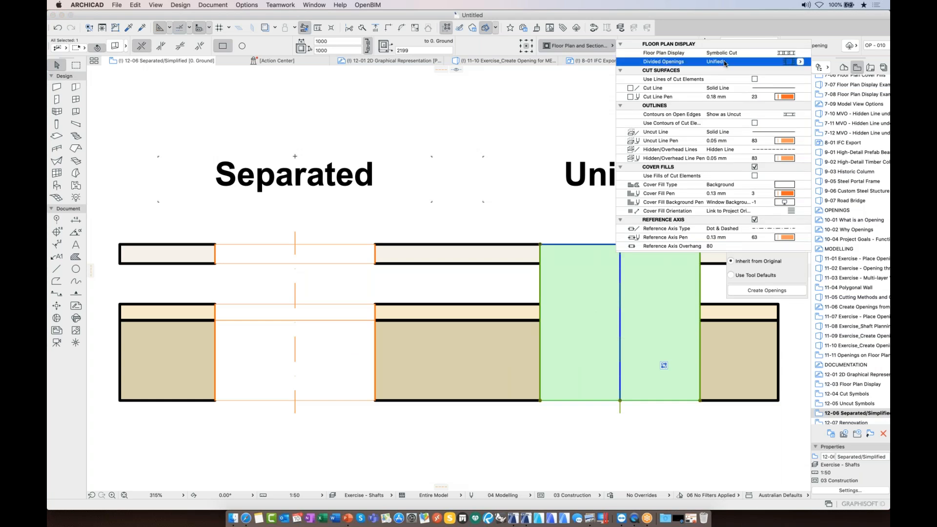
pyautogui.click(800, 62)
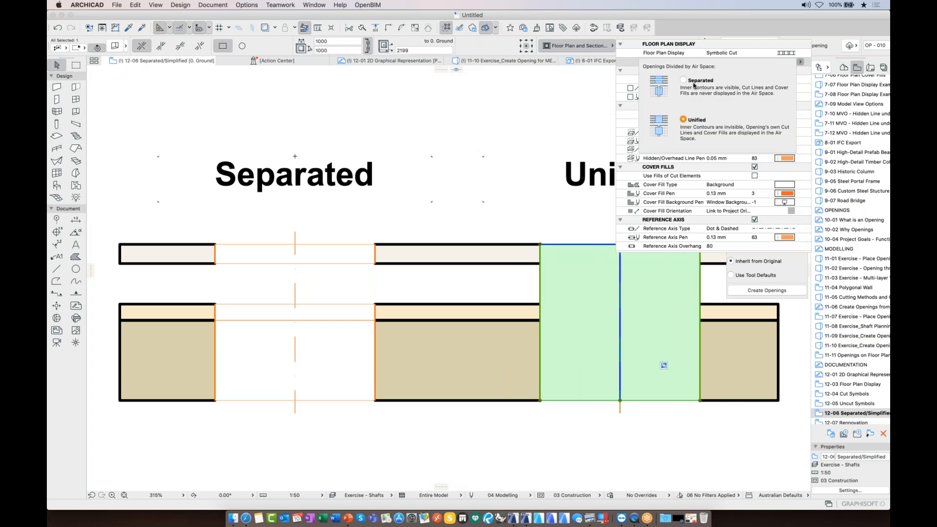
pyautogui.click(695, 111)
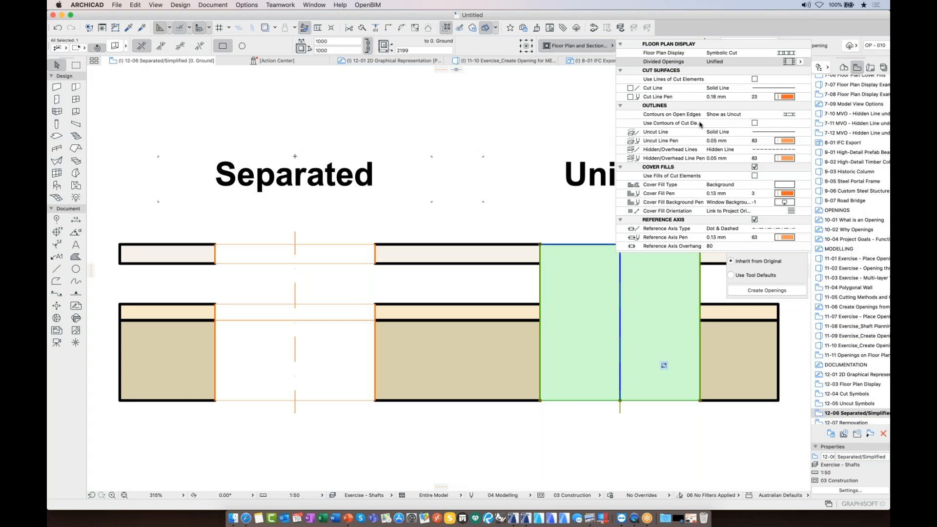
pyautogui.click(755, 123)
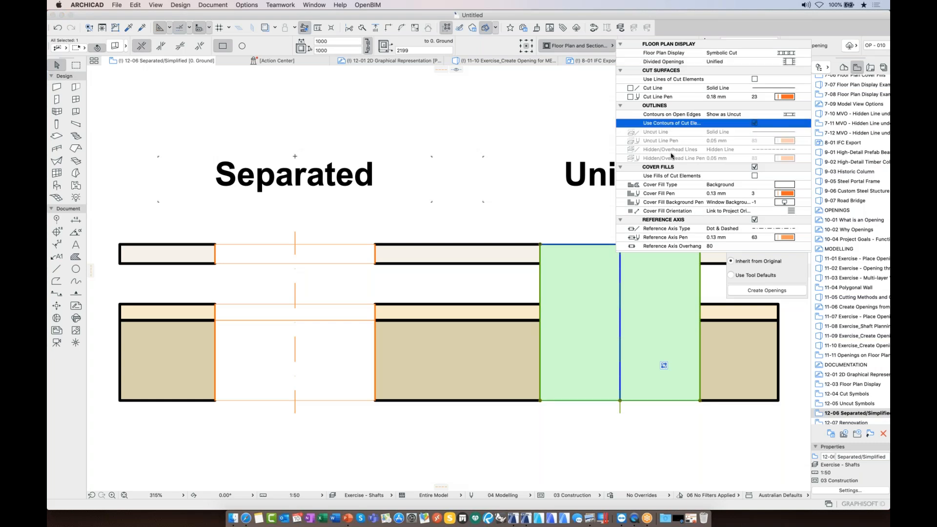
pyautogui.click(754, 80)
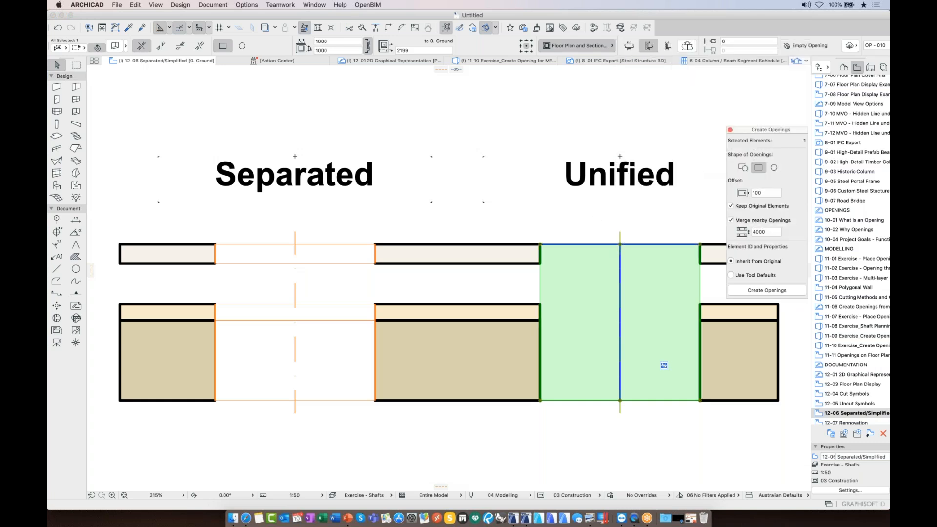
pyautogui.click(611, 313)
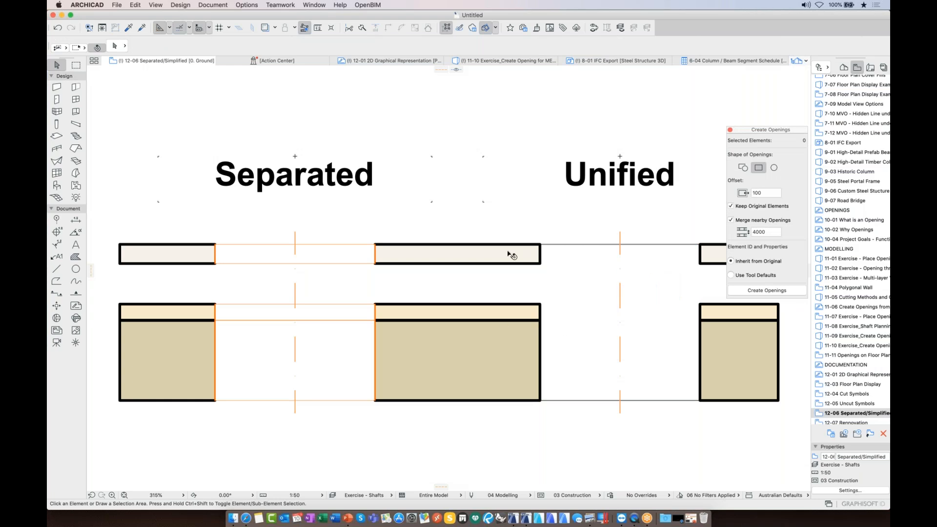
# Open the 12-07 Rennovation view and place a 01_Mechanical Void 300/300 opening at the joint between the two thick walls
pyautogui.scroll(-2, 839, 407)
pyautogui.click(839, 406)
pyautogui.doubleClick(840, 407)
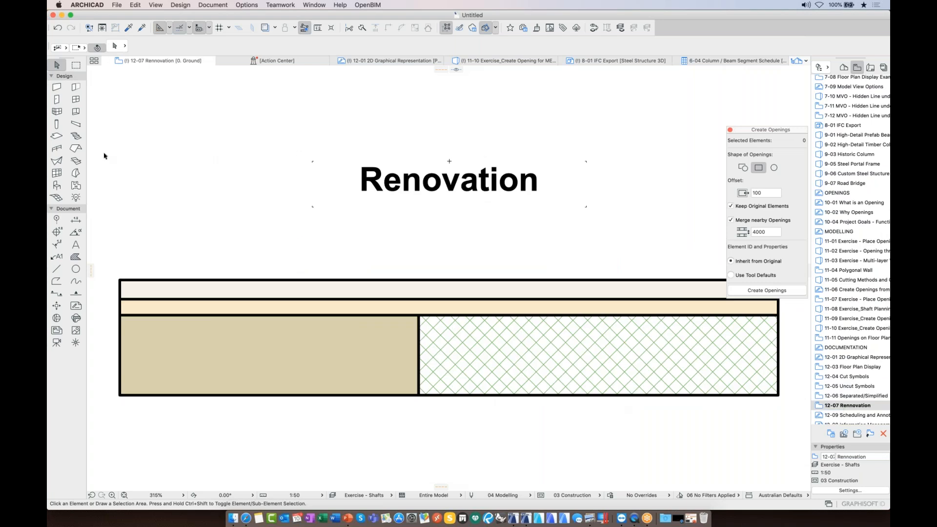
pyautogui.click(74, 111)
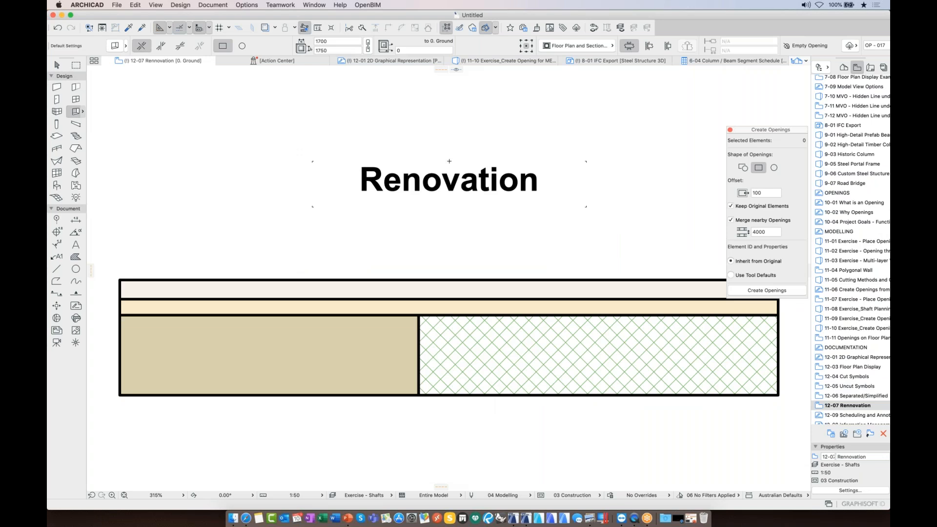
pyautogui.click(83, 112)
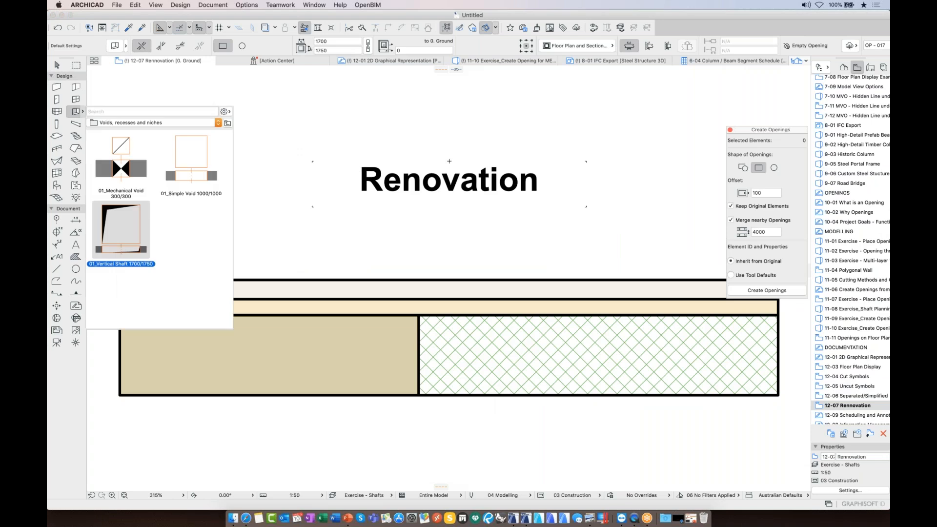
pyautogui.click(126, 176)
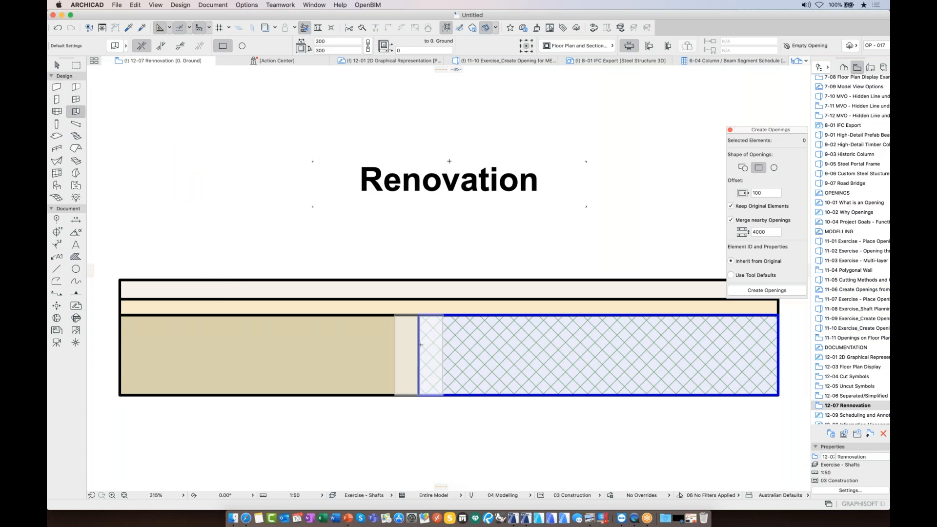
pyautogui.click(419, 363)
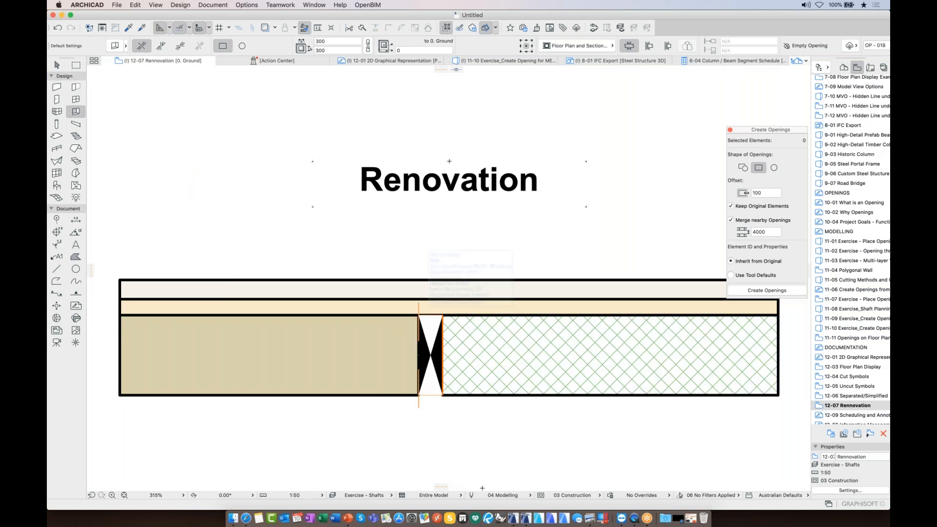
pyautogui.press('Escape')
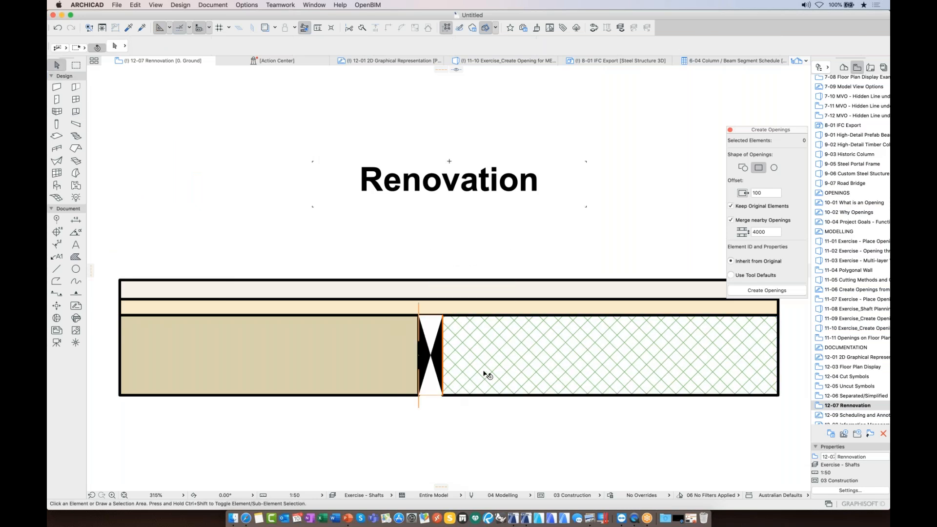
# Show the renovation controls and check the renovation status of the hatched wall, the plain thick wall and the insulation wall
pyautogui.click(549, 28)
pyautogui.click(611, 345)
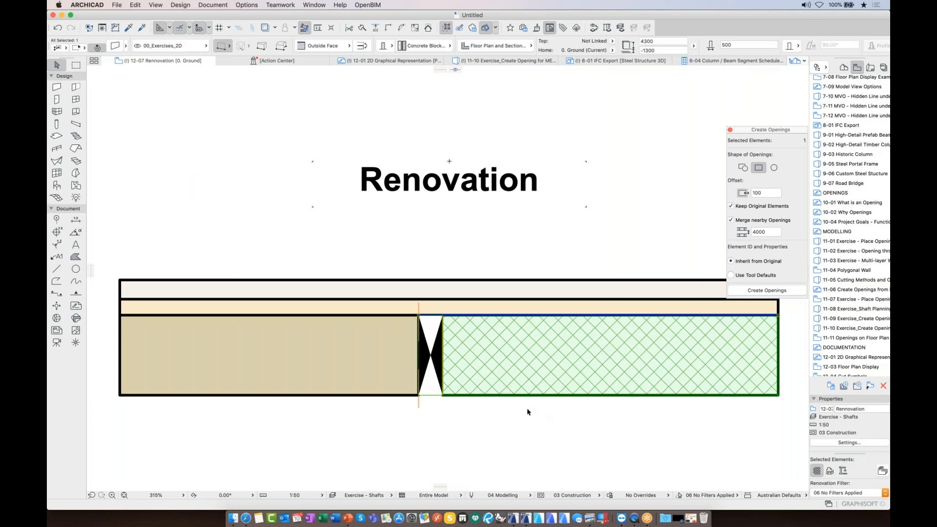
pyautogui.click(368, 365)
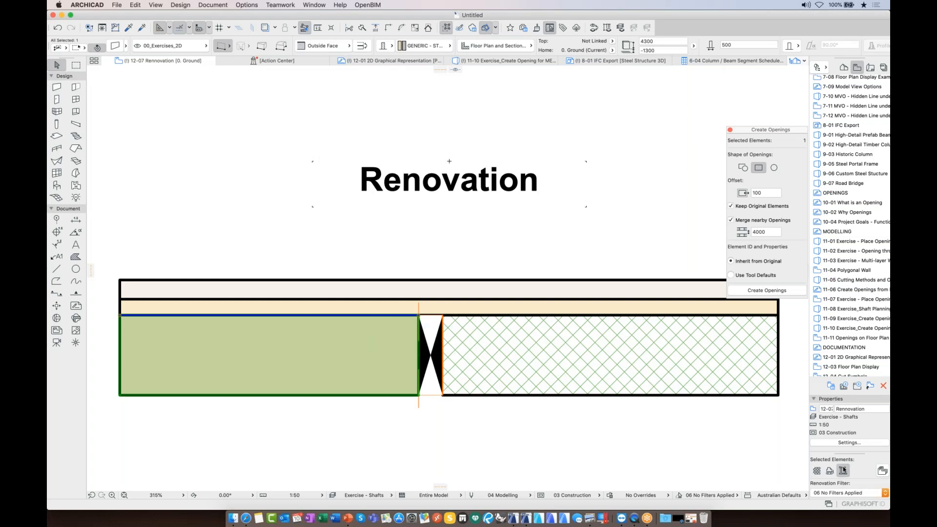
pyautogui.press('Escape')
pyautogui.click(606, 307)
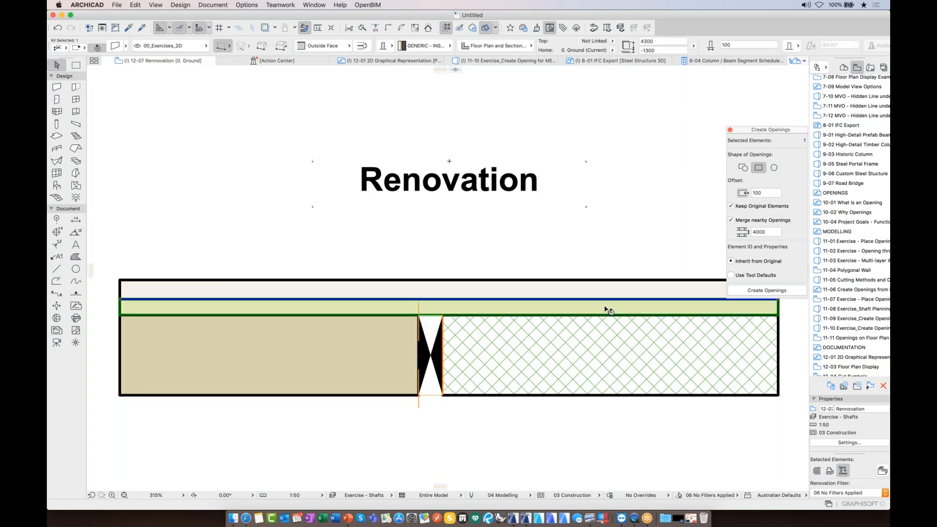
pyautogui.press('Escape')
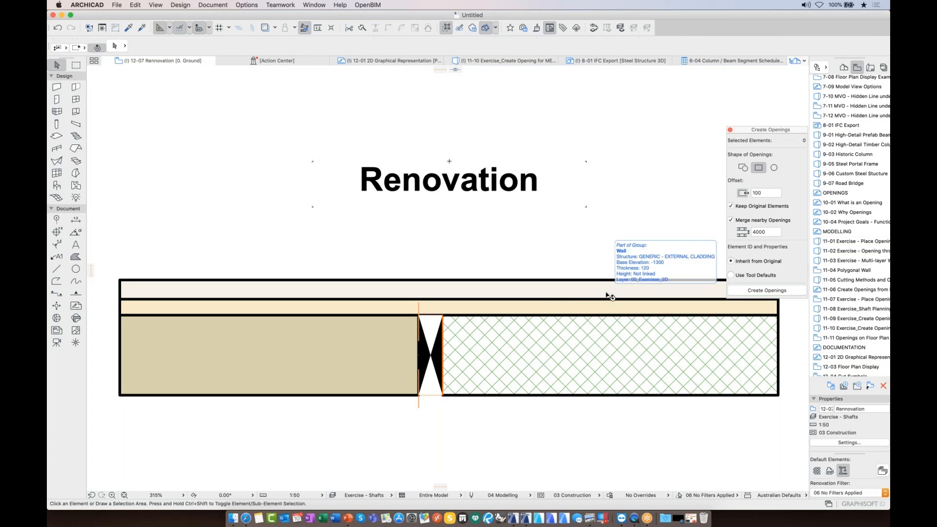
# Extend the mechanical void to also cut the plain thick wall, the insulation wall and the external cladding wall
pyautogui.click(442, 354)
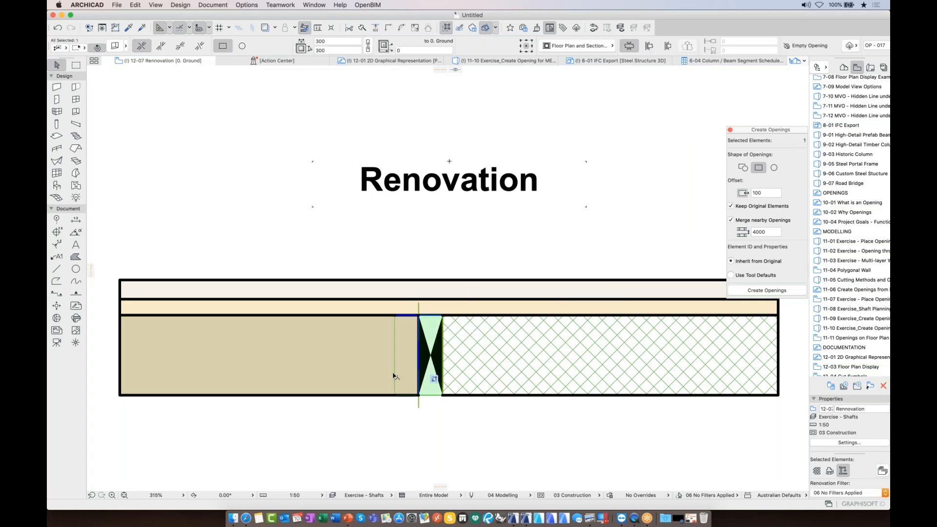
pyautogui.moveTo(434, 380)
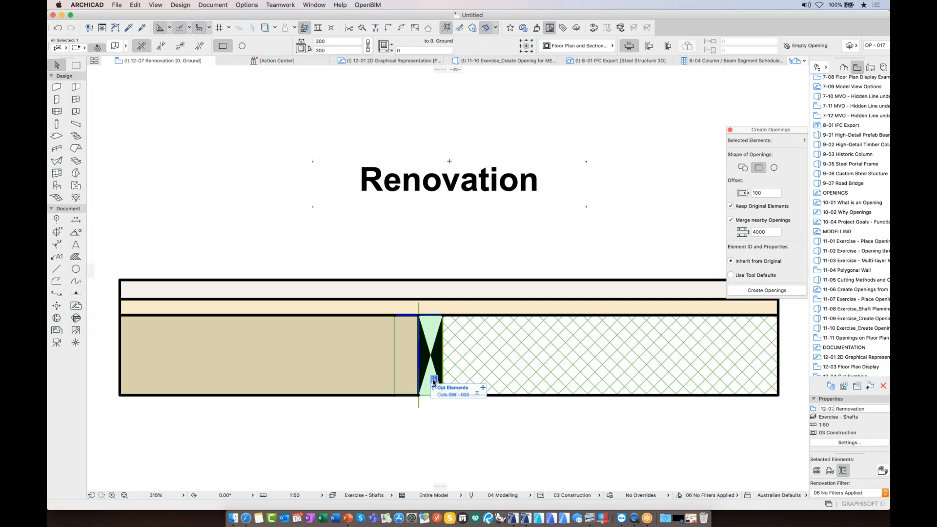
pyautogui.click(483, 388)
pyautogui.click(299, 349)
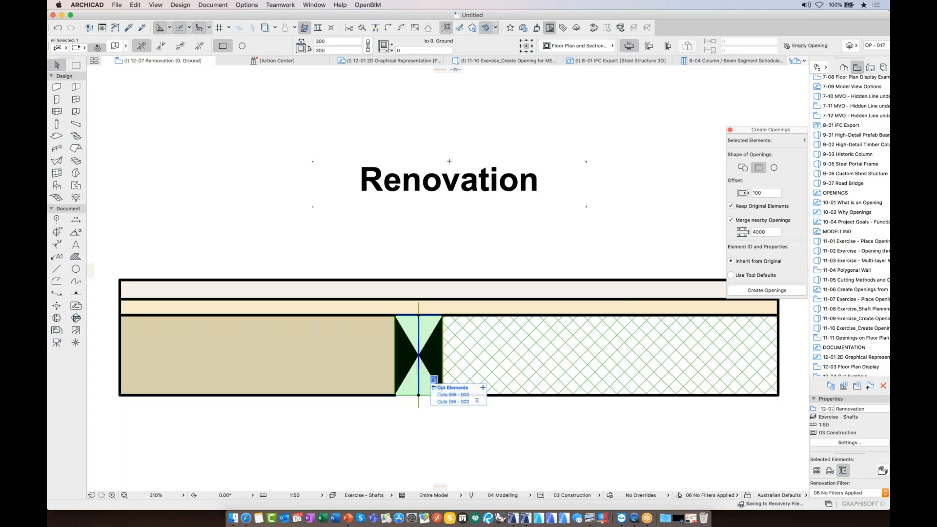
pyautogui.click(483, 388)
pyautogui.click(426, 306)
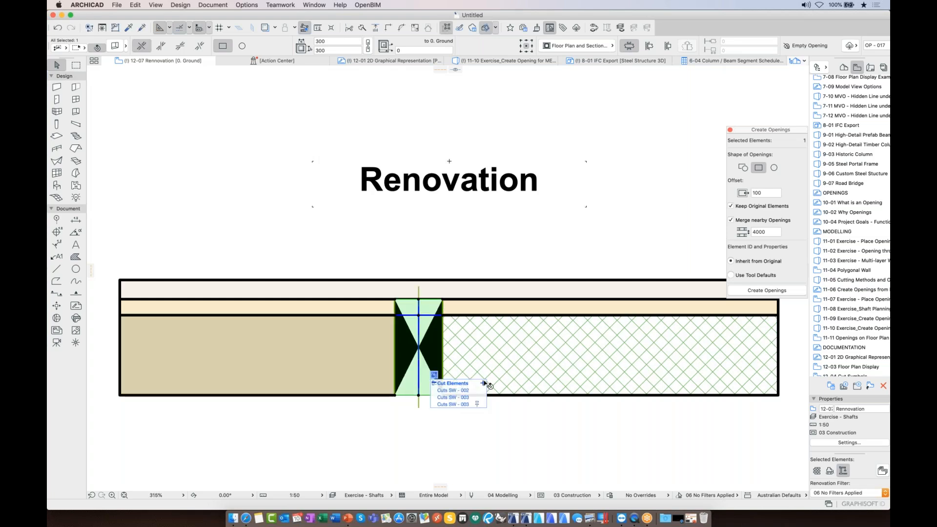
pyautogui.click(484, 383)
pyautogui.click(457, 293)
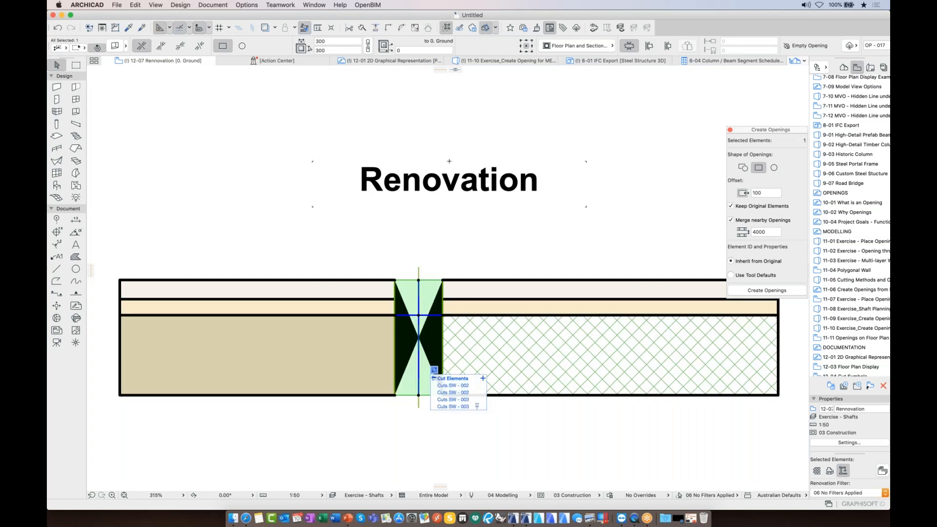
pyautogui.click(528, 436)
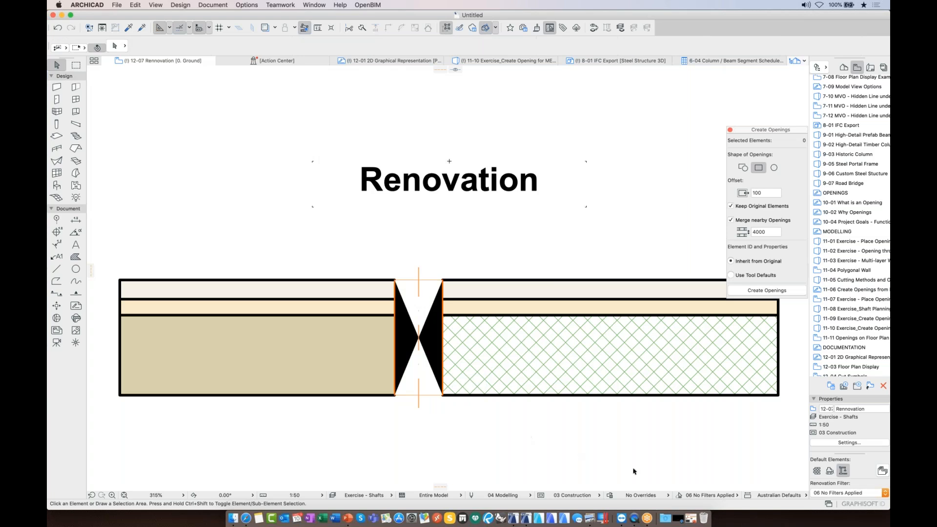
# View the mechanical void under the 01 Existing and 02 Demolition renovation filters, and select the opening in the demolition state
pyautogui.click(840, 494)
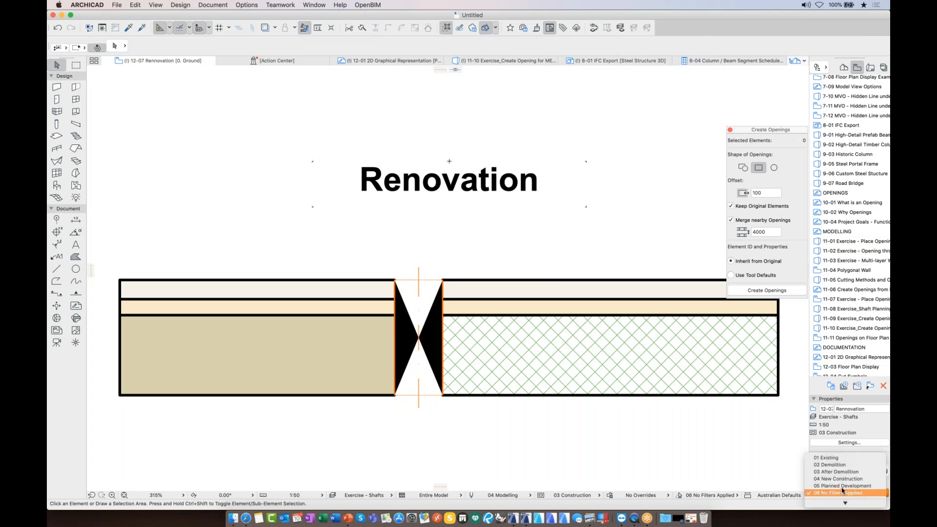
pyautogui.click(851, 460)
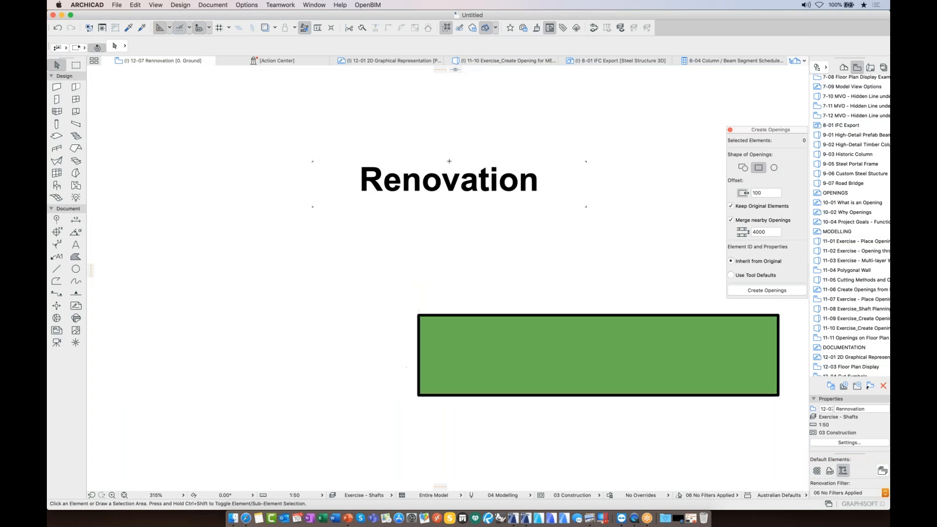
pyautogui.click(843, 494)
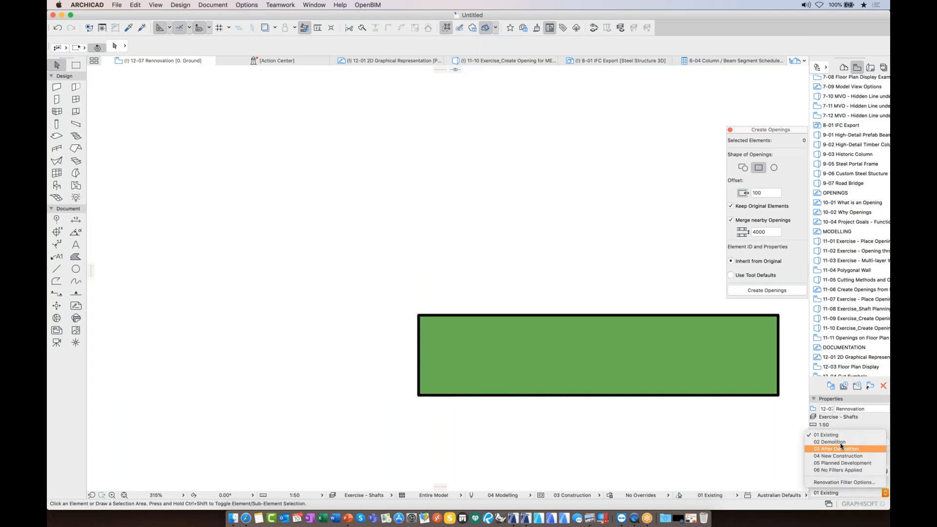
pyautogui.click(833, 491)
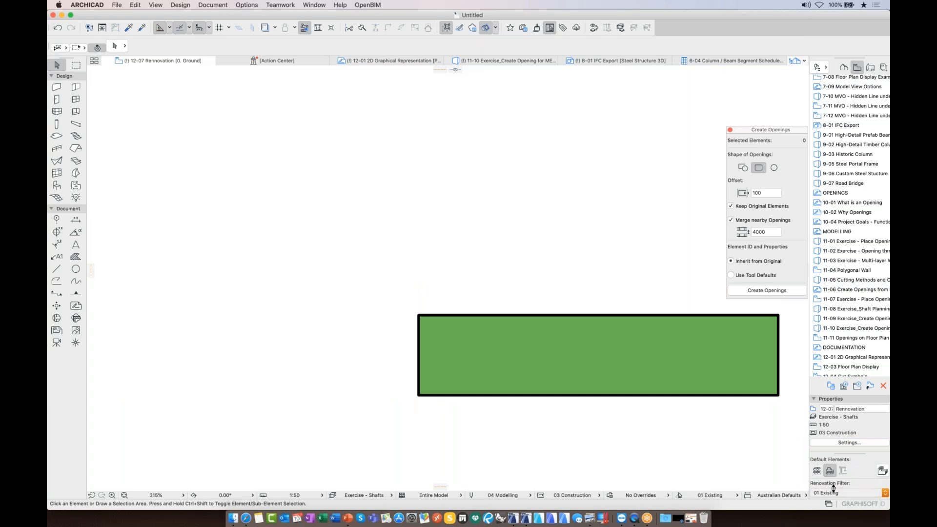
pyautogui.moveTo(833, 487); pyautogui.dragTo(834, 495)
pyautogui.click(834, 493)
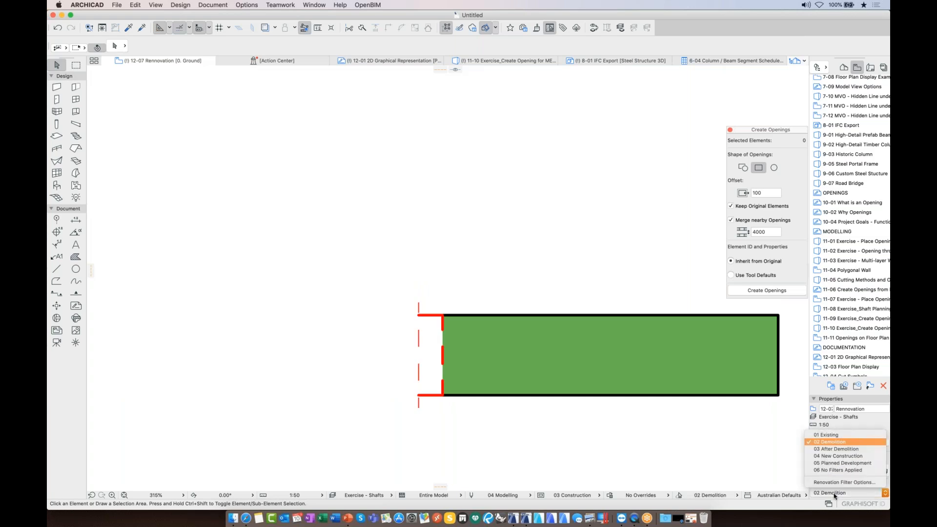
pyautogui.click(425, 326)
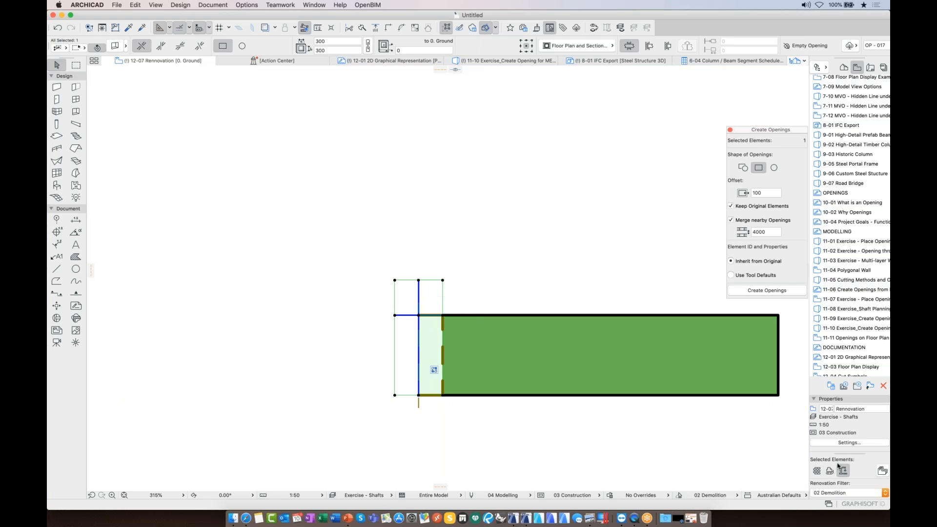
# View the walls and opening under the 04 New Construction renovation filter and restore 06 No Filters Applied
pyautogui.click(839, 493)
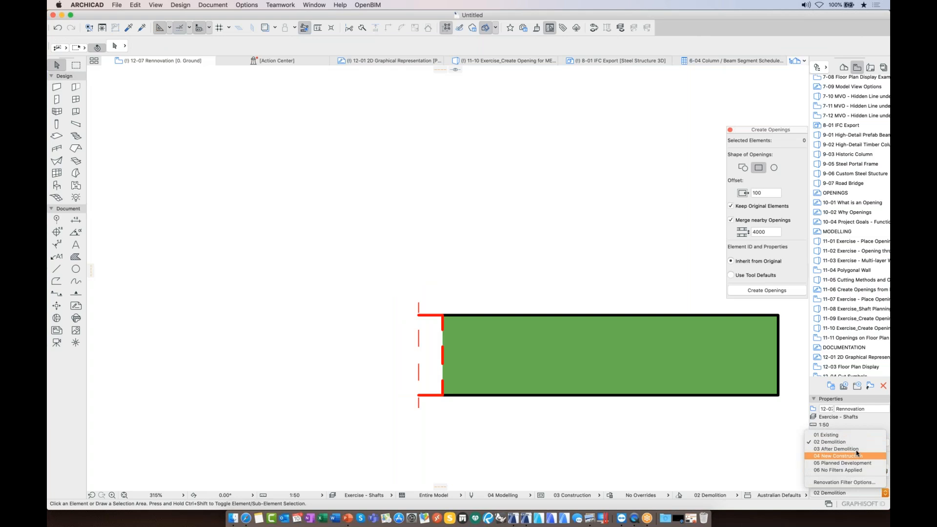
pyautogui.click(832, 441)
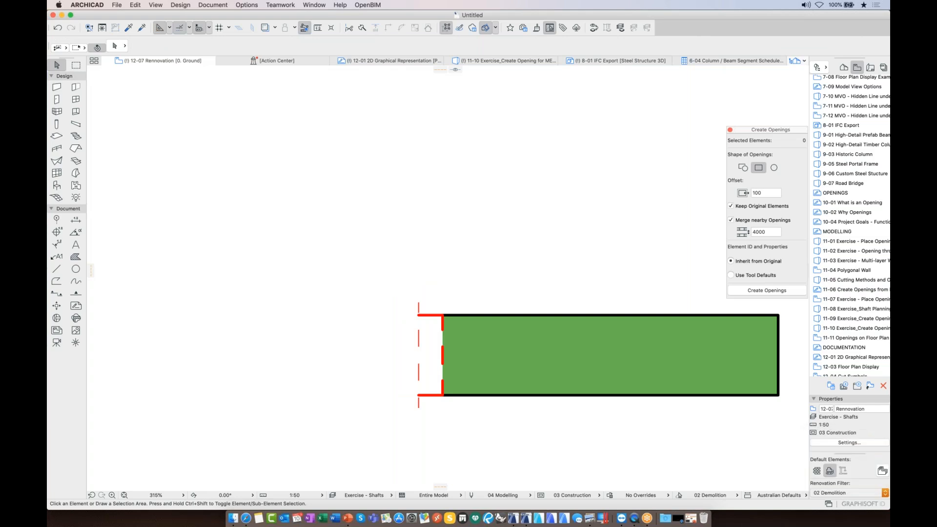
pyautogui.click(839, 492)
pyautogui.click(842, 476)
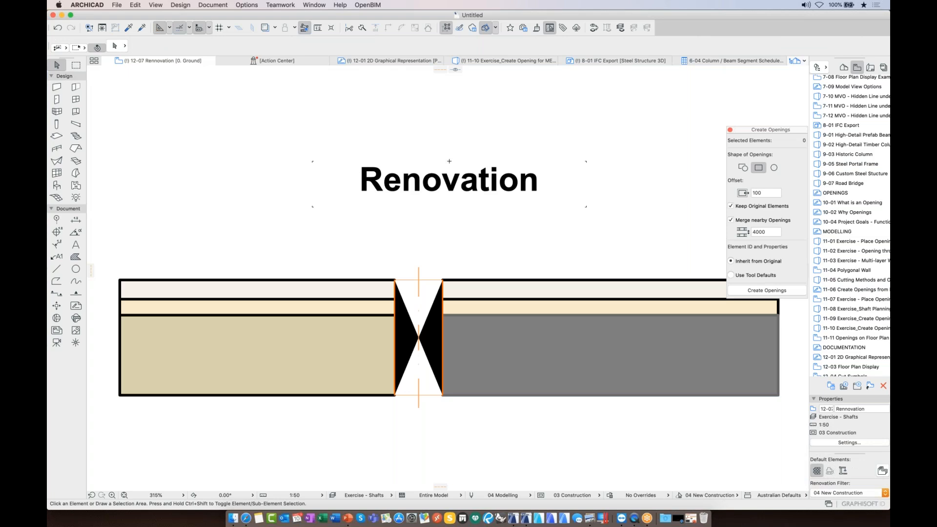
pyautogui.click(844, 493)
pyautogui.click(843, 492)
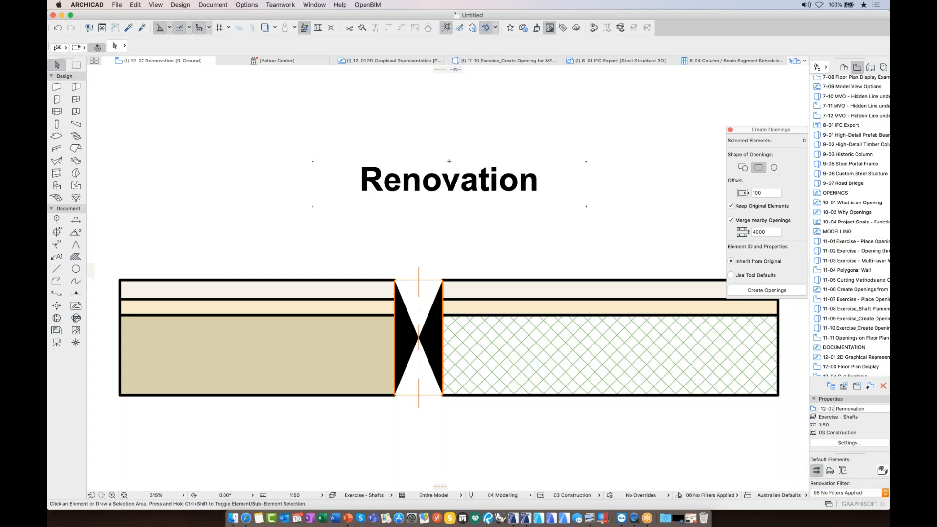
# Review the opening documentation views 12-09 Scheduling and Annotations, 12-08 Information Management and 12-10 Labels and Dimensions
pyautogui.scroll(-5, 851, 307)
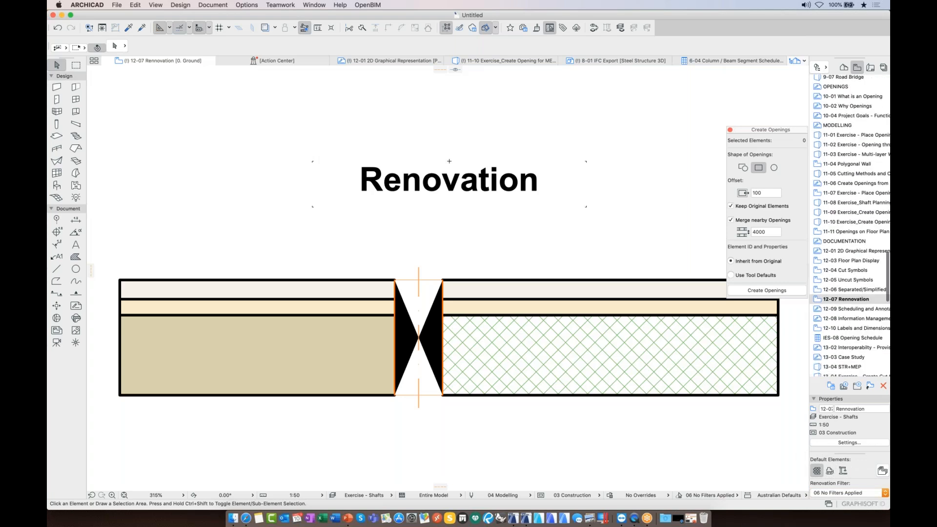
pyautogui.doubleClick(853, 301)
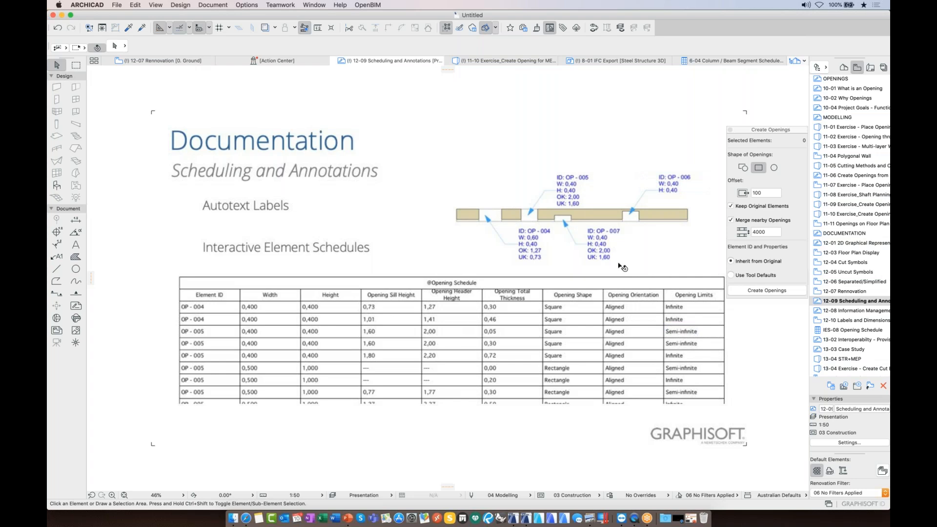
pyautogui.doubleClick(858, 311)
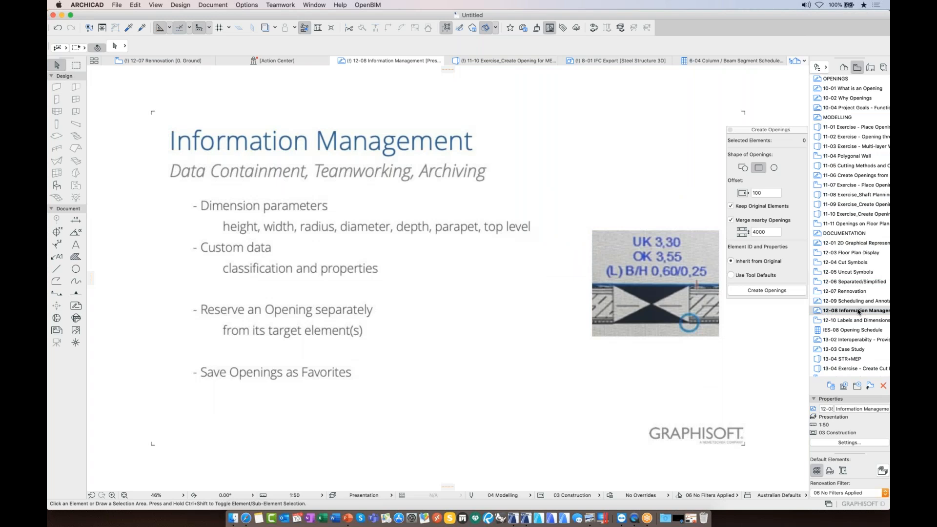
pyautogui.doubleClick(857, 321)
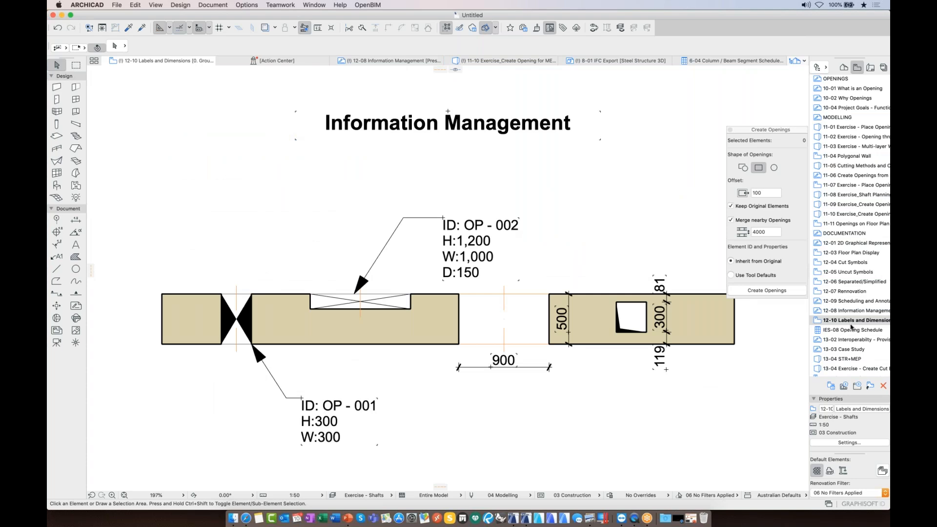
# Open the IES-08 Opening Schedule and the 13-02 Interoperability view on the Provisions for Voids workflow
pyautogui.scroll(-2, 851, 327)
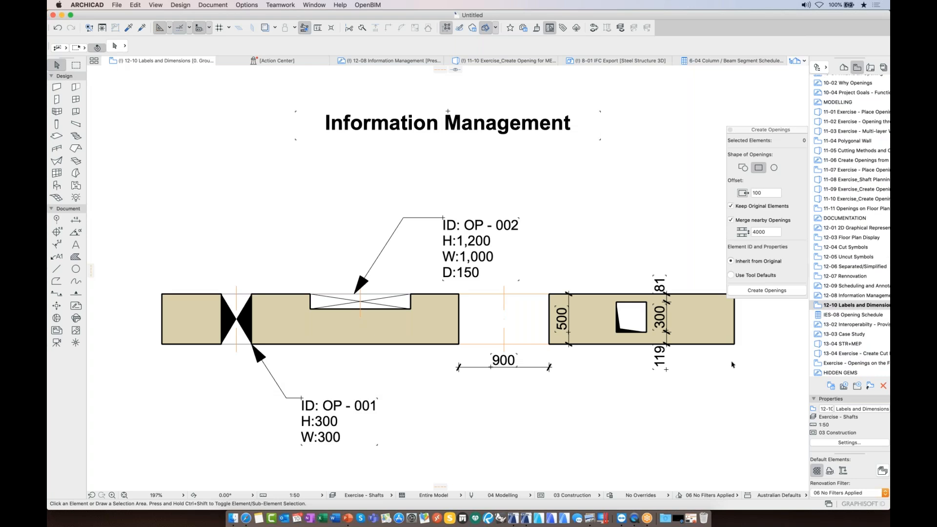
pyautogui.doubleClick(845, 315)
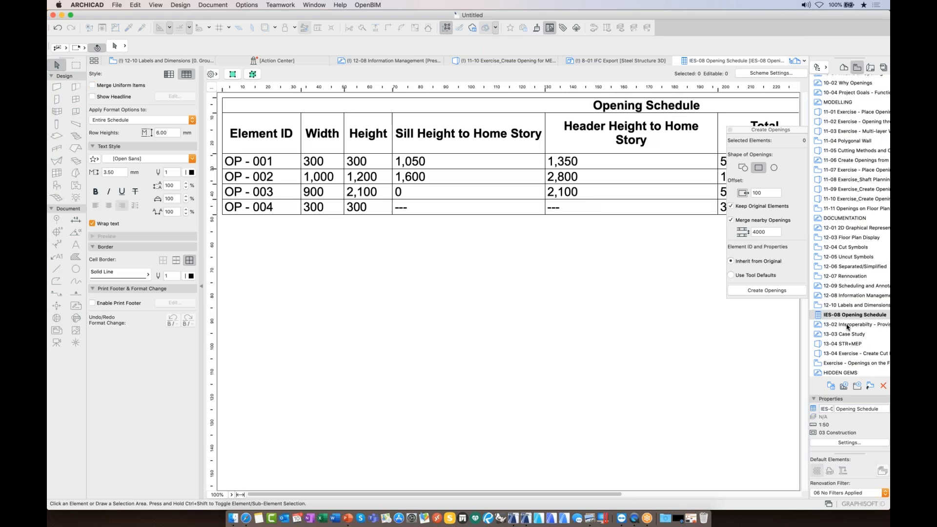
pyautogui.doubleClick(847, 325)
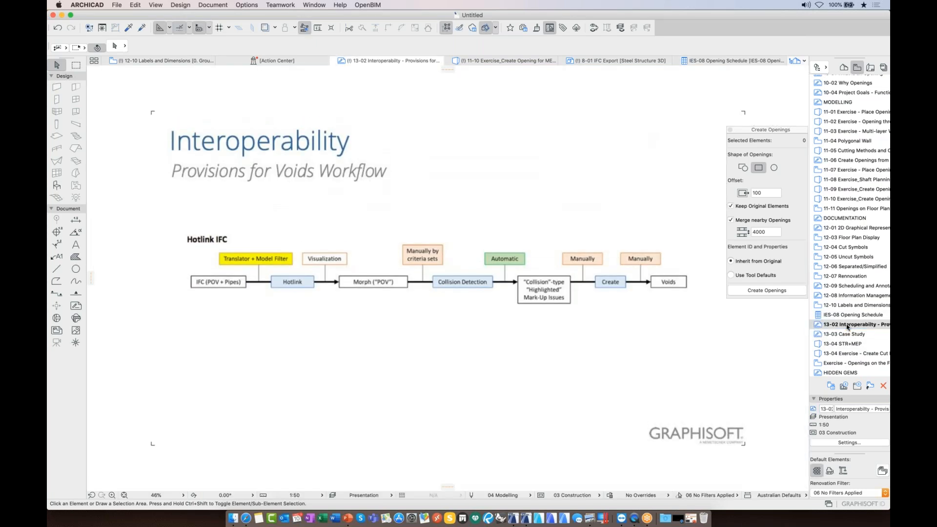
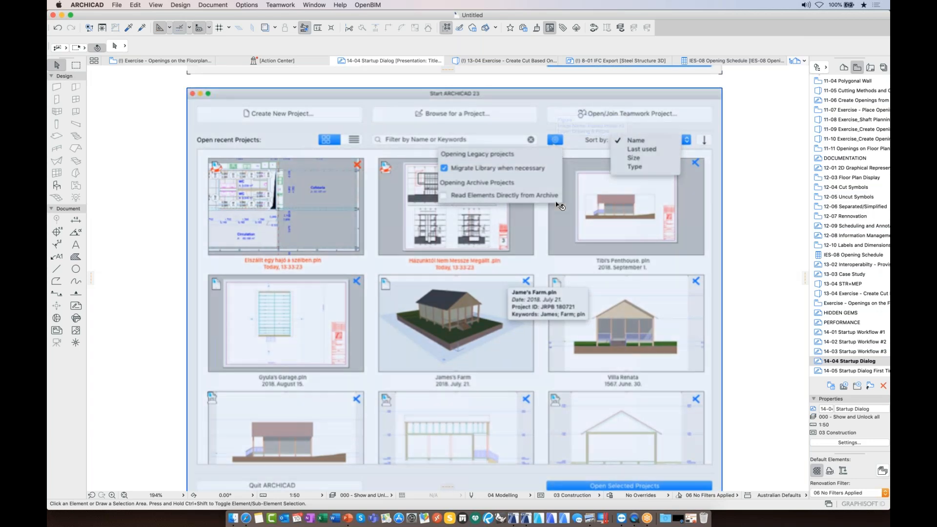
# Examine the project-opening and sorting options in the 14-04 Startup Dialog view, and open 14-05 Startup Dialog First Time
pyautogui.scroll(1, 556, 203)
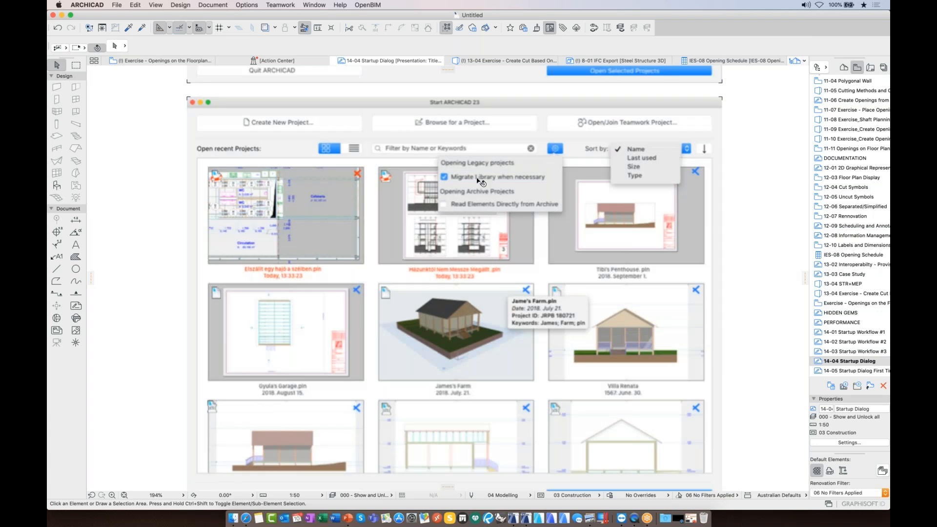
pyautogui.scroll(1, 510, 199)
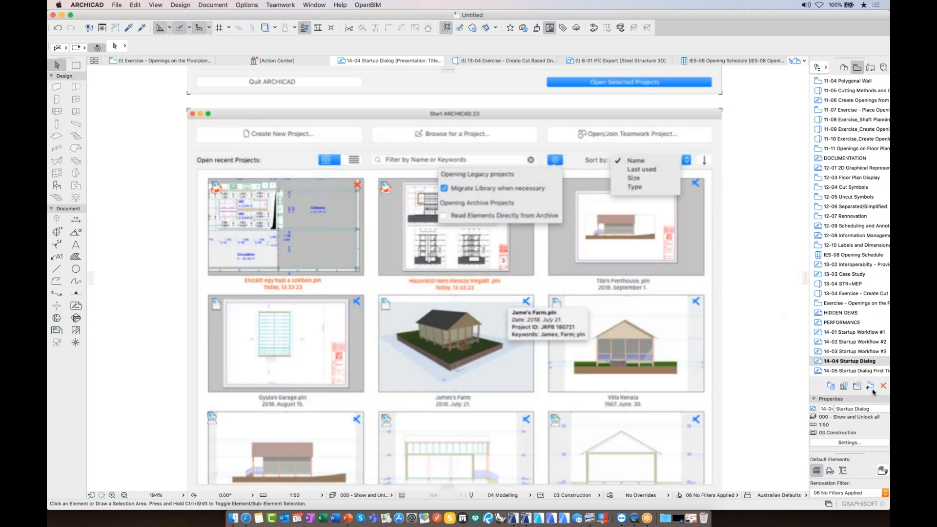
pyautogui.scroll(-1, 878, 359)
pyautogui.click(878, 359)
pyautogui.doubleClick(878, 359)
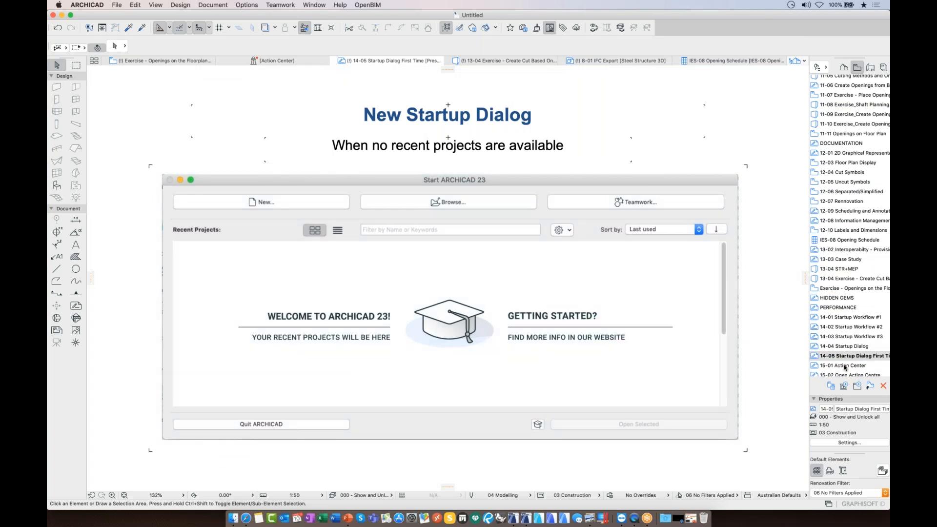
# Review the 15-01 Action Center and 15-02 Open Action Centre views, and return to 15-01 Action Center
pyautogui.doubleClick(844, 365)
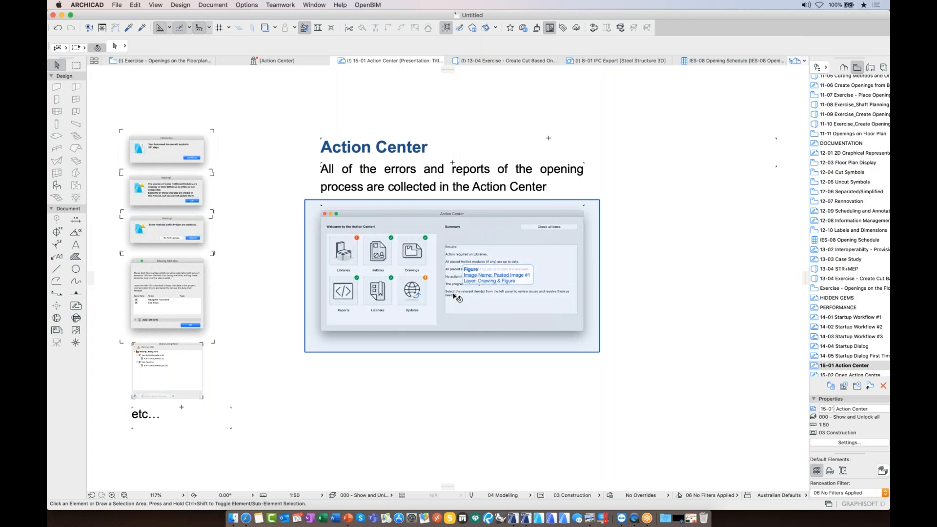
pyautogui.moveTo(296, 64)
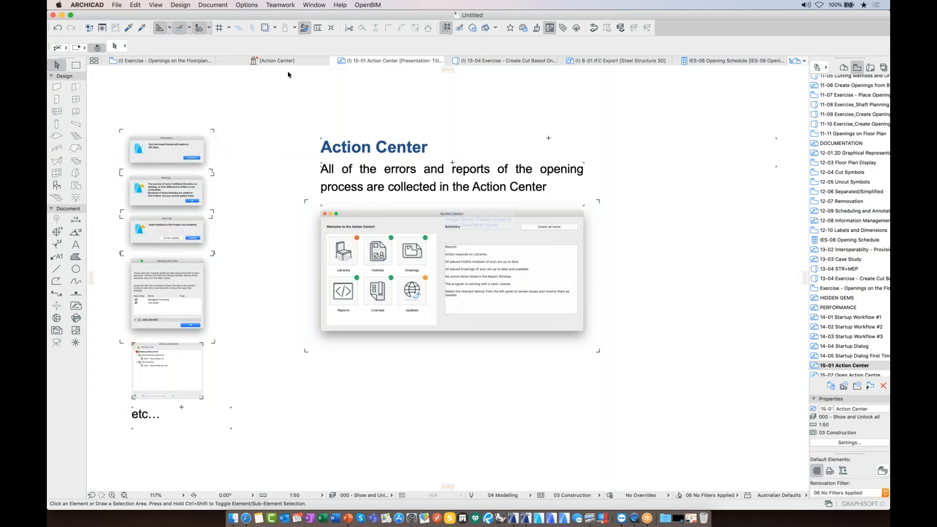
pyautogui.click(871, 374)
pyautogui.doubleClick(871, 372)
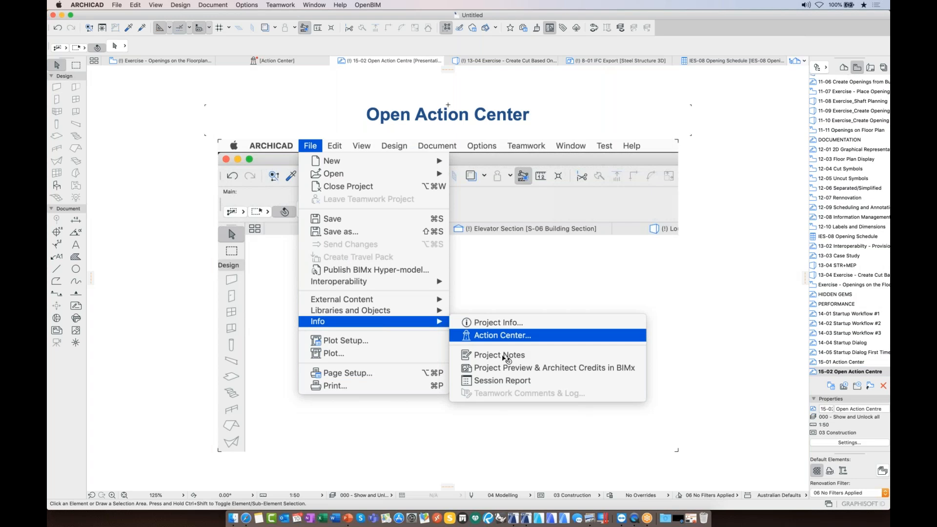
pyautogui.scroll(-3, 836, 350)
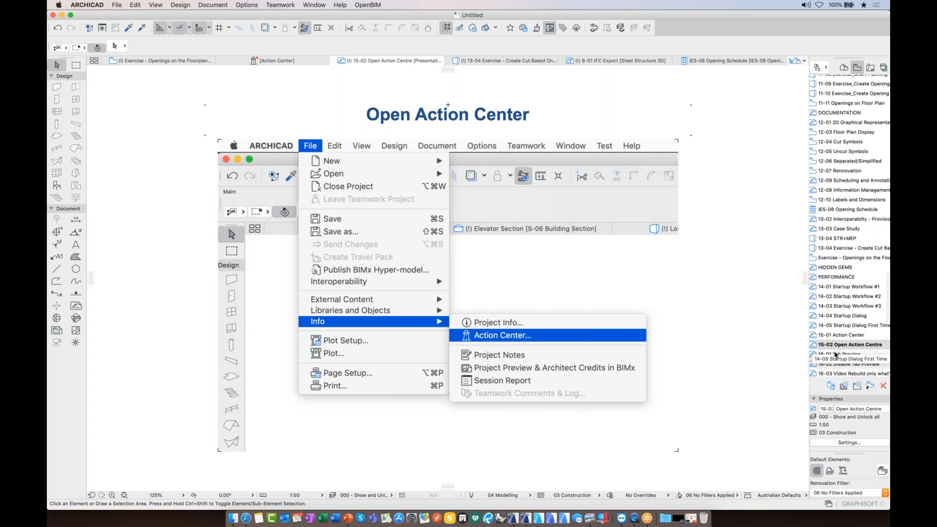
pyautogui.click(841, 335)
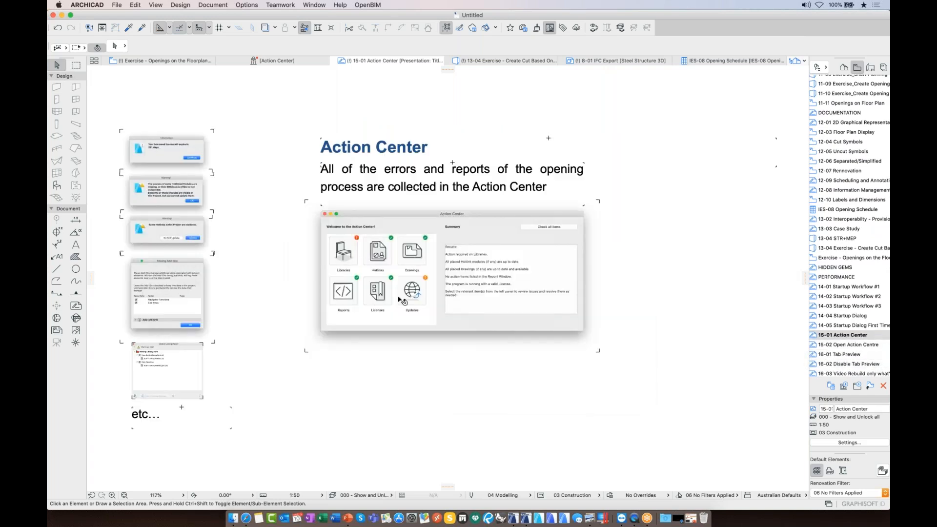
# Open the 16-01 Tab Preview view and show the preview pictures of the other open tabs
pyautogui.click(858, 356)
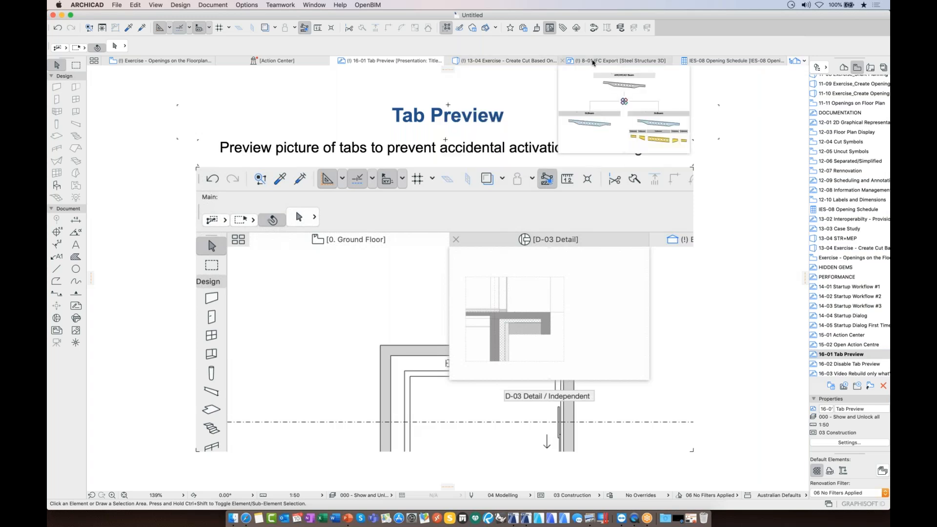
pyautogui.moveTo(713, 62)
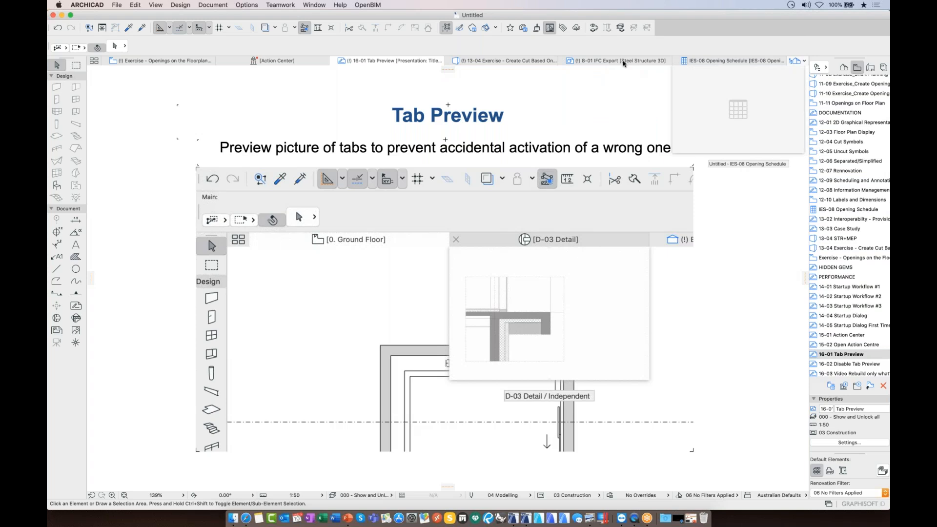
pyautogui.moveTo(496, 62)
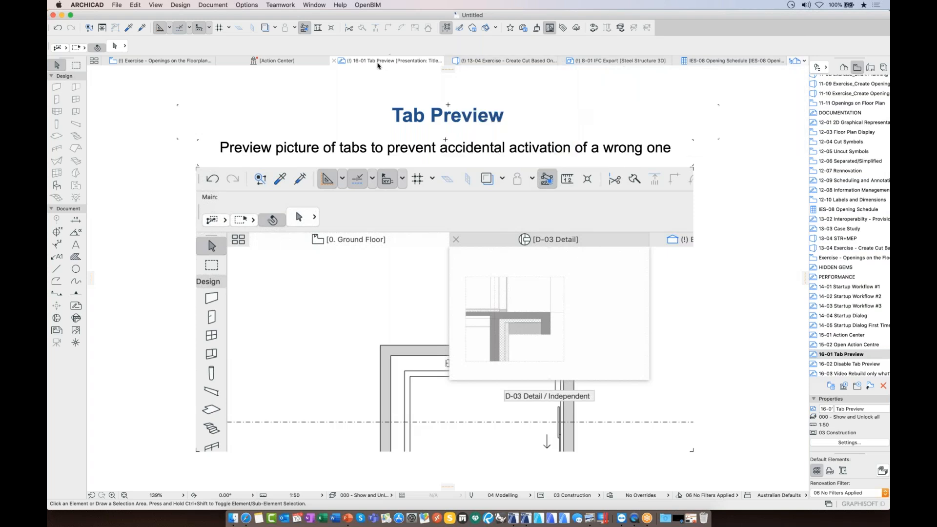
pyautogui.moveTo(173, 63)
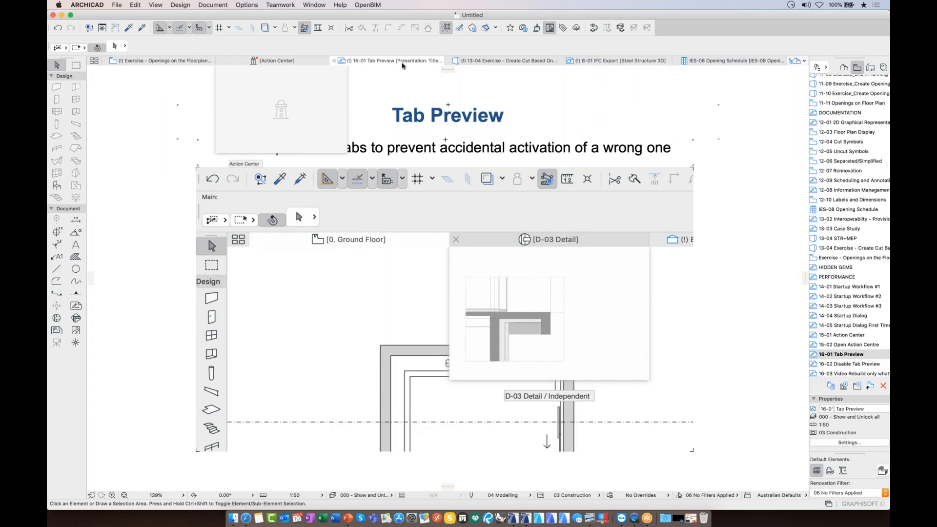
# Open the 16-02 Disable Tab Preview view and show the thumbnail overview of all open tabs
pyautogui.scroll(-2, 842, 337)
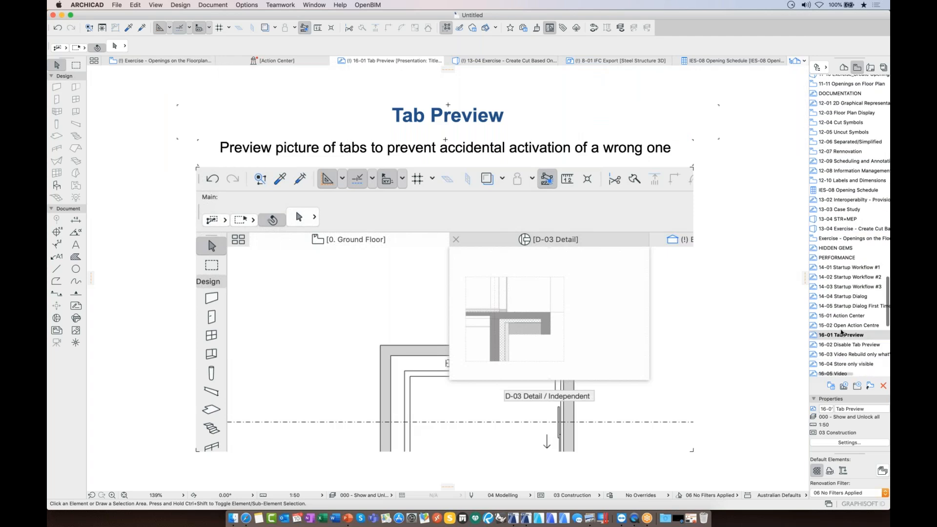
pyautogui.click(843, 344)
pyautogui.doubleClick(844, 344)
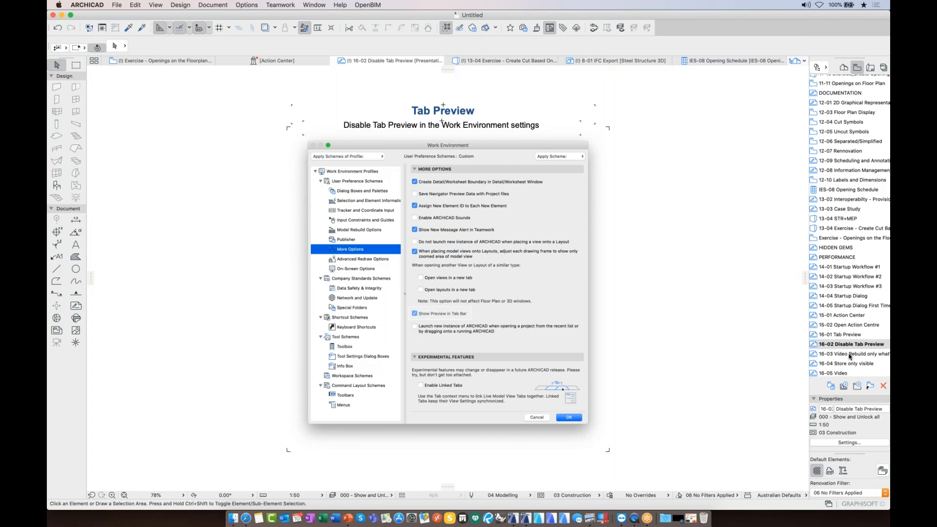
pyautogui.click(94, 63)
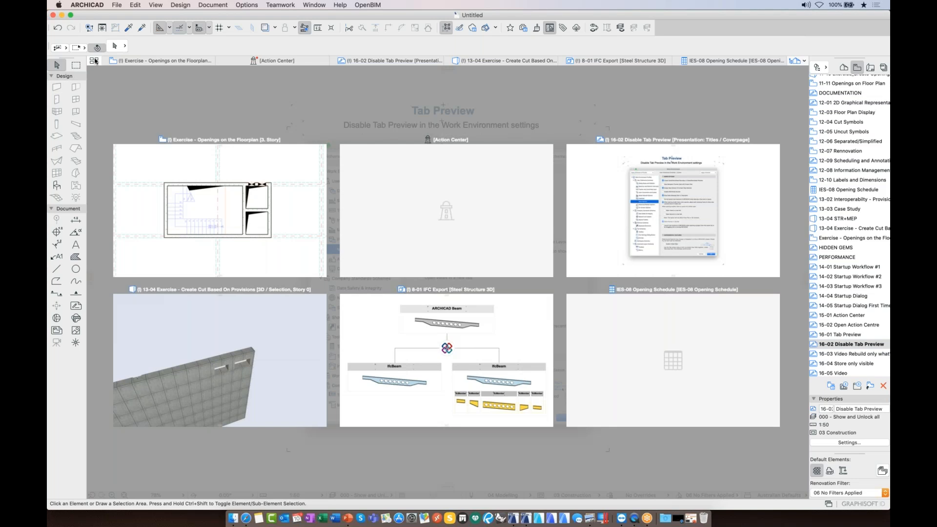
pyautogui.click(95, 61)
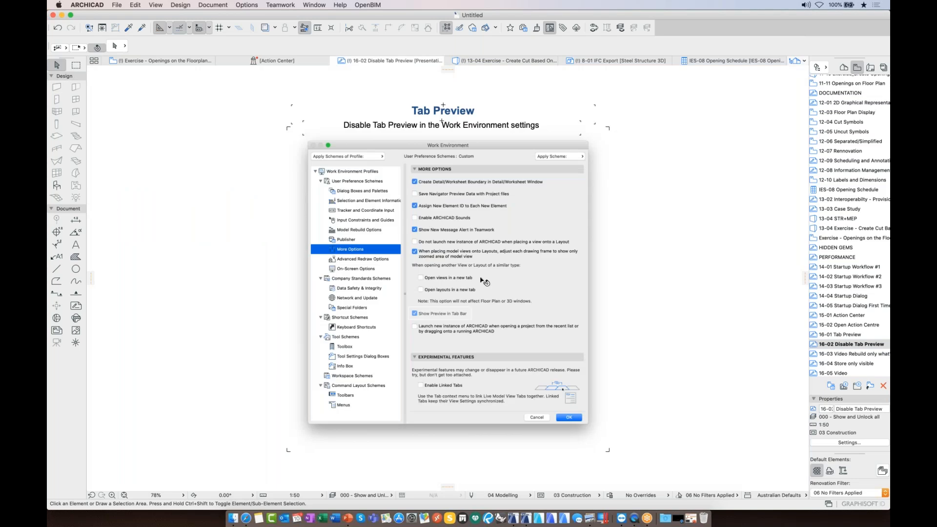
pyautogui.click(94, 63)
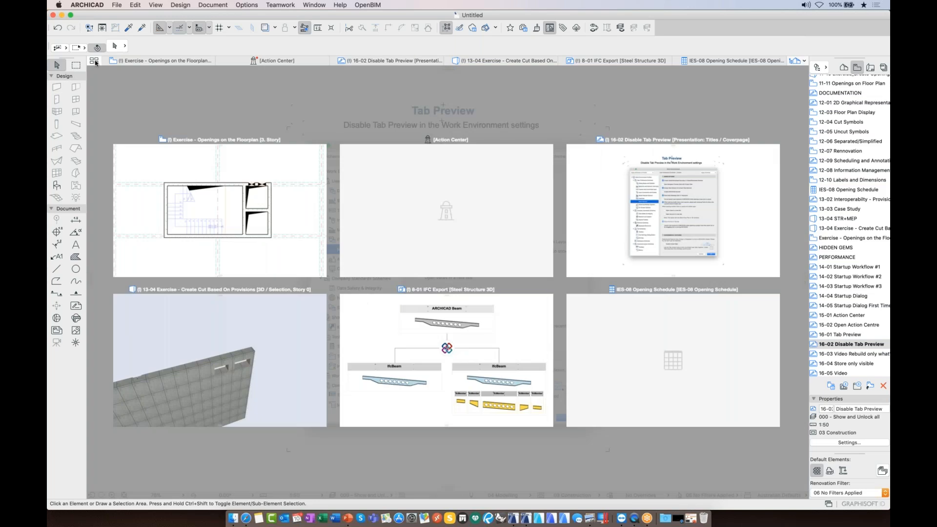
# Close the thumbnail overview by choosing the 16-02 Disable Tab Preview tab, and open the 16-03 view on rebuilding only what has changed
pyautogui.click(658, 228)
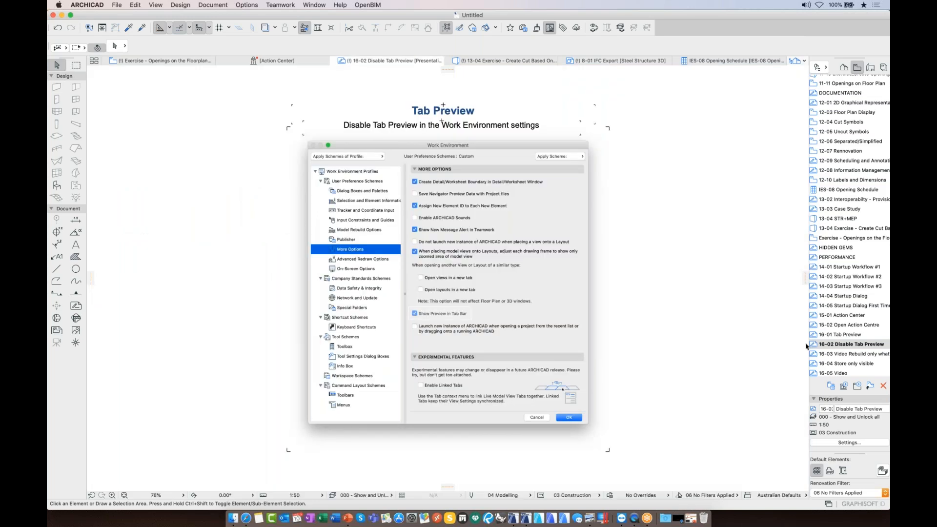
pyautogui.click(864, 354)
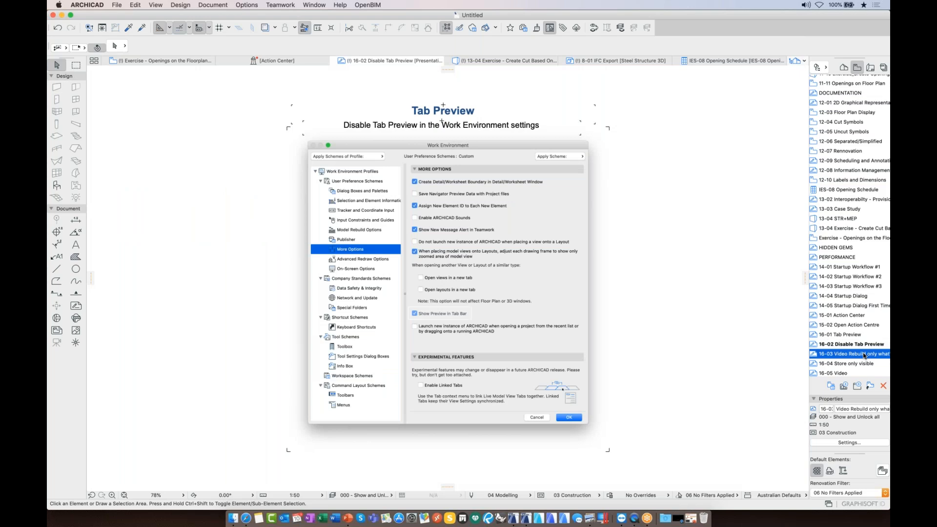
pyautogui.doubleClick(864, 354)
pyautogui.scroll(-2, 848, 225)
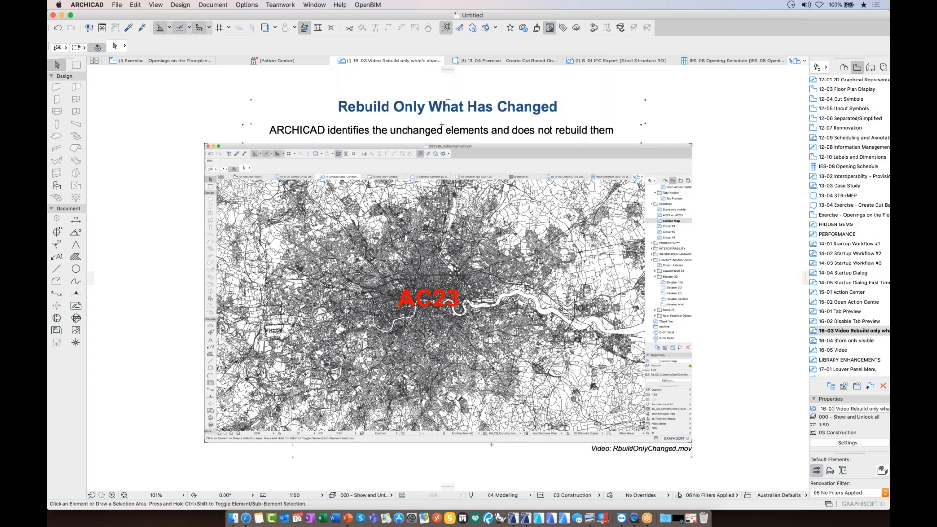
# Switch to QuickTime Player, play Movies to Play.mp4 from the start through the AC22 and AC23 layer-switching comparison, and pause it
pyautogui.click(678, 518)
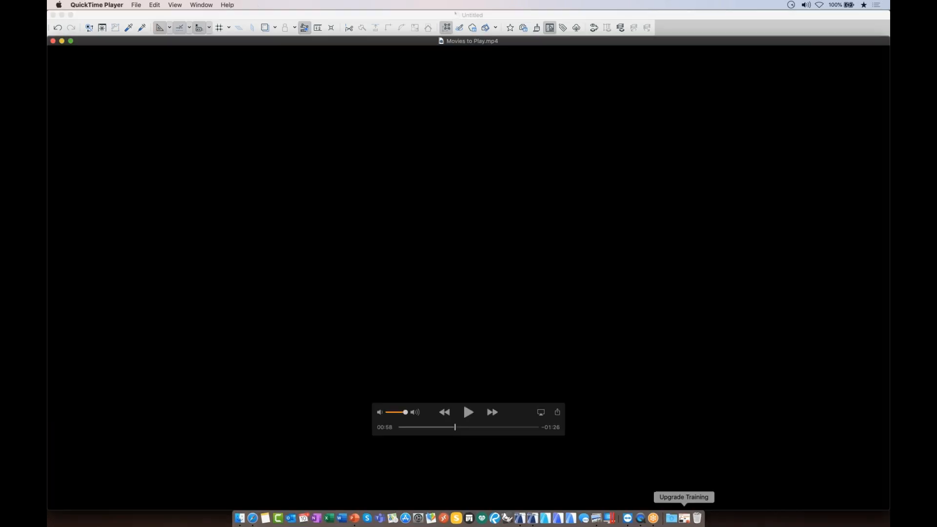
pyautogui.moveTo(455, 428); pyautogui.dragTo(392, 427)
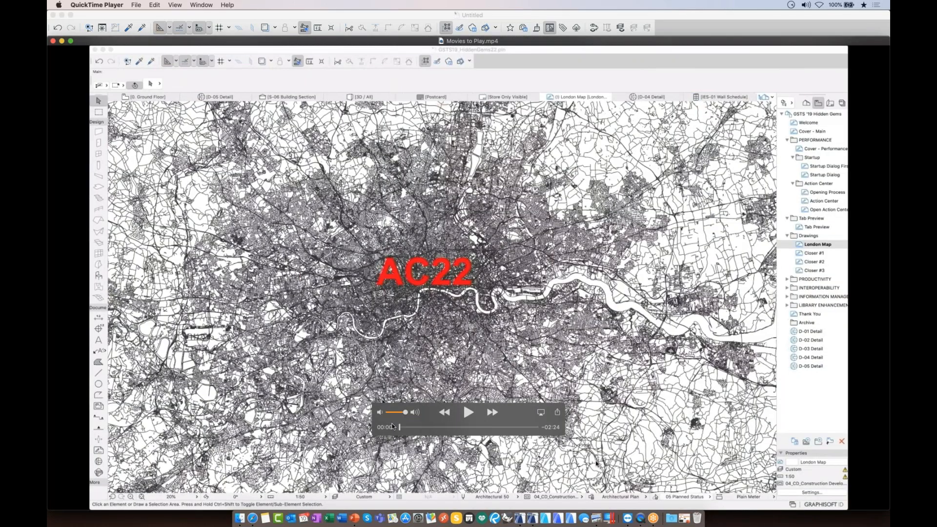
pyautogui.click(468, 412)
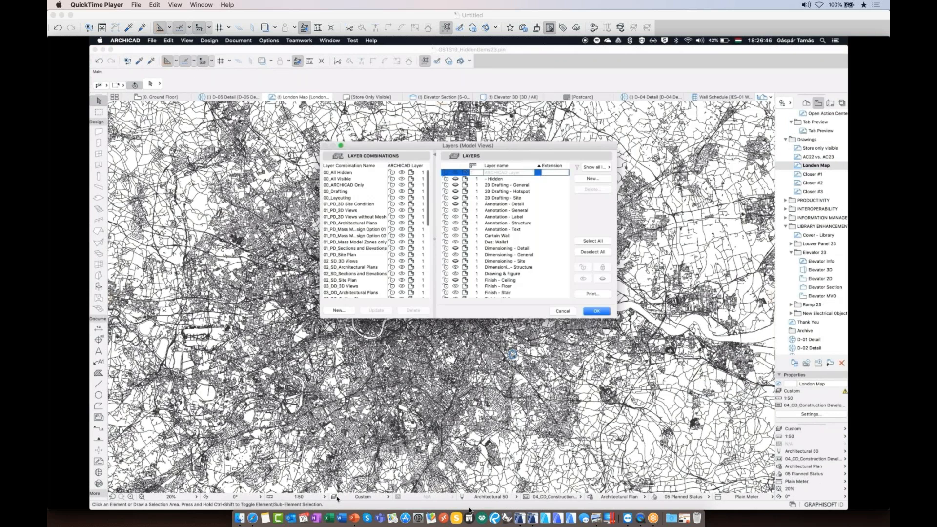
pyautogui.click(455, 229)
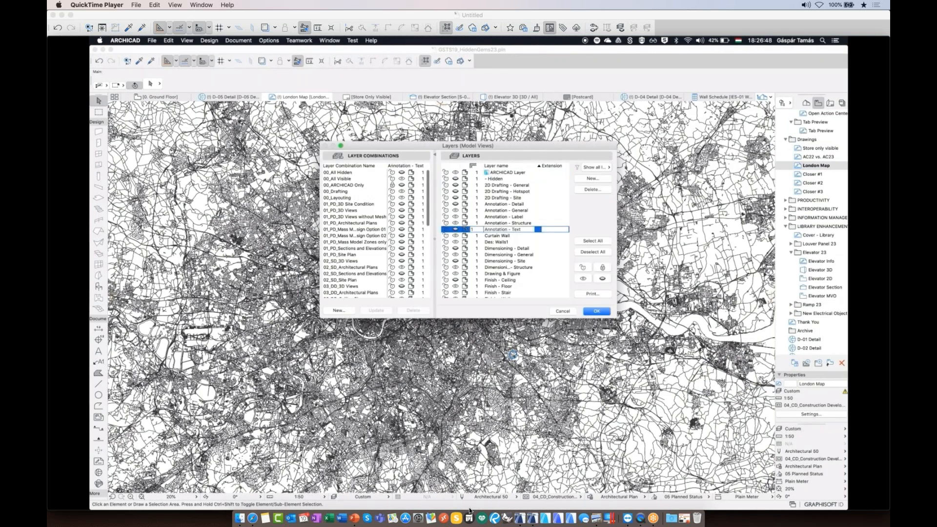
pyautogui.click(597, 311)
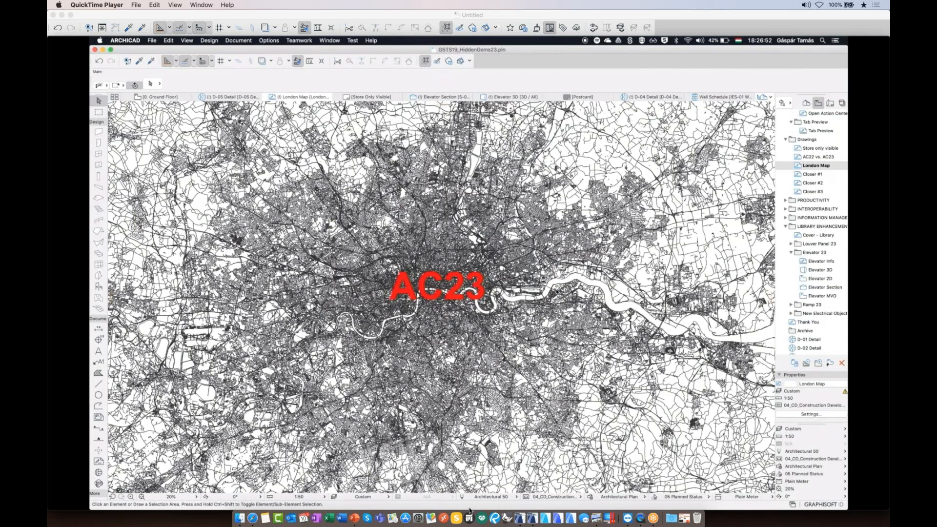
pyautogui.click(334, 497)
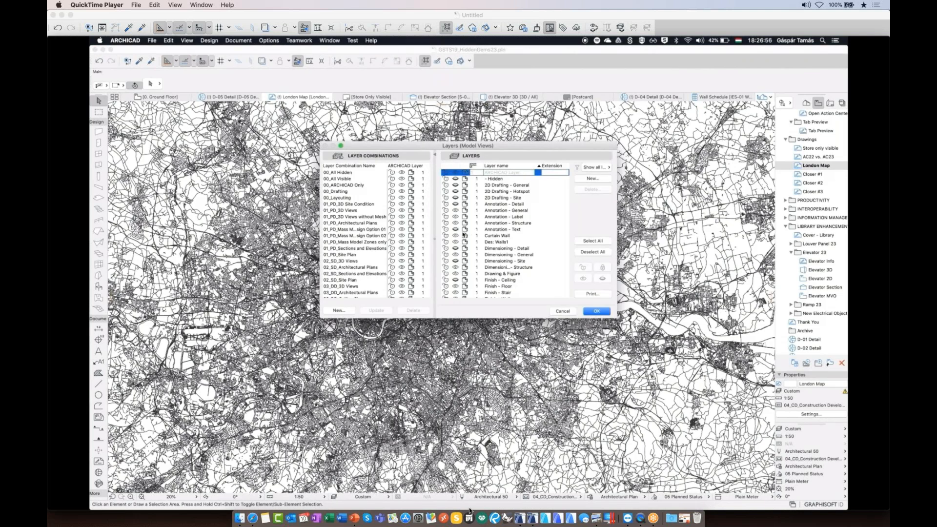
pyautogui.click(455, 229)
pyautogui.click(594, 311)
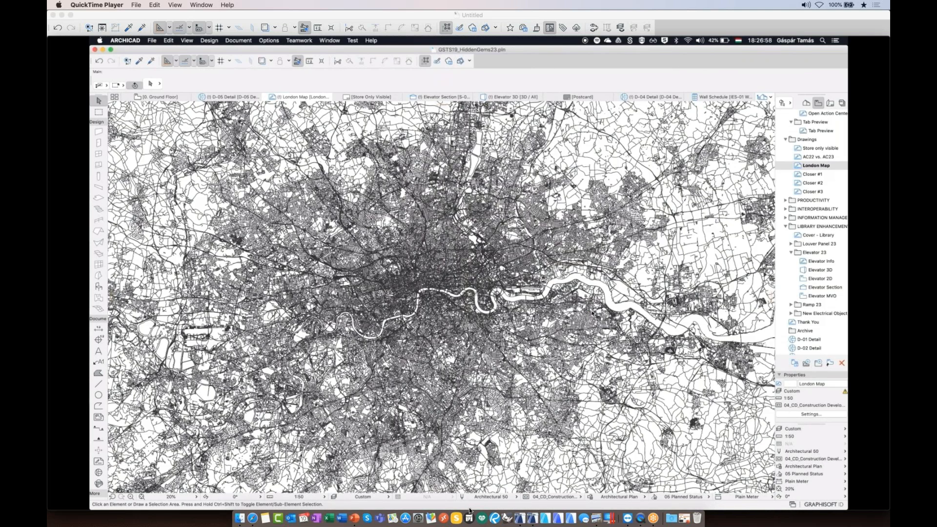
pyautogui.moveTo(567, 502)
pyautogui.press('space')
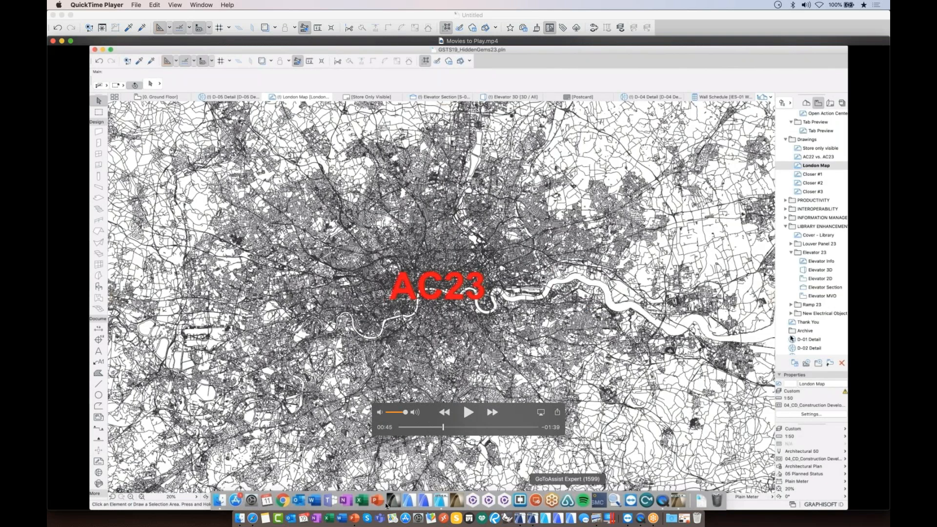
# Open Archicad's 16-04 Store only visible view, and play the cropped-drawing section of Movies to Play.mp4 in QuickTime Player
pyautogui.click(521, 519)
pyautogui.doubleClick(864, 340)
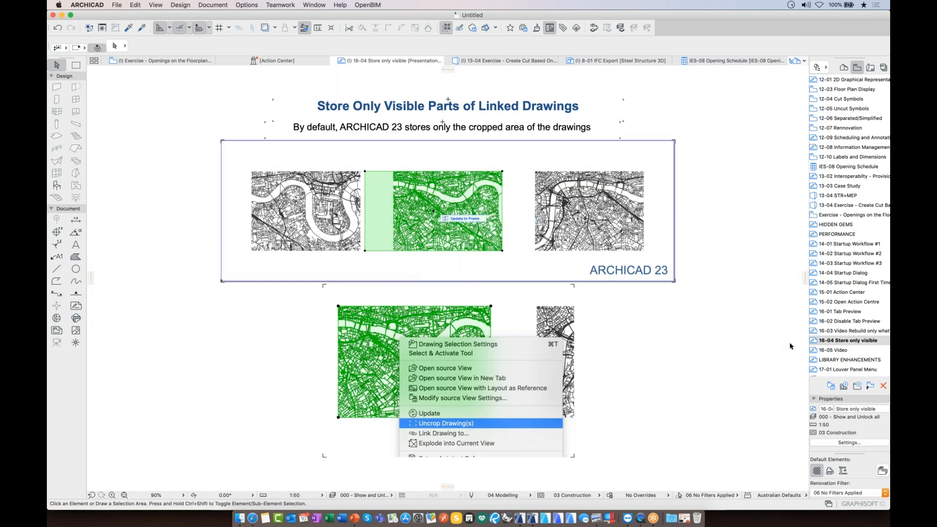
pyautogui.click(642, 518)
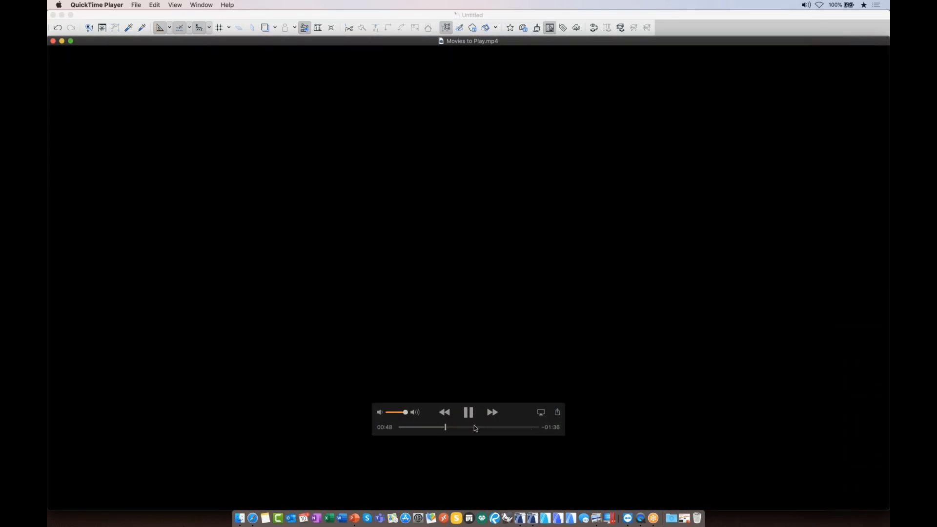
pyautogui.moveTo(460, 428); pyautogui.dragTo(454, 427)
pyautogui.click(468, 414)
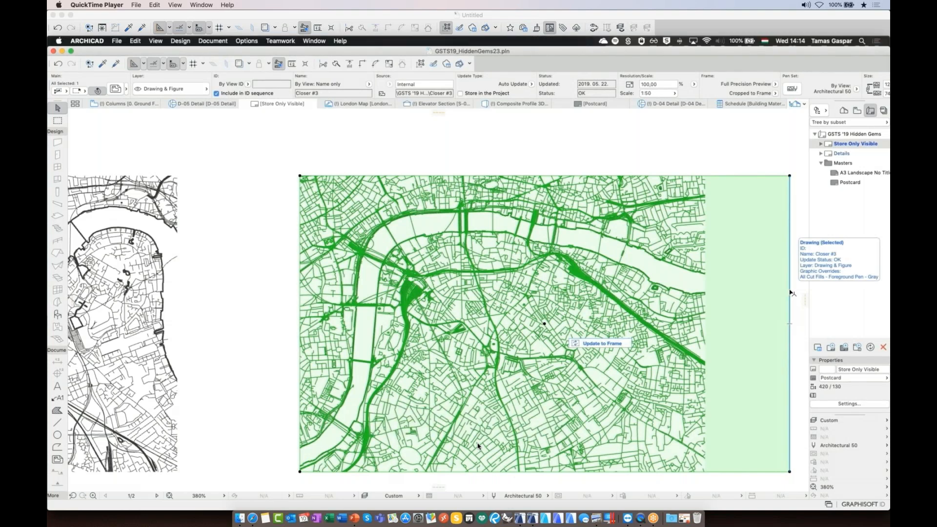
pyautogui.moveTo(585, 420)
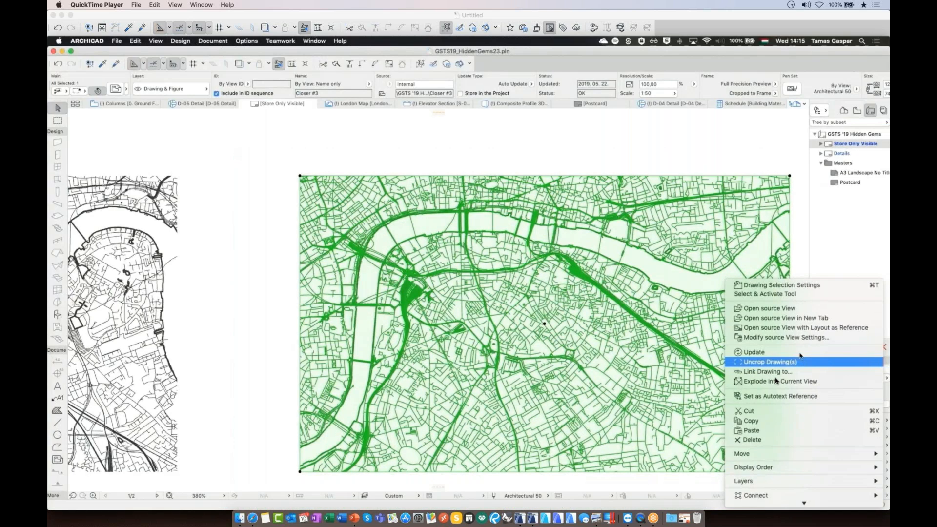
pyautogui.click(642, 159)
pyautogui.click(642, 157)
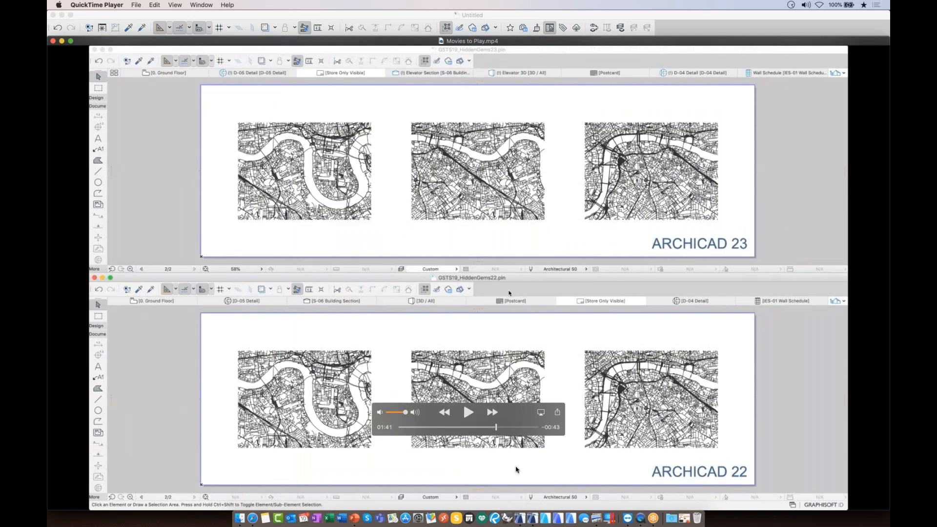
# Resume the video for the ARCHICAD 23 and ARCHICAD 22 drawing-update comparison, pause playback and minimize the player window
pyautogui.click(466, 412)
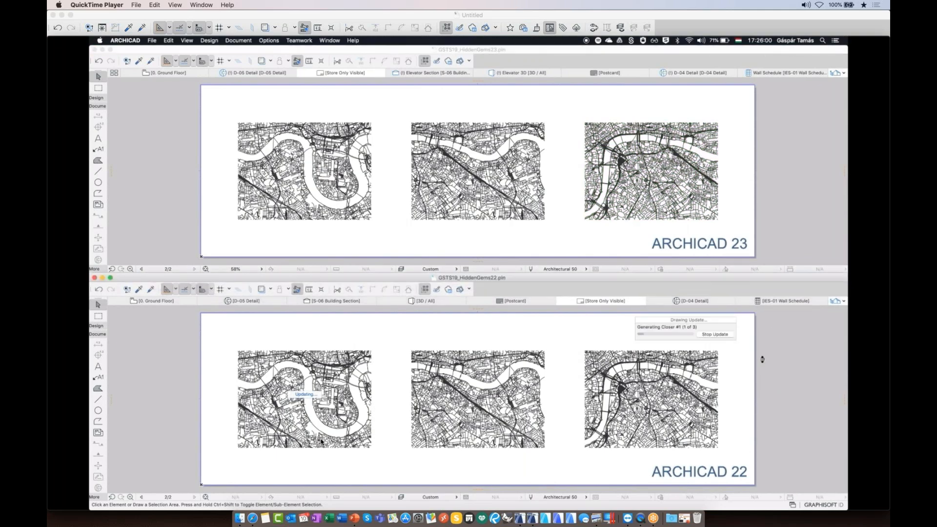
pyautogui.moveTo(433, 427); pyautogui.dragTo(519, 431)
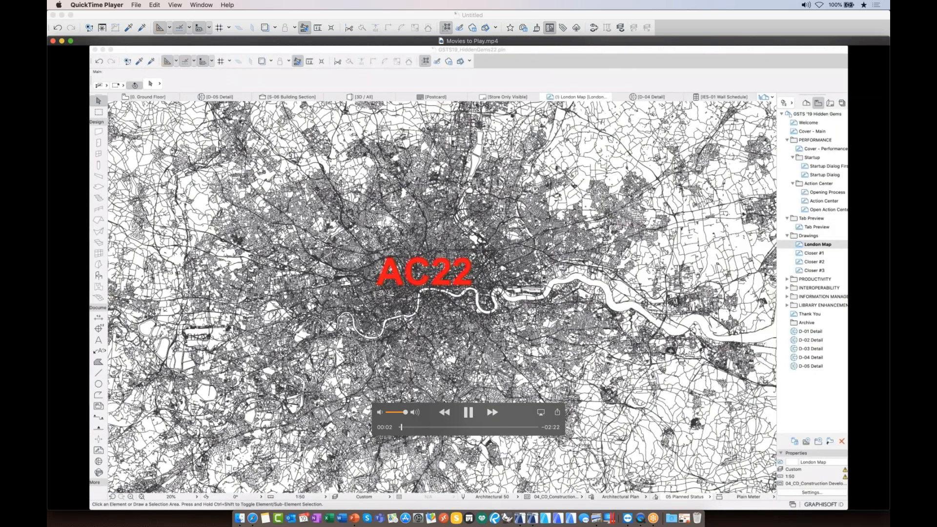
pyautogui.press('space')
pyautogui.click(61, 41)
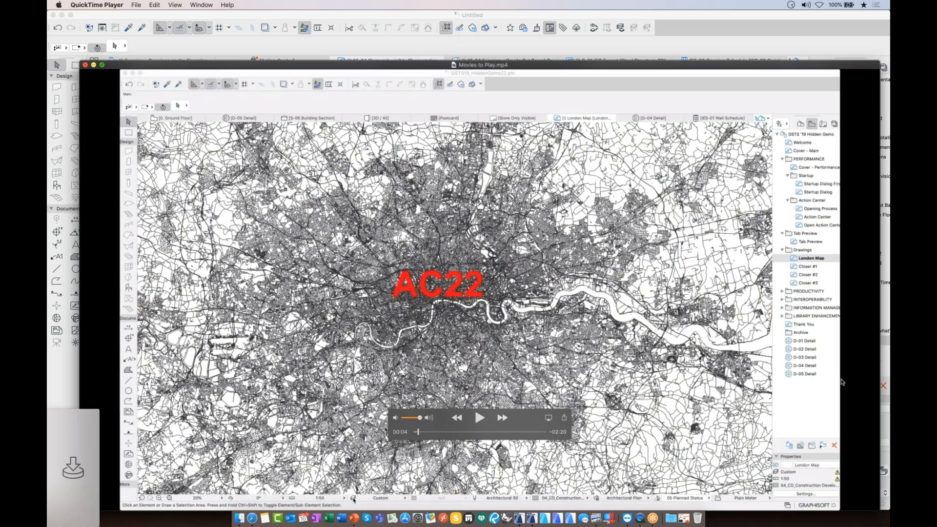
# Open the LIBRARY ENHANCEMENTS and 17-01 Louver Panel Menu views in Archicad, ending on the 17-02 Louver Panel 3D view
pyautogui.click(836, 361)
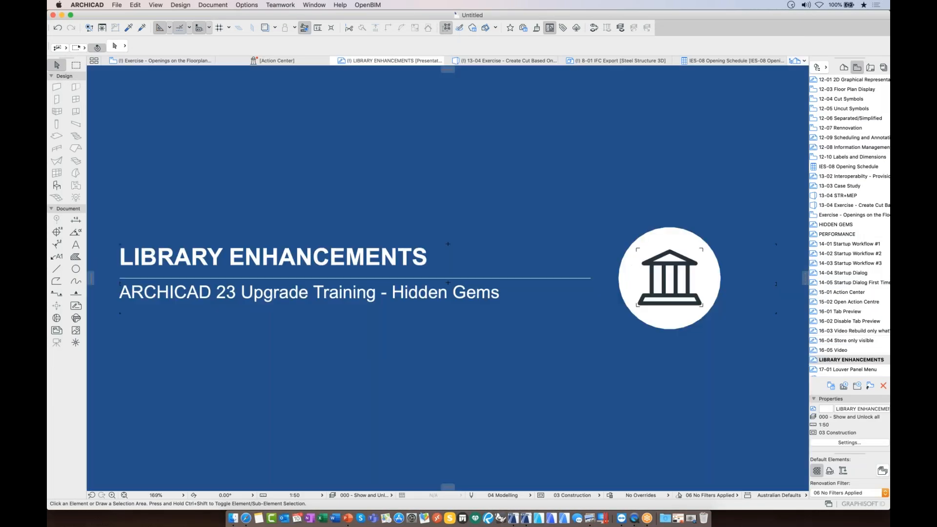
pyautogui.scroll(-5, 862, 296)
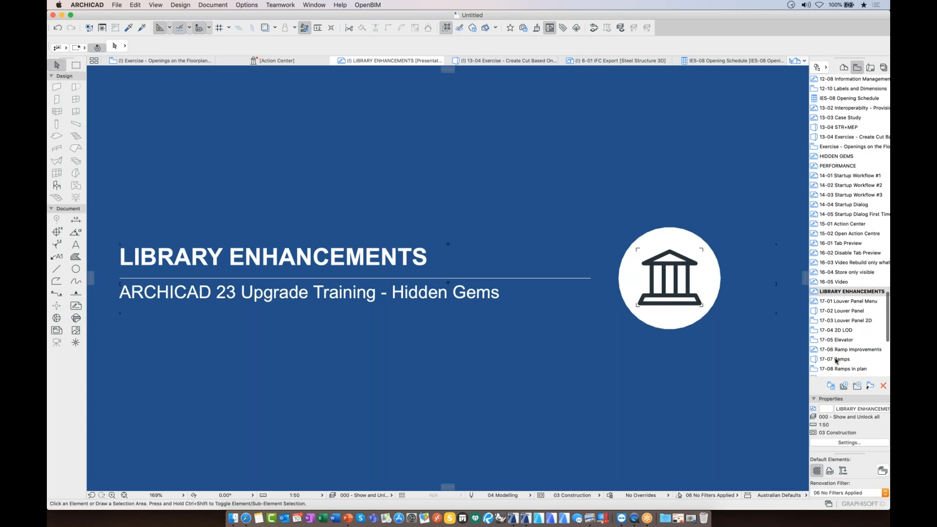
pyautogui.doubleClick(862, 294)
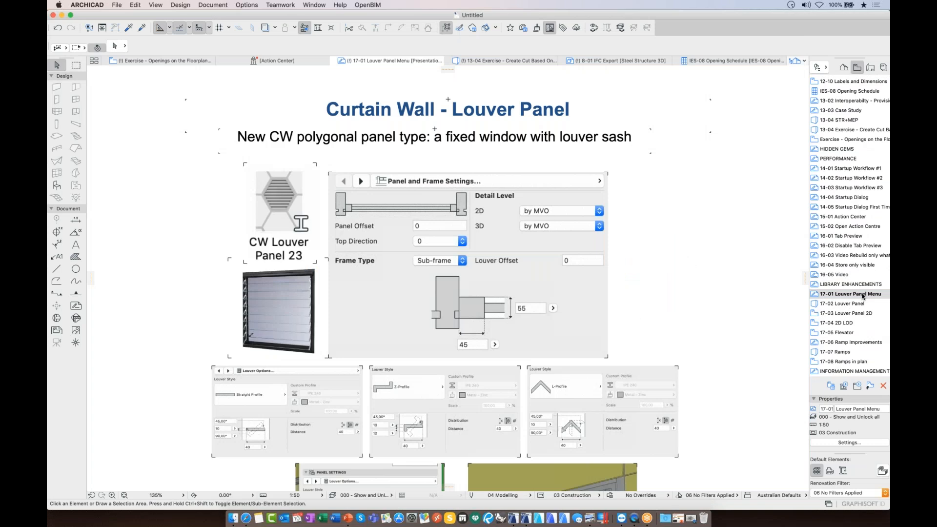
pyautogui.doubleClick(860, 304)
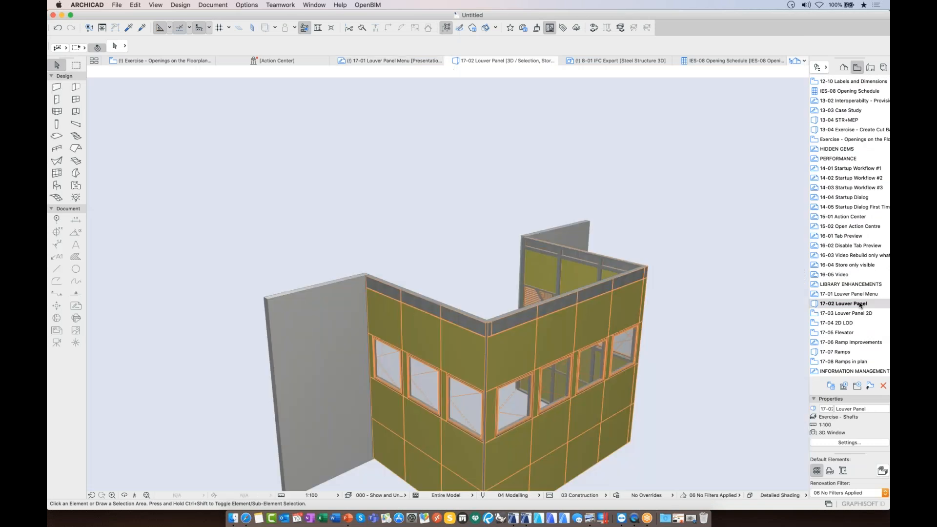
# Select the green-panelled curtain wall from the side with four windows and enter its edit mode
pyautogui.keyDown('shift'); pyautogui.moveTo(488, 342); pyautogui.dragTo(429, 287, button='middle'); pyautogui.keyUp('shift')
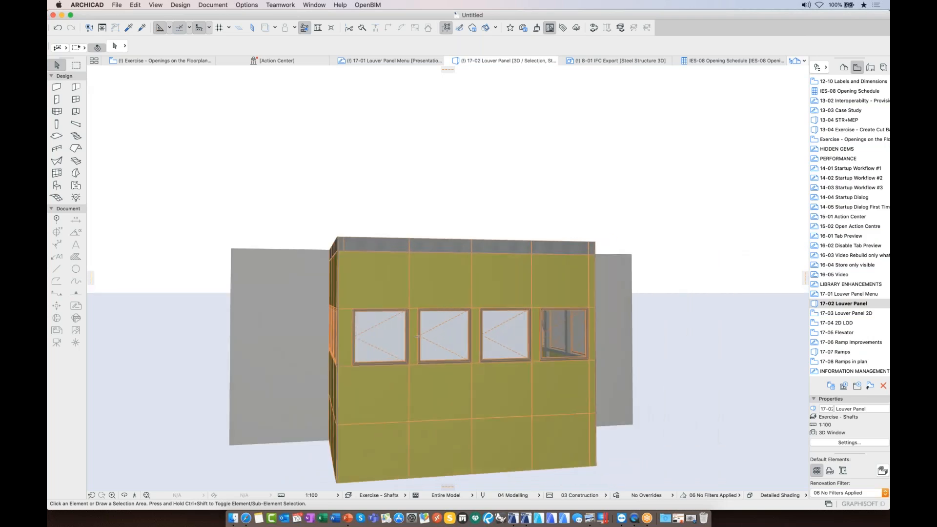
pyautogui.scroll(6, 476, 278)
pyautogui.click(475, 278)
pyautogui.moveTo(646, 391)
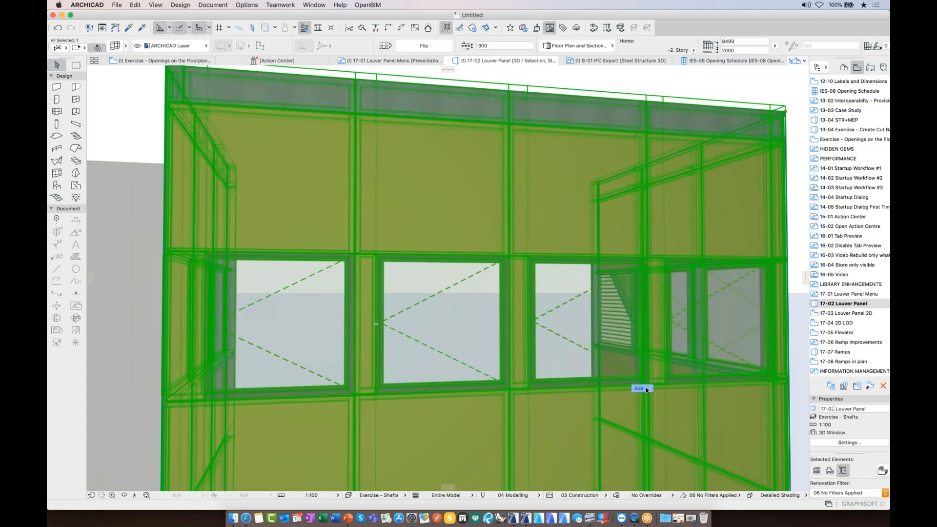
pyautogui.click(645, 389)
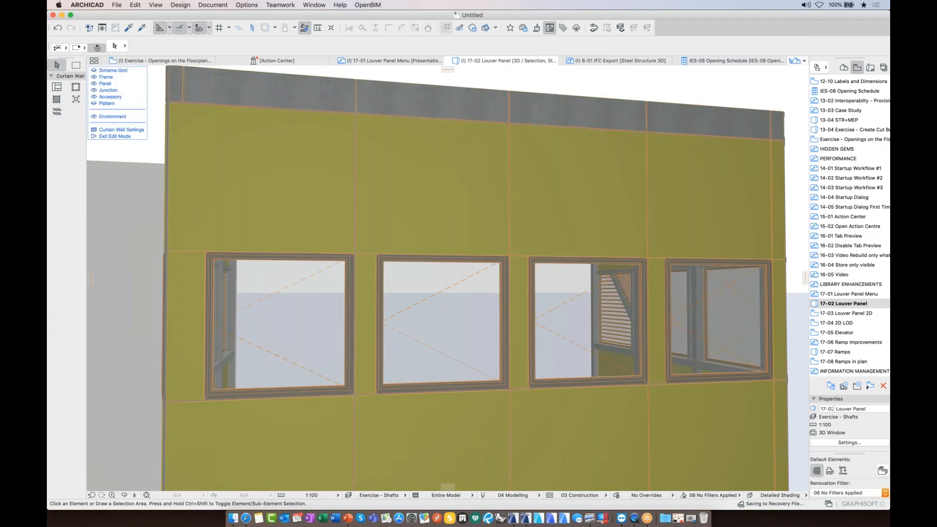
# Change the second window panel from the left in the curtain wall's window row to CW Louver Panel 23
pyautogui.click(447, 324)
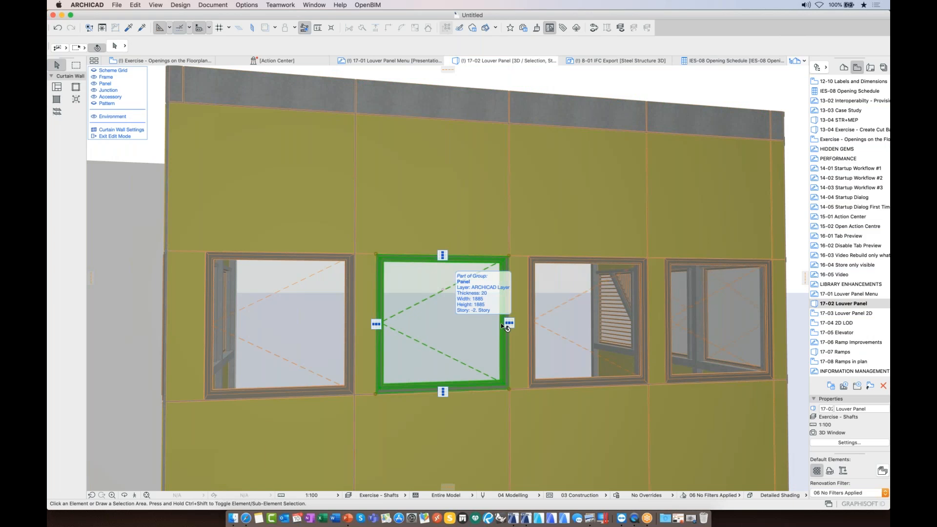
pyautogui.click(174, 45)
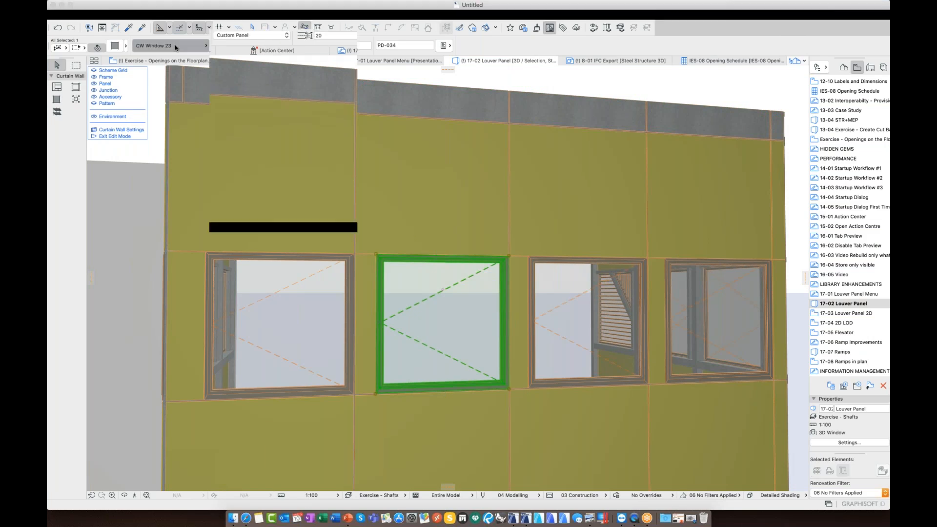
pyautogui.click(270, 123)
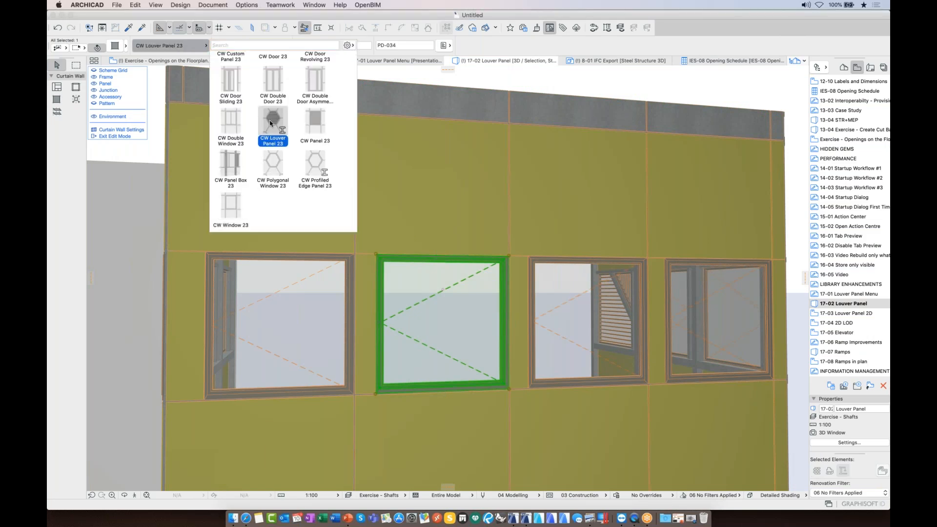
pyautogui.click(272, 122)
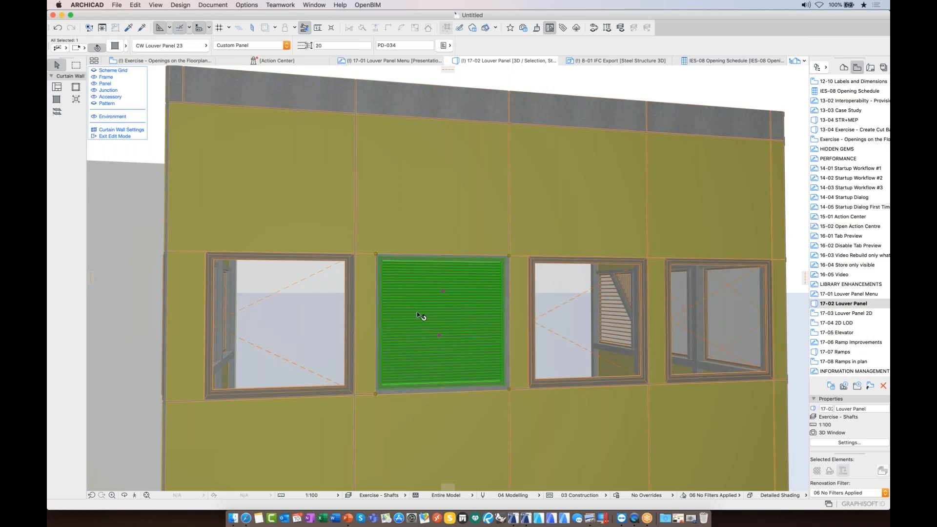
# Set the louver panel's style to Z-Profile with a distribution distance of 100
pyautogui.doubleClick(418, 315)
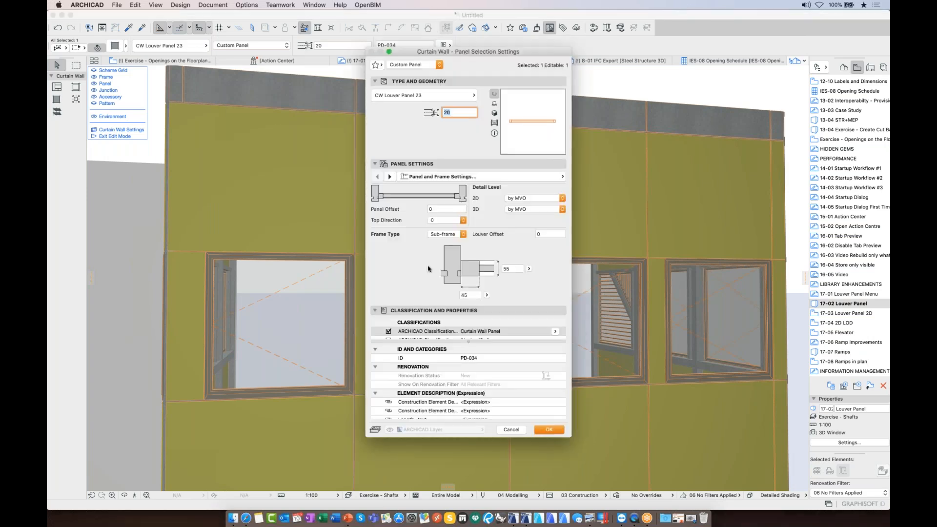
pyautogui.click(389, 176)
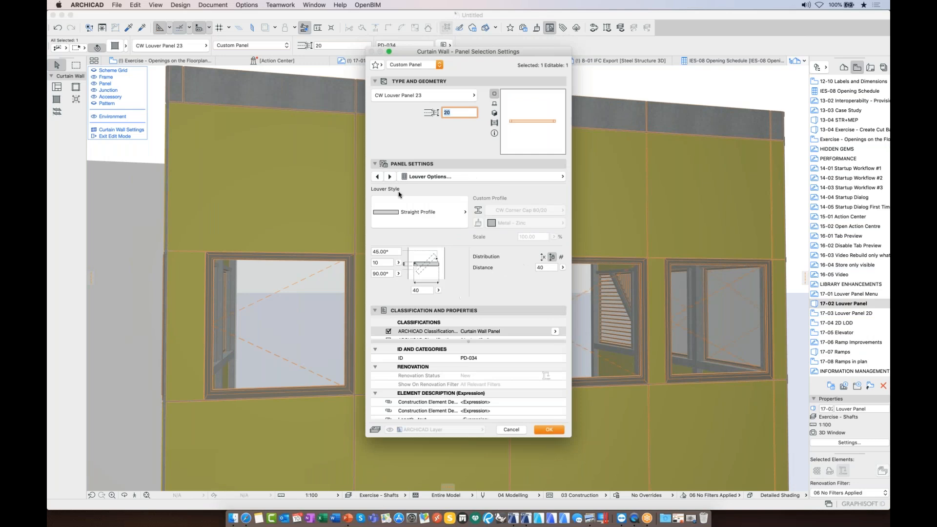
pyautogui.click(415, 213)
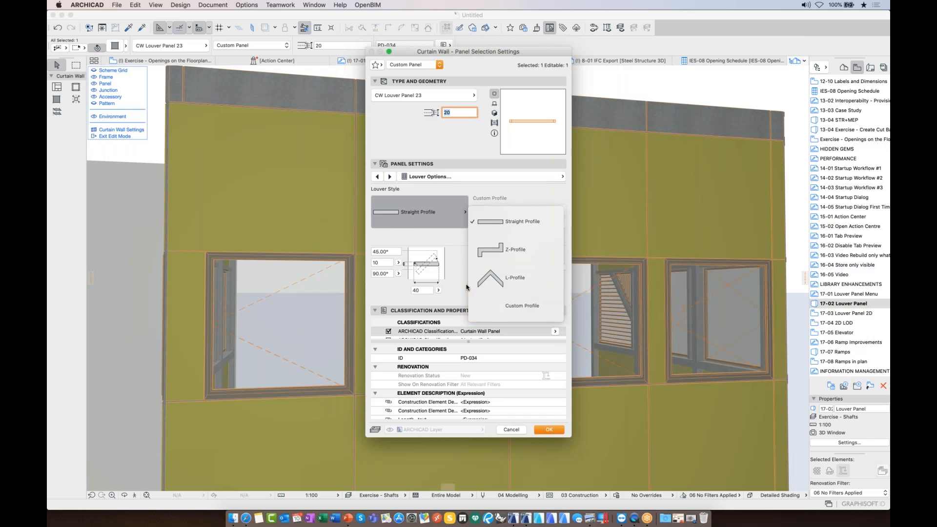
pyautogui.click(492, 249)
pyautogui.click(545, 267)
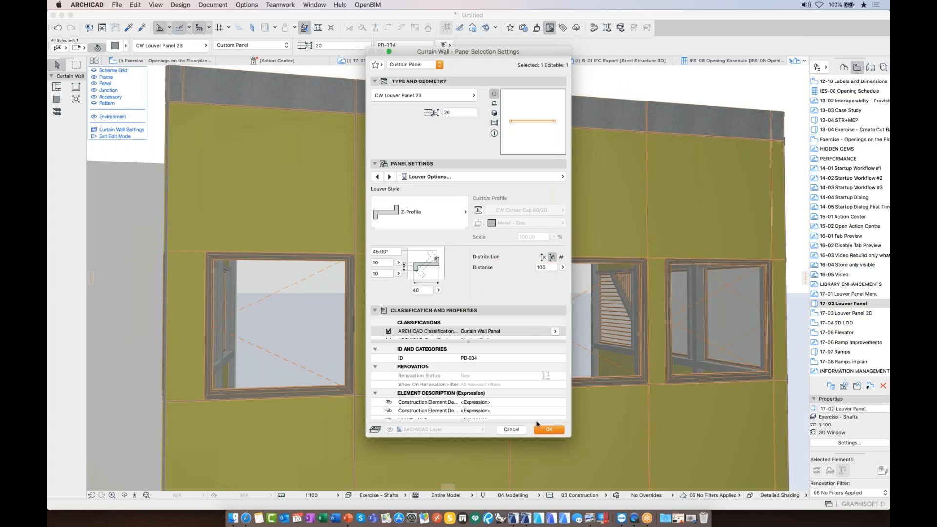
pyautogui.click(541, 428)
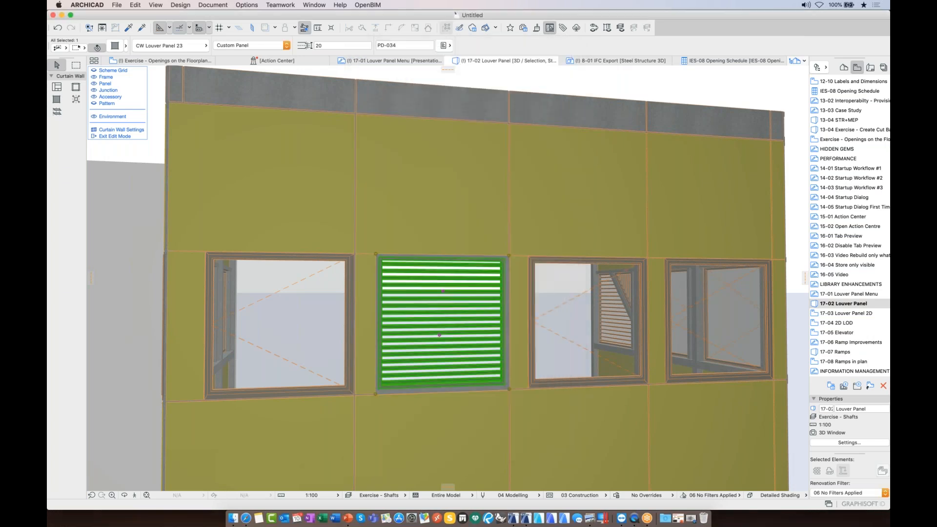
# Turn the louver panel's slats vertical and draw a transom frame diagonally from its upper-left to its lower-right corner
pyautogui.click(443, 291)
pyautogui.click(476, 321)
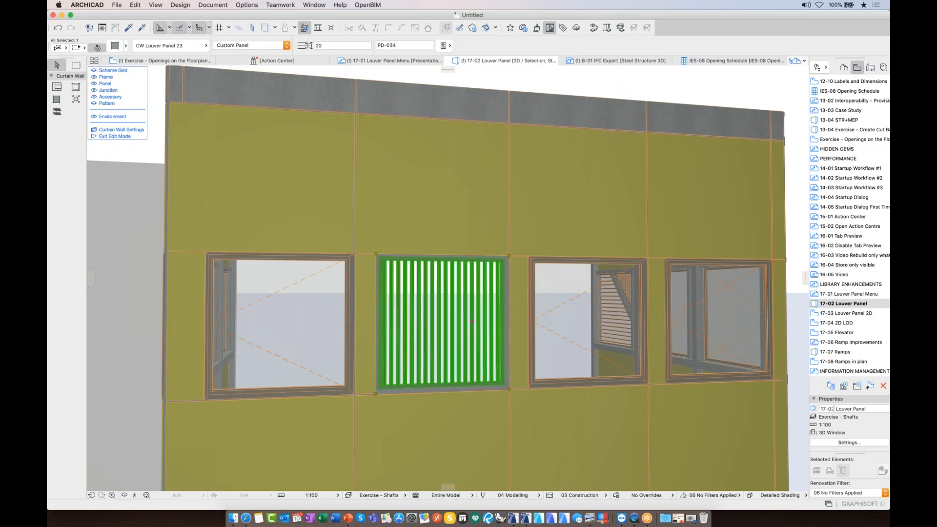
pyautogui.keyDown('shift'); pyautogui.moveTo(146, 103); pyautogui.dragTo(178, 103, button='middle'); pyautogui.keyUp('shift')
pyautogui.click(76, 87)
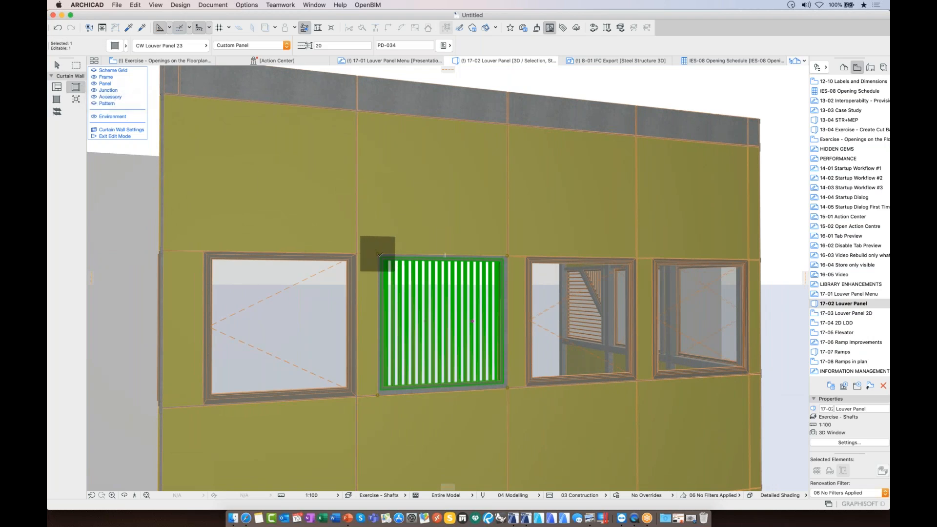
pyautogui.press('Escape')
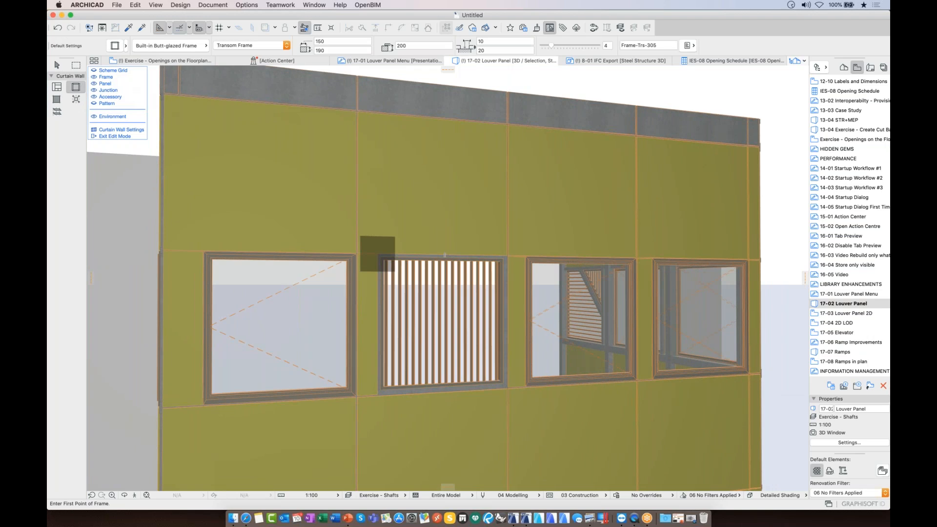
pyautogui.click(377, 253)
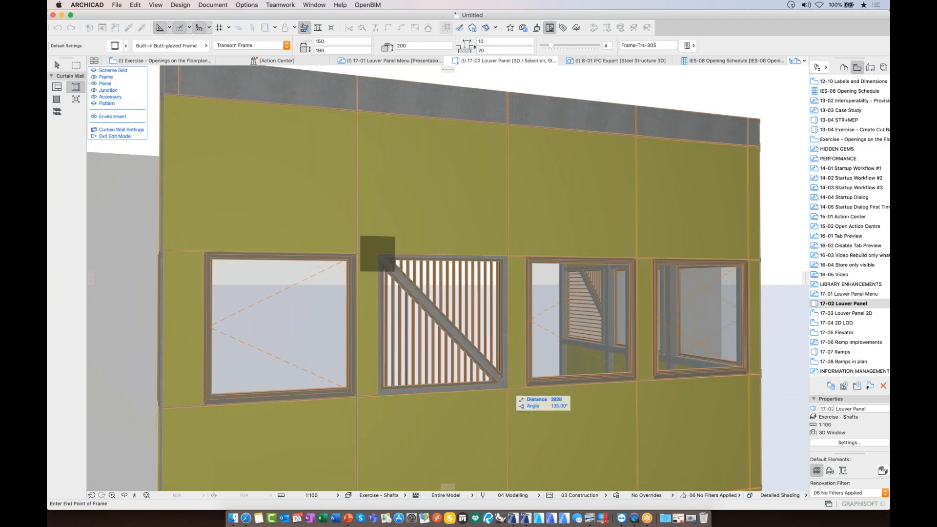
pyautogui.click(505, 386)
# Add two more transom frames to the louver panel, one crossing the diagonal's middle and one running from the diagonal to the right edge
pyautogui.click(439, 314)
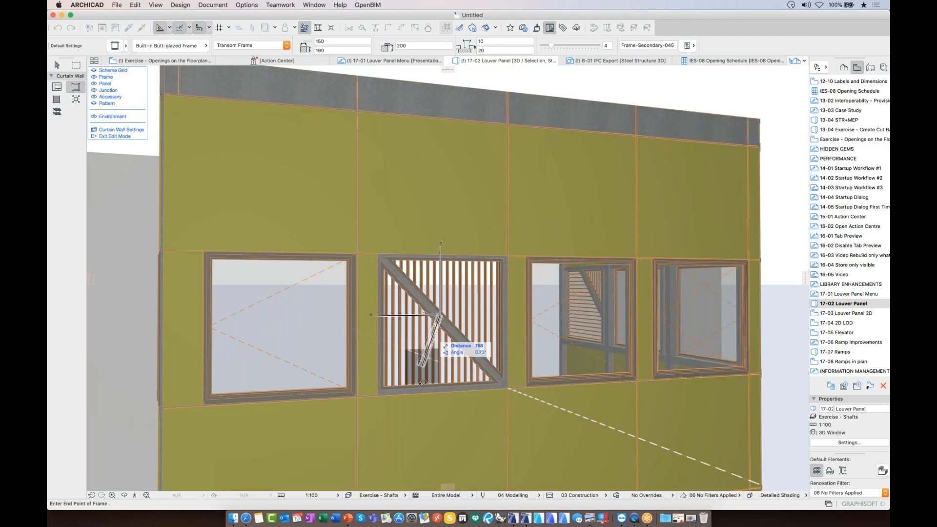
pyautogui.click(383, 390)
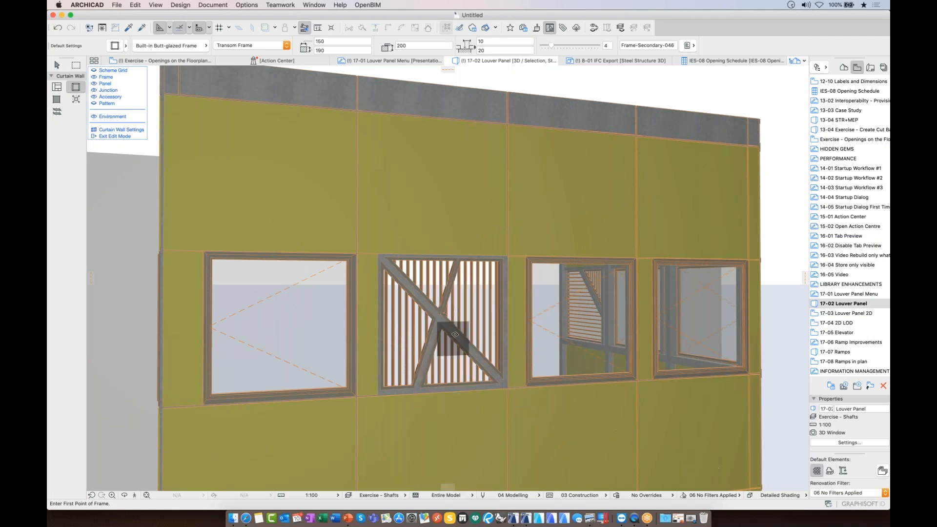
pyautogui.click(455, 334)
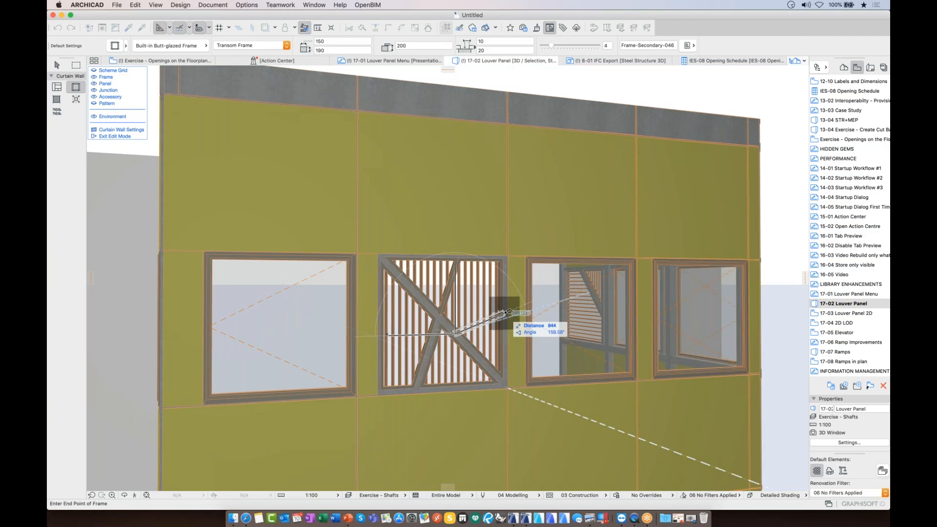
pyautogui.click(508, 312)
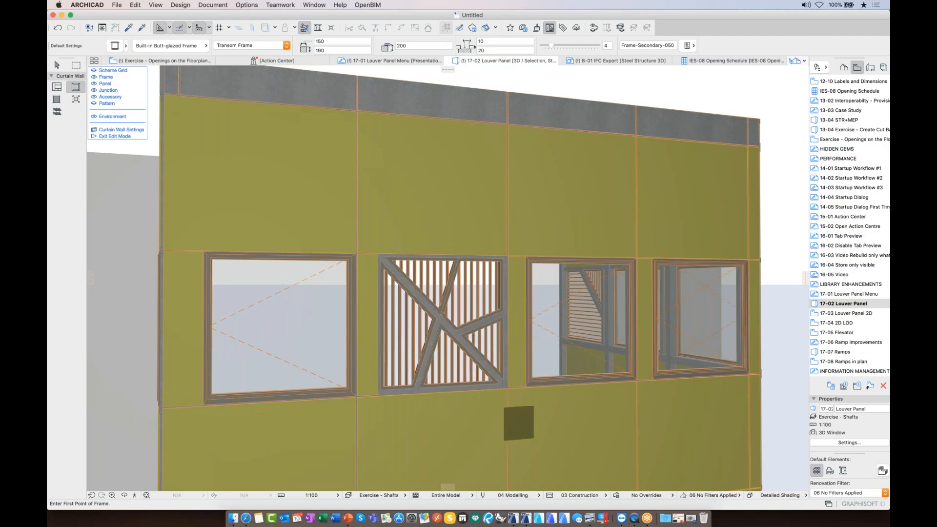
pyautogui.keyDown('shift'); pyautogui.moveTo(519, 423); pyautogui.dragTo(495, 369, button='middle'); pyautogui.keyUp('shift')
pyautogui.press('Escape')
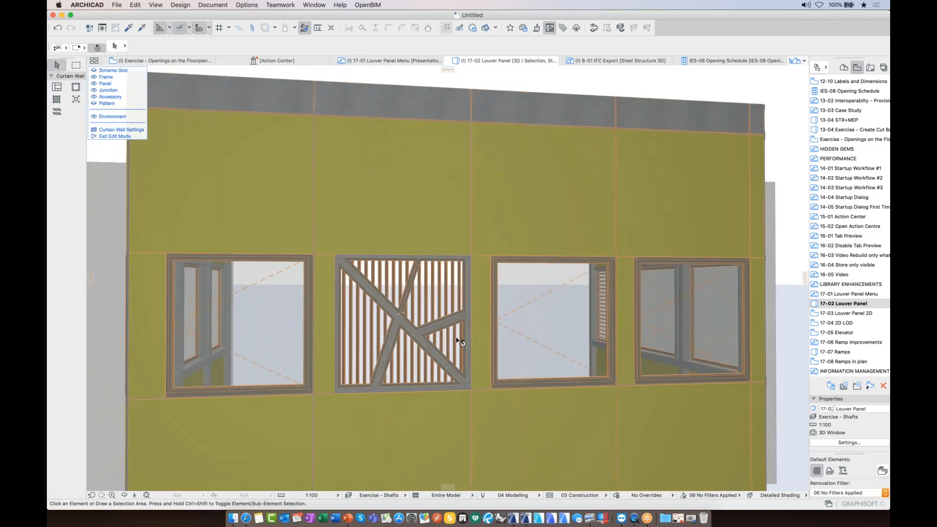
# Turn the slats of the small triangular louver panel at the right edge horizontal and exit the curtain wall's edit mode
pyautogui.click(457, 339)
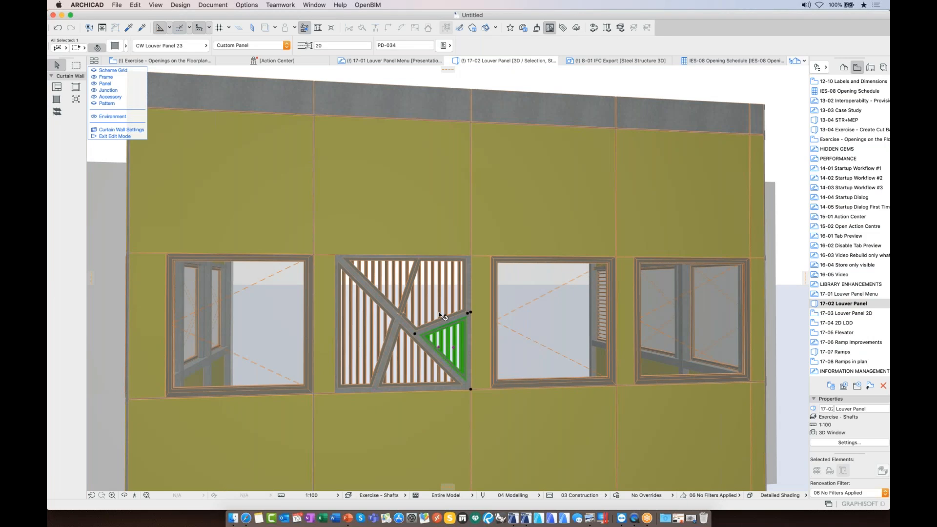
pyautogui.click(444, 345)
pyautogui.click(444, 345)
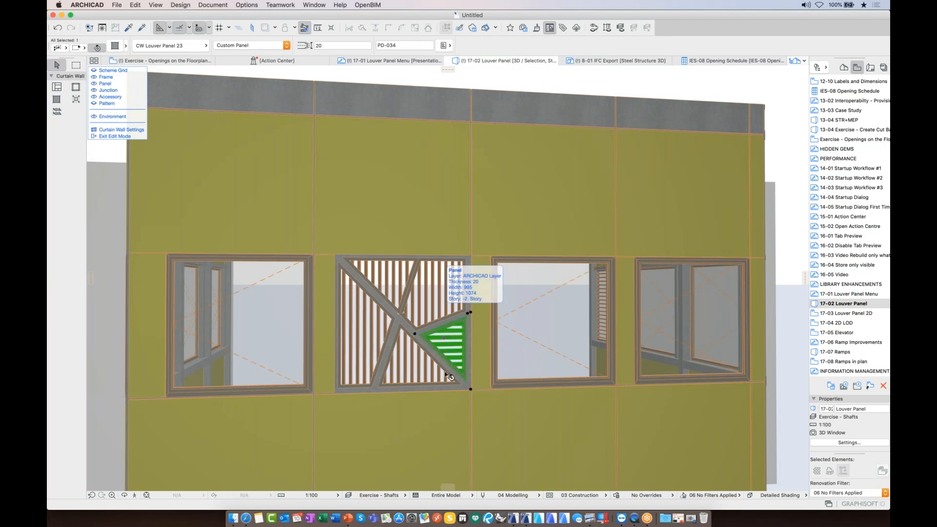
pyautogui.keyDown('shift'); pyautogui.moveTo(446, 419); pyautogui.dragTo(420, 418, button='middle'); pyautogui.keyUp('shift')
pyautogui.press('Escape')
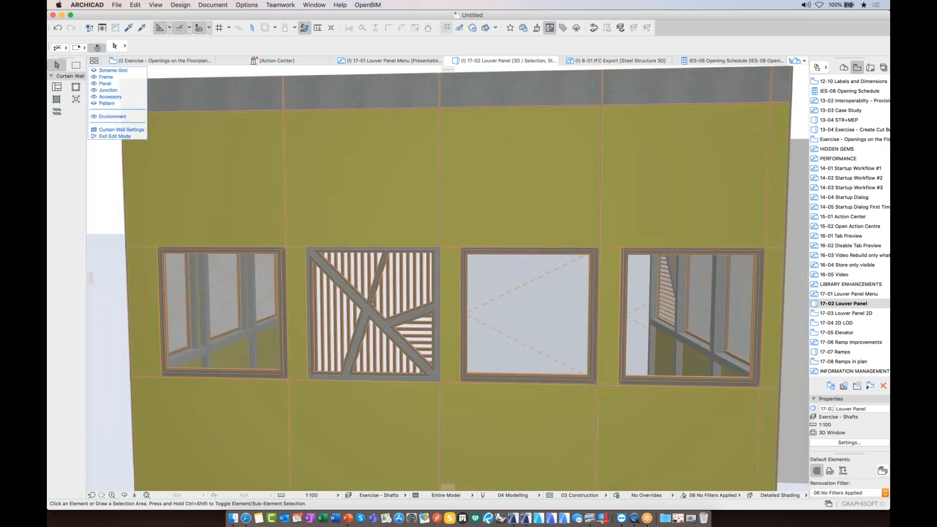
pyautogui.click(560, 369)
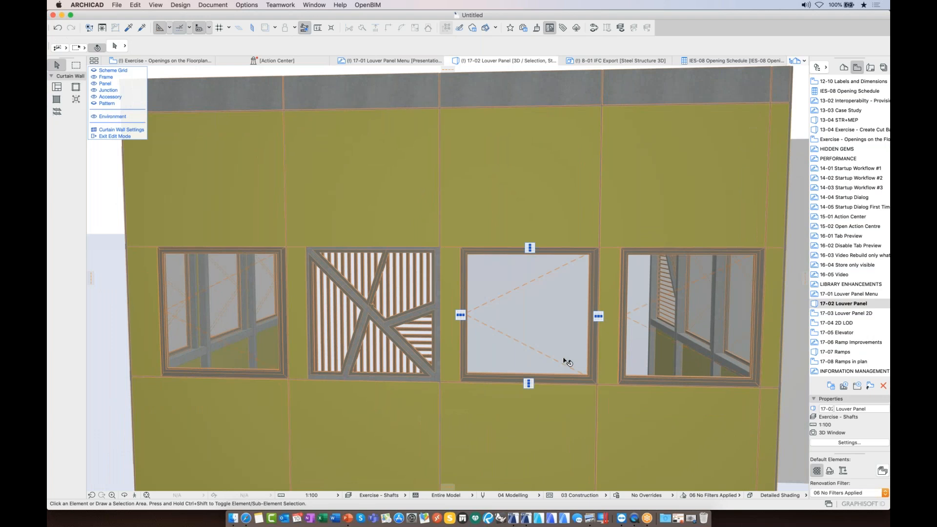
pyautogui.click(130, 136)
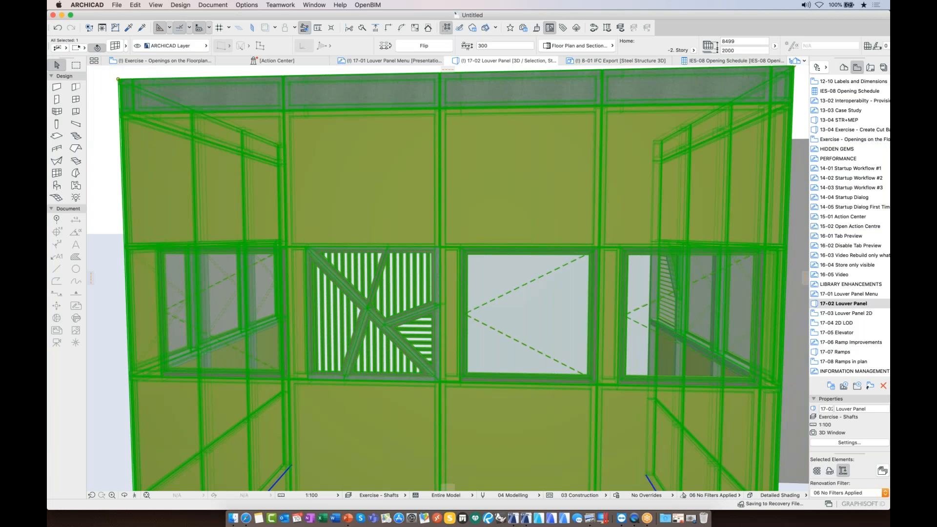
# Open the 17-03 Louver Panel 2D, 17-04 2D LOD and 17-05 Elevator views one after another
pyautogui.doubleClick(846, 313)
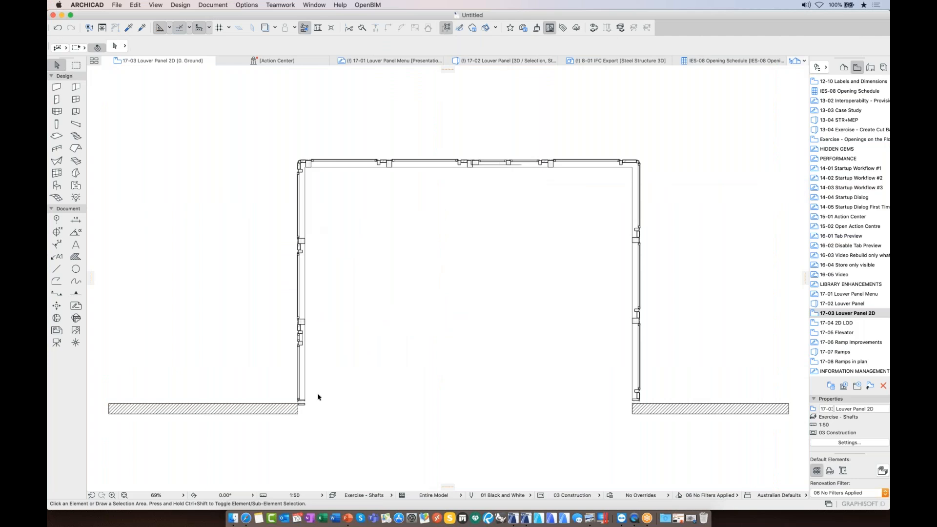
pyautogui.doubleClick(845, 322)
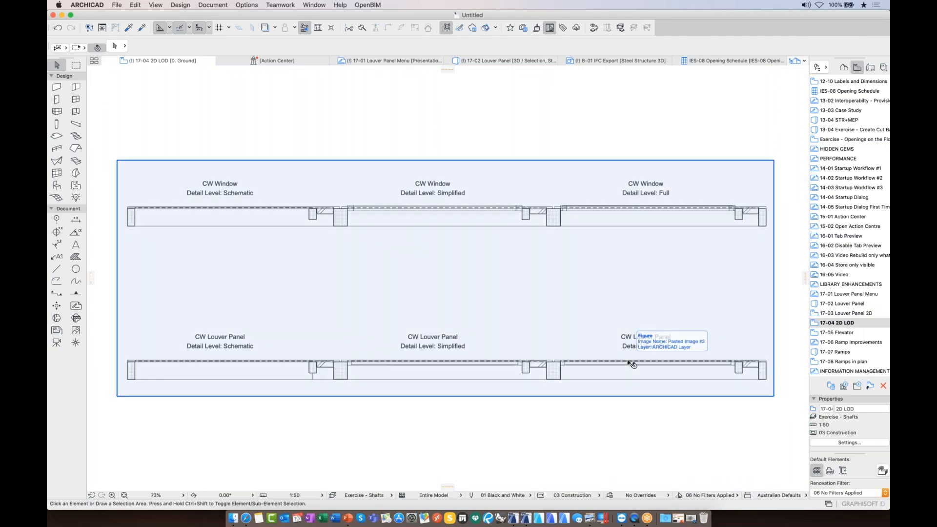
pyautogui.click(631, 360)
pyautogui.doubleClick(832, 333)
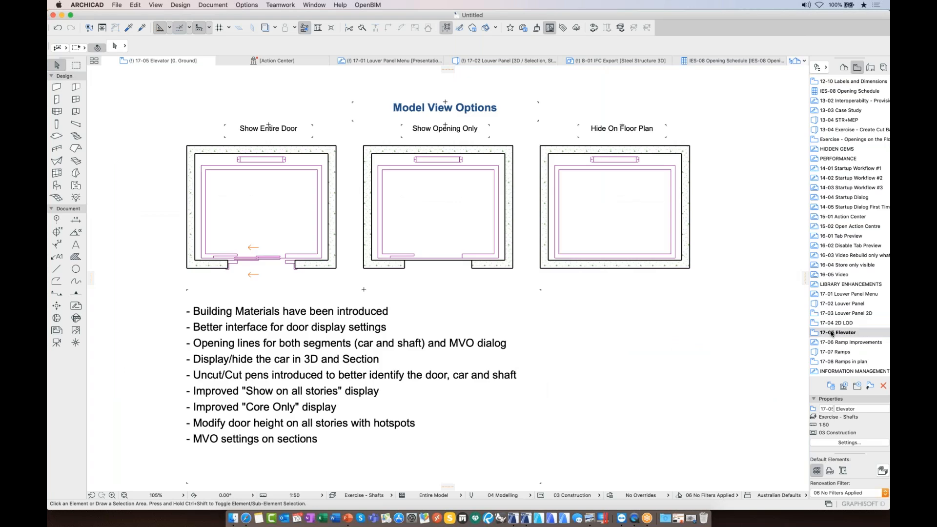
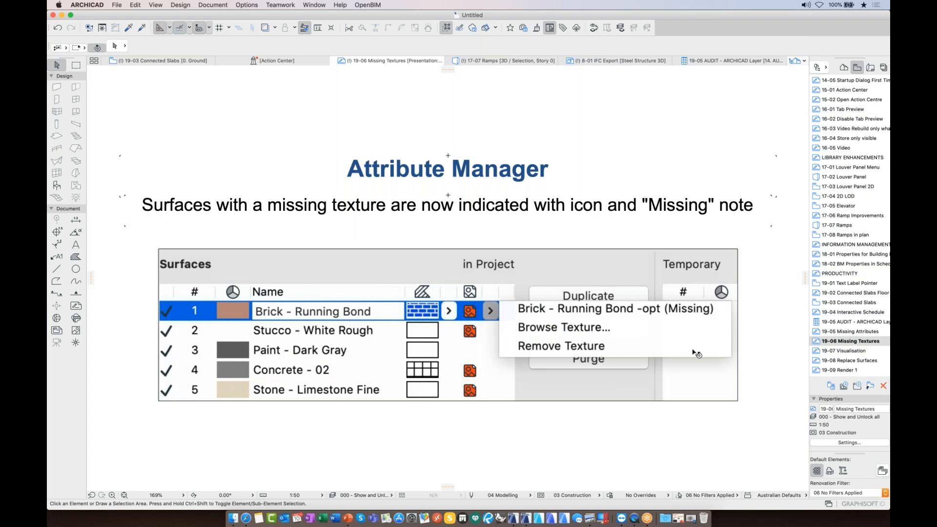
# Open the 19-07 Visualisation view, followed by the 19-08 Replace Surfaces view
pyautogui.click(845, 351)
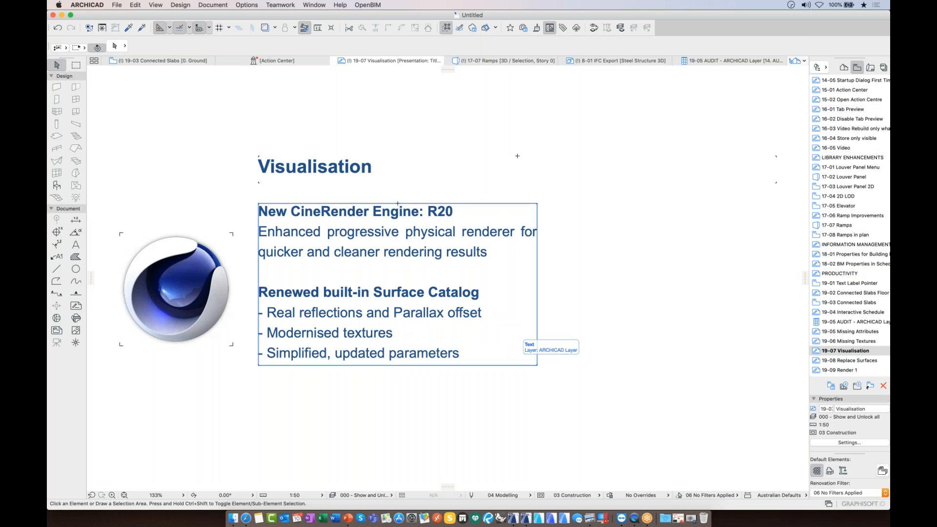
pyautogui.click(846, 361)
pyautogui.doubleClick(847, 361)
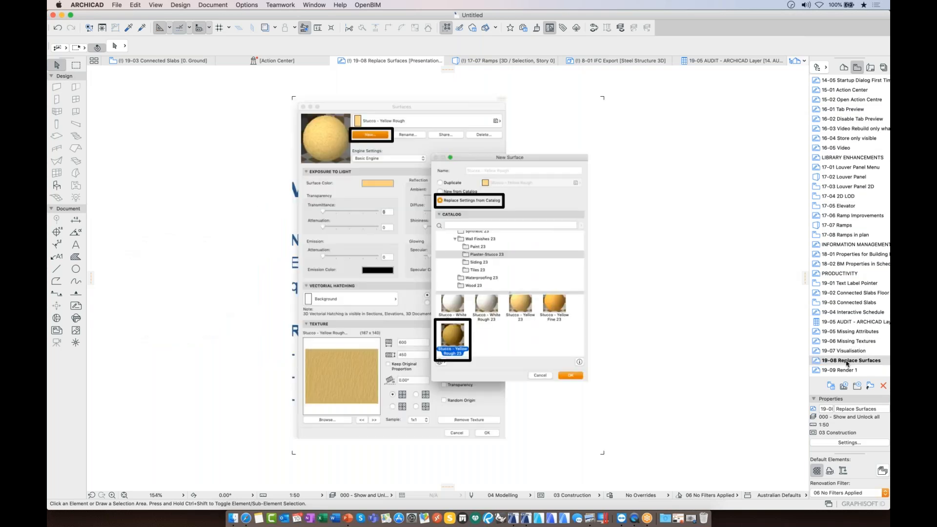
pyautogui.scroll(-1, 847, 364)
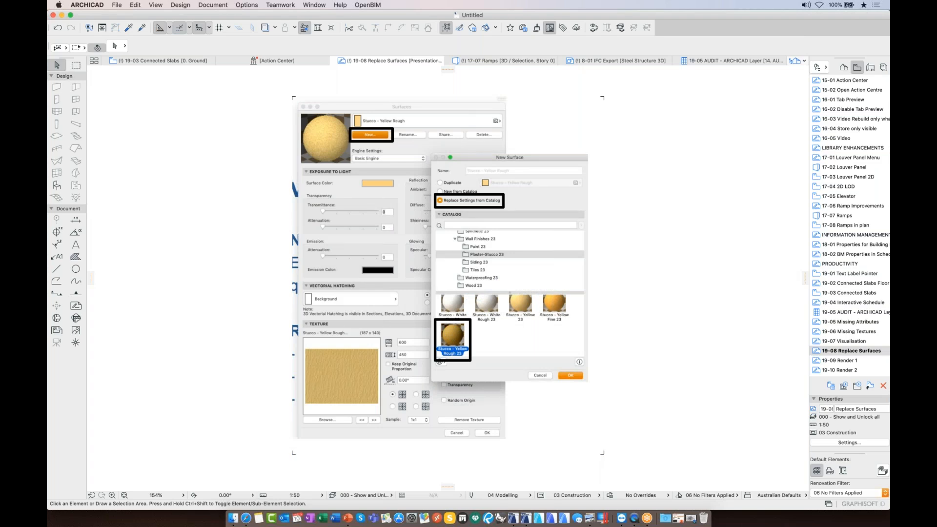
# Switch to the Archicad project AC22 File.pln and open its Library Manager
pyautogui.click(527, 520)
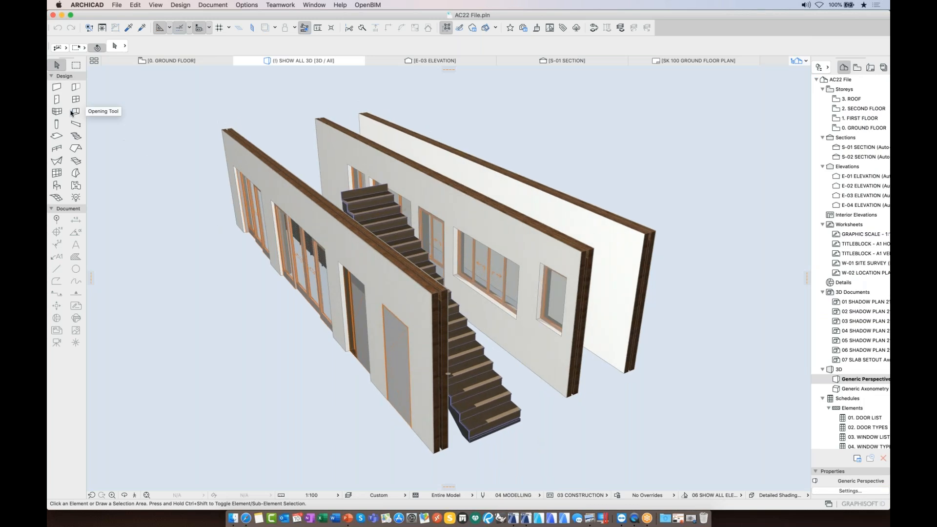
pyautogui.keyDown('shift'); pyautogui.moveTo(388, 190); pyautogui.dragTo(424, 187, button='middle'); pyautogui.keyUp('shift')
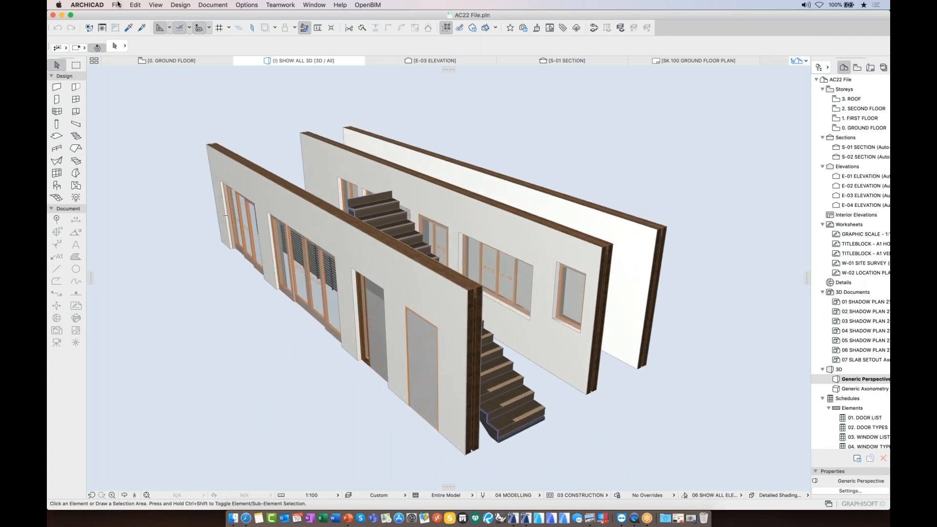
pyautogui.click(117, 5)
pyautogui.moveTo(166, 129)
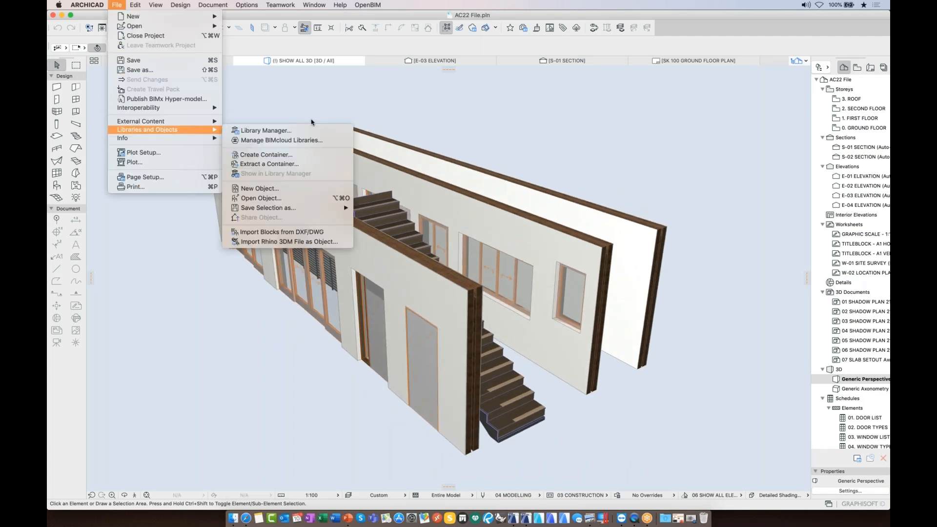
pyautogui.click(309, 130)
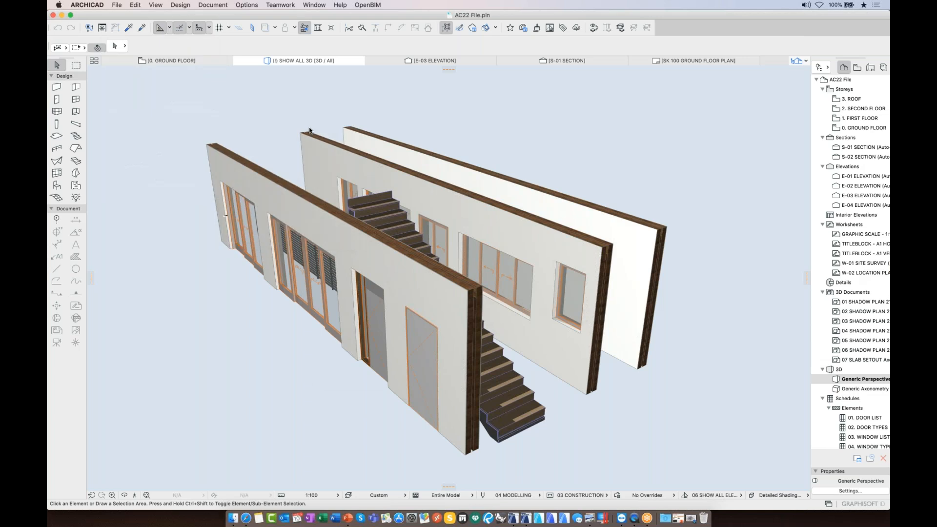
# Remove the ARCHICAD Migration Libraries from the project's loaded libraries and apply the change
pyautogui.click(360, 128)
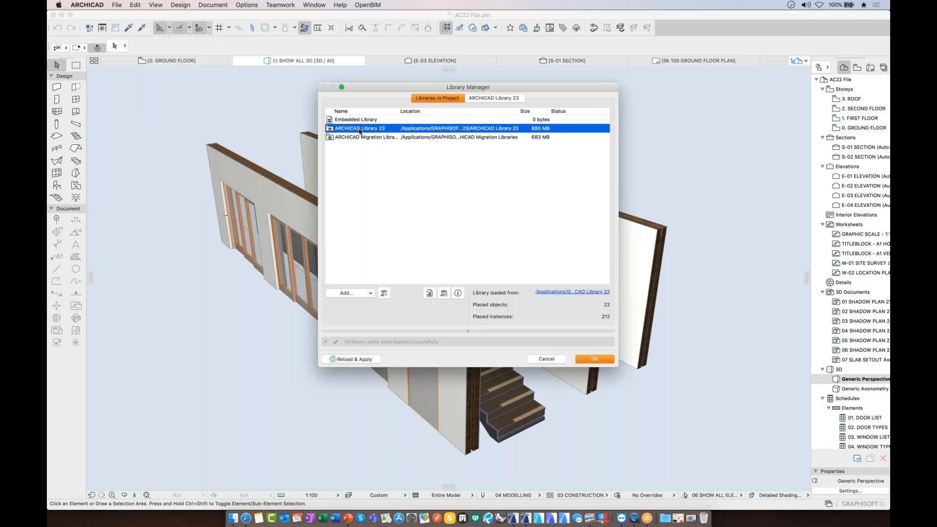
pyautogui.click(359, 137)
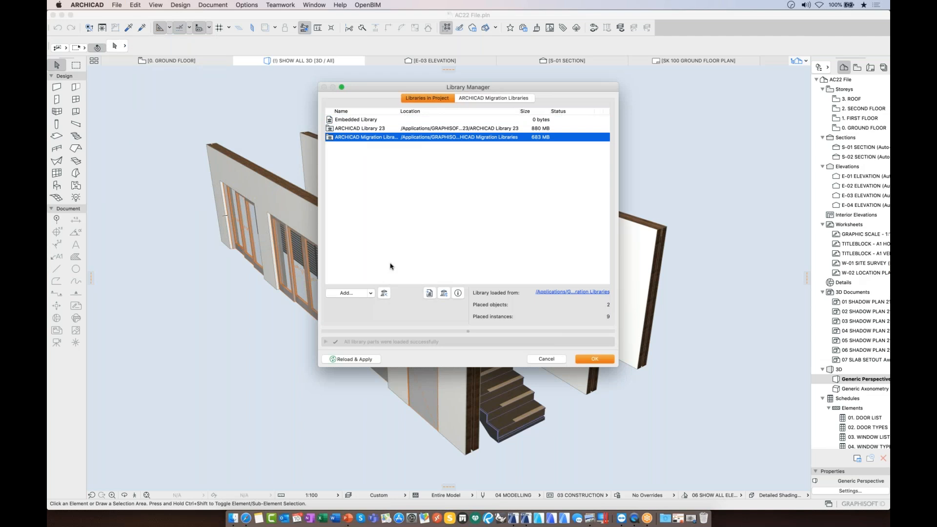
pyautogui.click(384, 294)
pyautogui.click(605, 360)
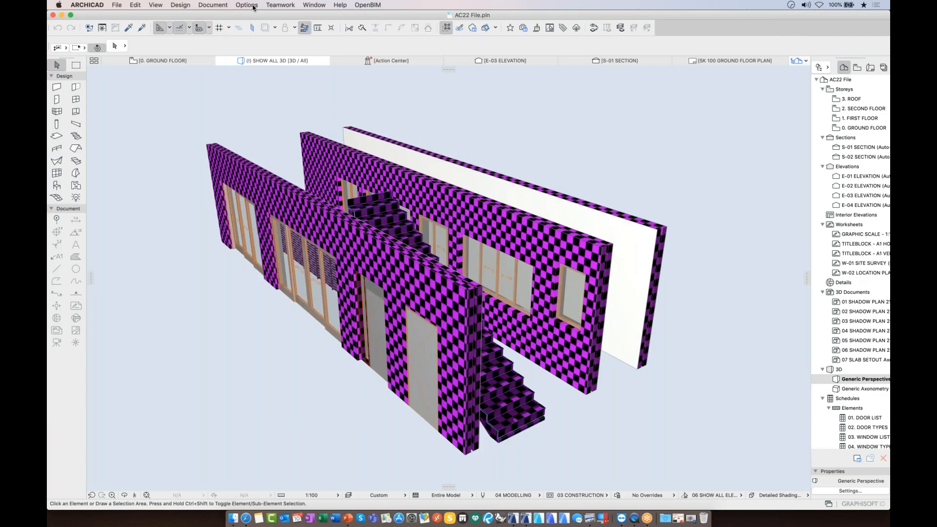
# Start Redefine All Surfaces from Catalog, saving its text file as RedefineAllSurfacesFromCatalog in Documents and replacing the existing file
pyautogui.click(253, 6)
pyautogui.moveTo(255, 16)
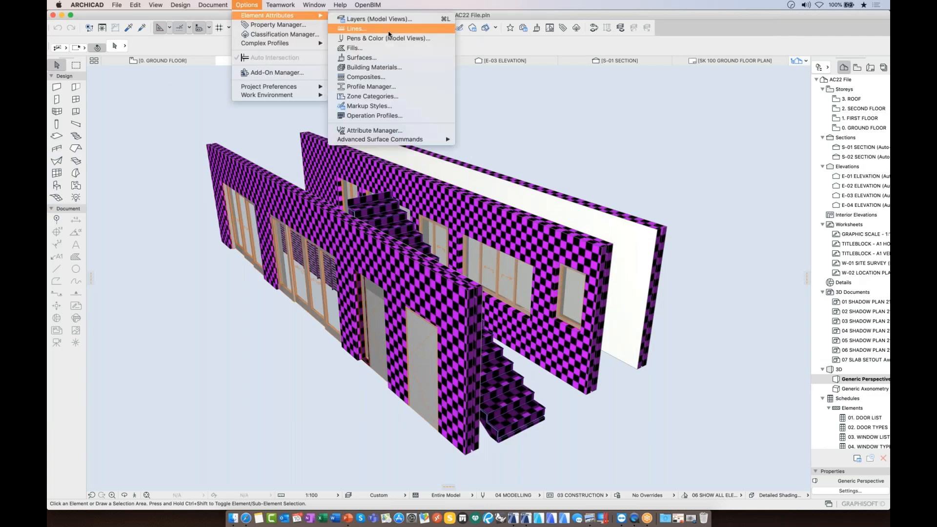
pyautogui.moveTo(393, 140)
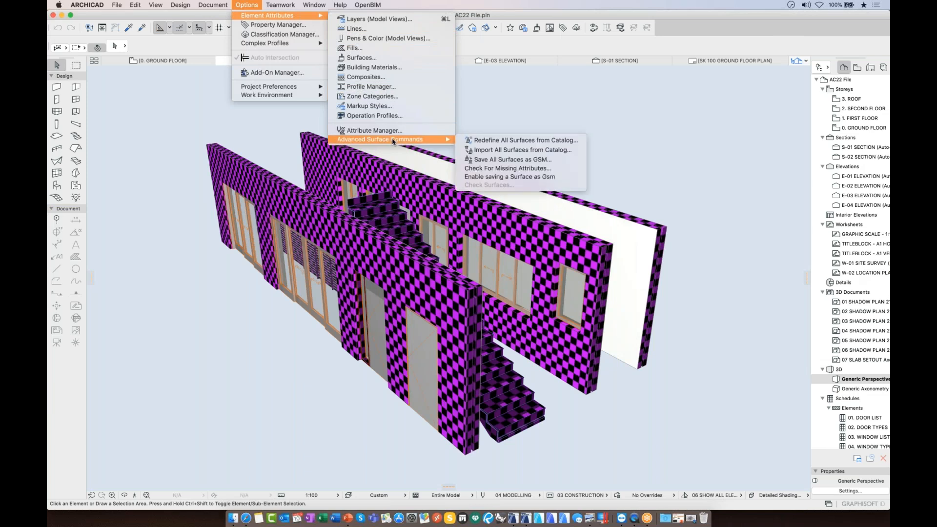
pyautogui.click(503, 140)
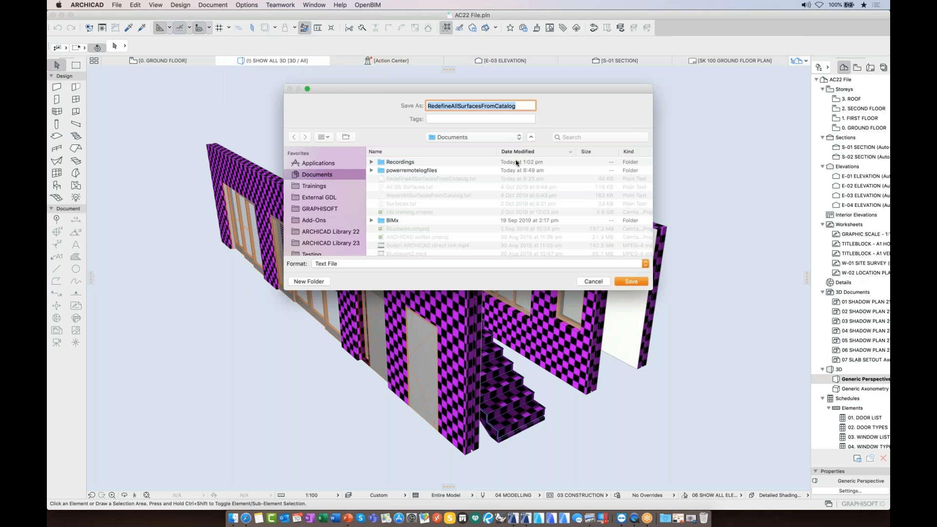
pyautogui.click(631, 281)
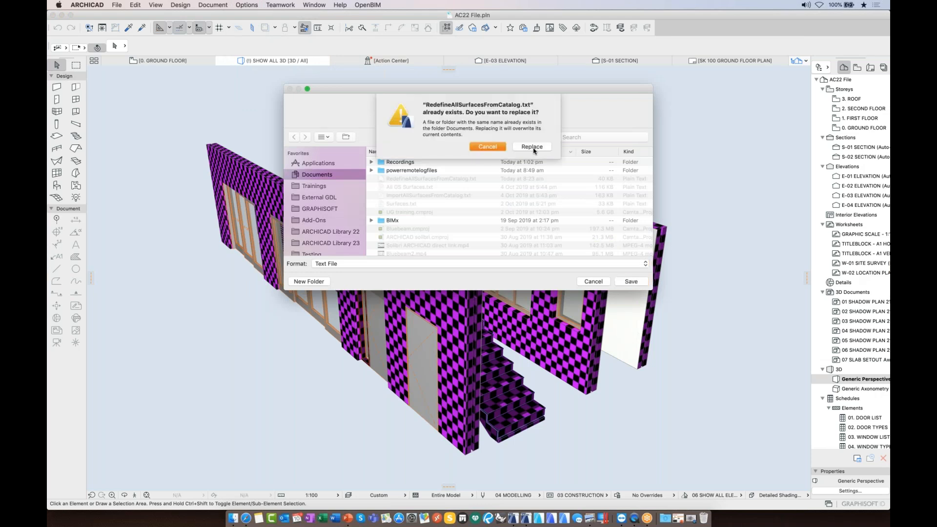
pyautogui.click(534, 148)
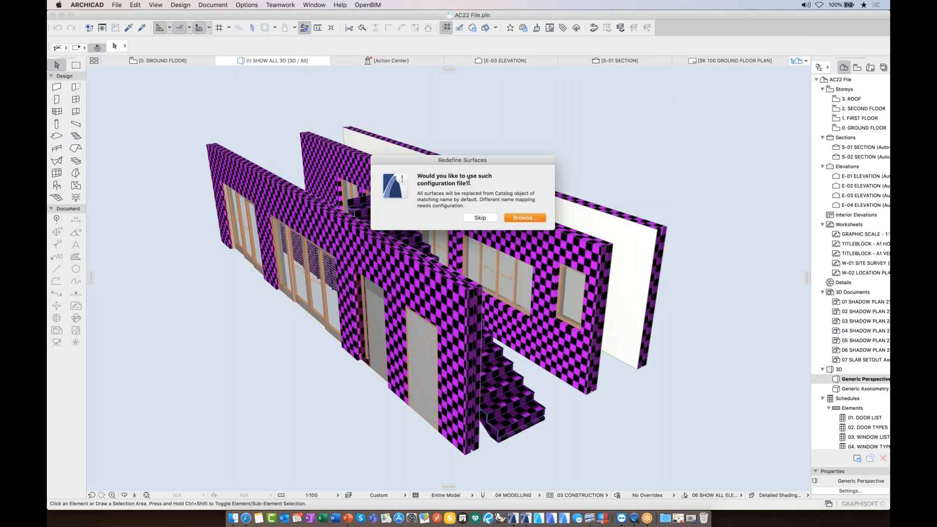
# Switch to the desktop and preview Surface Migration Table.csv from the Documents stack
pyautogui.press('F11')
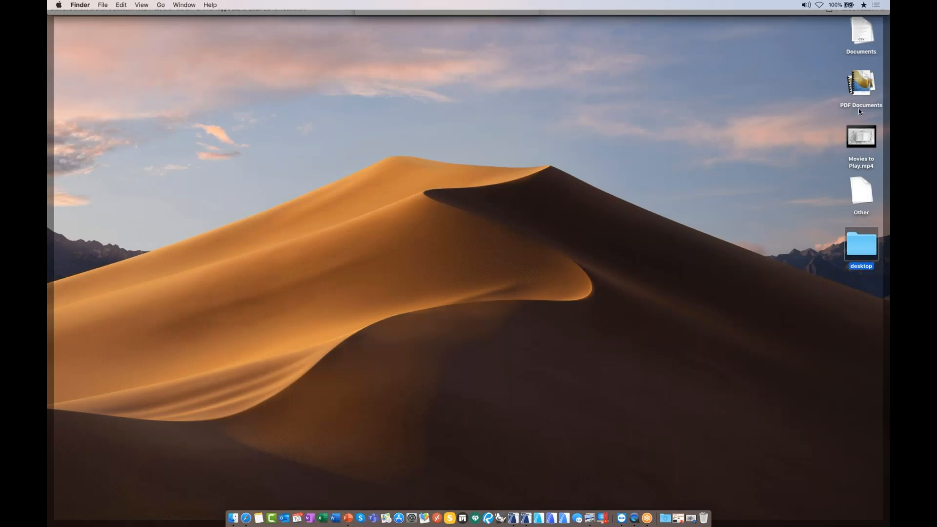
pyautogui.click(845, 56)
pyautogui.click(858, 95)
pyautogui.press('space')
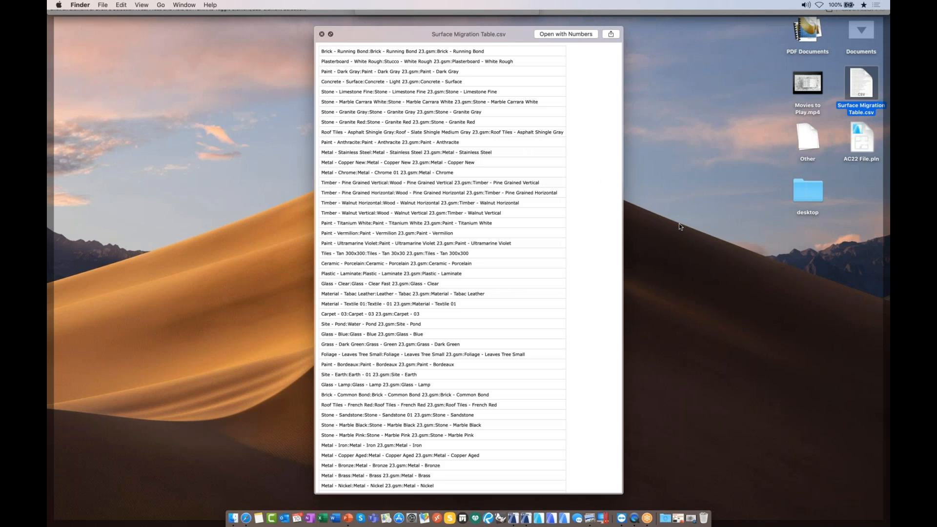
# Preview Surface Migration Table.csv on the desktop once more and close the preview
pyautogui.click(321, 33)
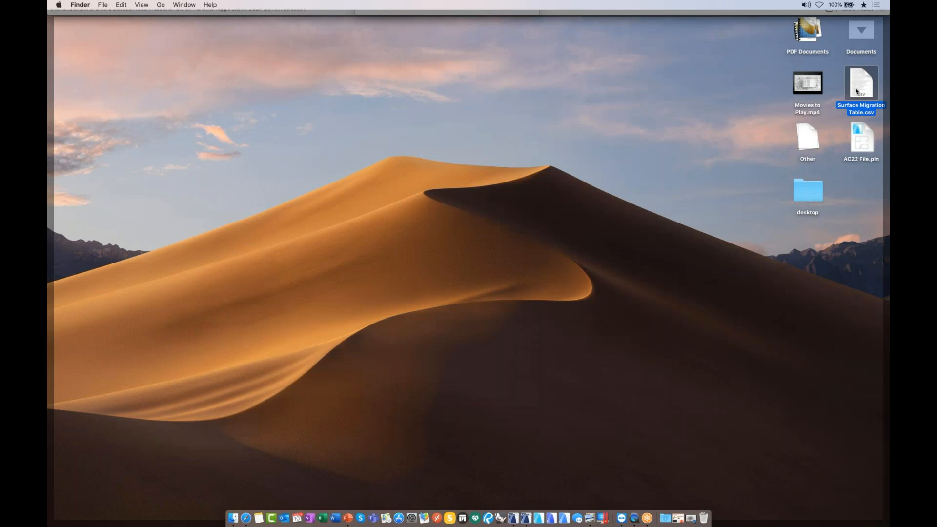
pyautogui.press('space')
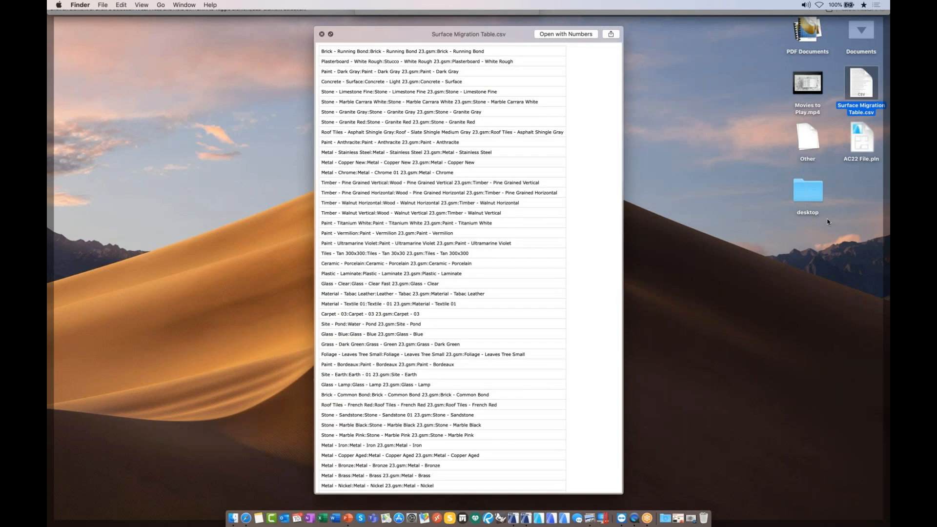
pyautogui.press('space')
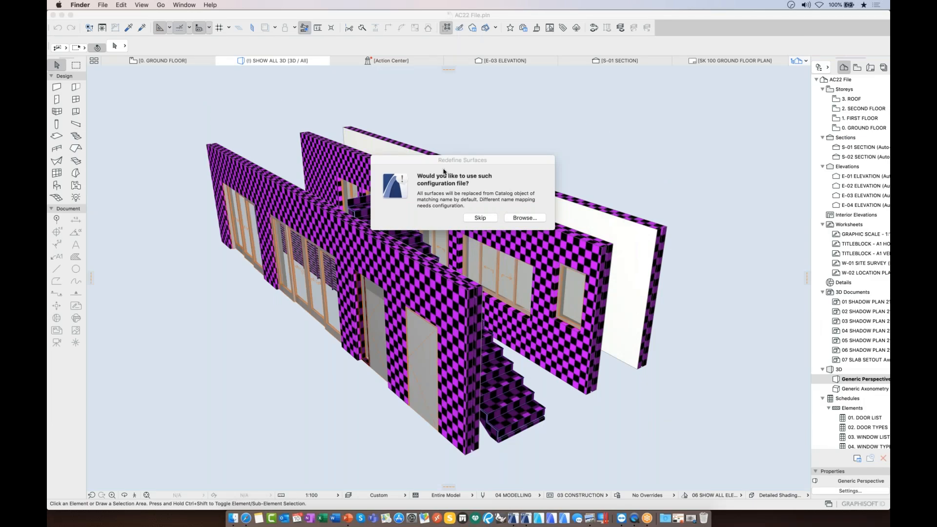
# Return to Archicad and load Surface Migration Table.csv from the Desktop as the configuration file for redefining the surfaces
pyautogui.click(517, 219)
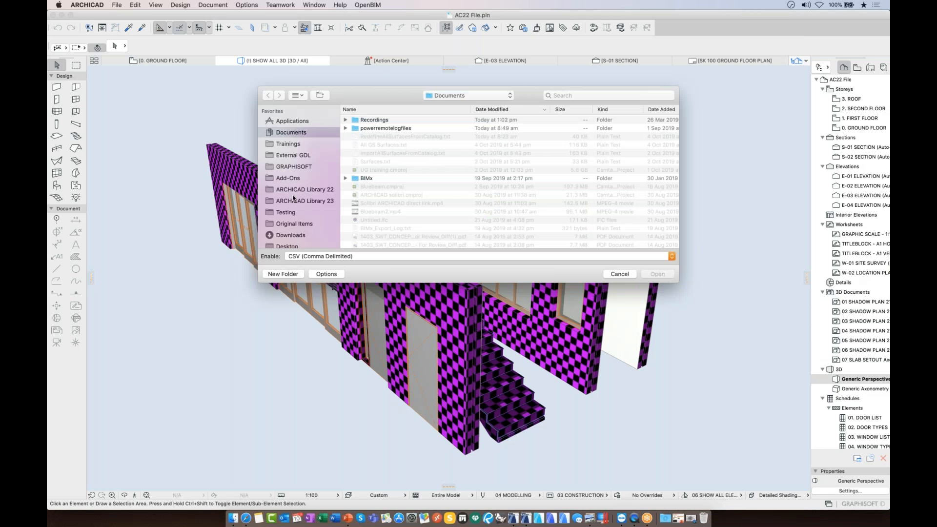
pyautogui.scroll(-1, 293, 222)
pyautogui.scroll(-3, 293, 221)
pyautogui.click(291, 208)
pyautogui.click(389, 170)
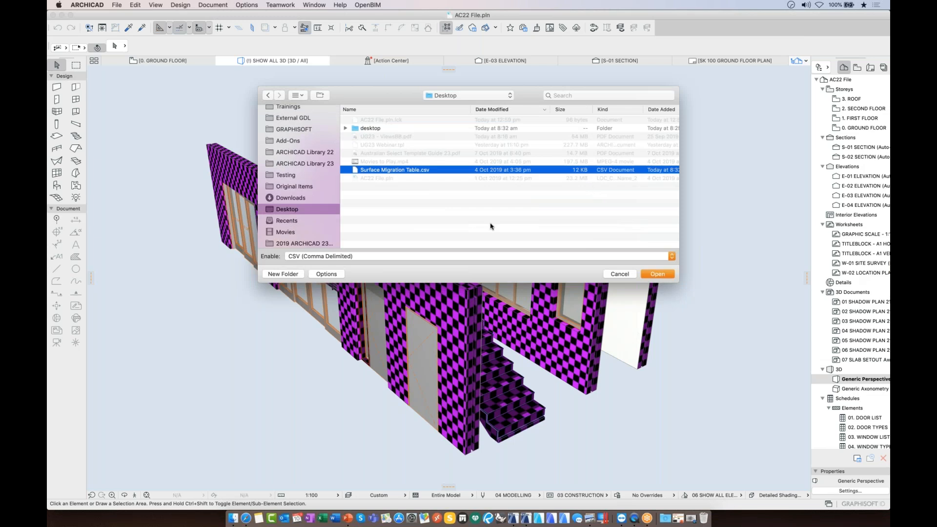
pyautogui.click(658, 274)
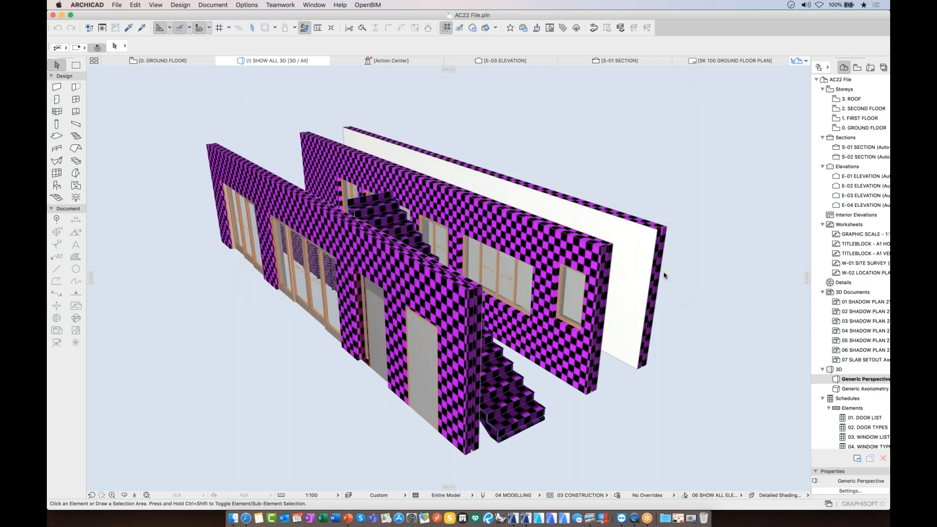
pyautogui.keyDown('shift'); pyautogui.moveTo(675, 316); pyautogui.dragTo(405, 253, button='middle'); pyautogui.keyUp('shift')
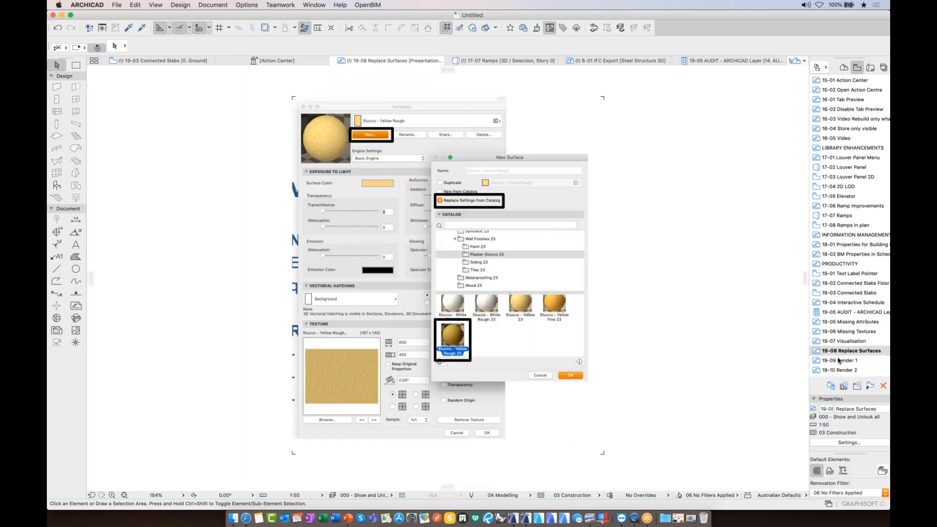
# Switch to the Untitled presentation project and look through the 19-09 Render 1 and 19-10 Render 2 views
pyautogui.click(838, 361)
pyautogui.scroll(-2, 838, 361)
pyautogui.click(841, 349)
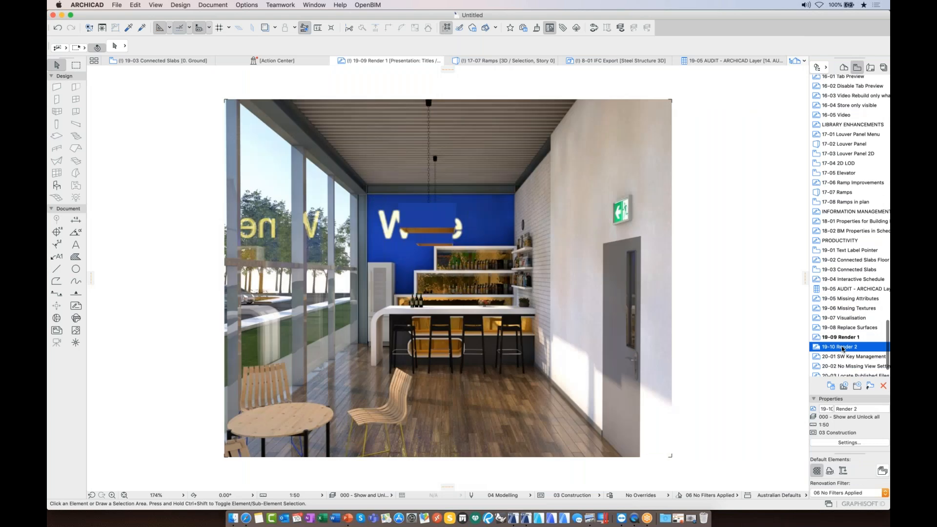
pyautogui.click(842, 357)
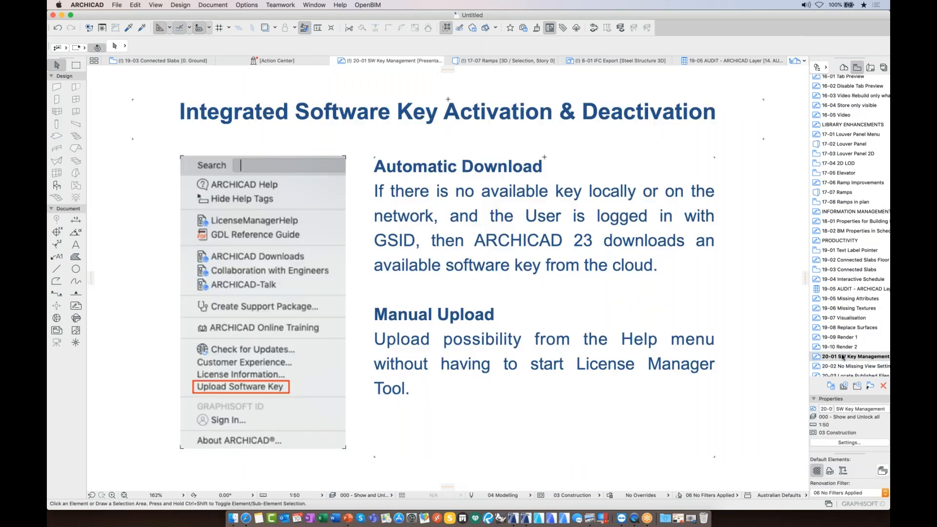
pyautogui.scroll(-2, 842, 358)
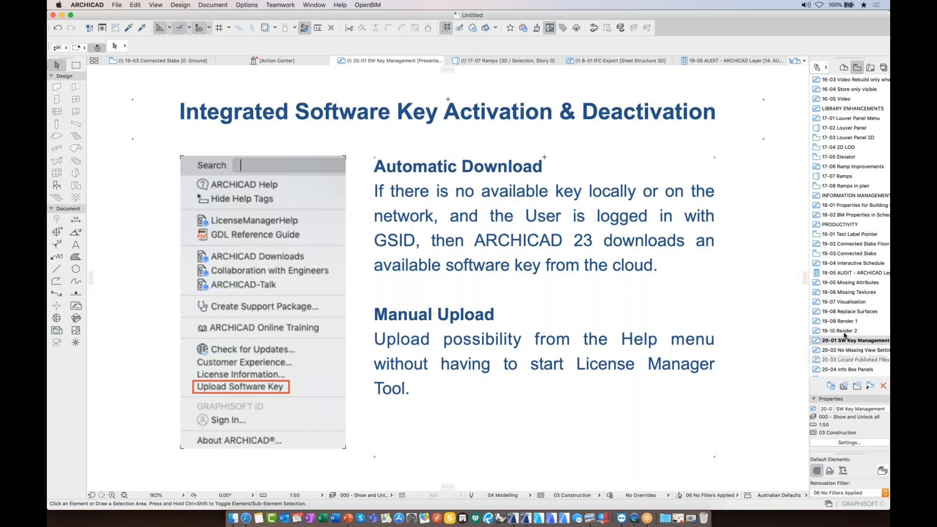
pyautogui.doubleClick(843, 331)
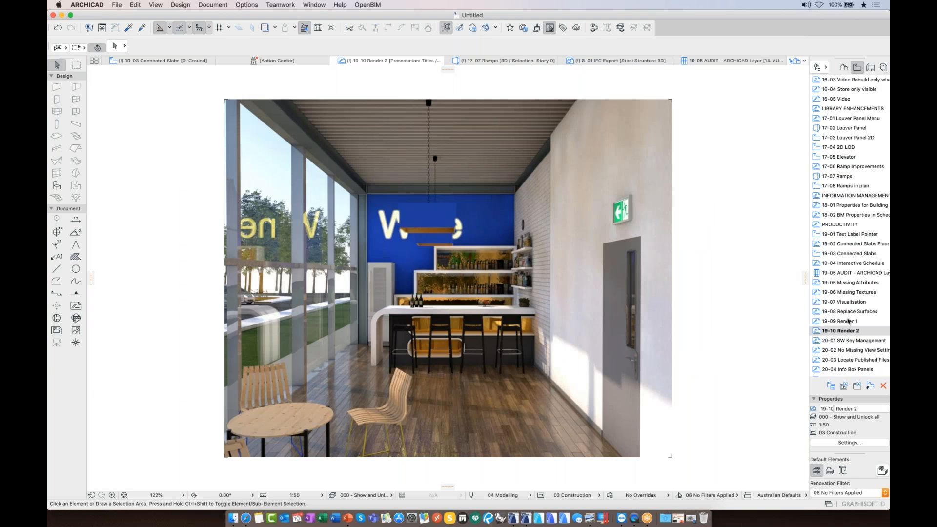
pyautogui.doubleClick(848, 321)
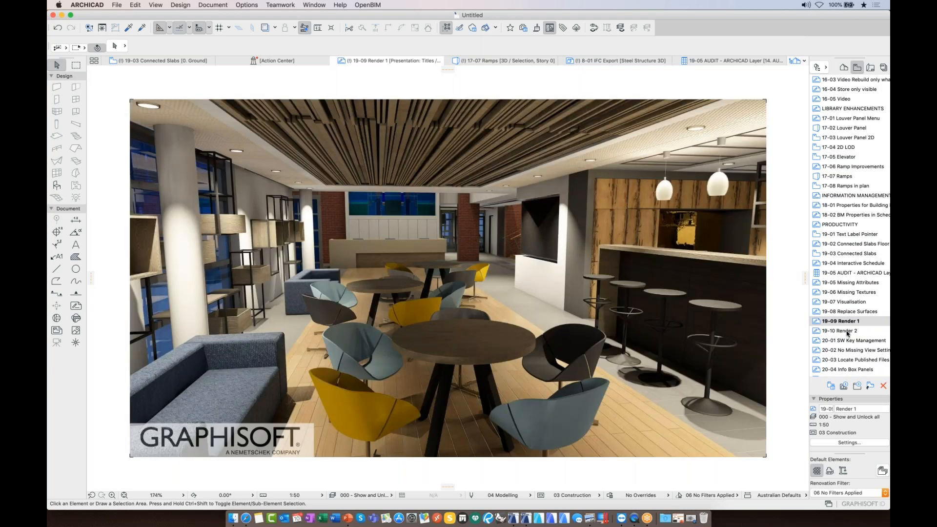
# Show the presentation views from 20-01 SW Key Management through 20-04 Info Box Panels one after another
pyautogui.doubleClick(849, 340)
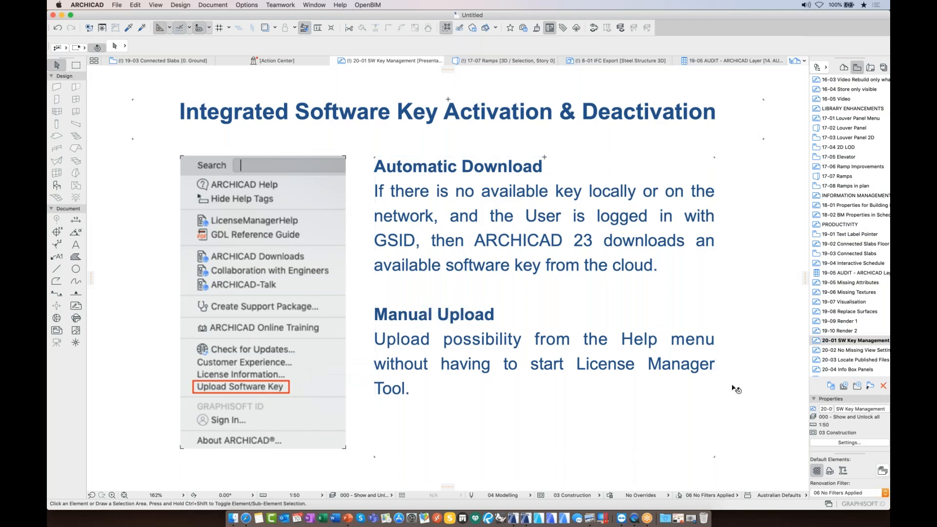
pyautogui.doubleClick(877, 351)
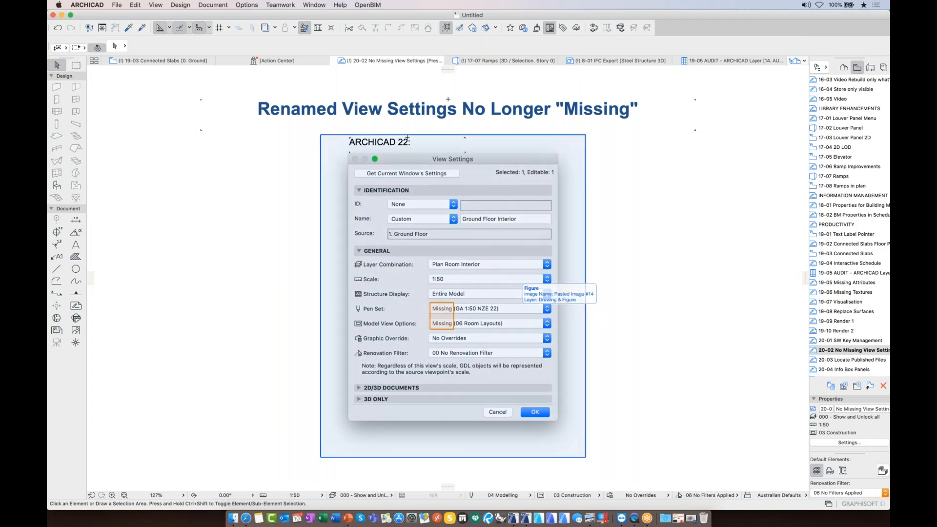
pyautogui.doubleClick(844, 360)
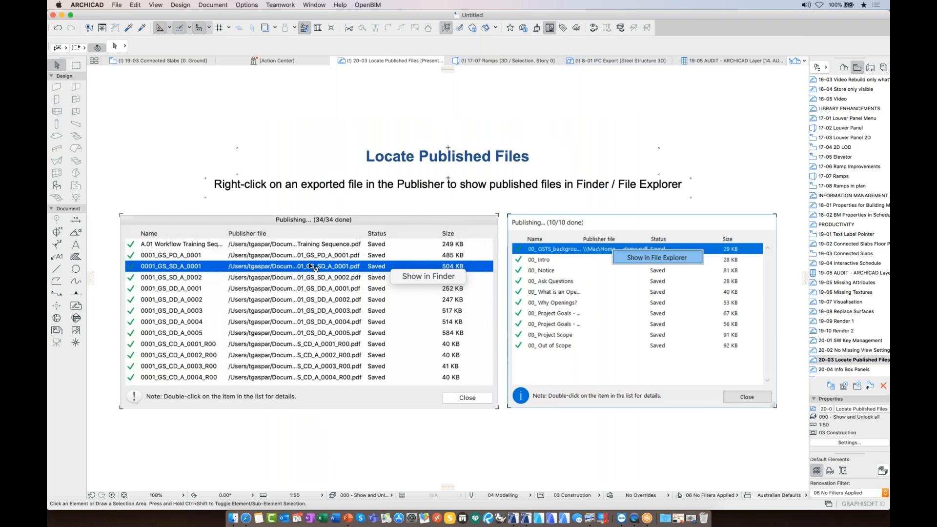
pyautogui.click(312, 267)
pyautogui.doubleClick(841, 369)
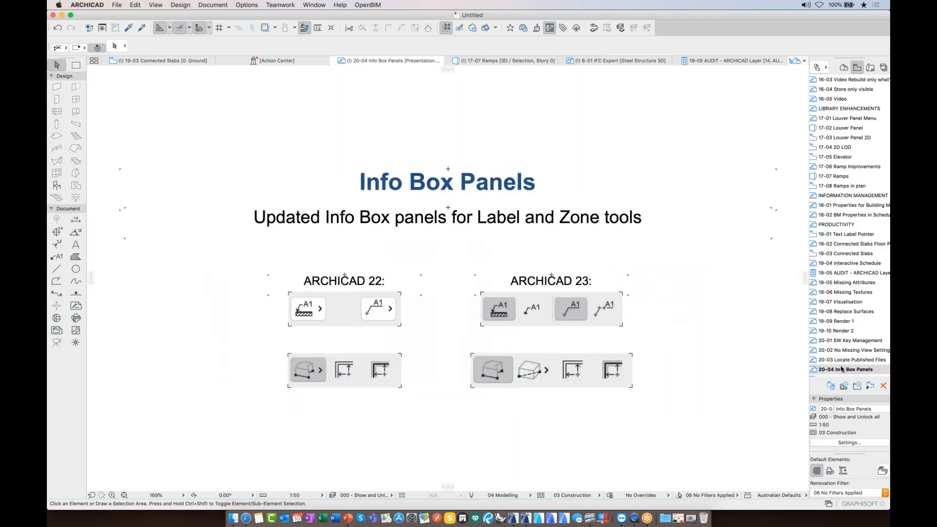